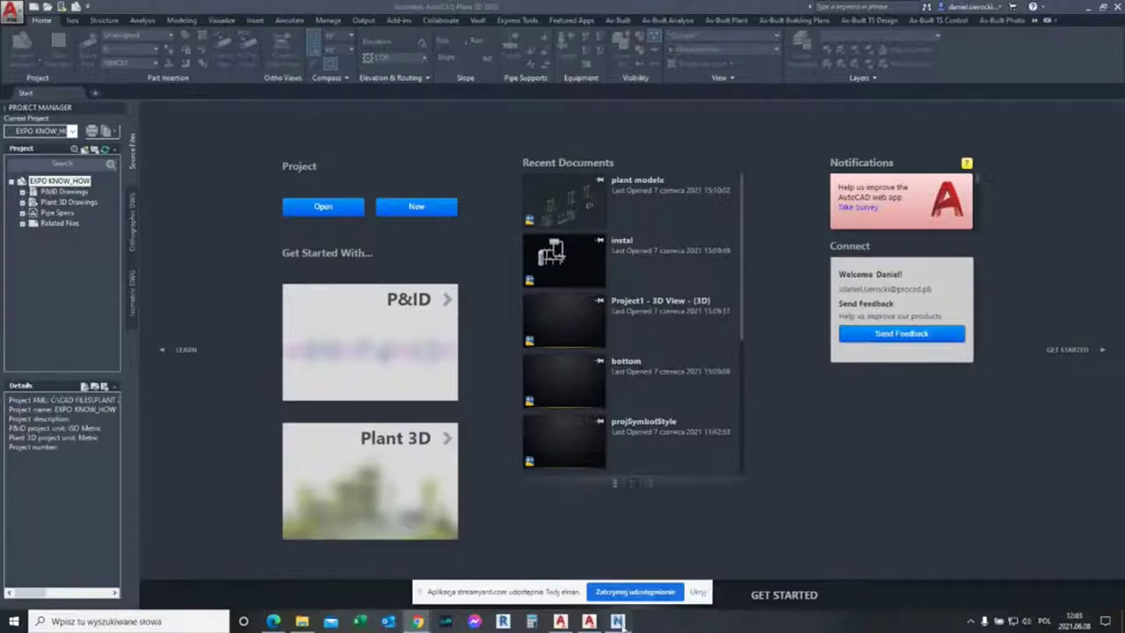
Step: Check Plant 3D 2020's Open, New and project list, then bring up the 2022 Autodesk Docs page
left_click(560, 618)
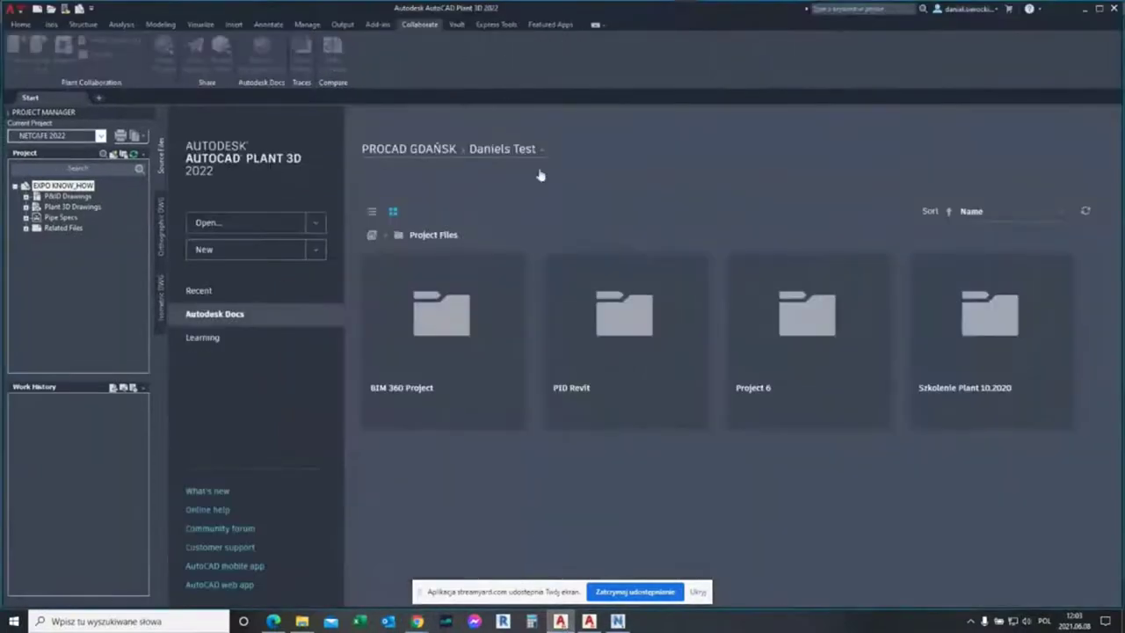
left_click(590, 621)
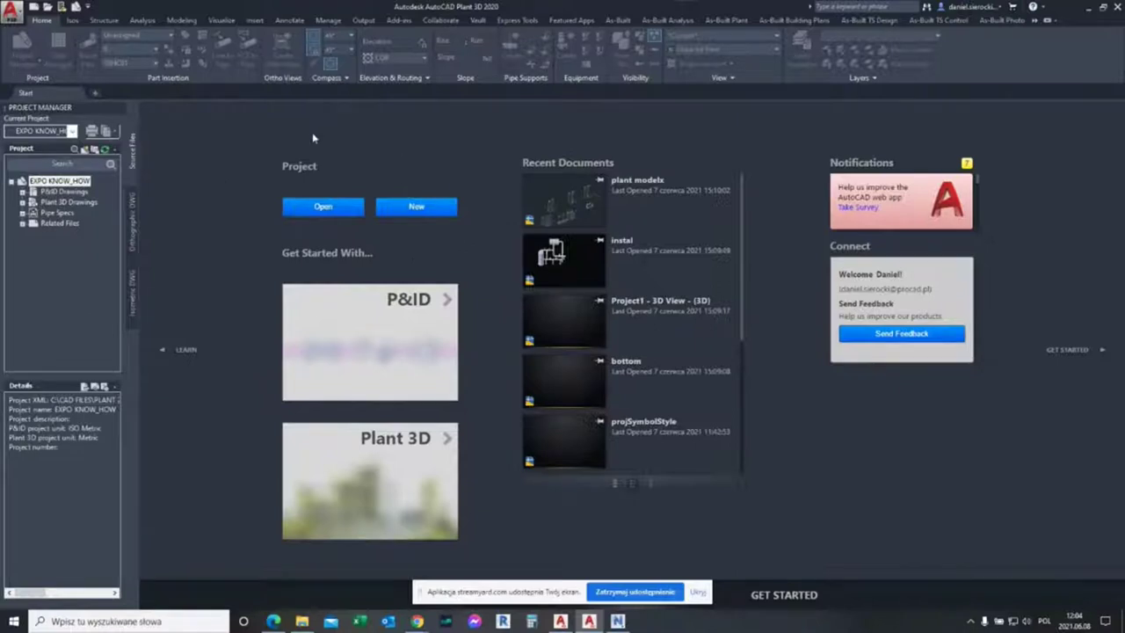
left_click(322, 216)
left_click(425, 217)
left_click(73, 132)
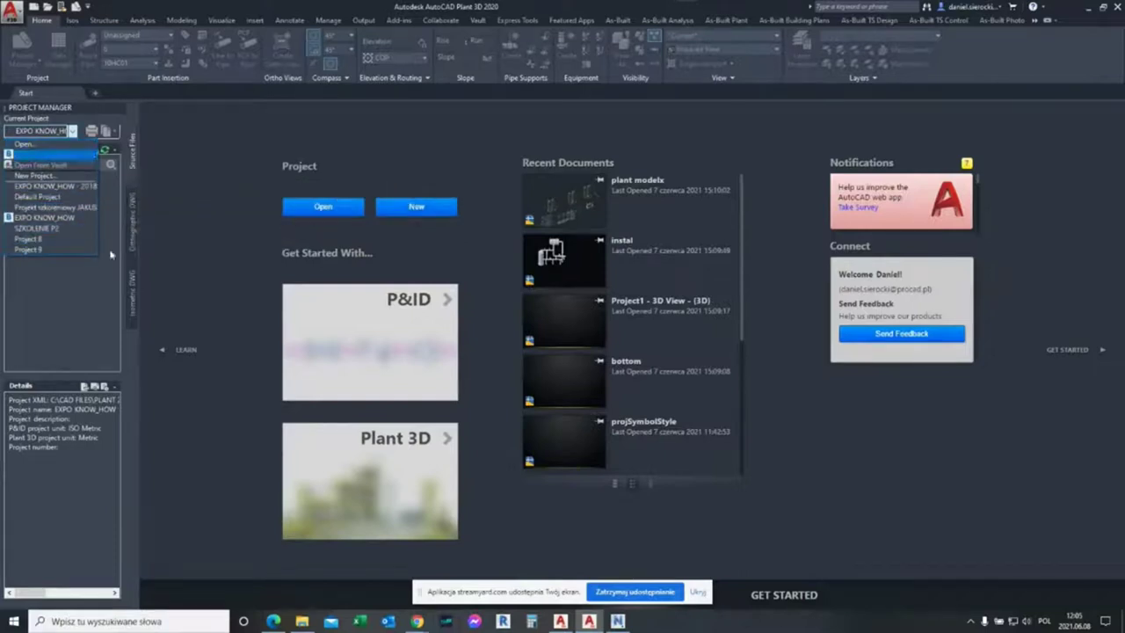
left_click(848, 492)
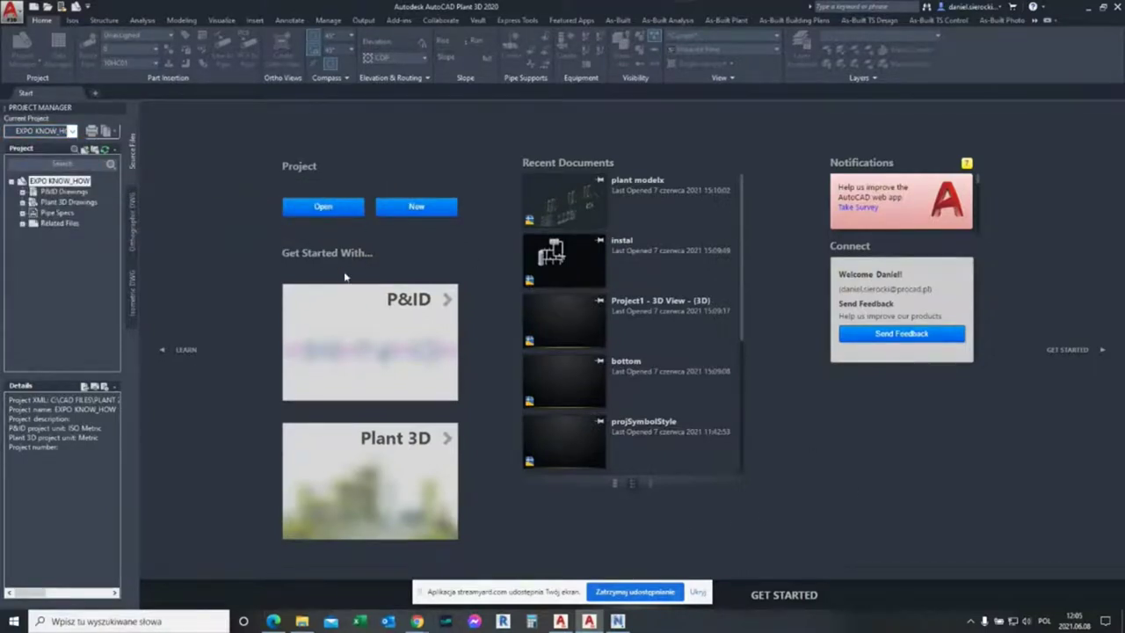
left_click(561, 621)
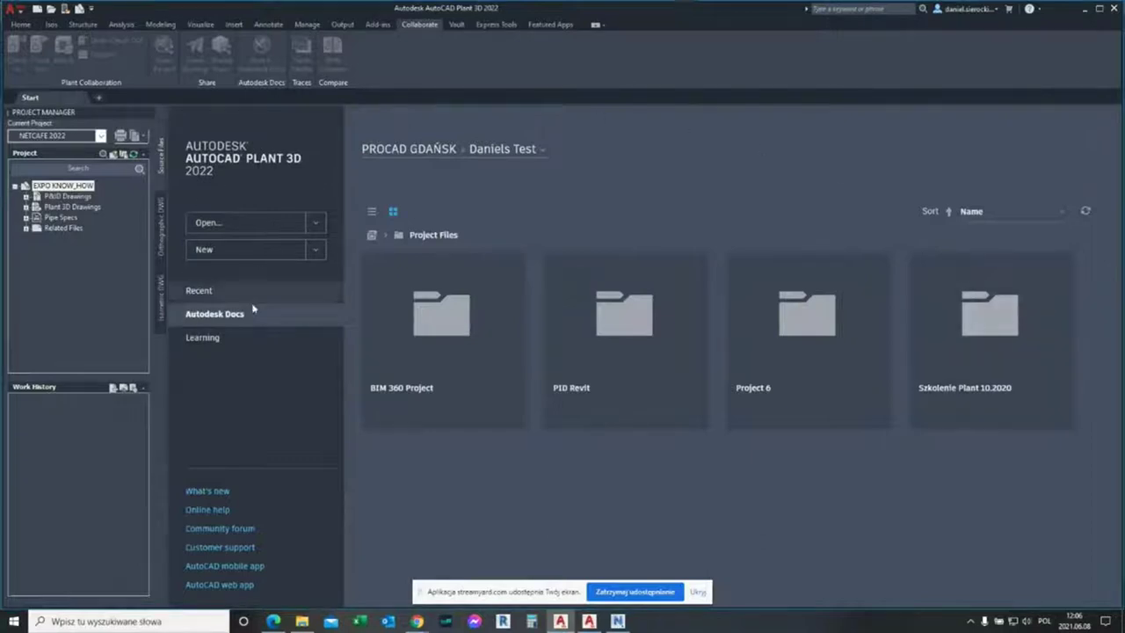
left_click(229, 321)
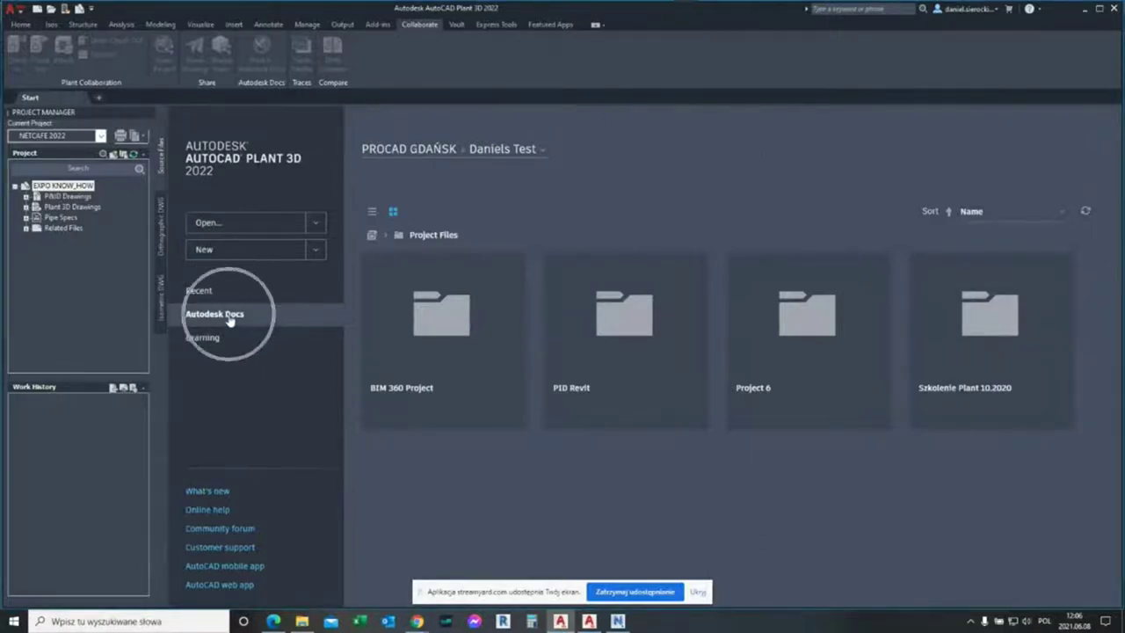
left_click(226, 322)
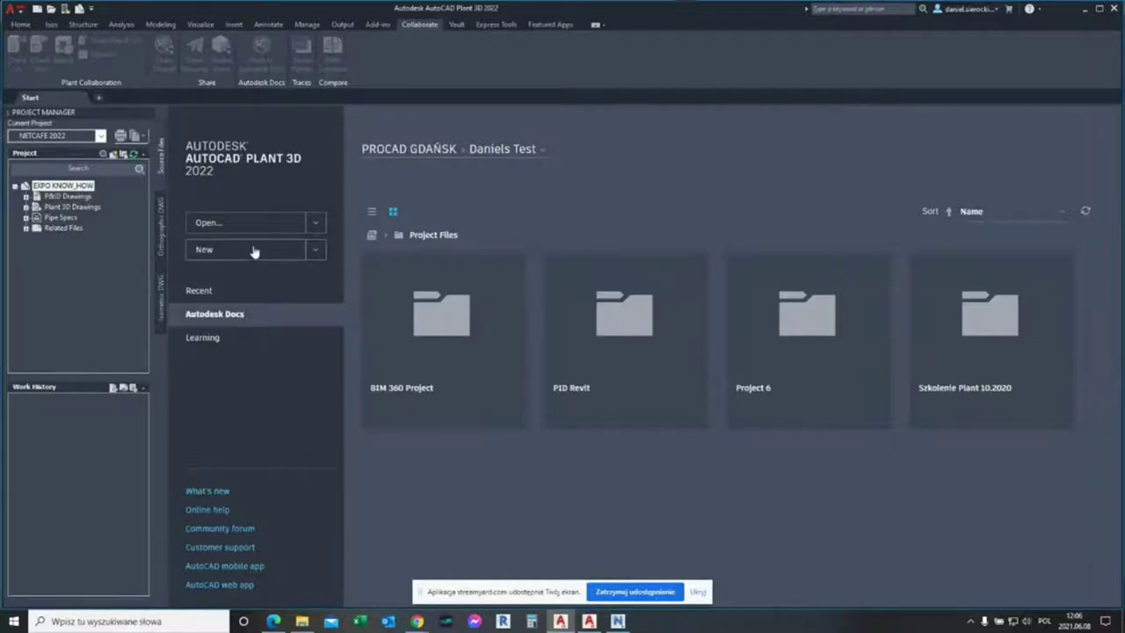
left_click(217, 293)
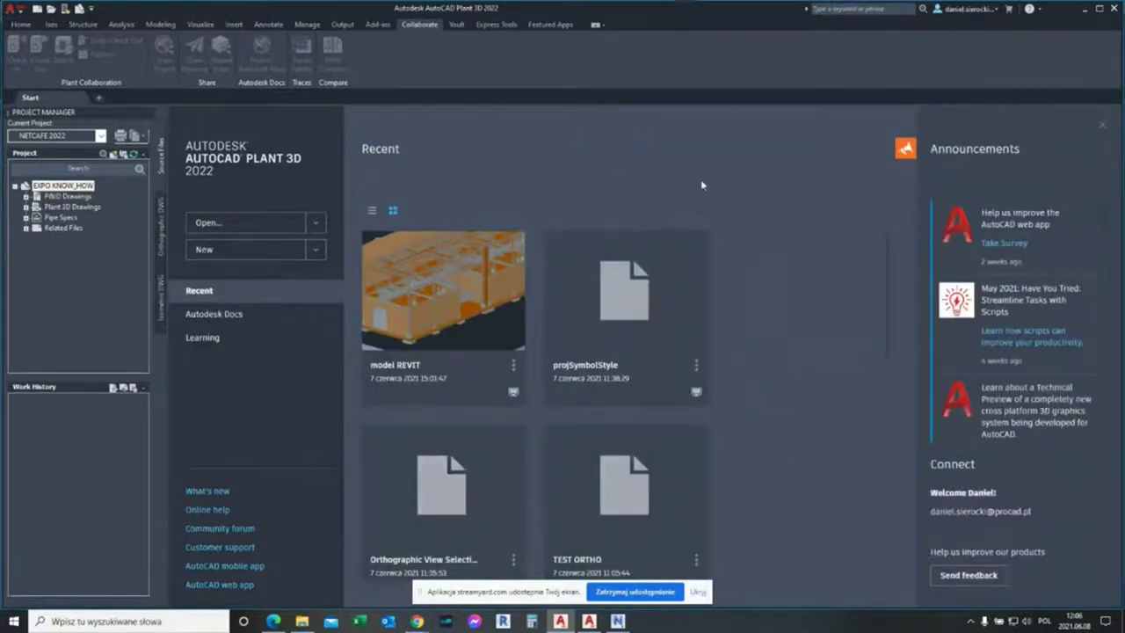
left_click(245, 320)
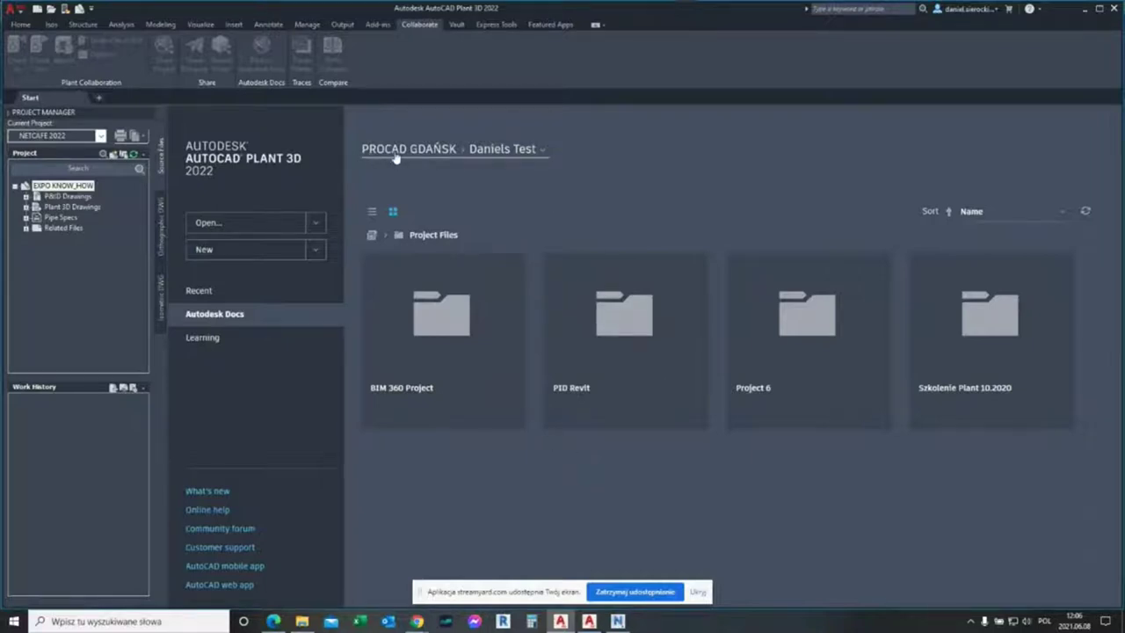
left_click(425, 154)
left_click(425, 156)
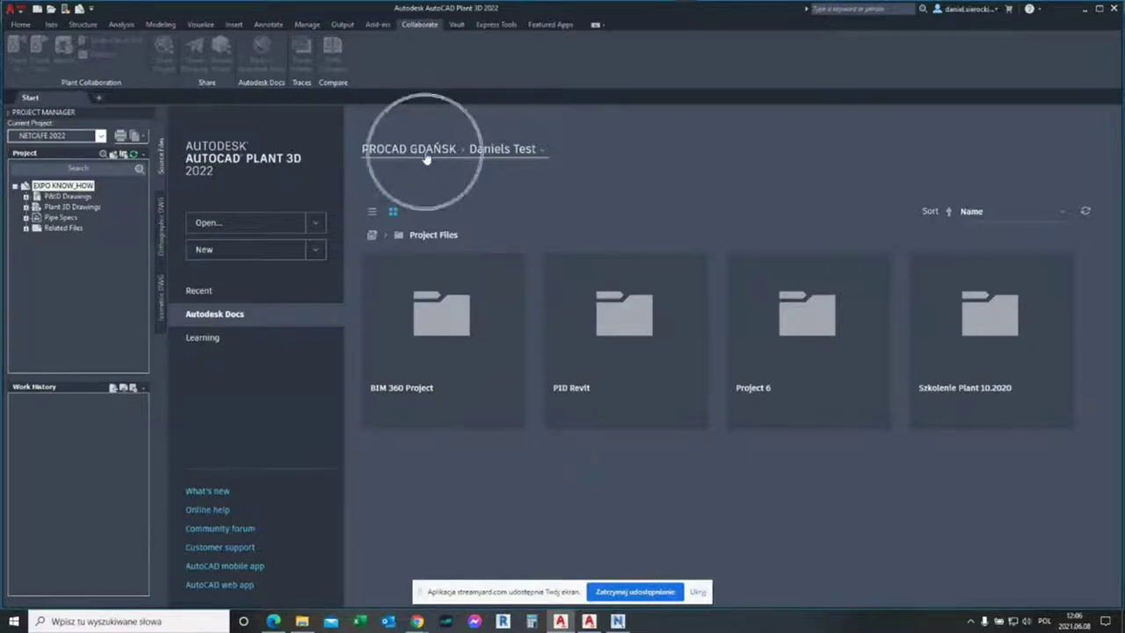
left_click(425, 156)
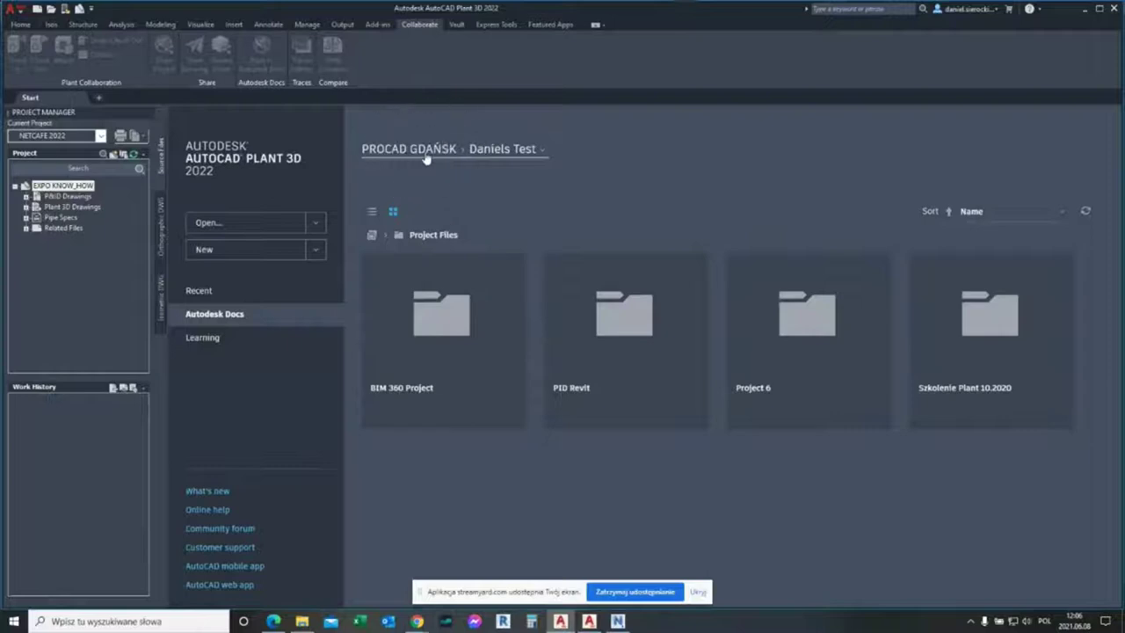
left_click(503, 158)
left_click(503, 158)
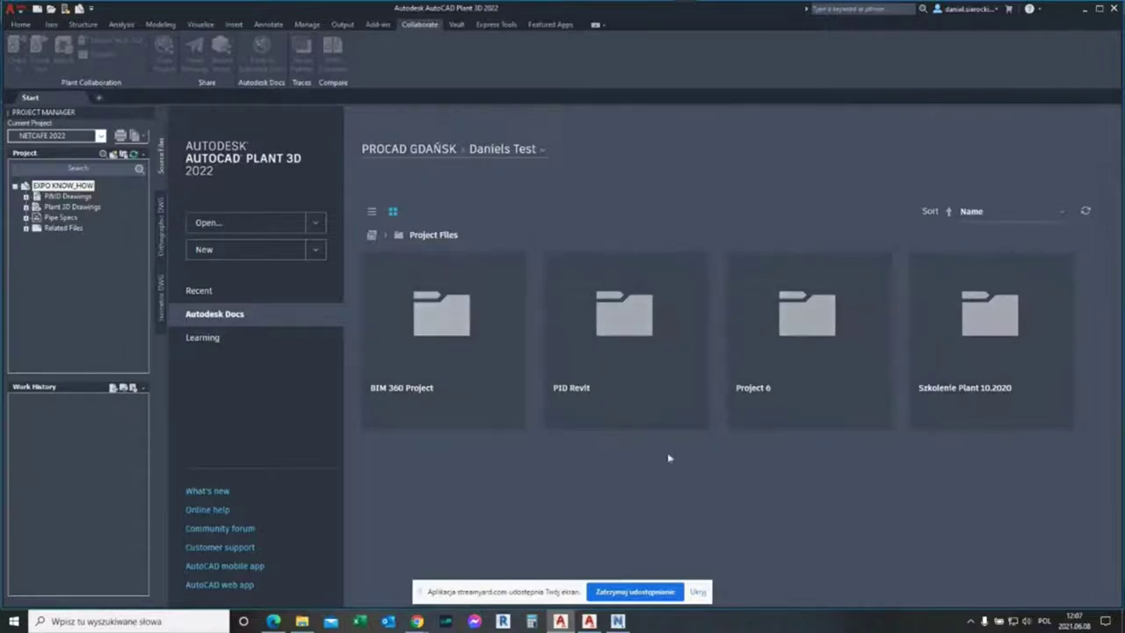
Step: Open Project 6, then its Plant 3D Models folder, and select the PIPING.dwg thumbnail
left_click(803, 327)
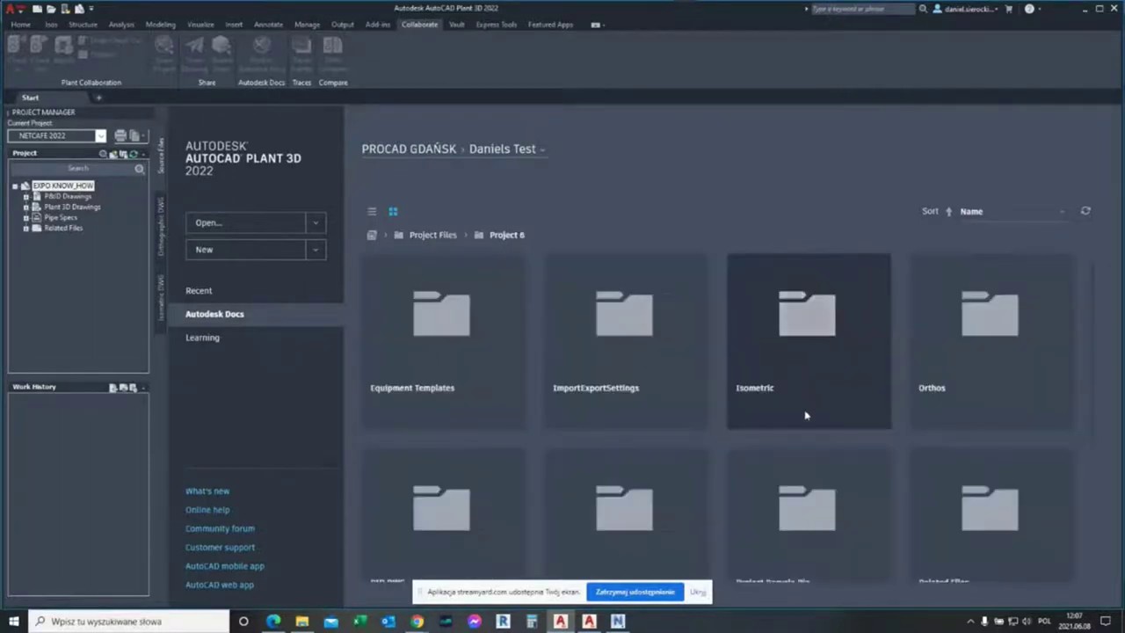
scroll(789, 318, "down", 1)
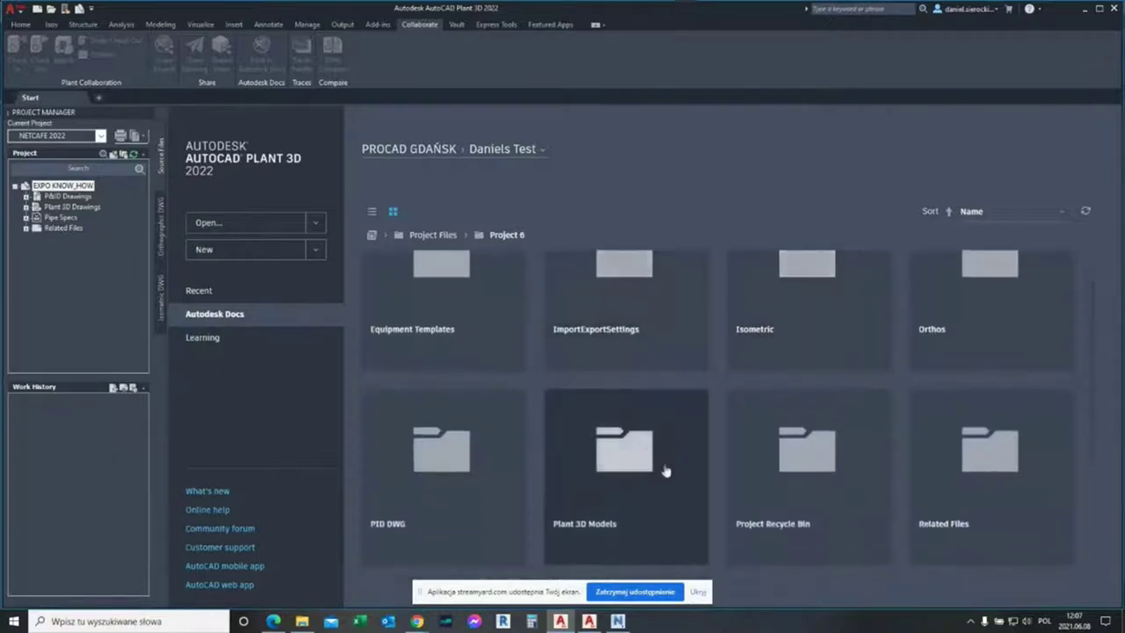
left_click(616, 490)
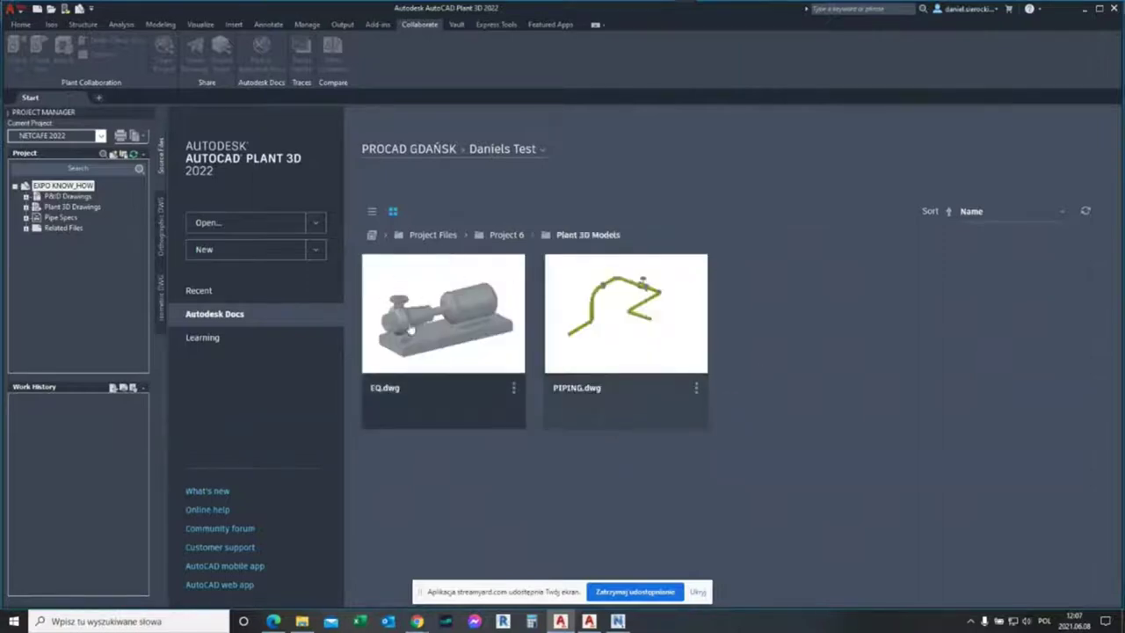
left_click(629, 336)
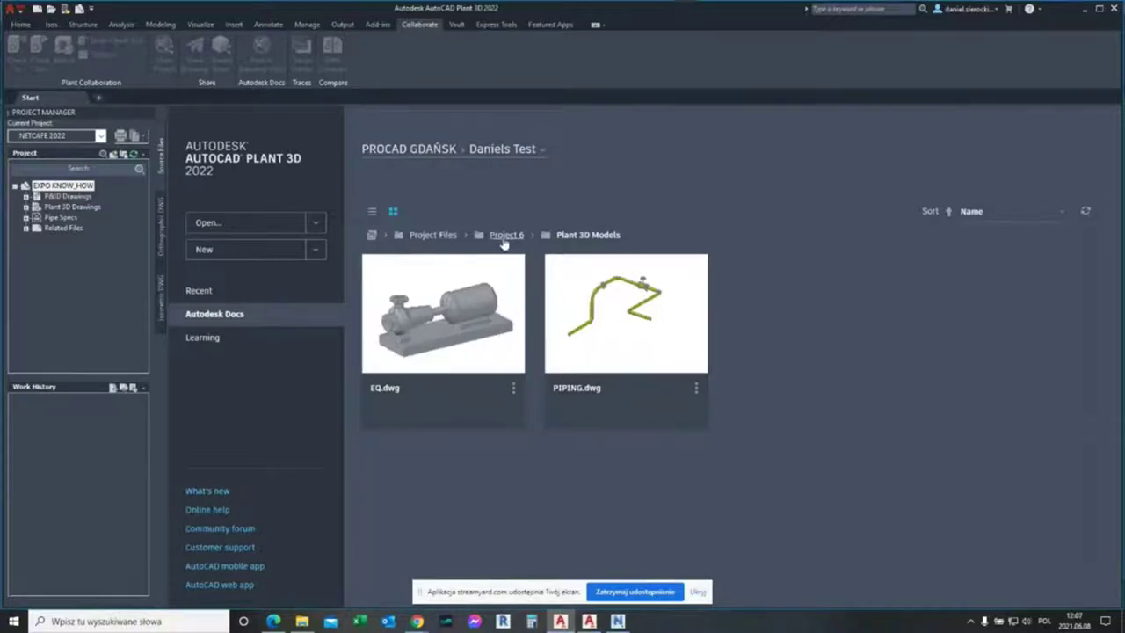
left_click(509, 240)
mouse_move(273, 621)
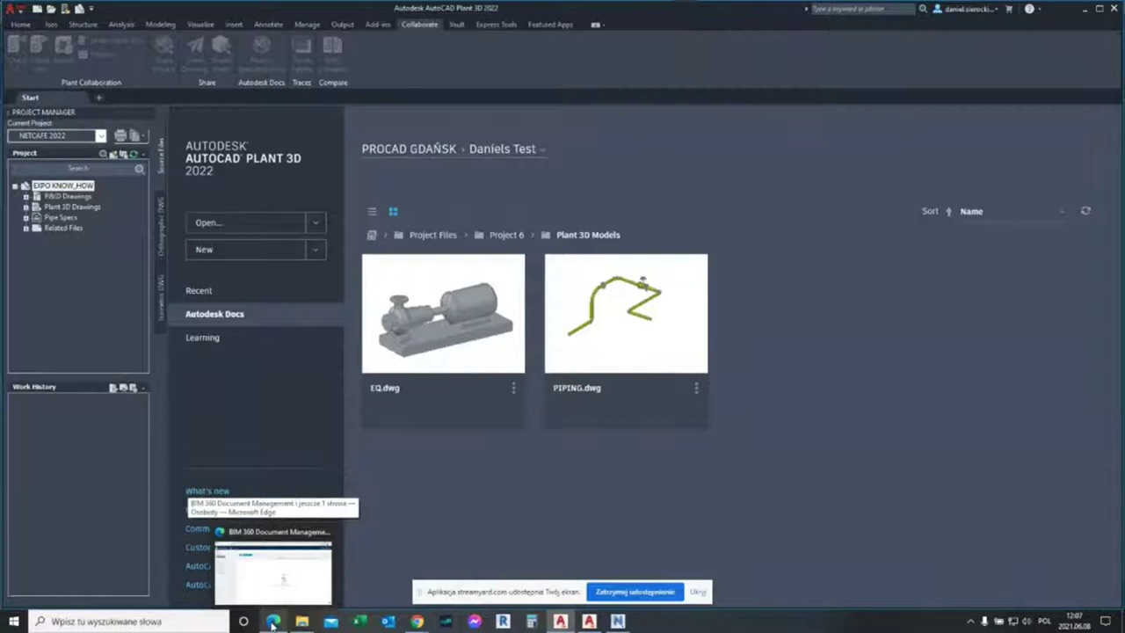
Step: In BIM 360, expand Project 6 in the folder tree and open Plant 3D Models
left_click(272, 622)
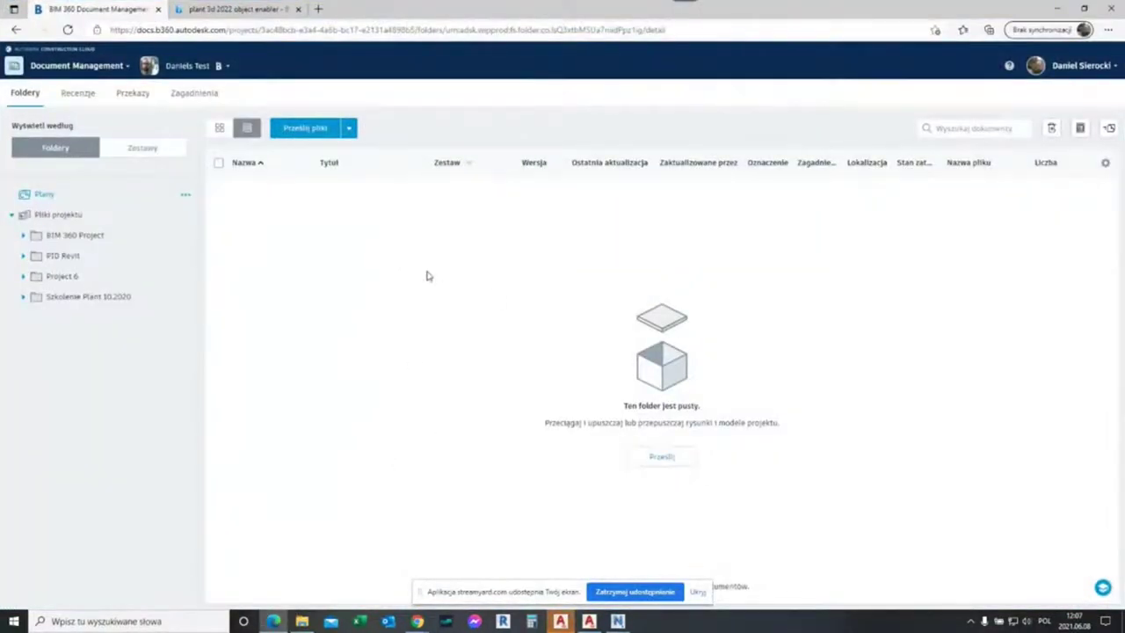
left_click(63, 220)
left_click(74, 280)
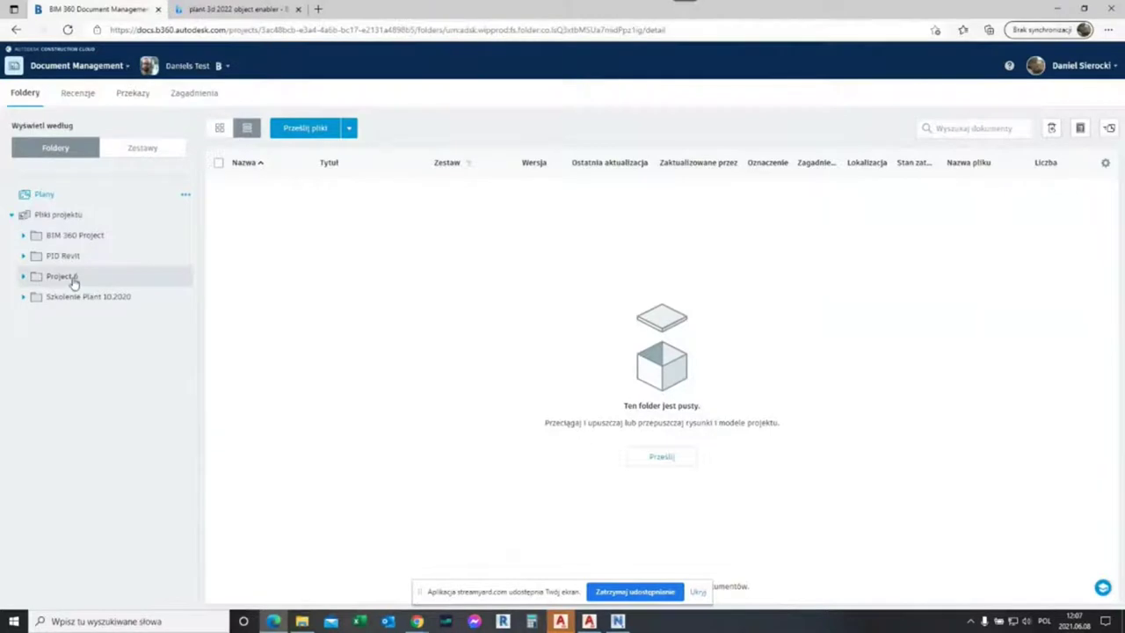
left_click(73, 278)
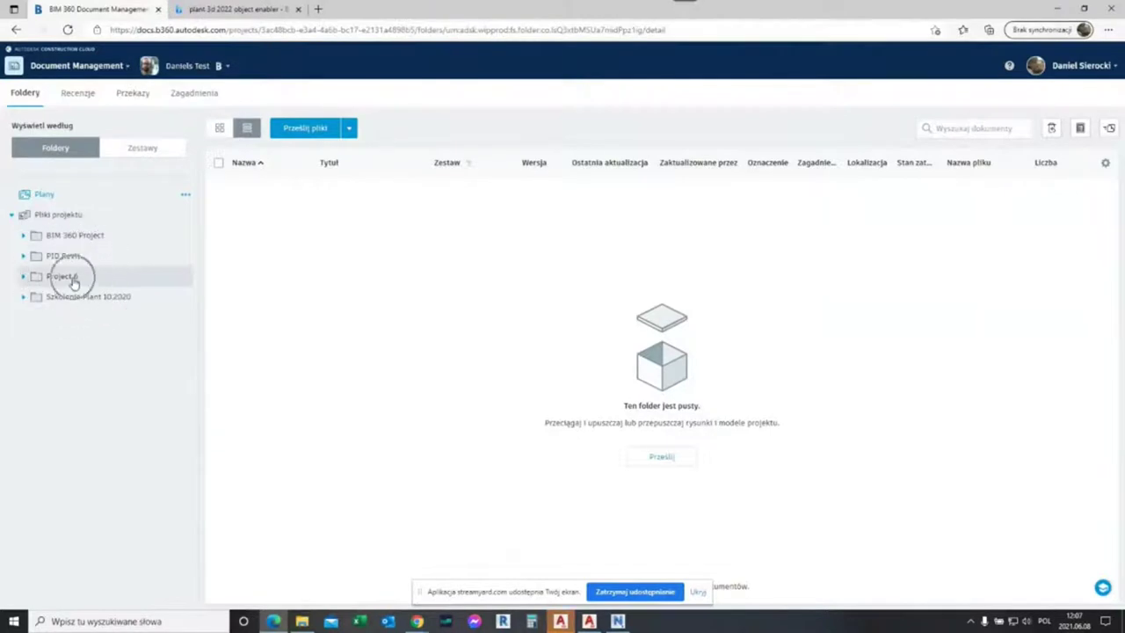
left_click(23, 278)
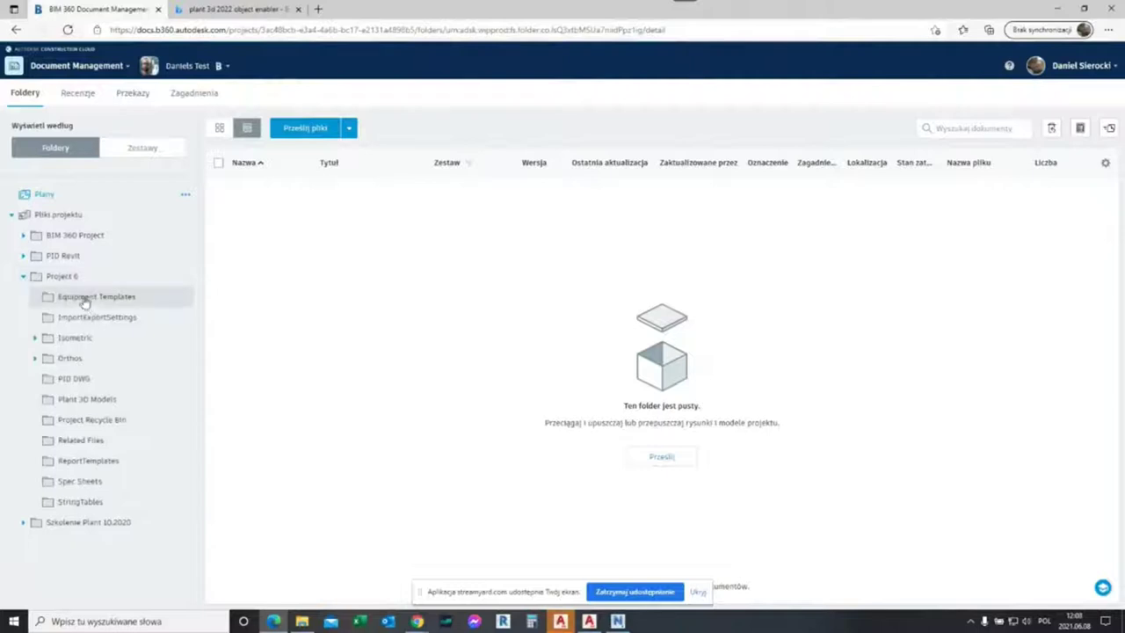
left_click(88, 401)
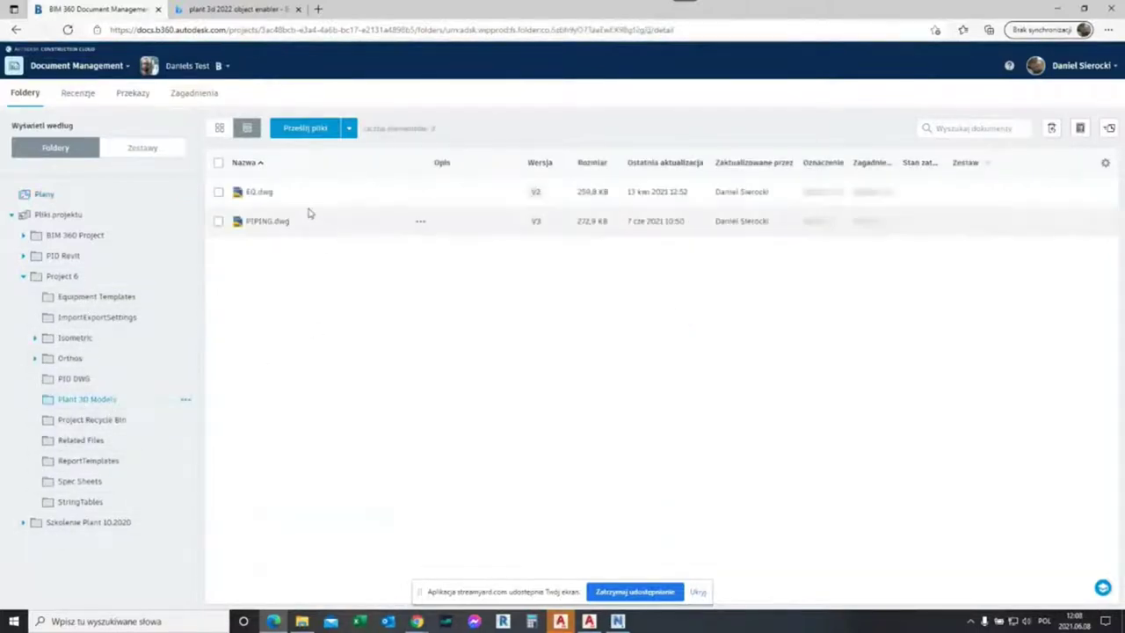
Step: Compare with the Plant 3D window, then open PIPING.dwg in the BIM 360 web viewer
left_click(560, 620)
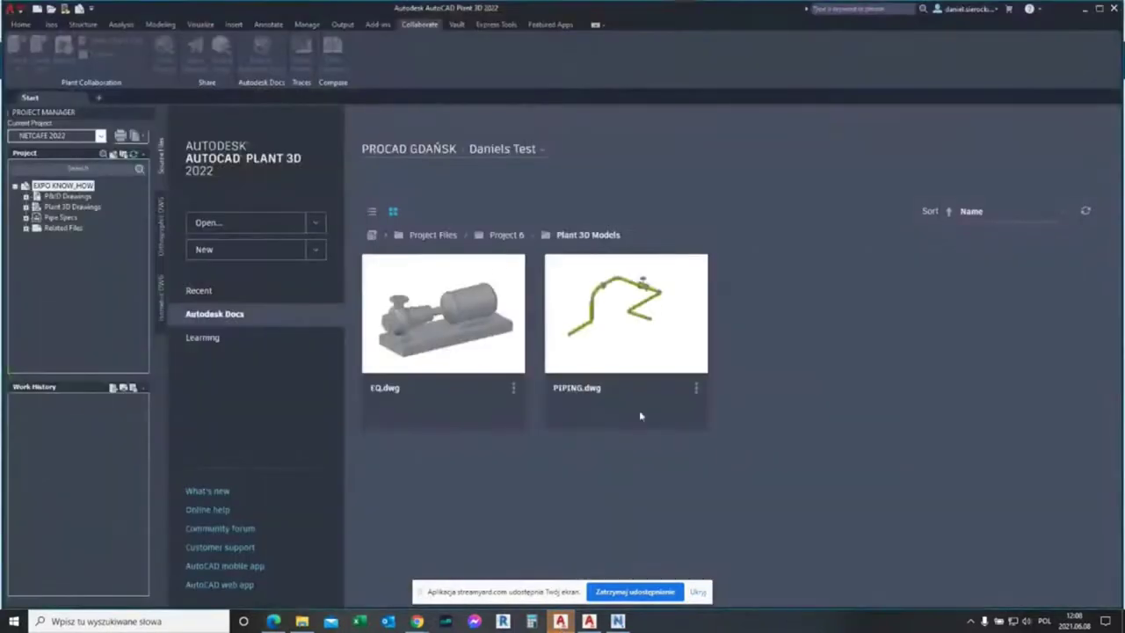
left_click(273, 620)
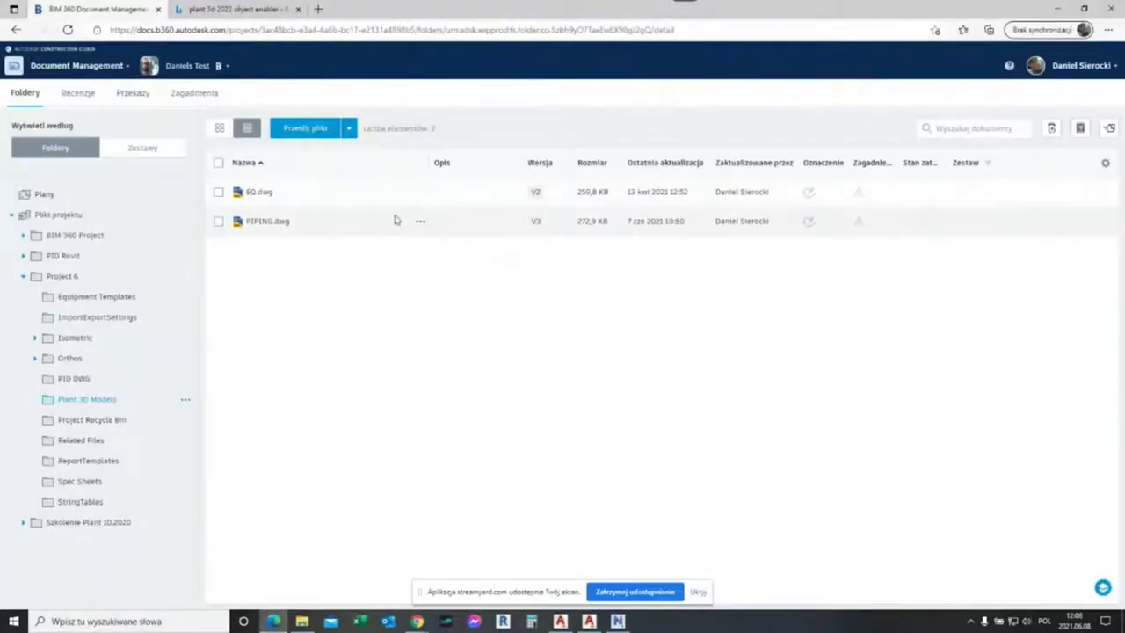
left_click(301, 220)
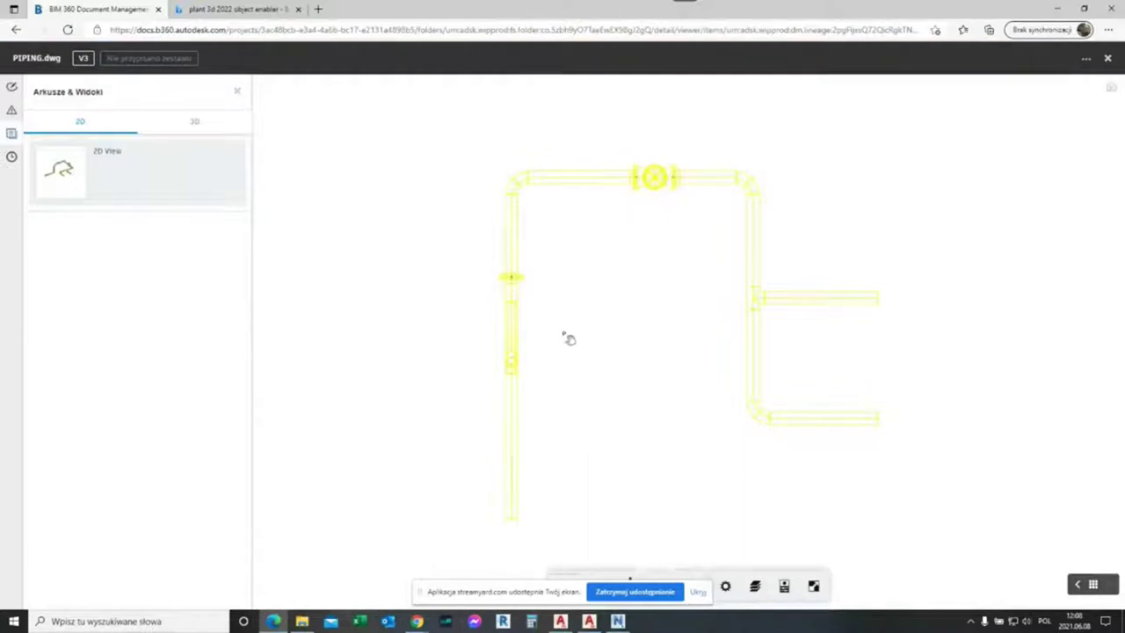
Step: Load PIPING.dwg's 3D View in BIM 360, orbit and pan it, then return to Plant 3D
left_click(195, 122)
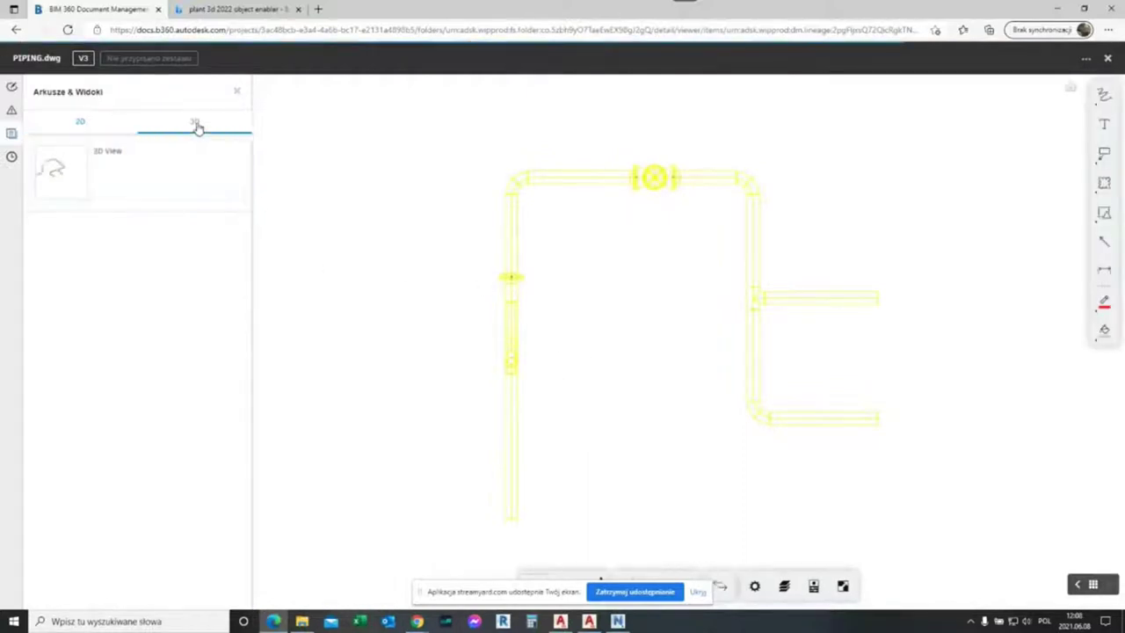
left_click(67, 175)
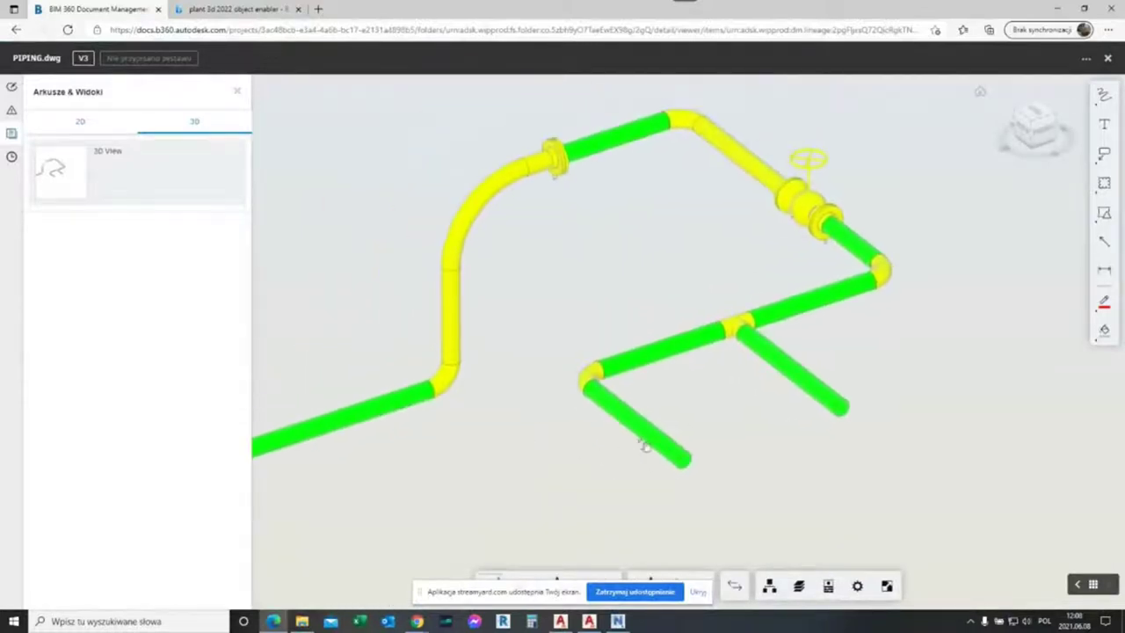
mouse_move(694, 441)
left_mouse_down()
mouse_move(635, 444)
mouse_move(580, 419)
mouse_move(578, 361)
mouse_move(739, 435)
mouse_move(740, 447)
mouse_move(695, 442)
mouse_move(543, 356)
left_mouse_up()
mouse_move(582, 326)
middle_mouse_down()
mouse_move(600, 314)
mouse_move(592, 320)
middle_mouse_up()
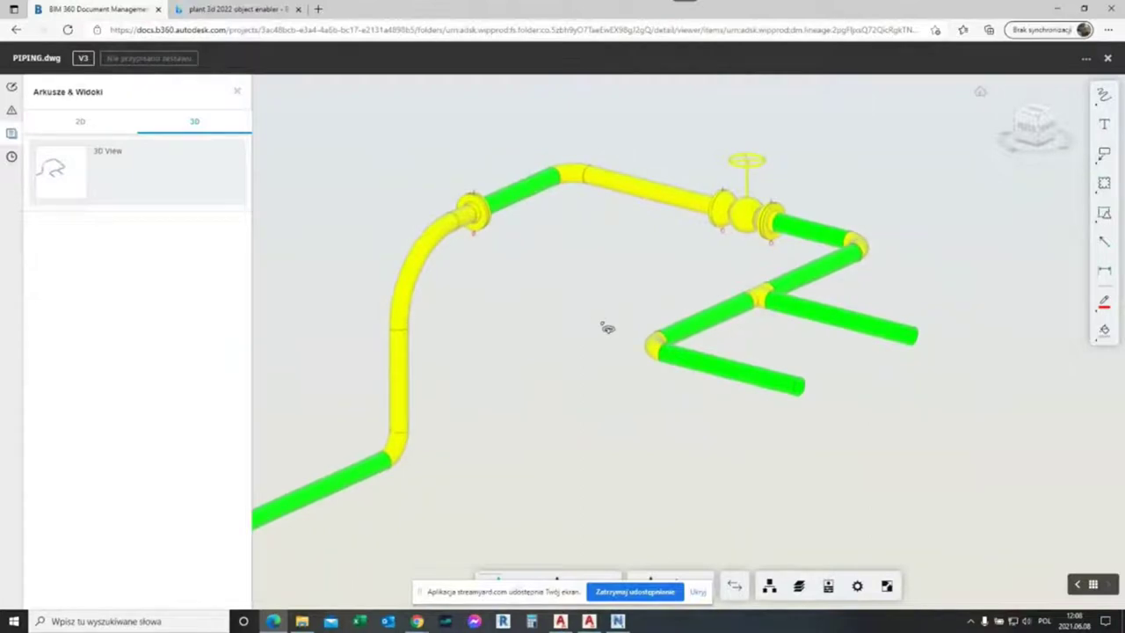
left_click_drag(647, 311, 578, 330)
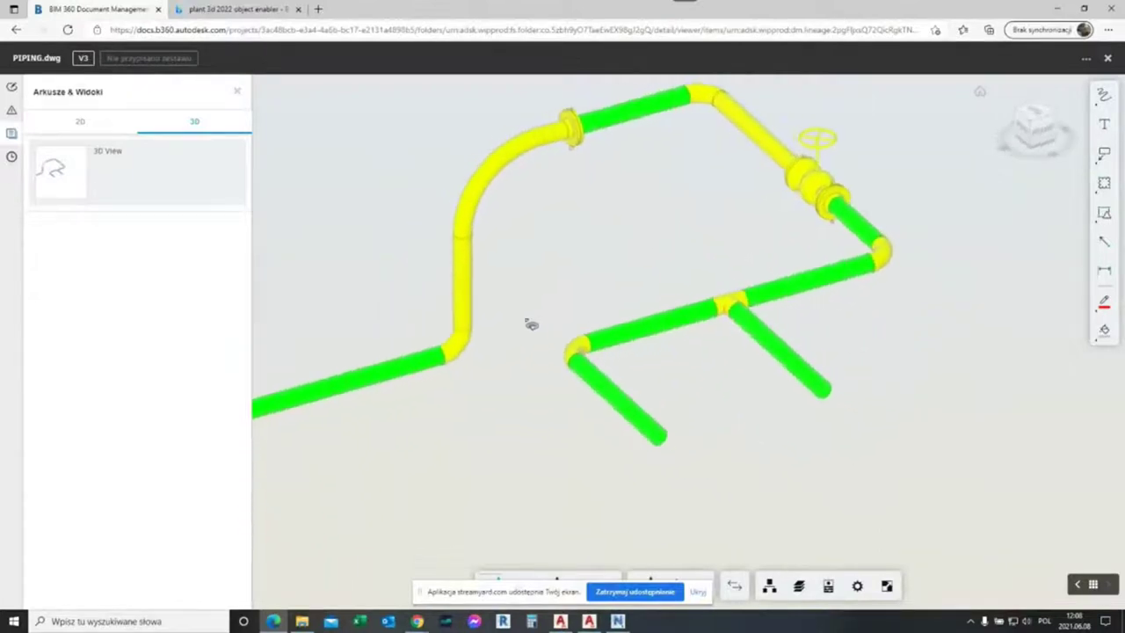
left_click_drag(652, 289, 673, 271)
left_click(559, 621)
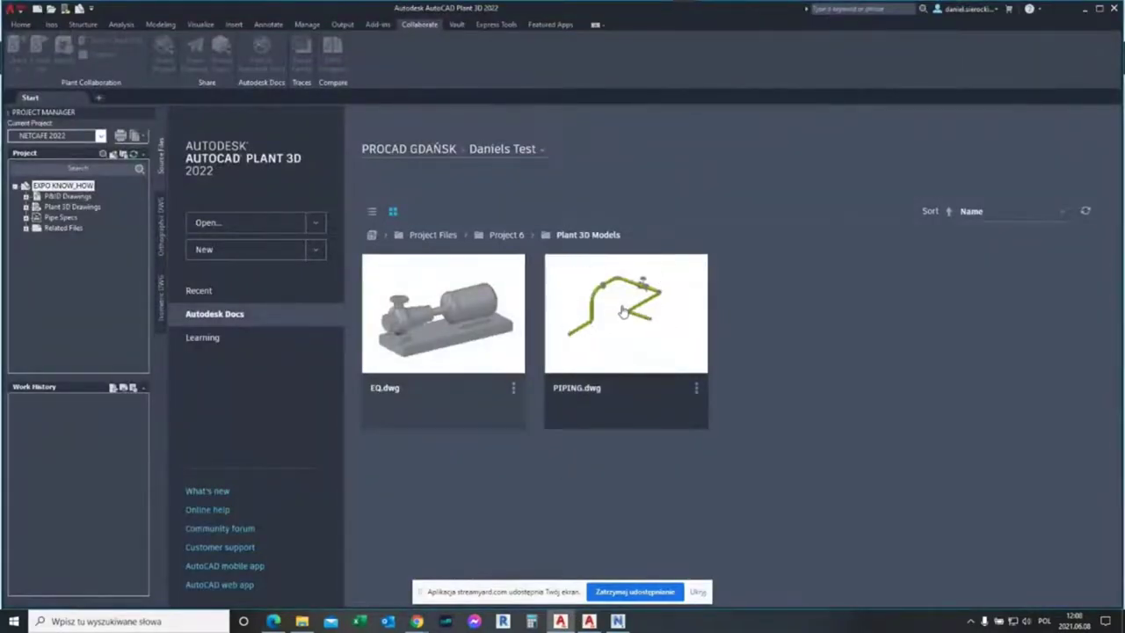
Step: Download and open the latest PIPING.dwg from the Autodesk Docs Start page
left_click(622, 318)
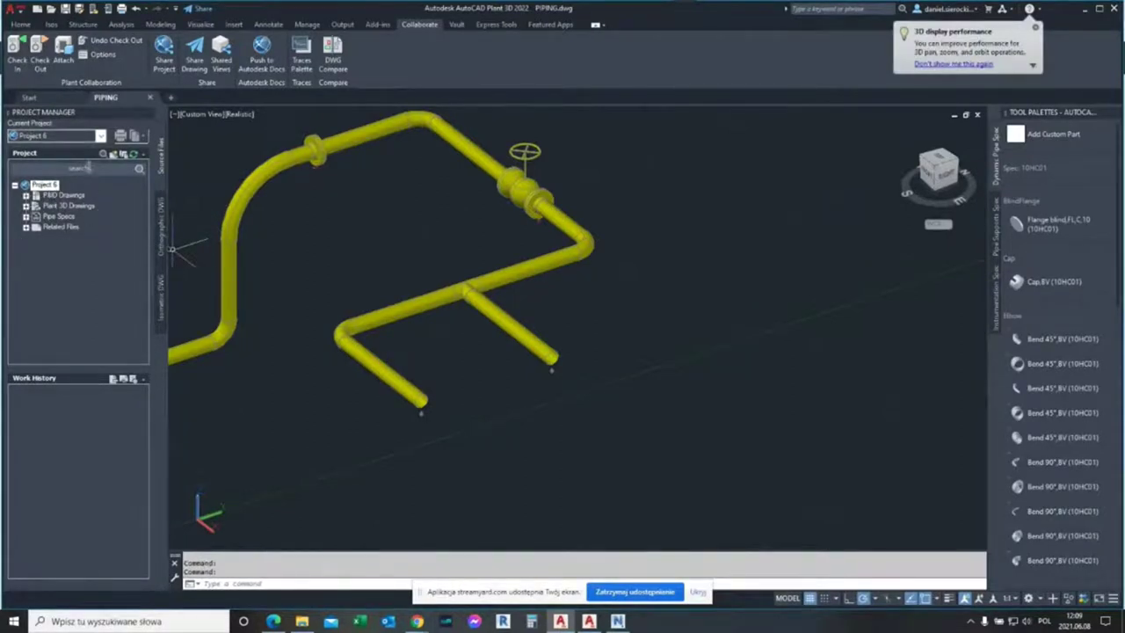
Step: Check out PIPING from Project 6's Plant 3D Drawings and reopen it for editing
left_click(39, 187)
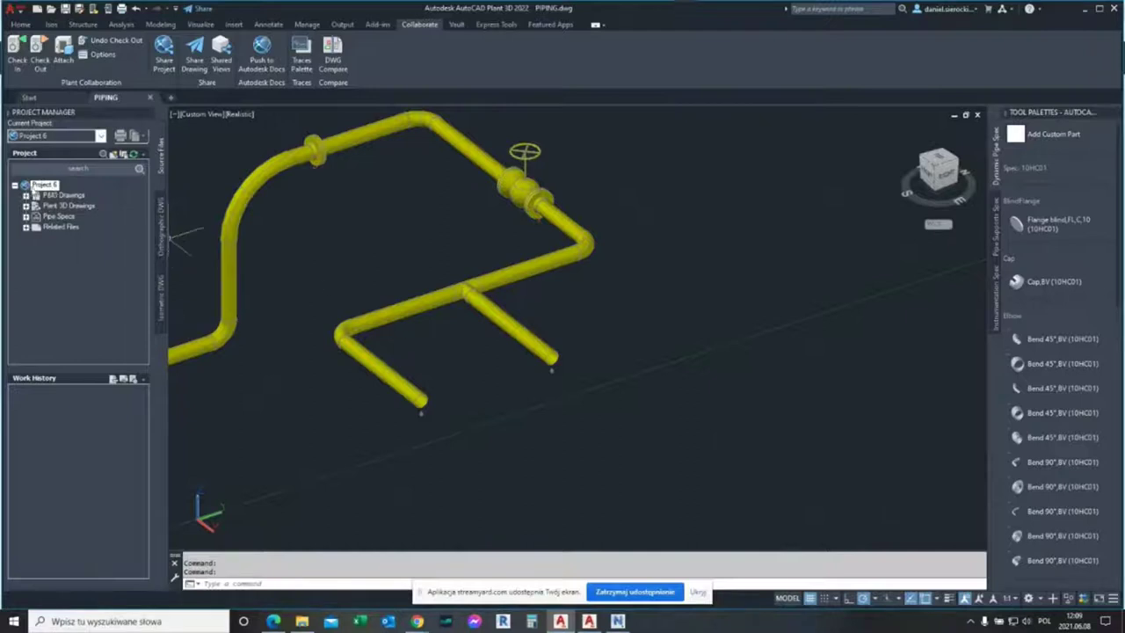
left_click(25, 205)
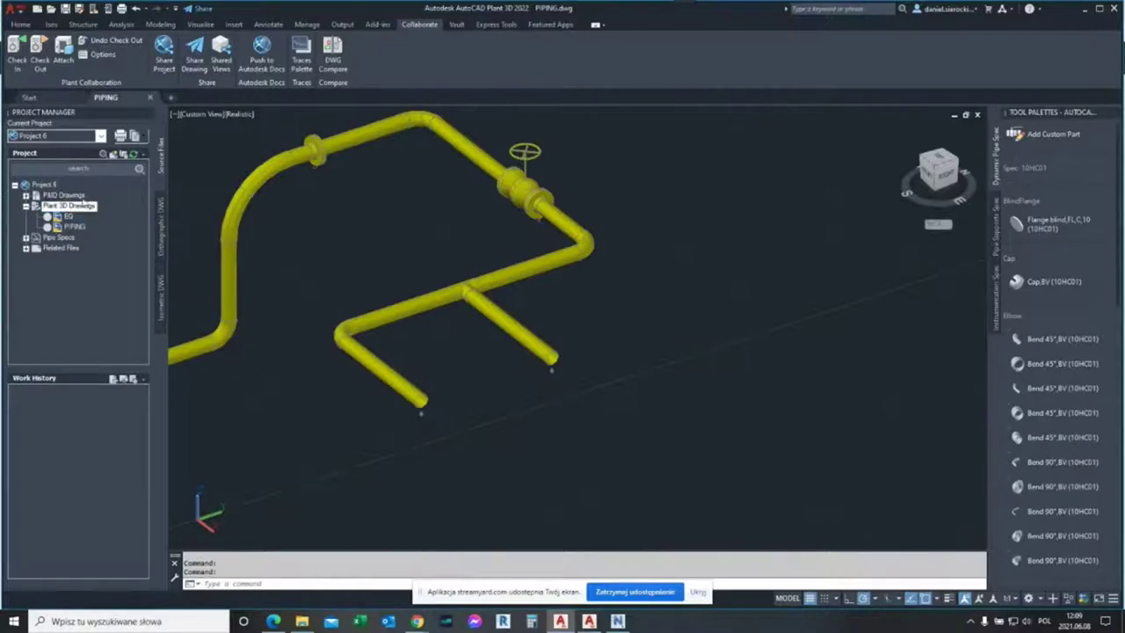
double_click(77, 227)
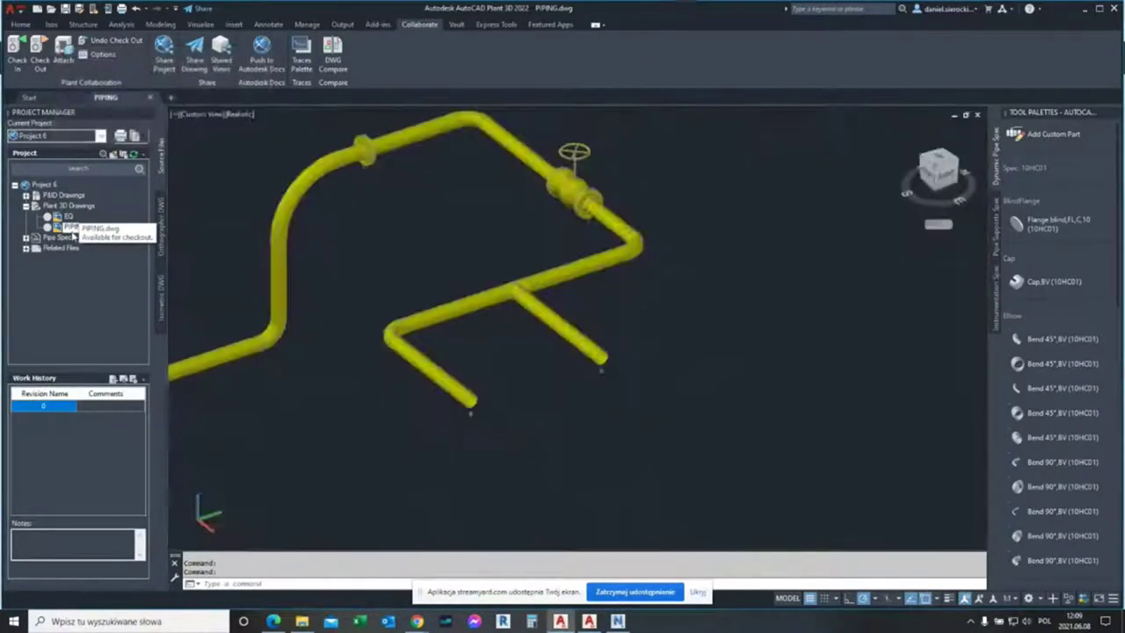
left_click(73, 230)
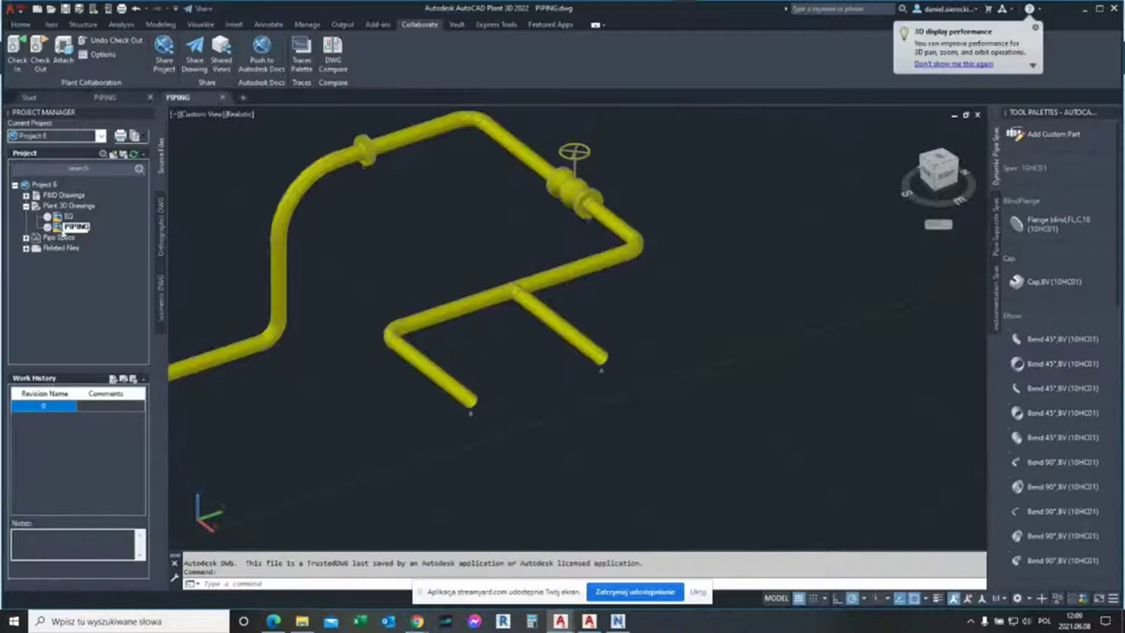
left_click(58, 230)
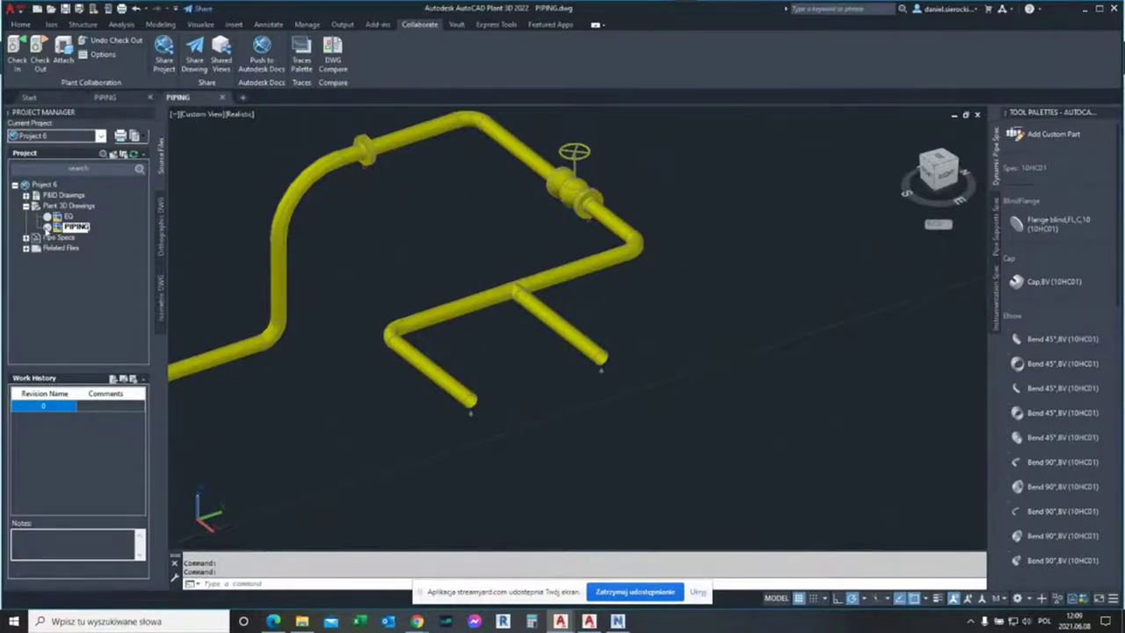
left_click(115, 99)
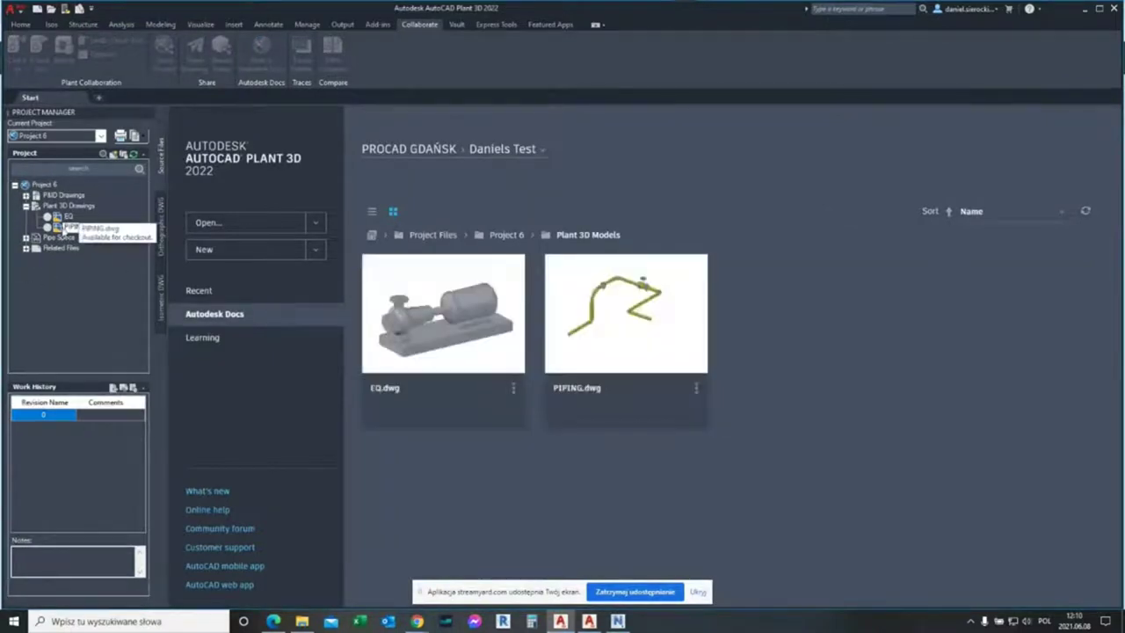
double_click(58, 227)
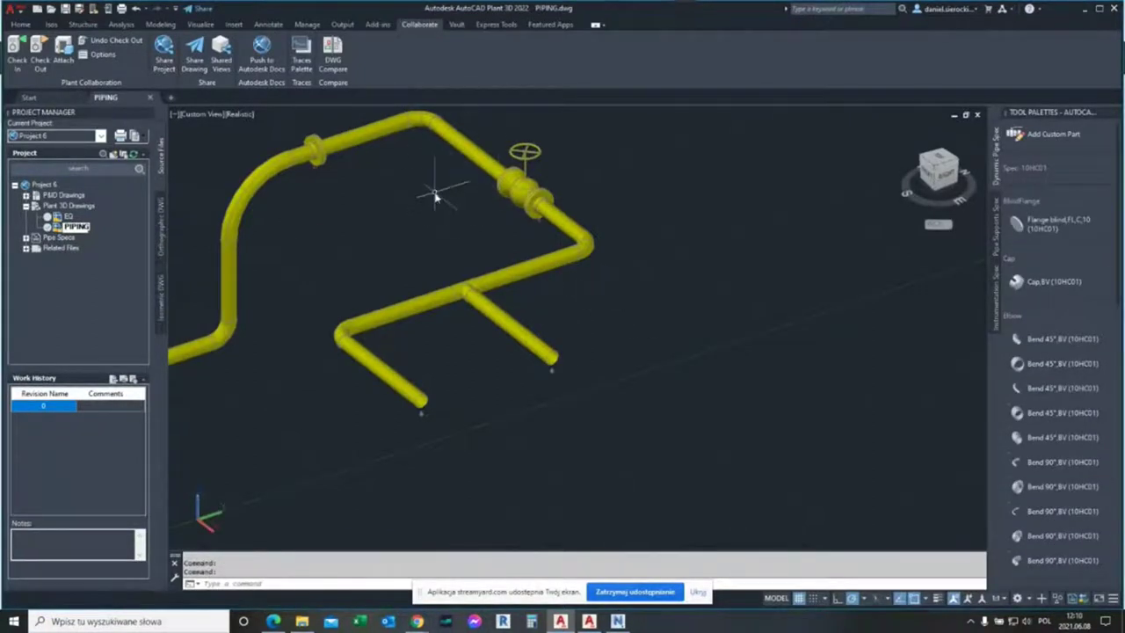
Step: Route a new pipe from the short branch's end, turning downward through an elbow
middle_click_drag(583, 351, 518, 361, "shift")
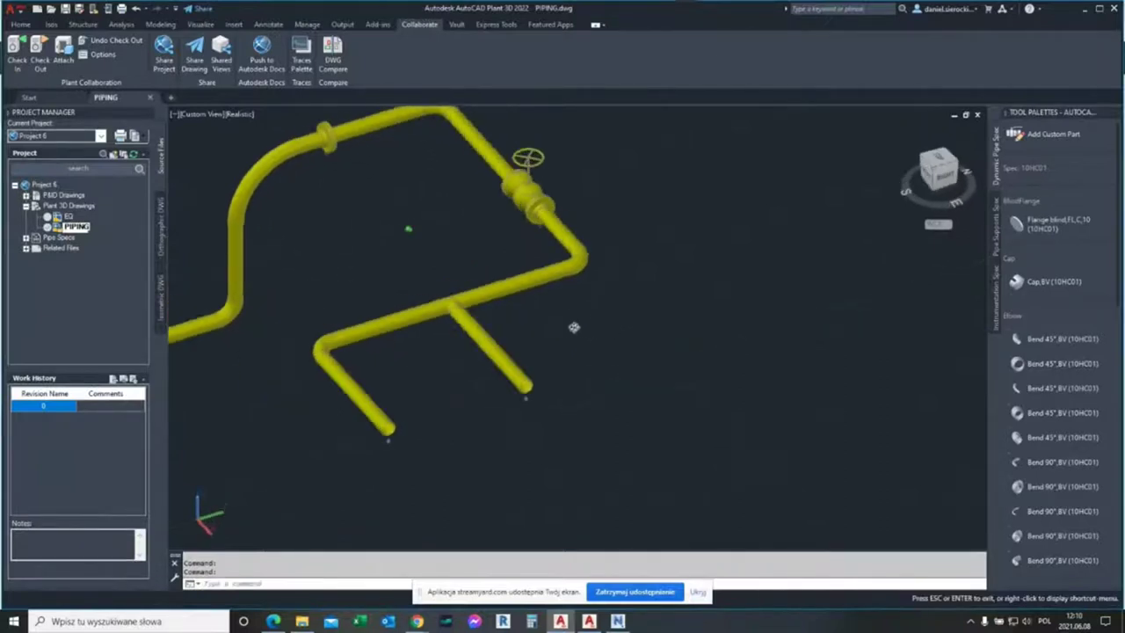
middle_click_drag(515, 319, 581, 330)
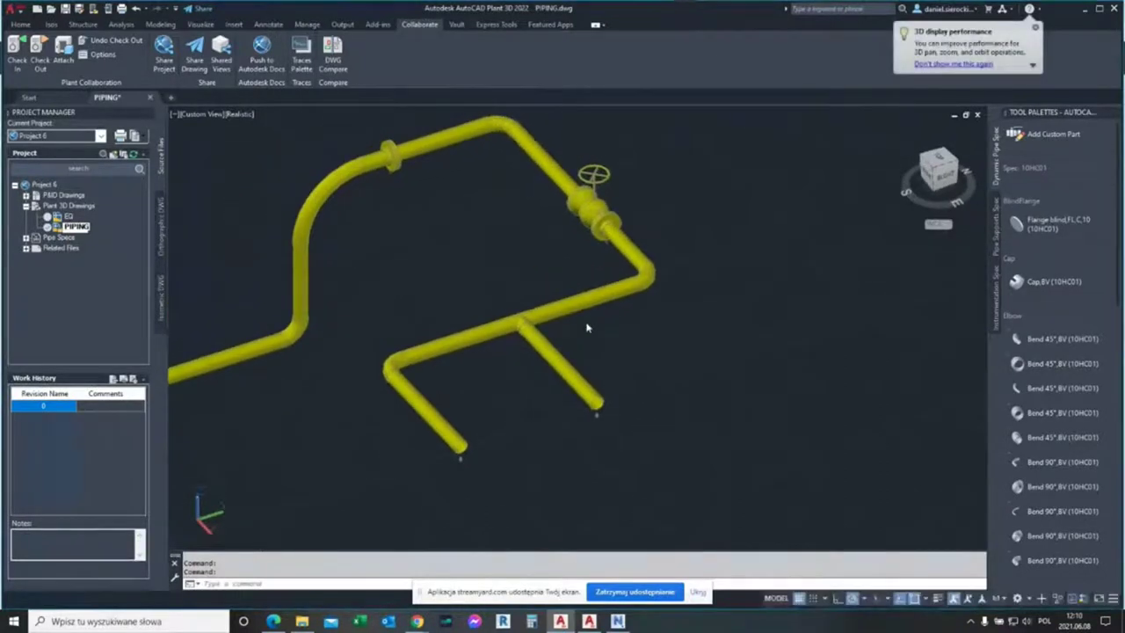
left_click(558, 364)
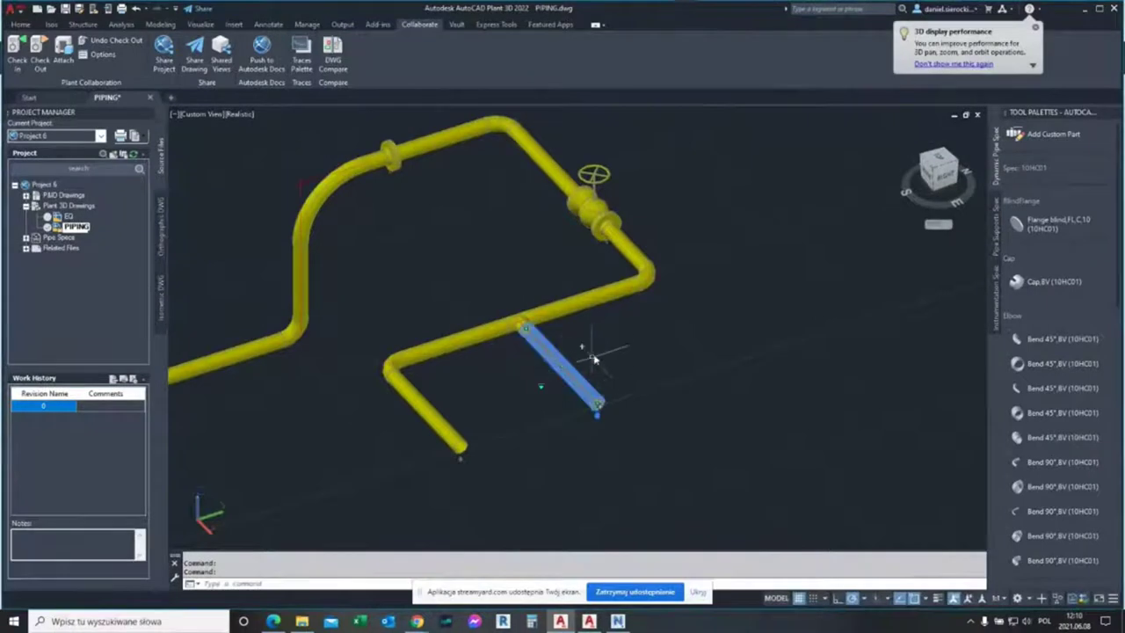
left_click(580, 345)
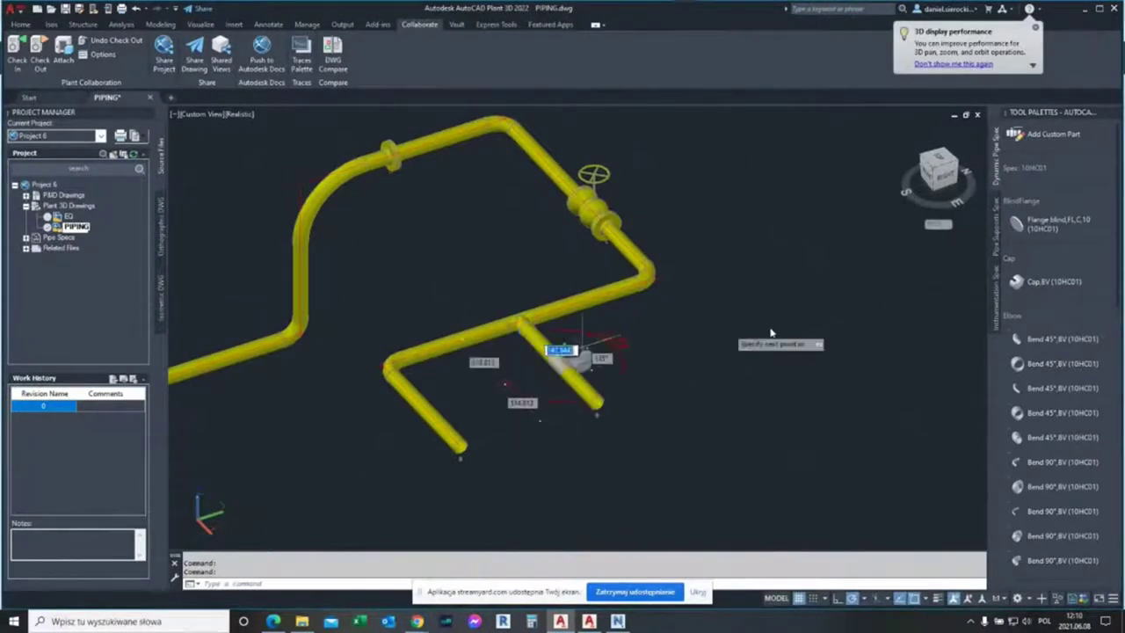
left_click(742, 284)
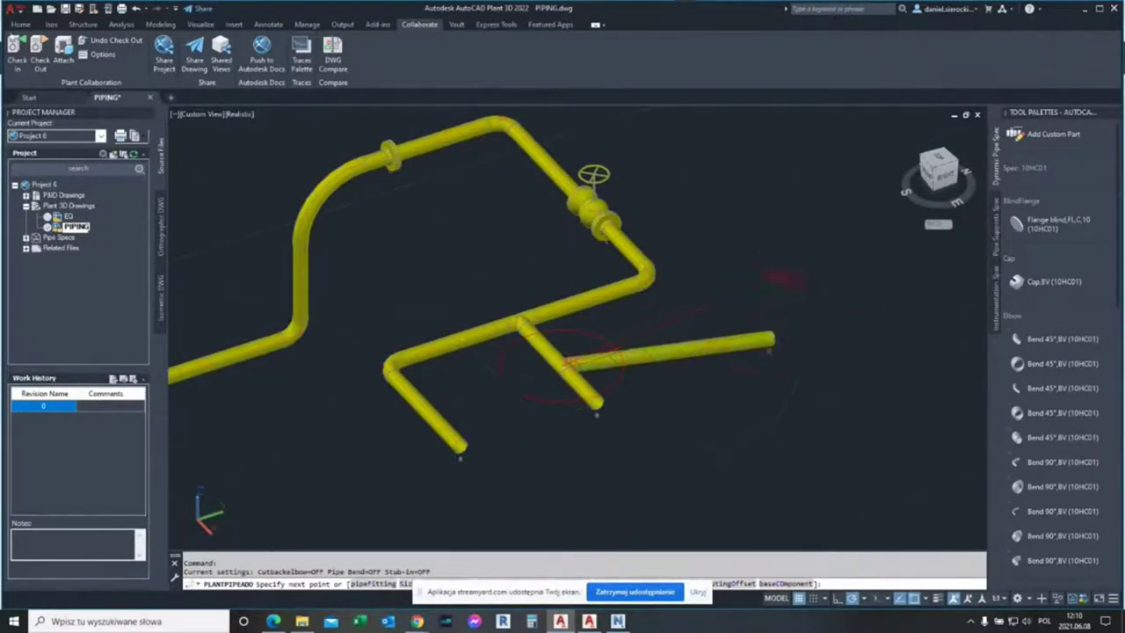
left_click(846, 429)
key("Escape")
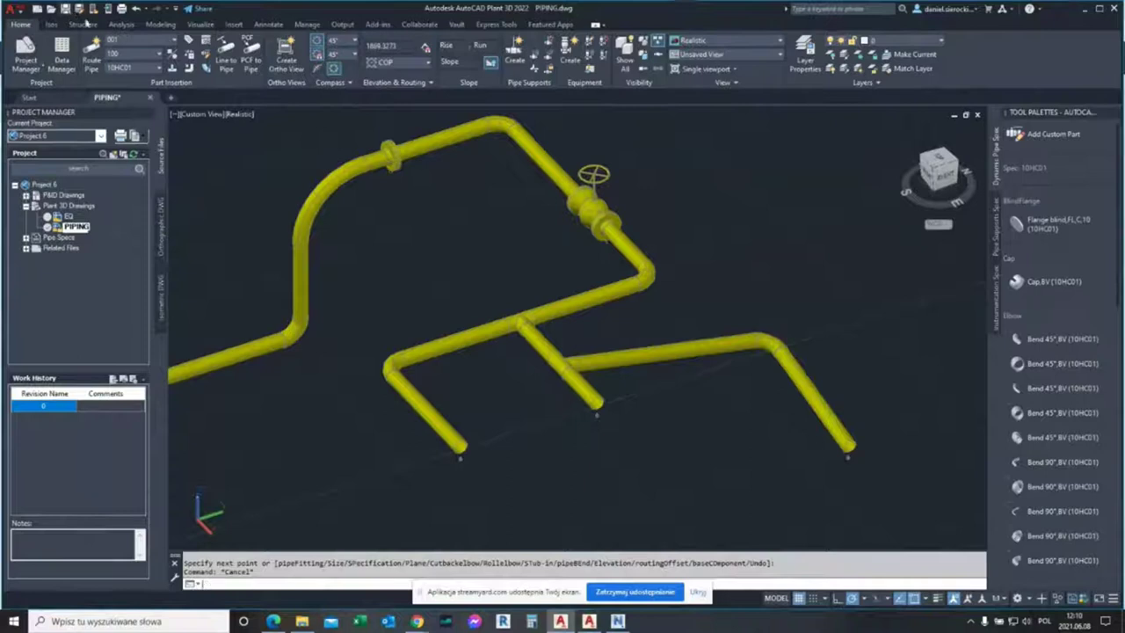
Step: Save and check in PIPING.dwg, then close its drawing tab
key("ctrl+s")
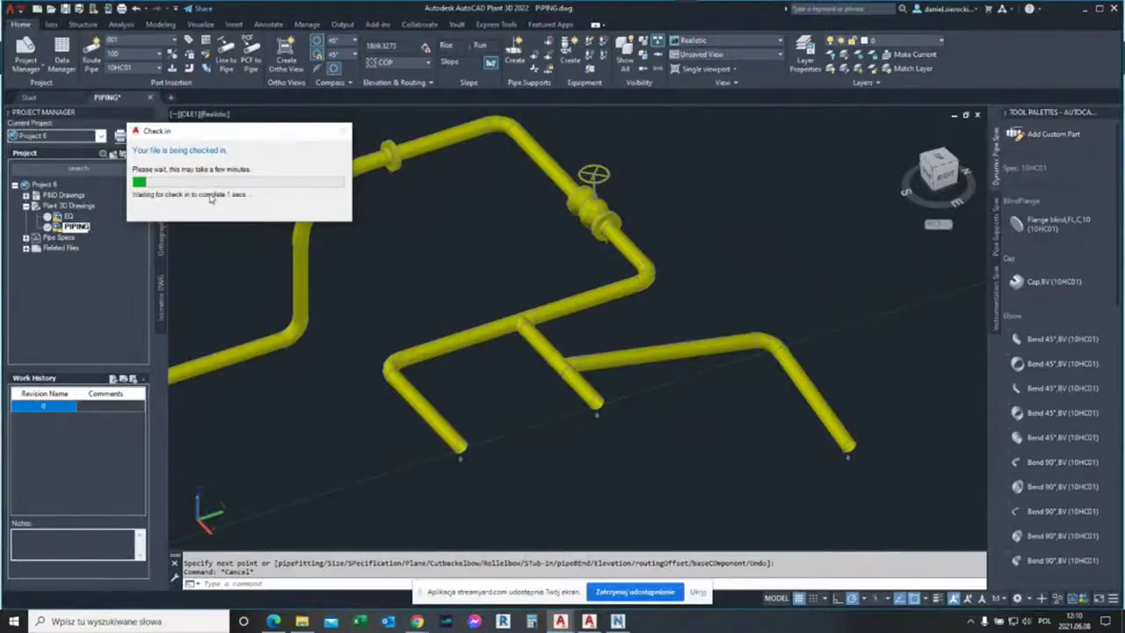
left_click(149, 97)
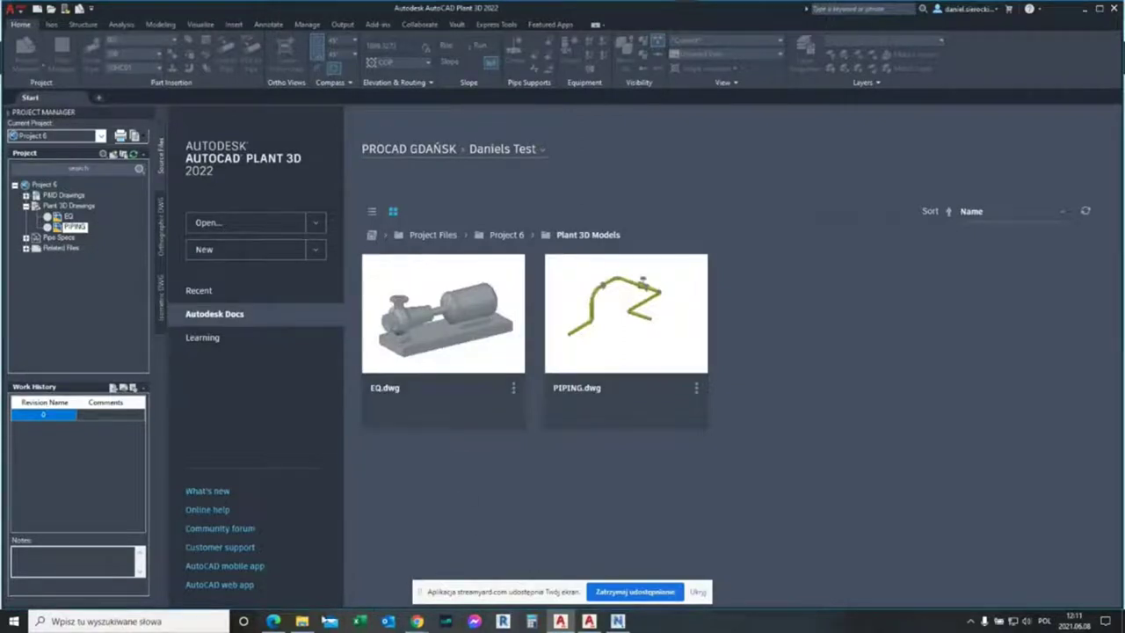
Step: View PIPING.dwg version V4 in BIM 360's 3D View, then close back to the folder
left_click(276, 619)
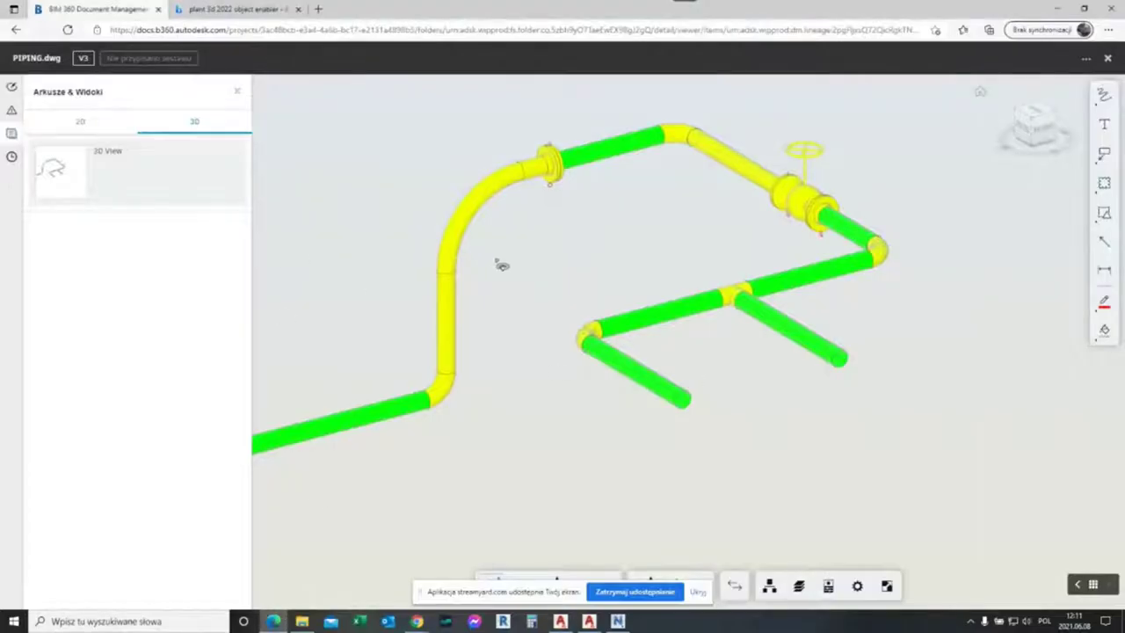
scroll(549, 264, "down", 2)
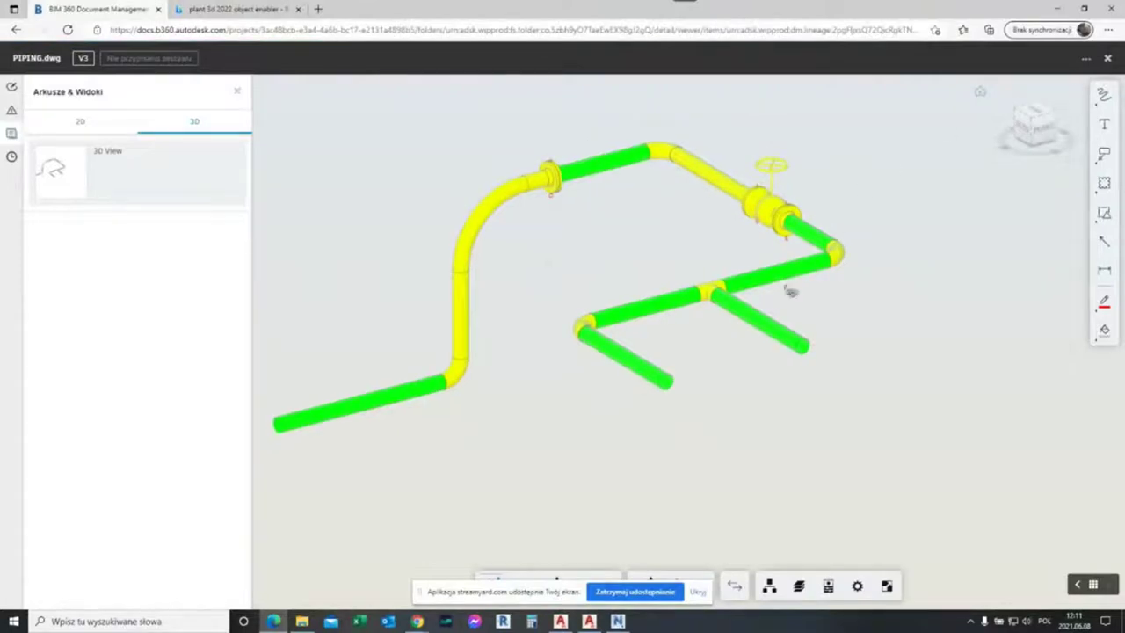
left_click(1106, 58)
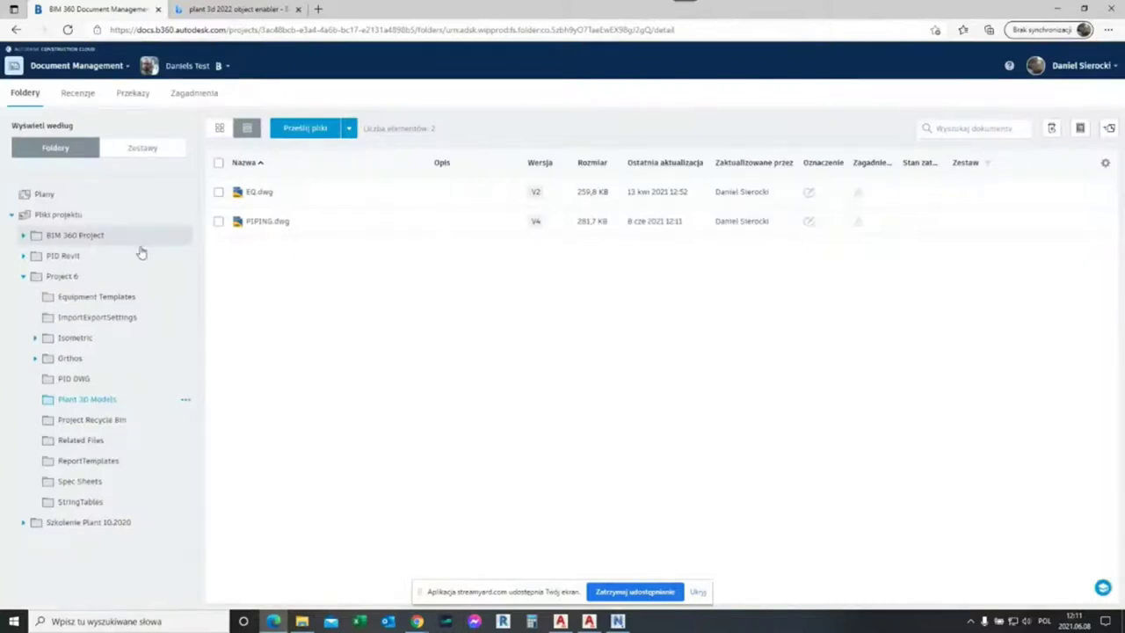
left_click(274, 223)
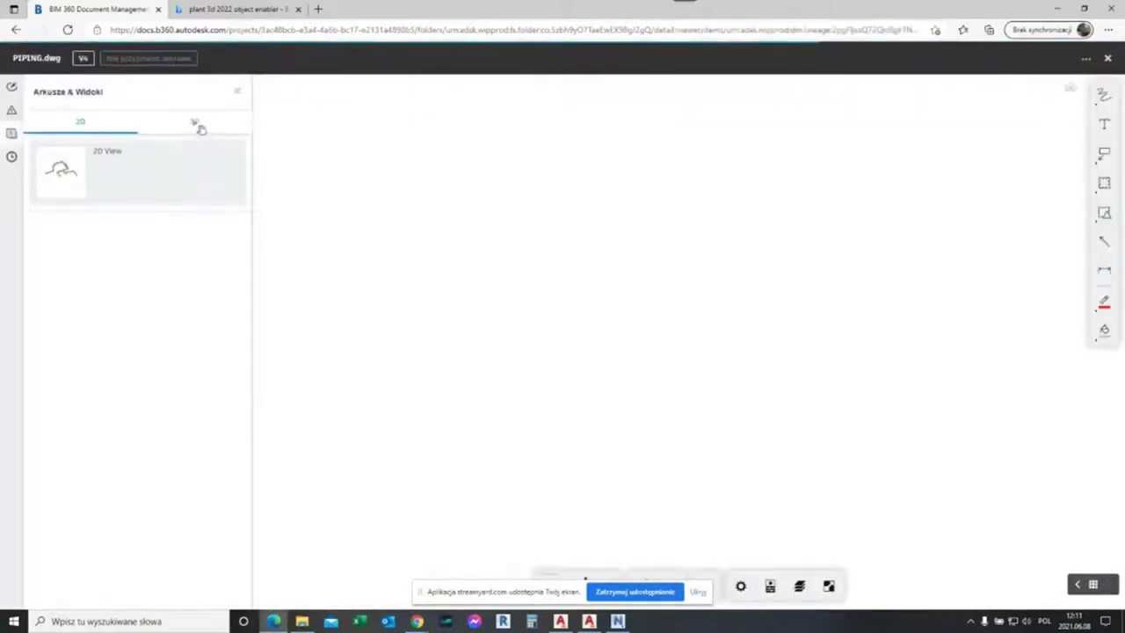
left_click(196, 123)
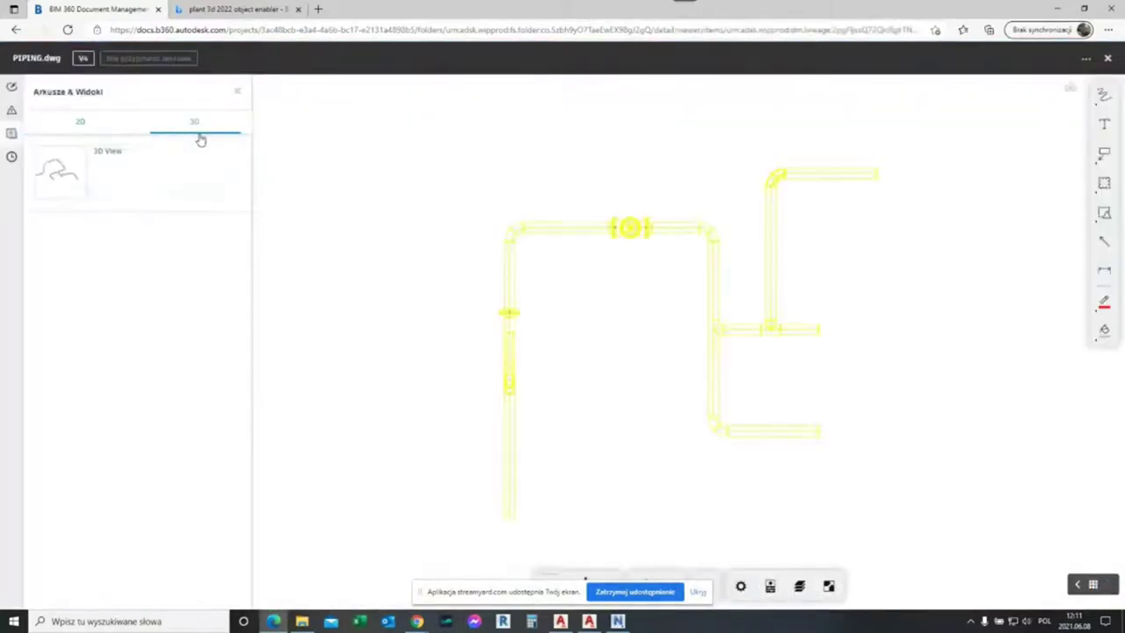
left_click(77, 190)
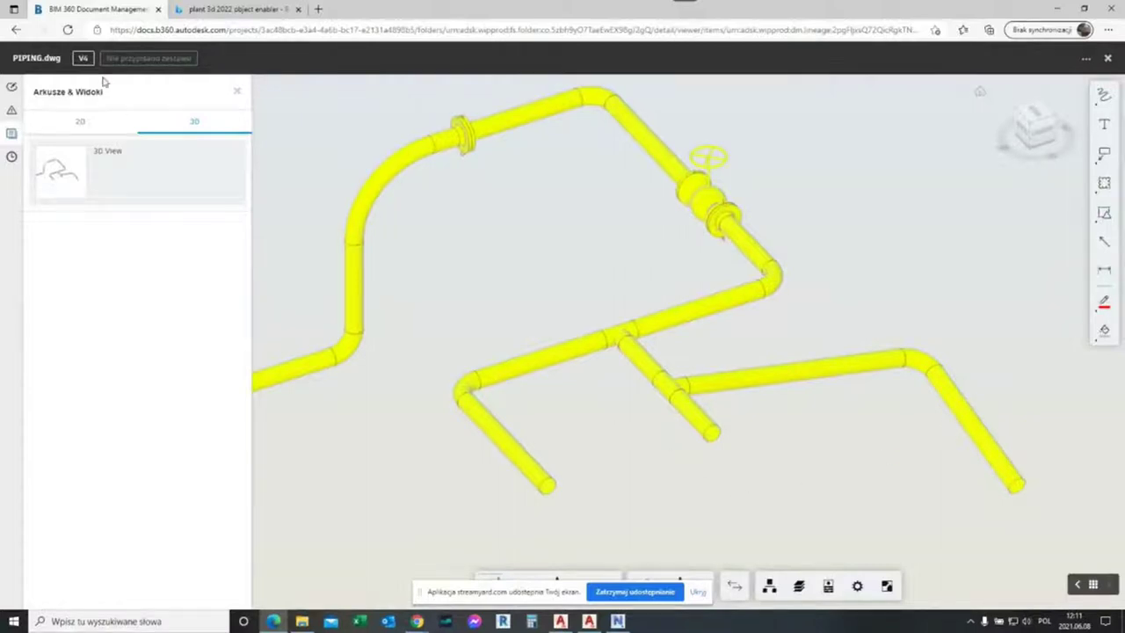
left_click(84, 58)
left_click(1106, 61)
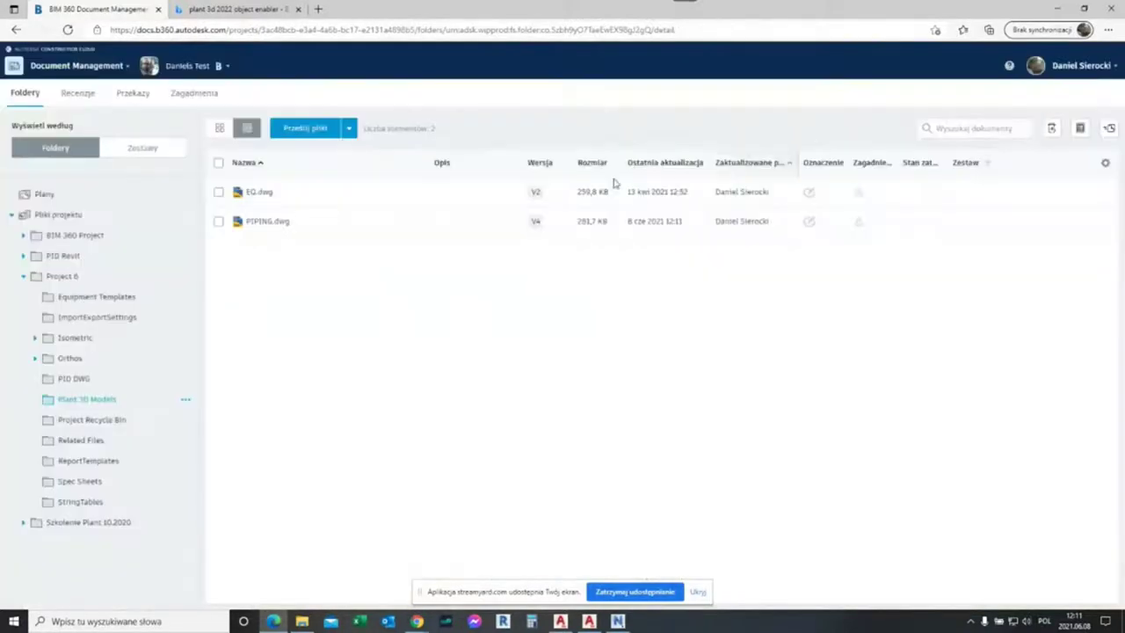
left_click(536, 222)
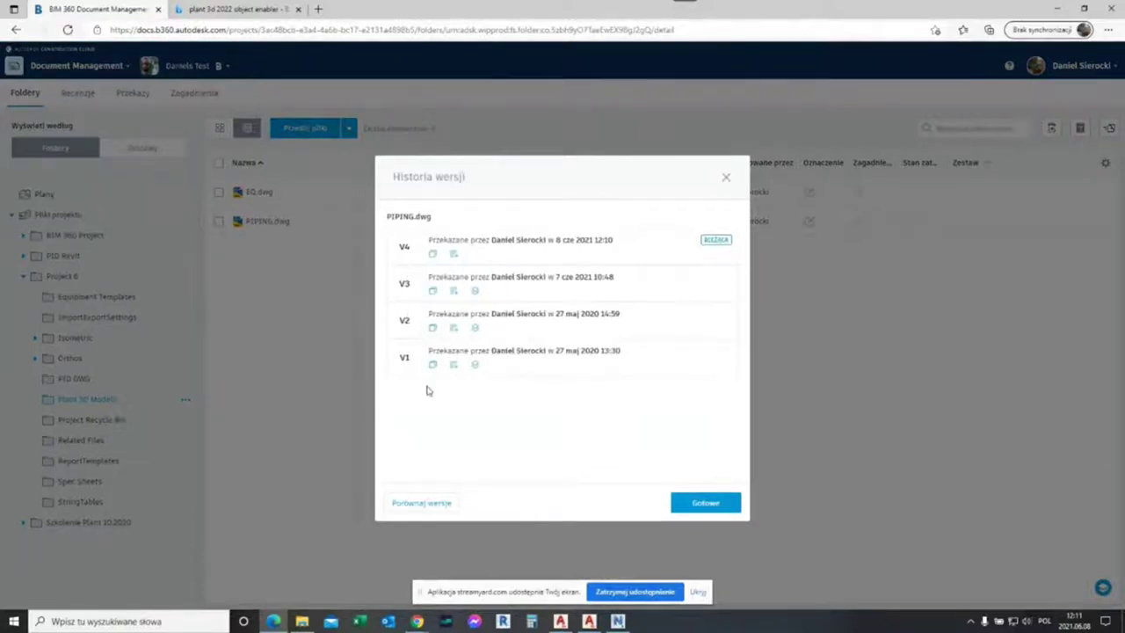
left_click(726, 177)
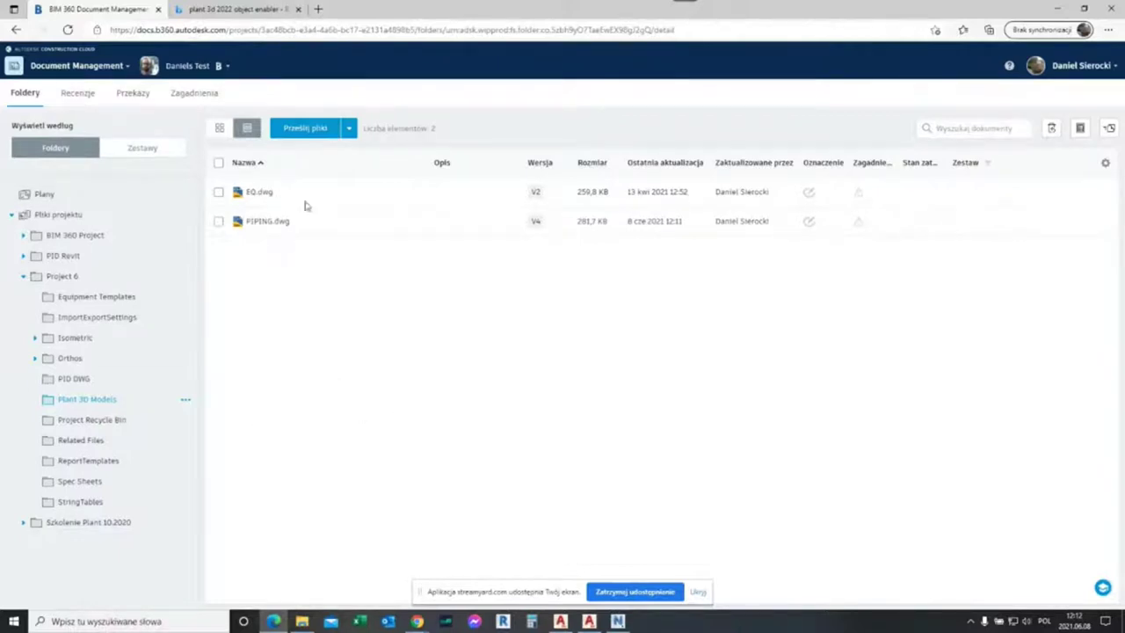
Step: Review Plant 3D 2020's project list, then return to Plant 3D 2022's Project 6 page
left_click(559, 619)
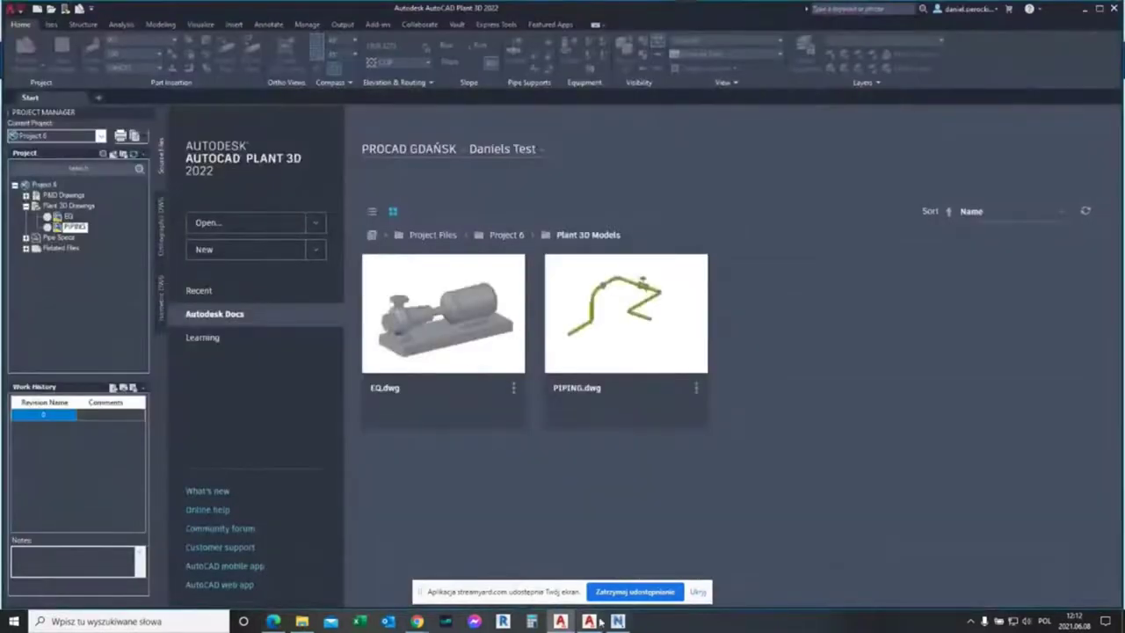
left_click(589, 620)
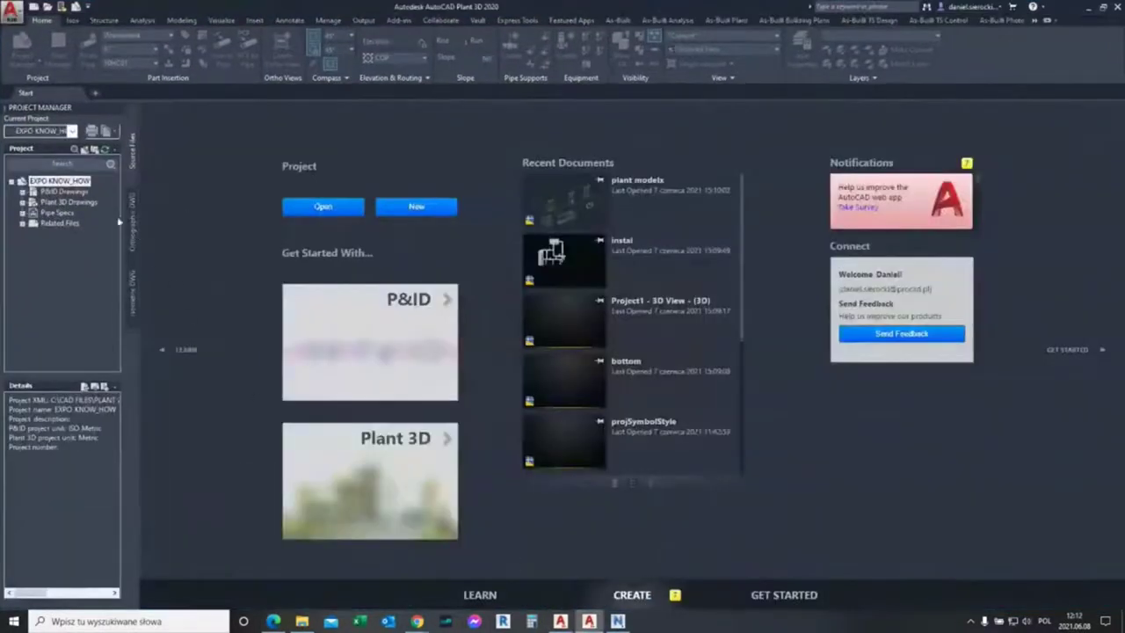
left_click(72, 131)
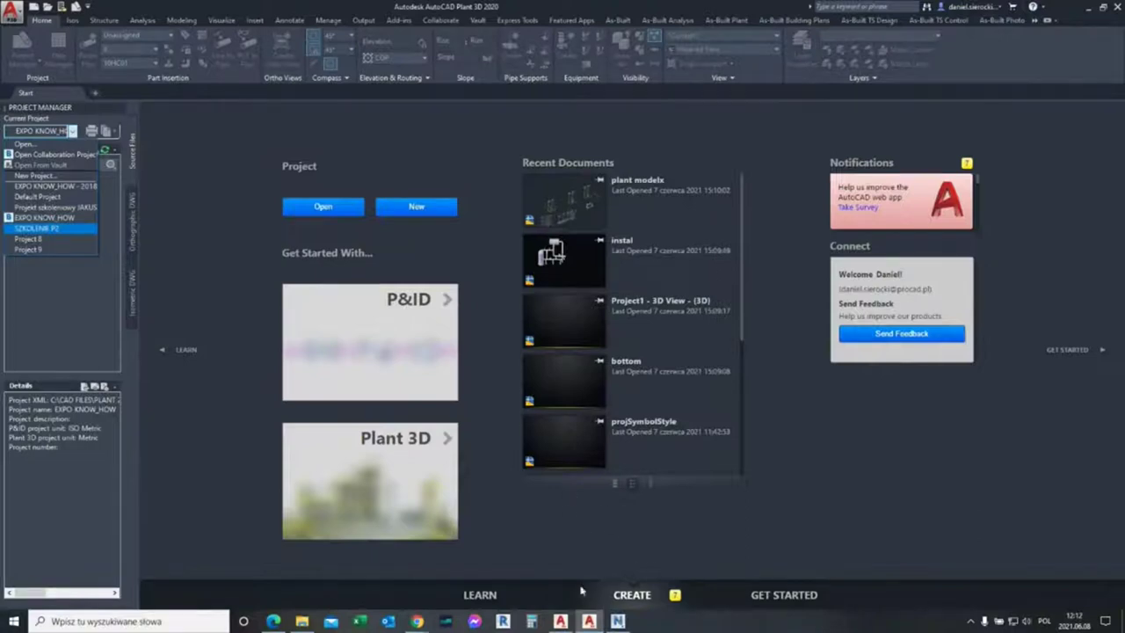
left_click(560, 620)
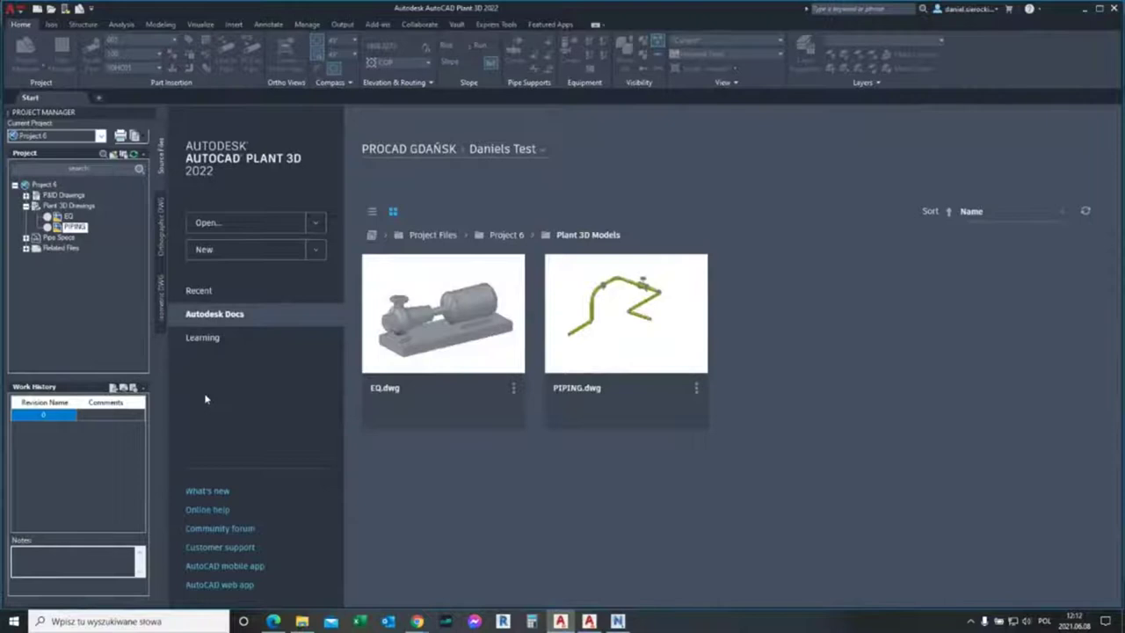
left_click(215, 225)
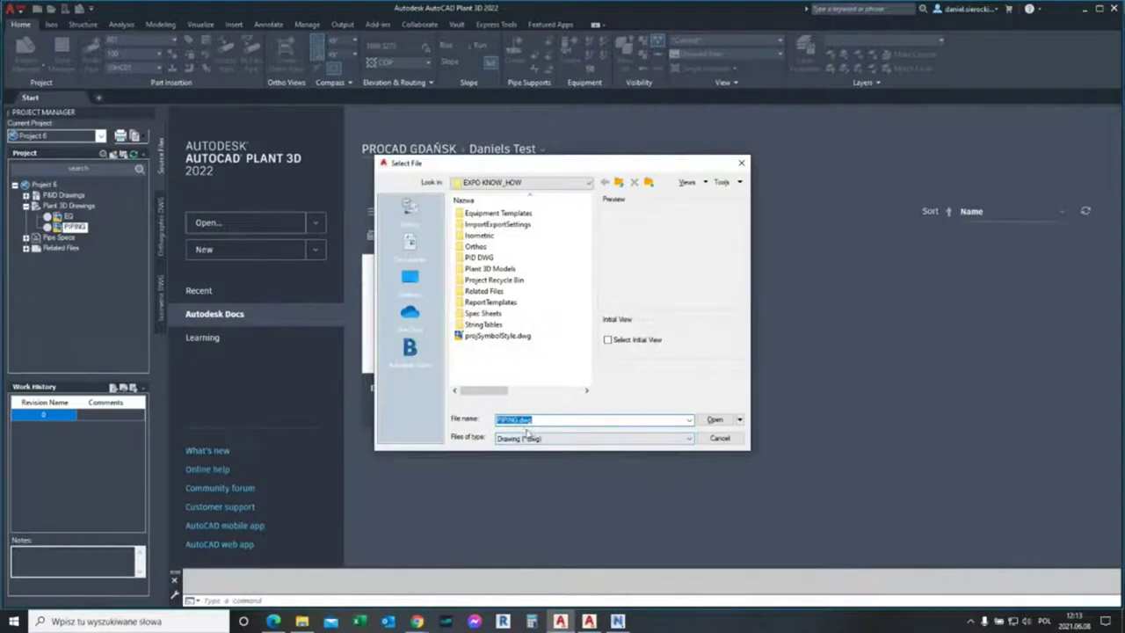
left_click(719, 440)
left_click(315, 225)
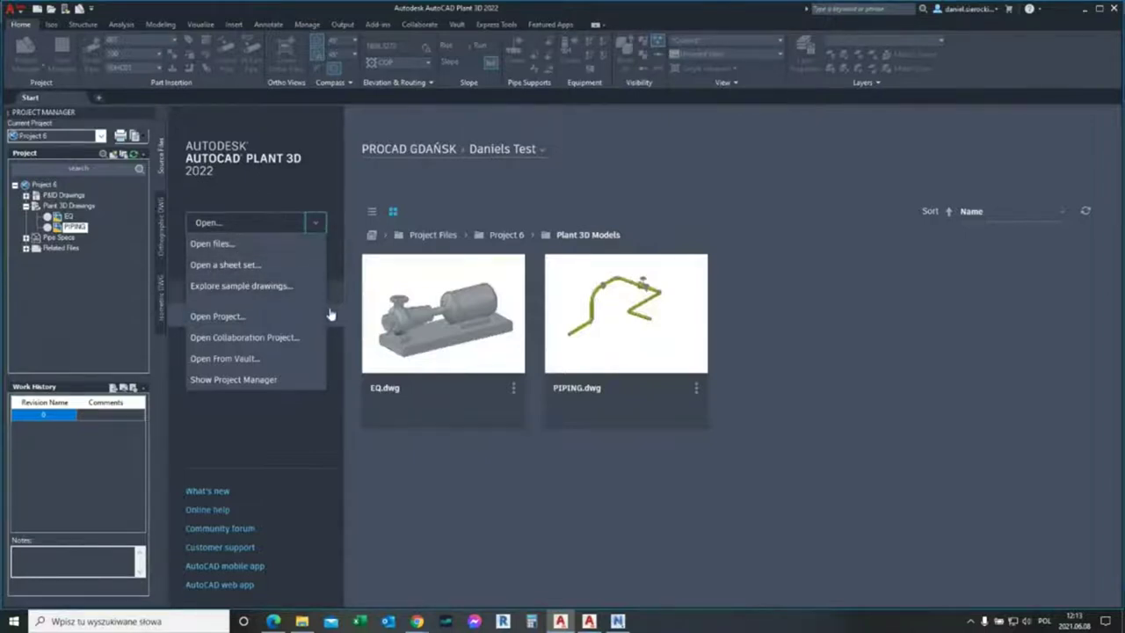
left_click(235, 322)
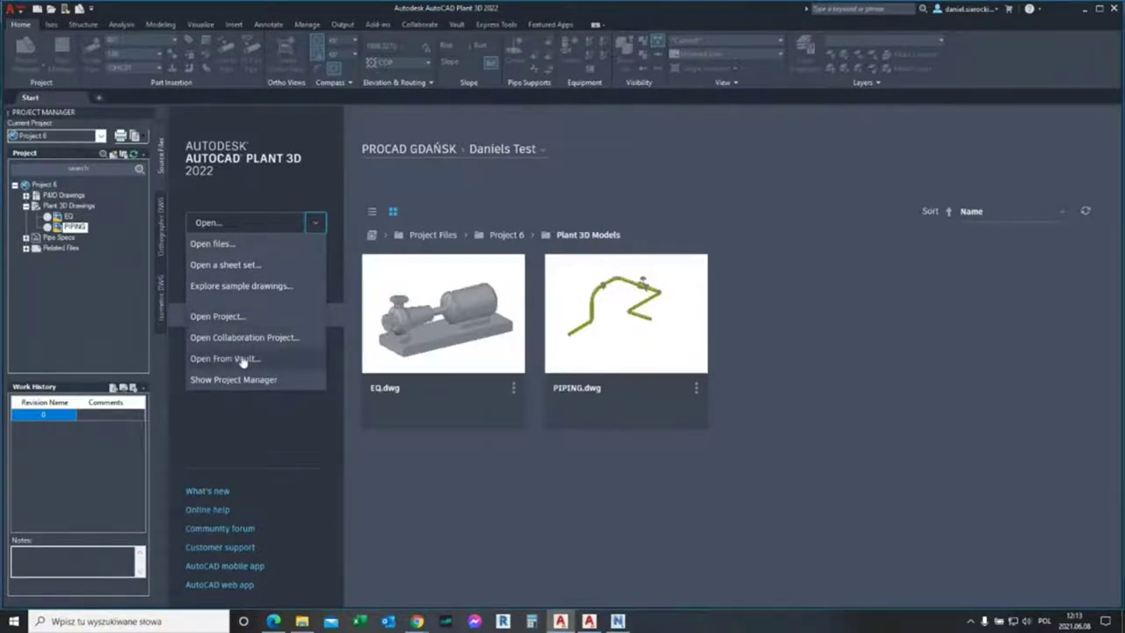
left_click(483, 459)
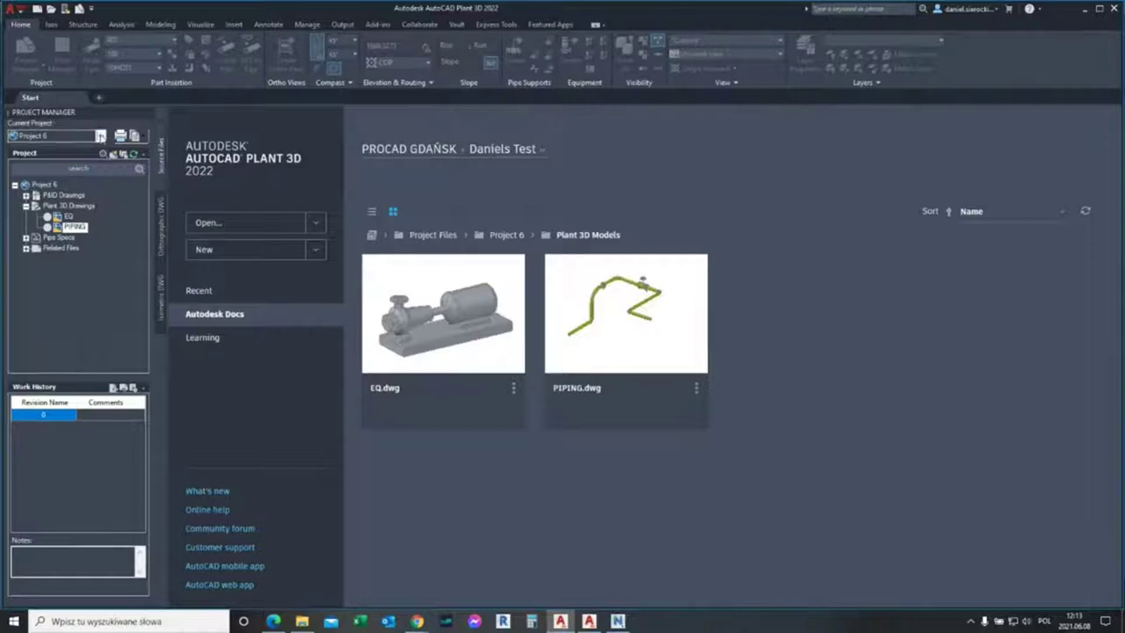
Step: Show the Current Project dropdown list of available projects in Project Manager
left_click(100, 135)
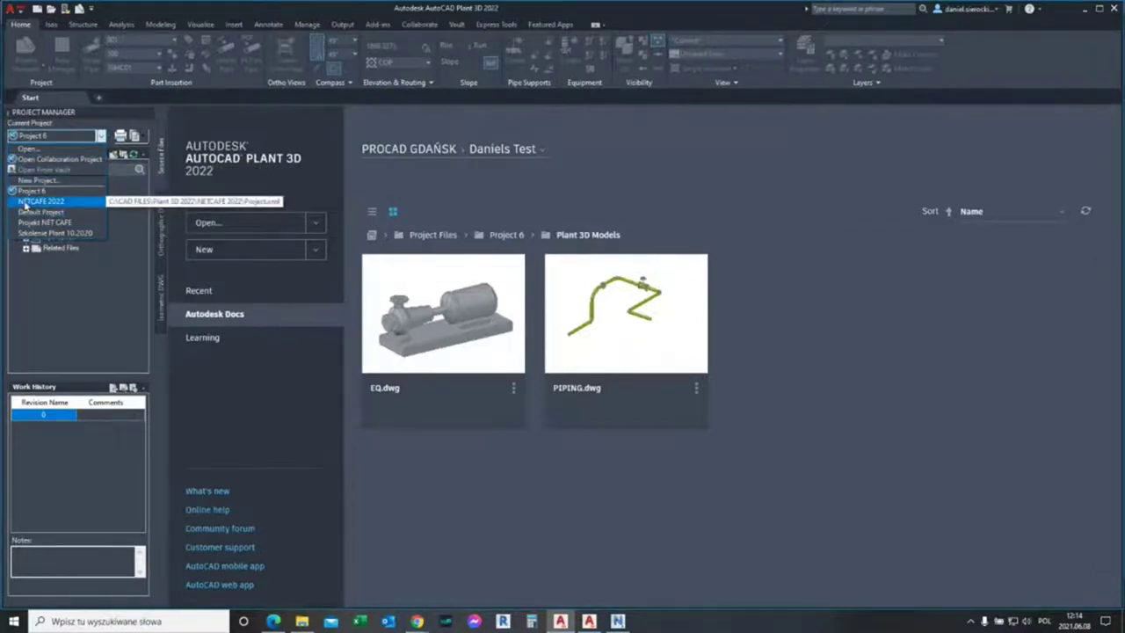
Step: Make NETCAFE 2022 the current project and browse its Plant 3D, P&ID and Pipe Specs folders
left_click(52, 202)
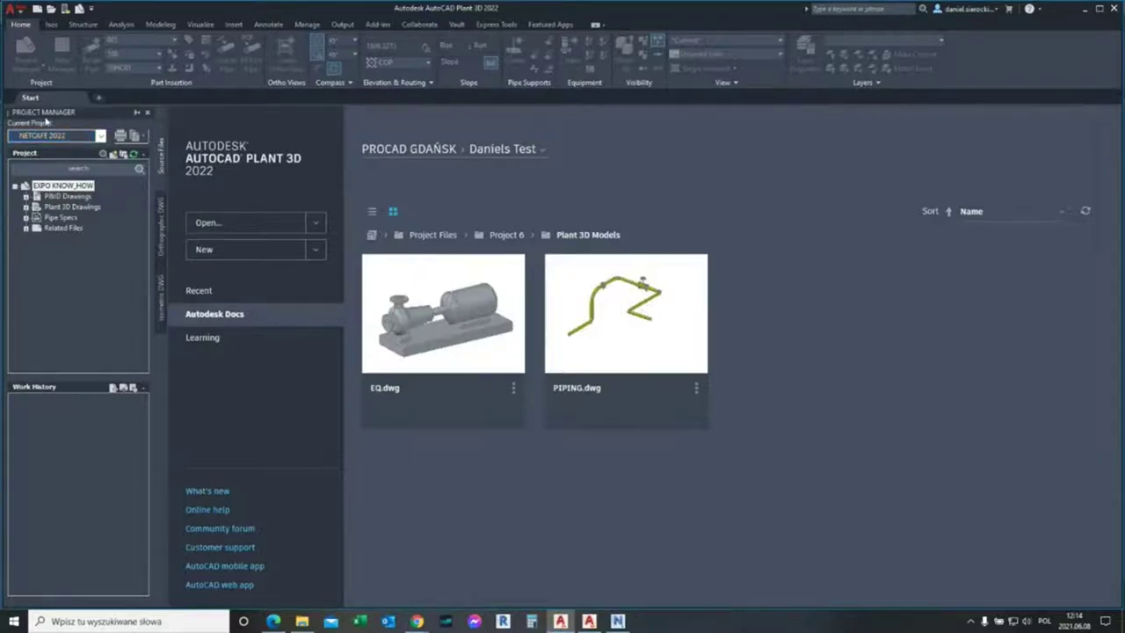
left_click(26, 207)
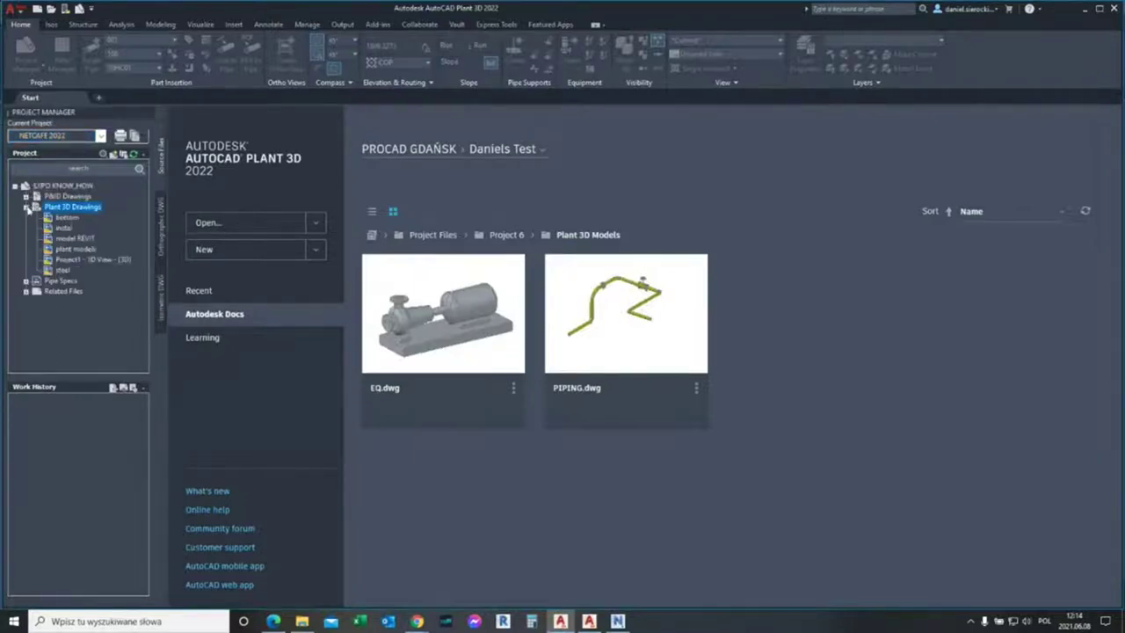
left_click(25, 196)
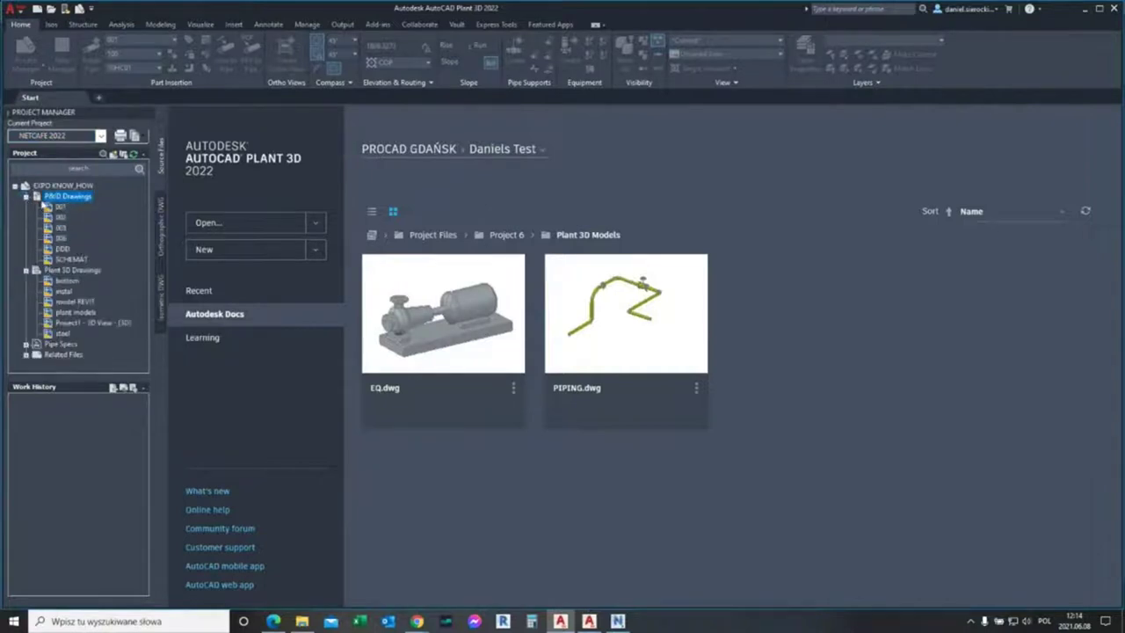
left_click(26, 196)
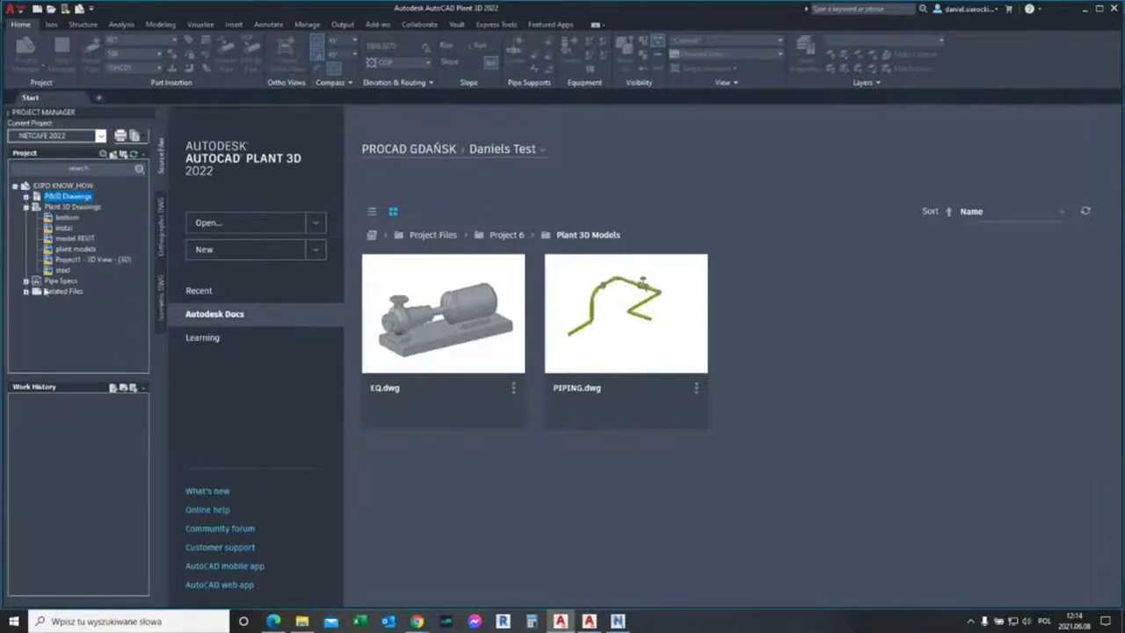
left_click(26, 280)
scroll(53, 216, "up", 3)
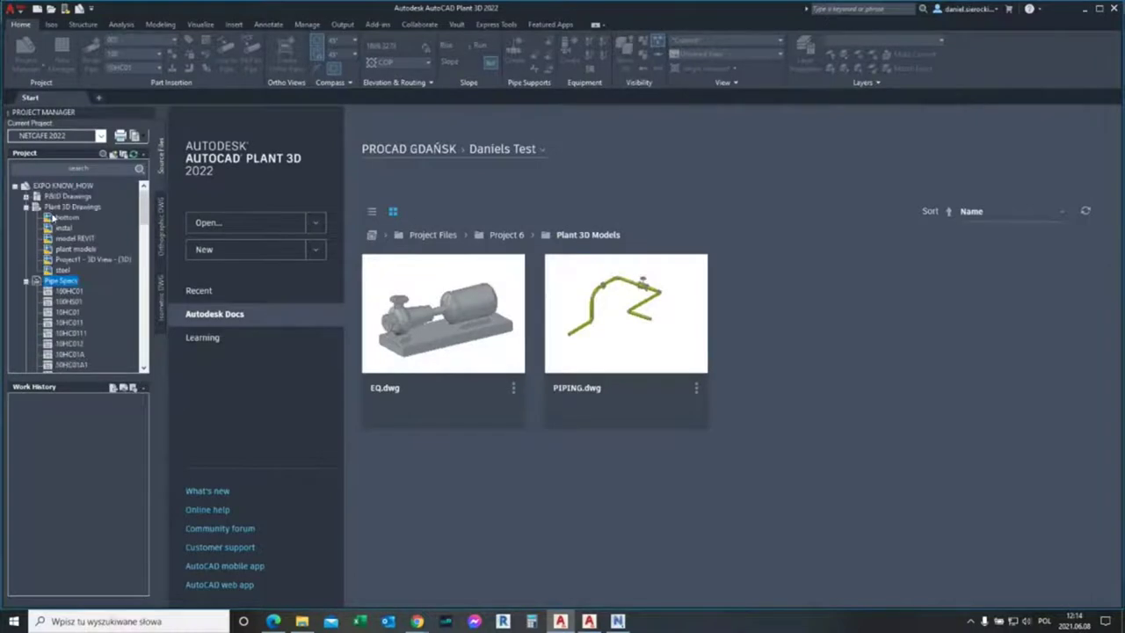
left_click(26, 280)
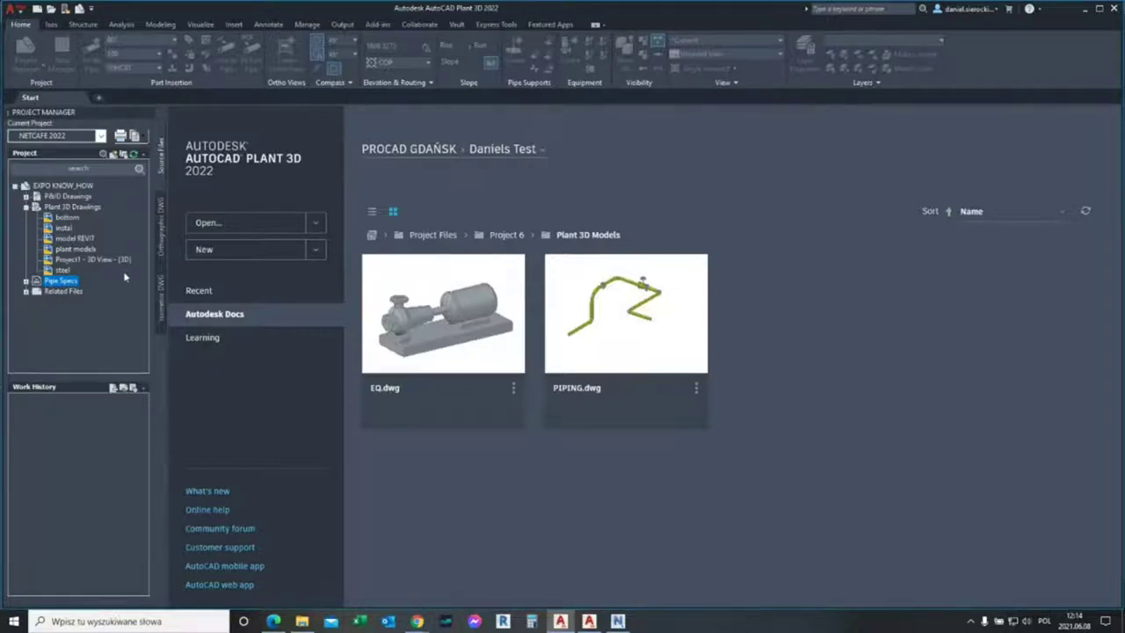
Step: Review the Orthographic and Isometric drawing lists, then select the plant models drawing
left_click(161, 227)
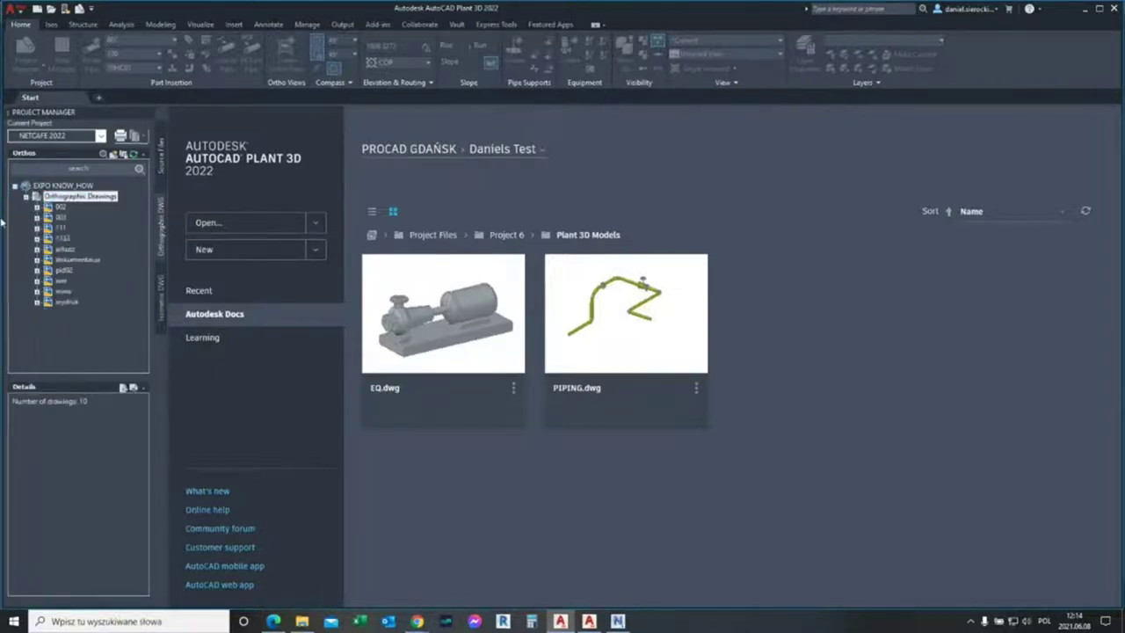
left_click(161, 300)
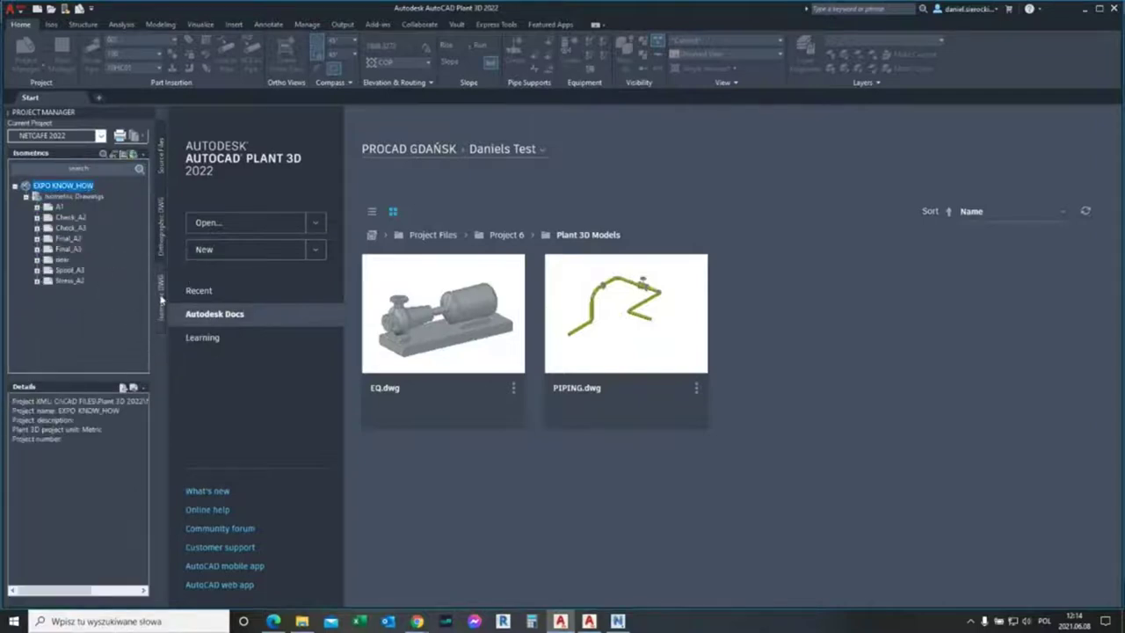
left_click(162, 169)
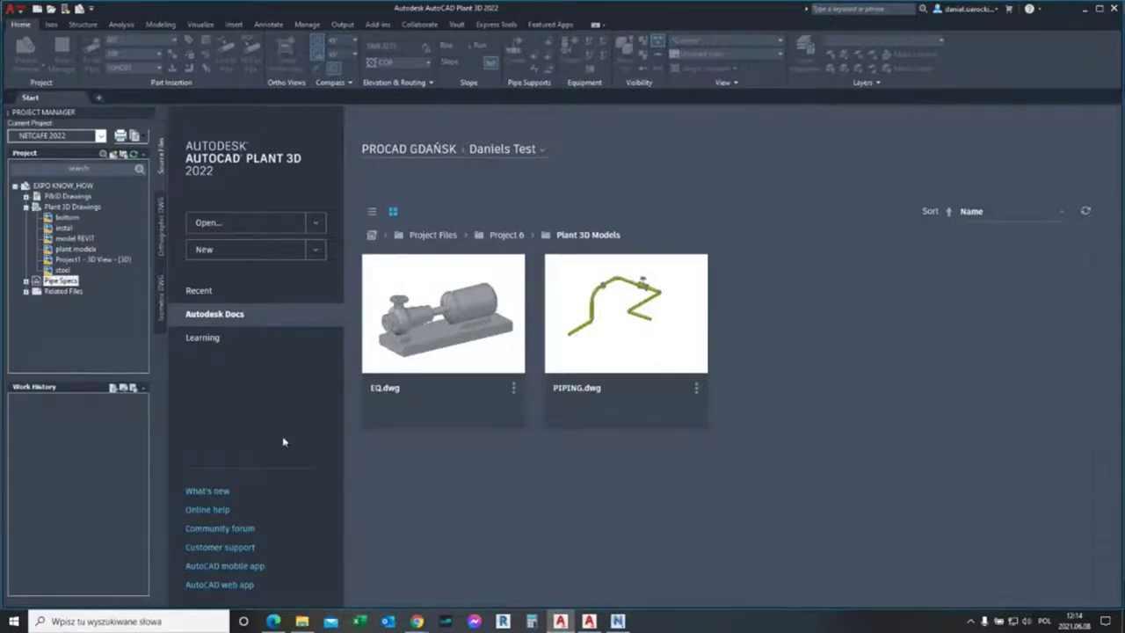
left_click(76, 250)
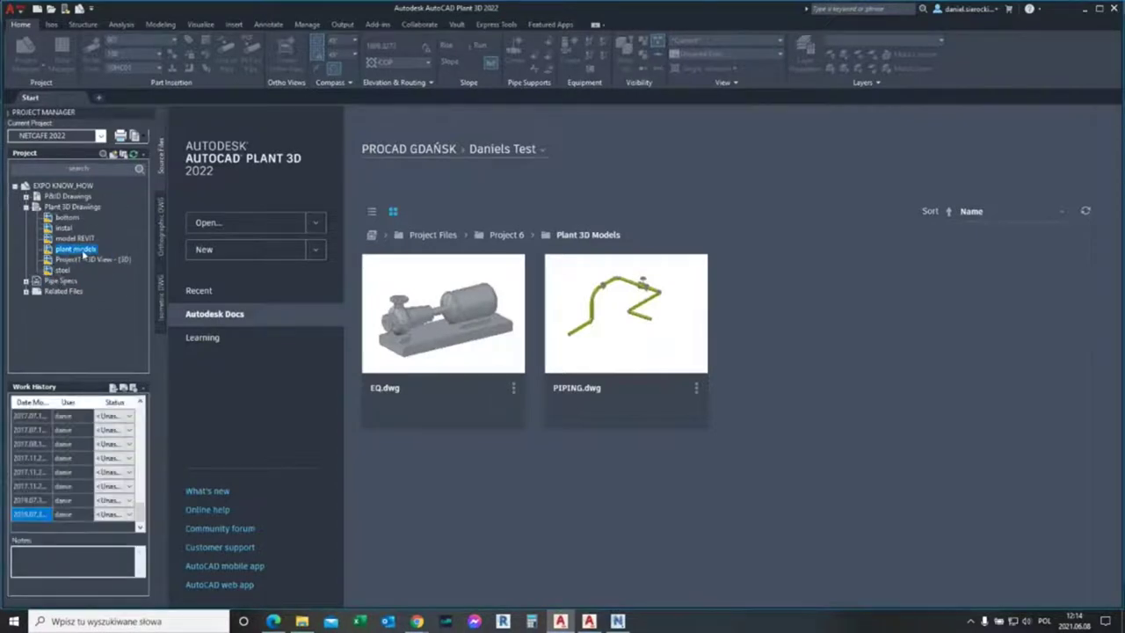
Step: Open plant models in 2022, then in Plant 3D 2020 with EXPO KNOW_HOW current
double_click(85, 253)
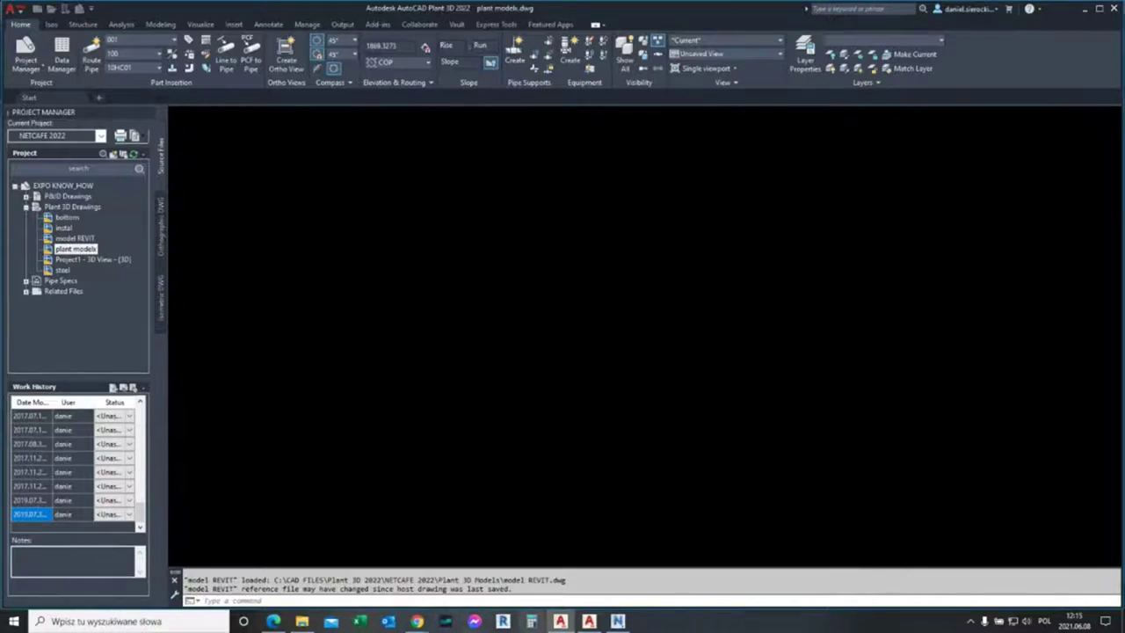
left_click(589, 622)
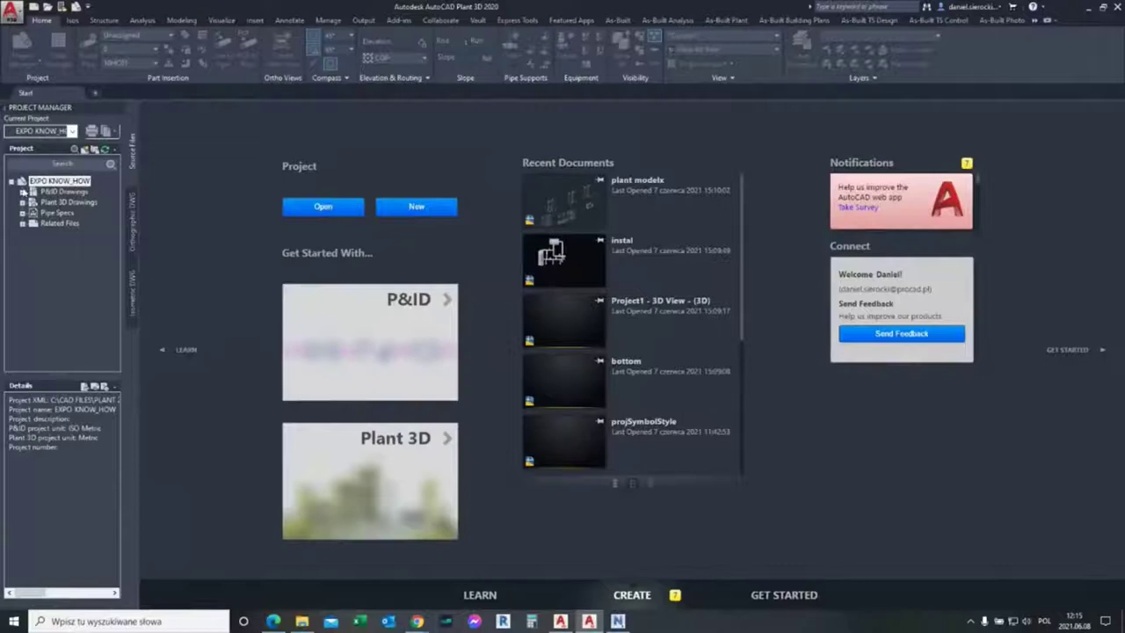
left_click(72, 131)
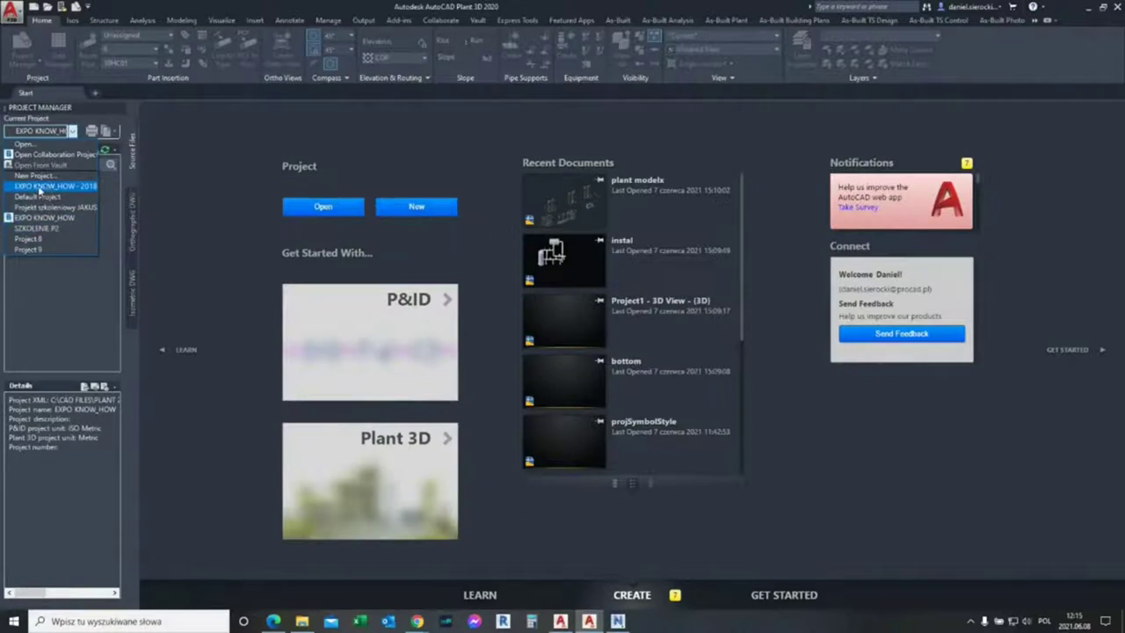
left_click(39, 187)
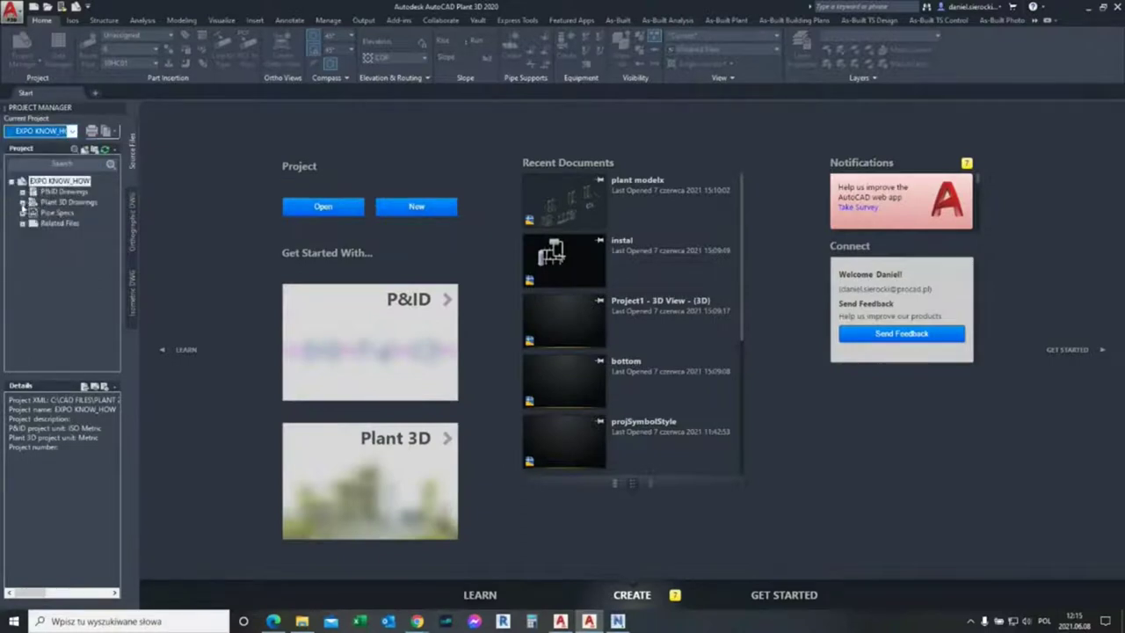
double_click(31, 202)
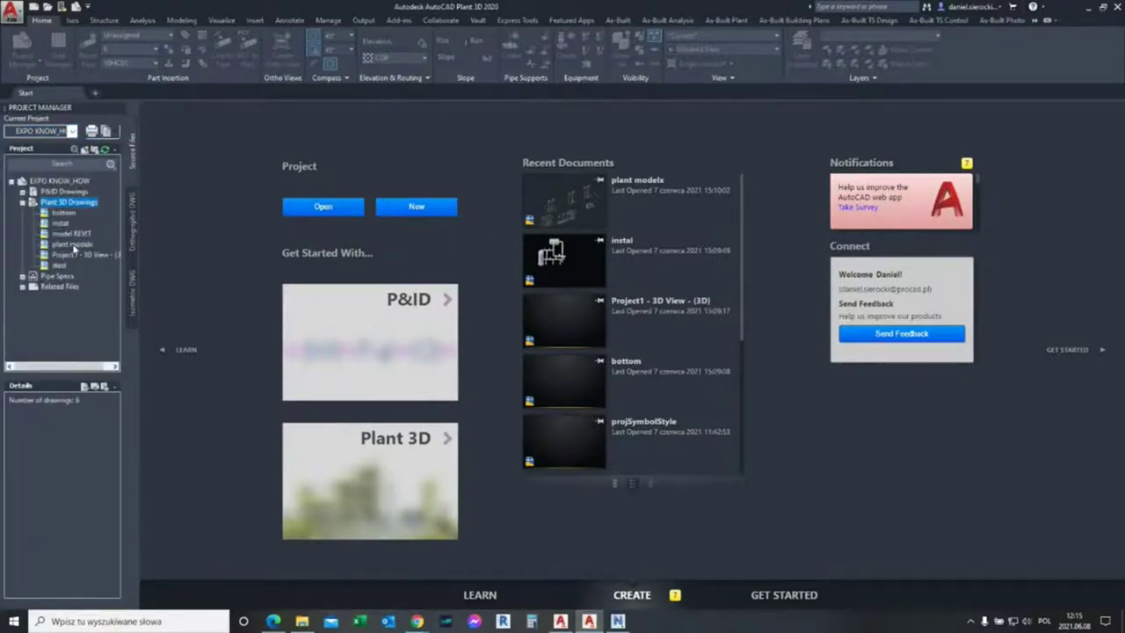
double_click(74, 245)
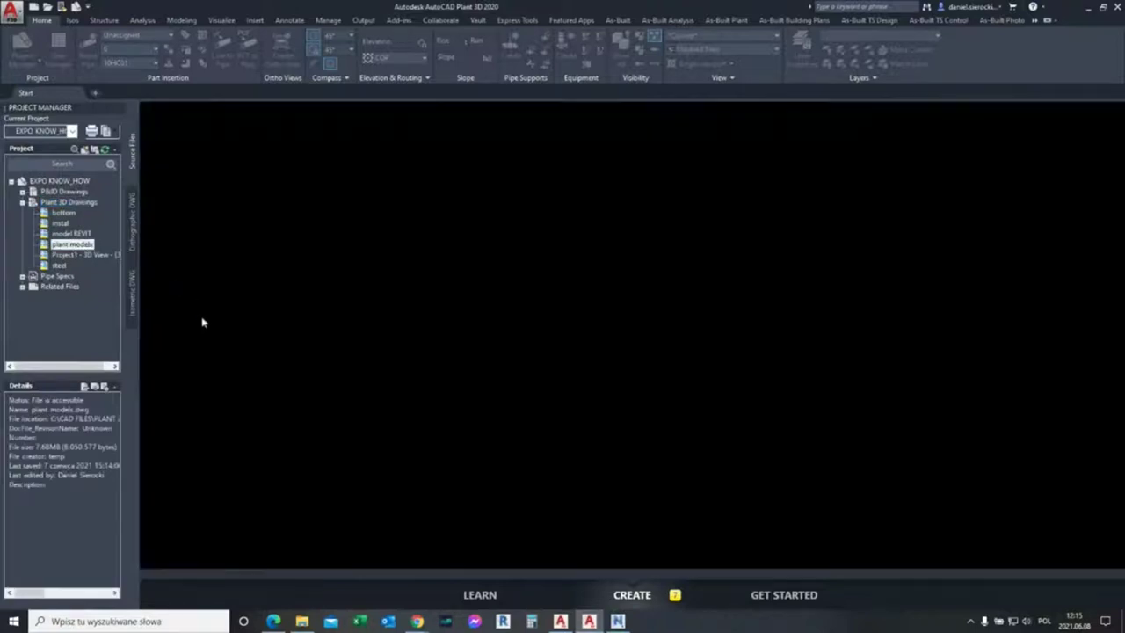
left_click(559, 620)
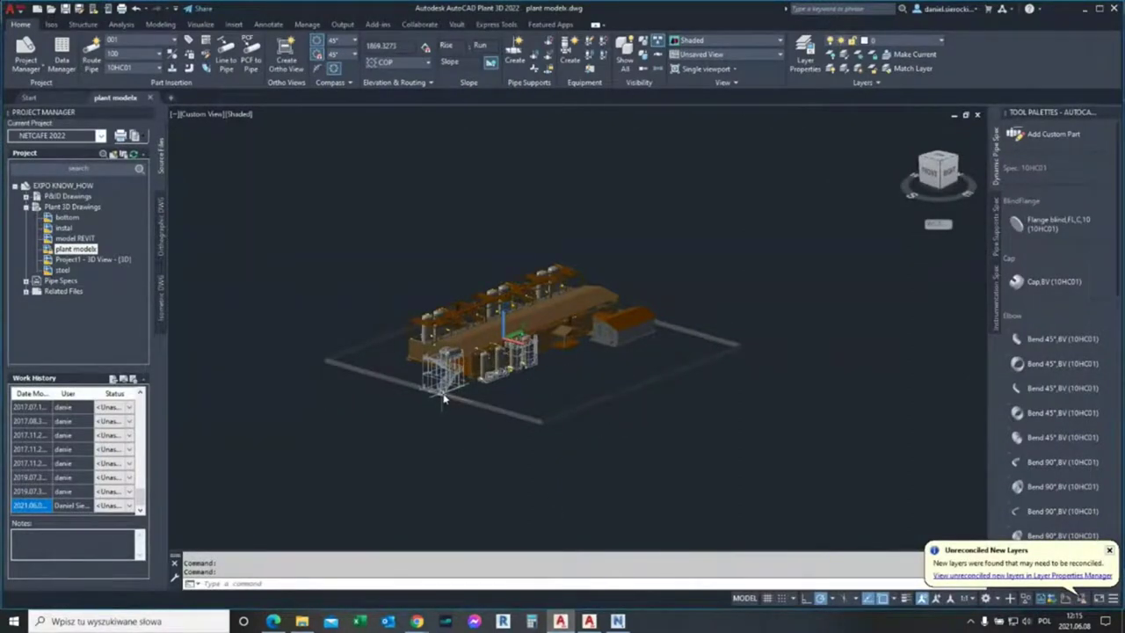
scroll(443, 400, "up", 3)
scroll(457, 413, "up", 3)
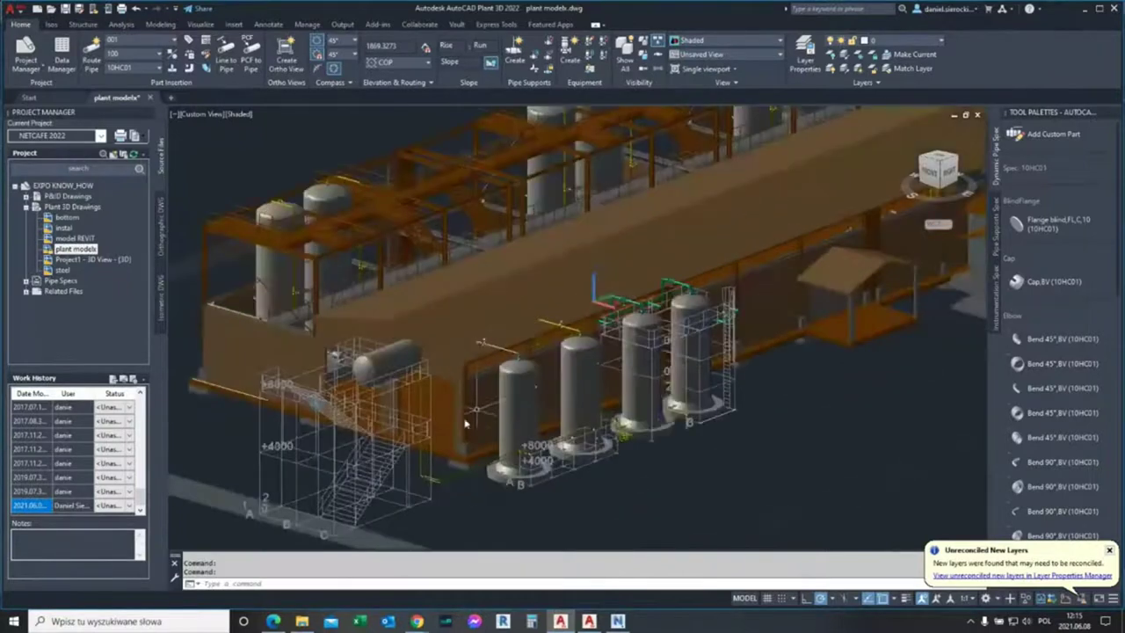
scroll(385, 393, "down", 3)
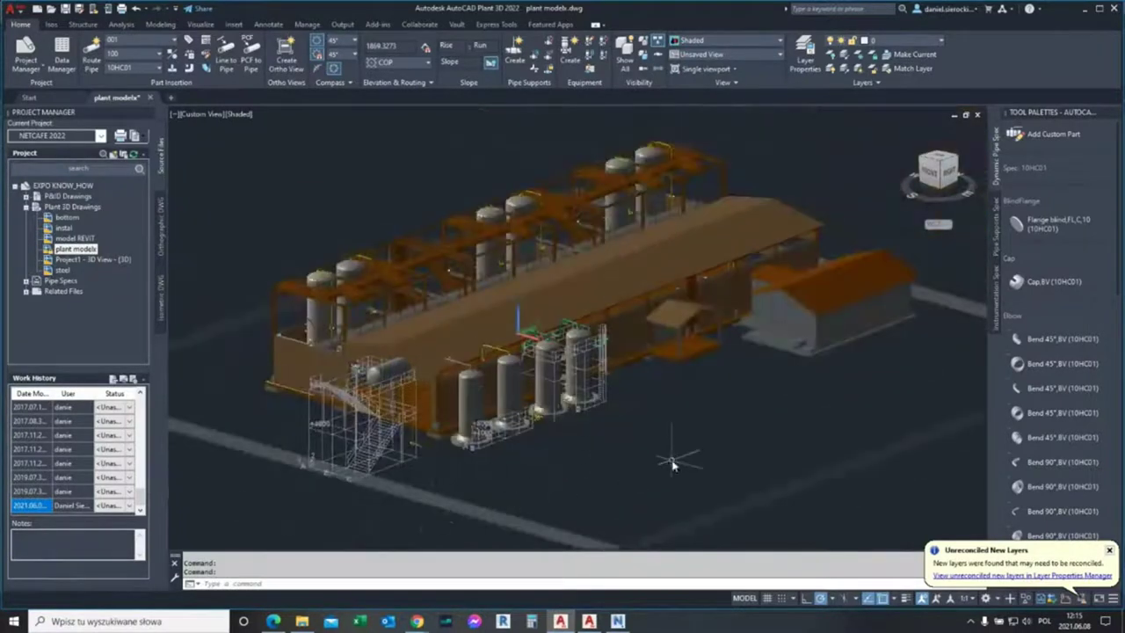
mouse_move(381, 504)
middle_mouse_down("shift")
mouse_move(483, 518)
mouse_move(428, 531)
middle_mouse_up("shift")
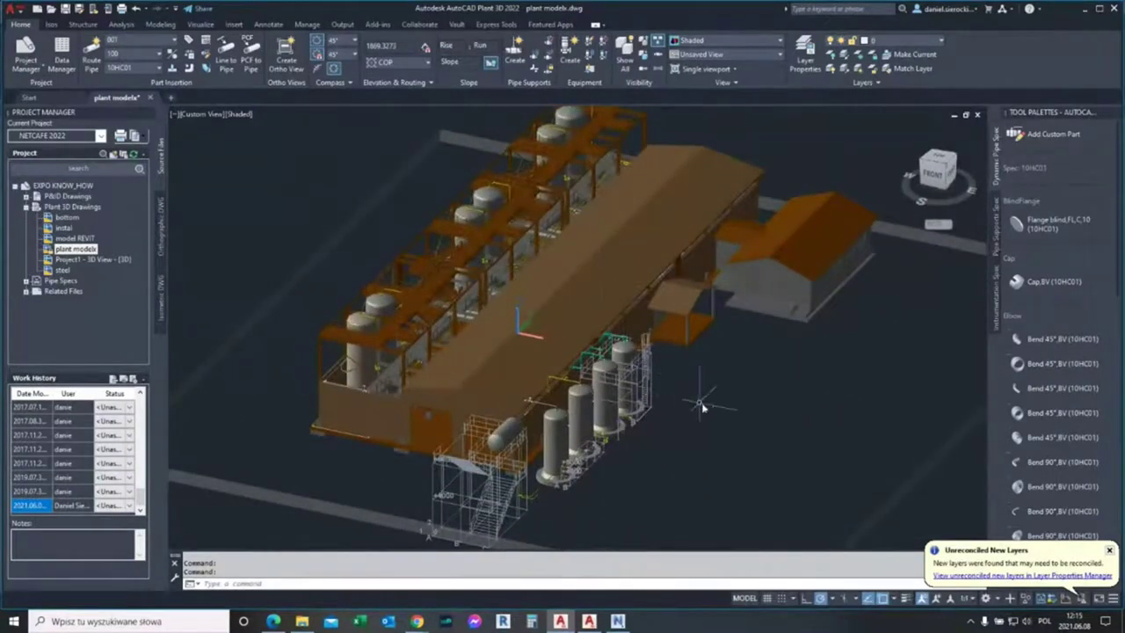
middle_click_drag(700, 406, 534, 339, "shift")
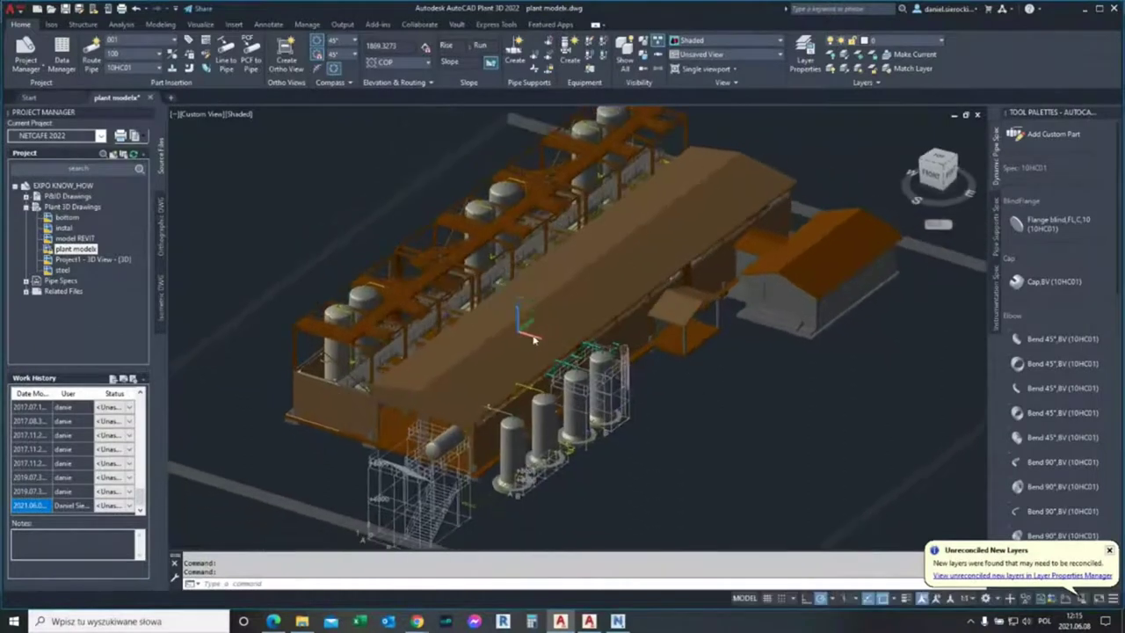
Step: Open the External References palette and unload the model REVIT reference
left_click(615, 269)
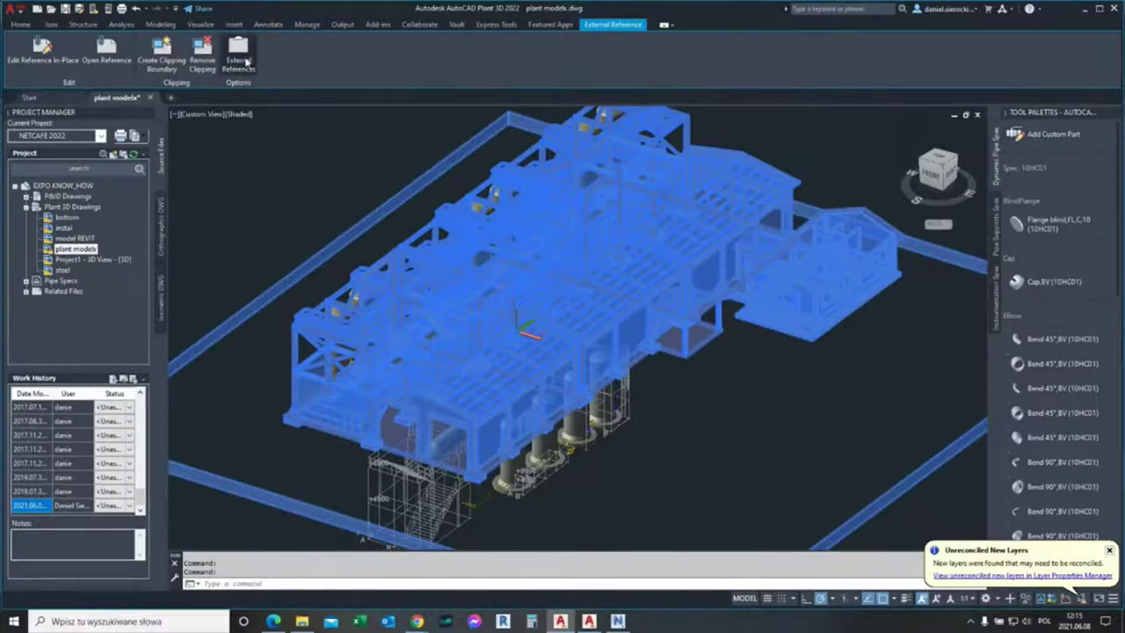
left_click(238, 53)
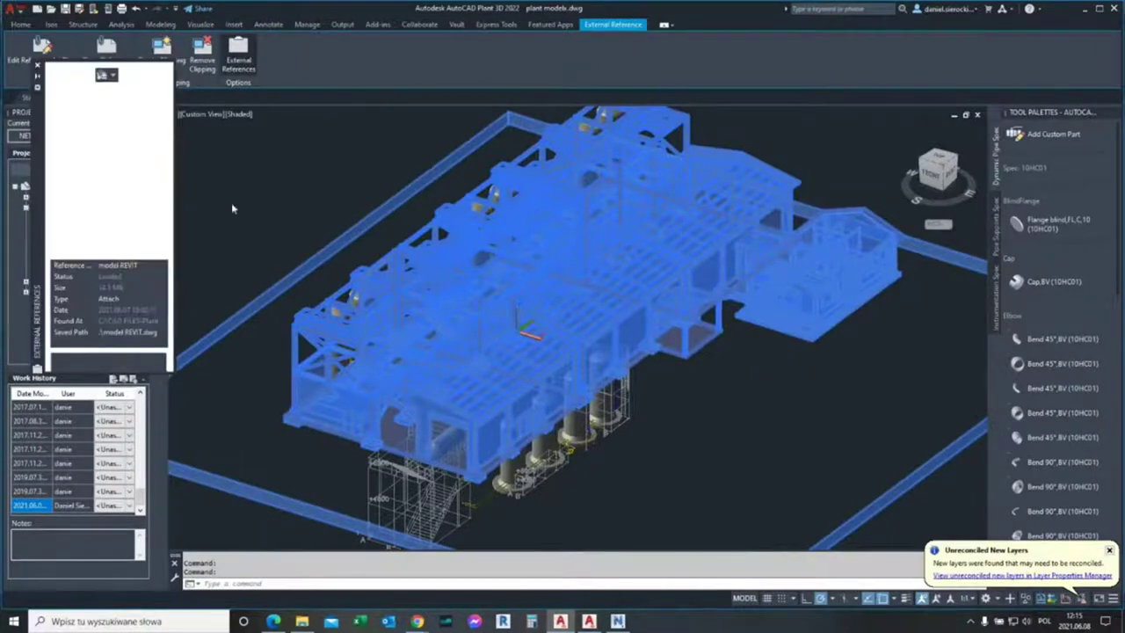
left_click_drag(40, 183, 228, 260)
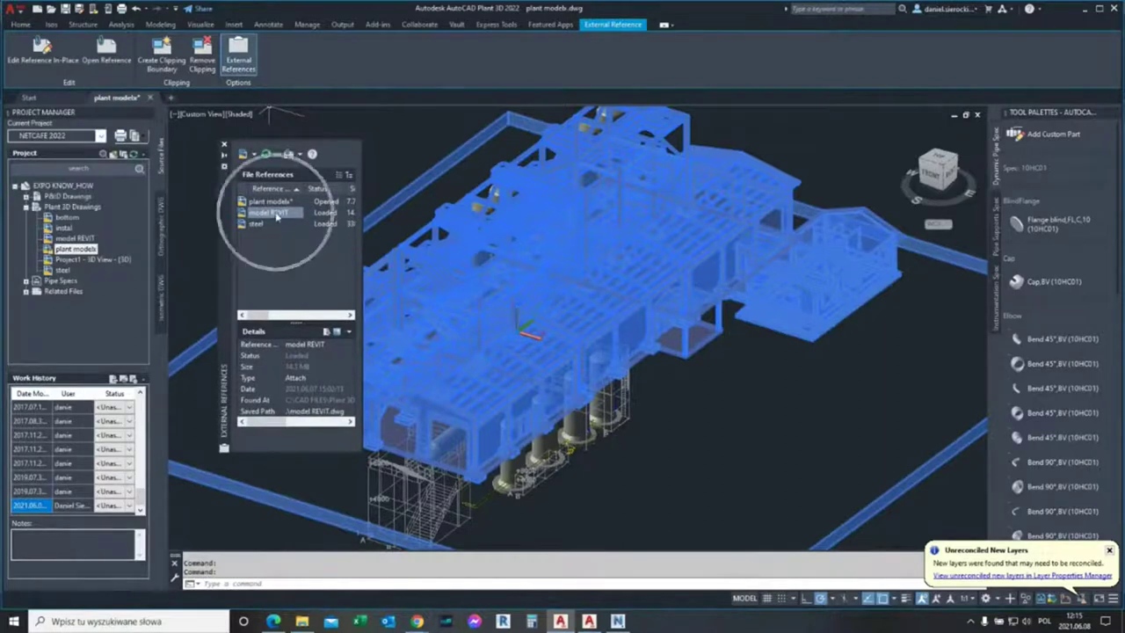
right_click(277, 215)
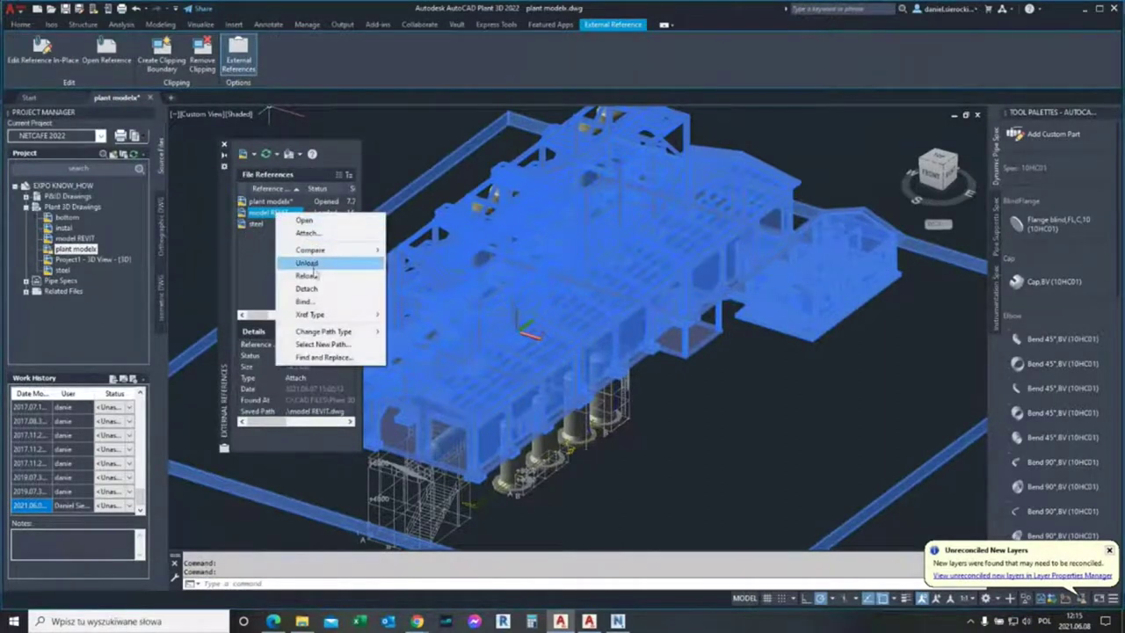
left_click(306, 262)
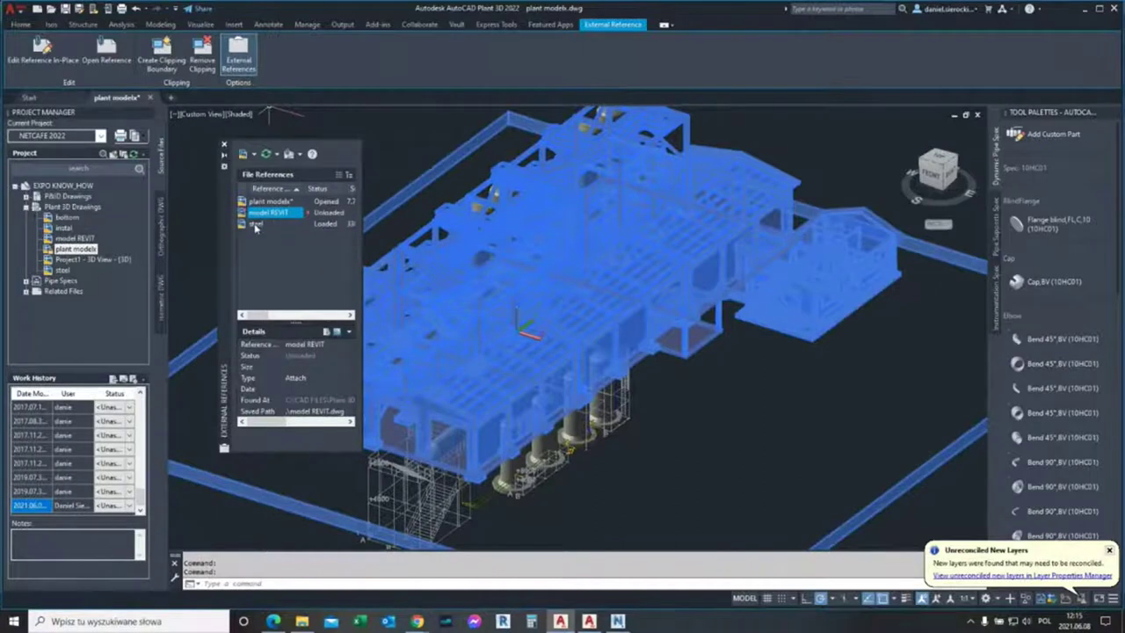
Step: Check the steel and model REVIT reference options without changes, leaving REVIT unloaded
right_click(278, 223)
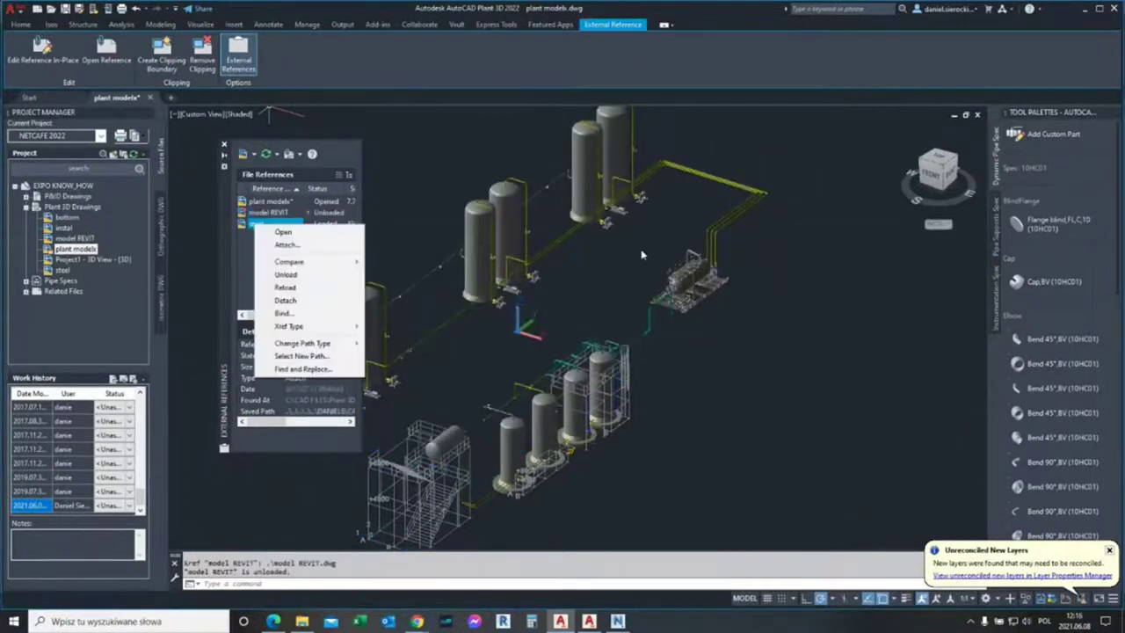
key("Escape")
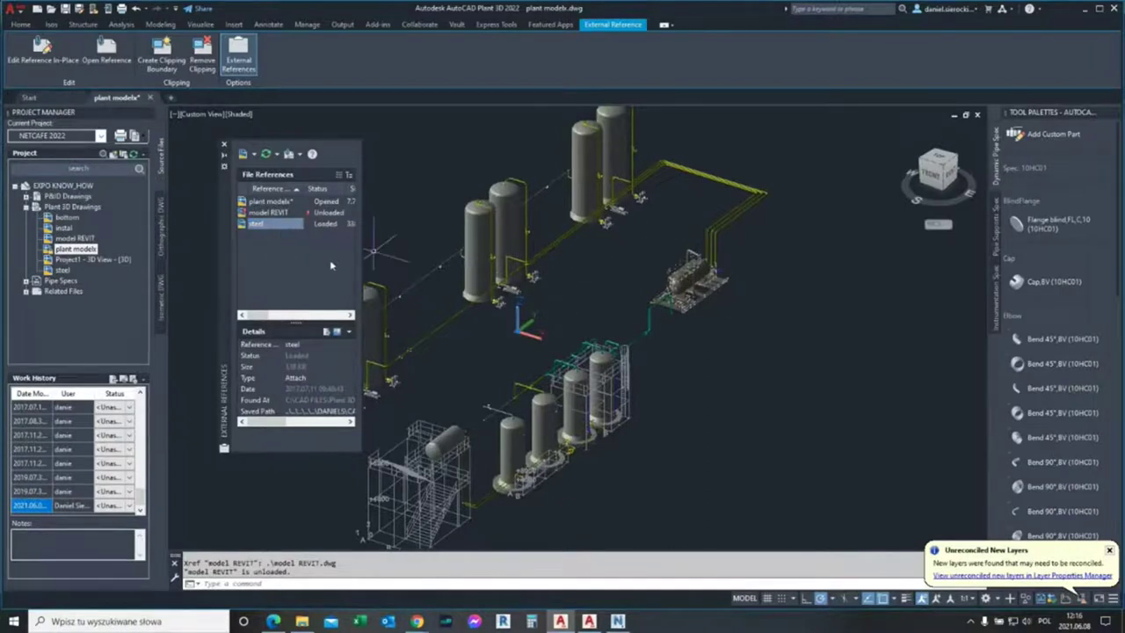
left_click(264, 213)
right_click(266, 213)
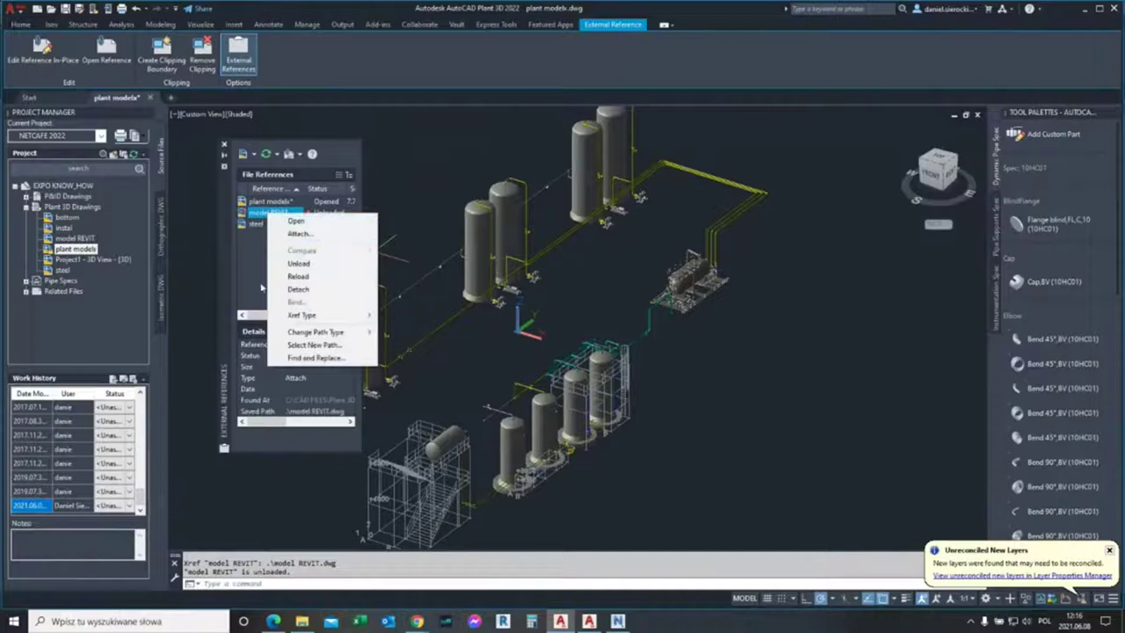
left_click(251, 275)
right_click(268, 215)
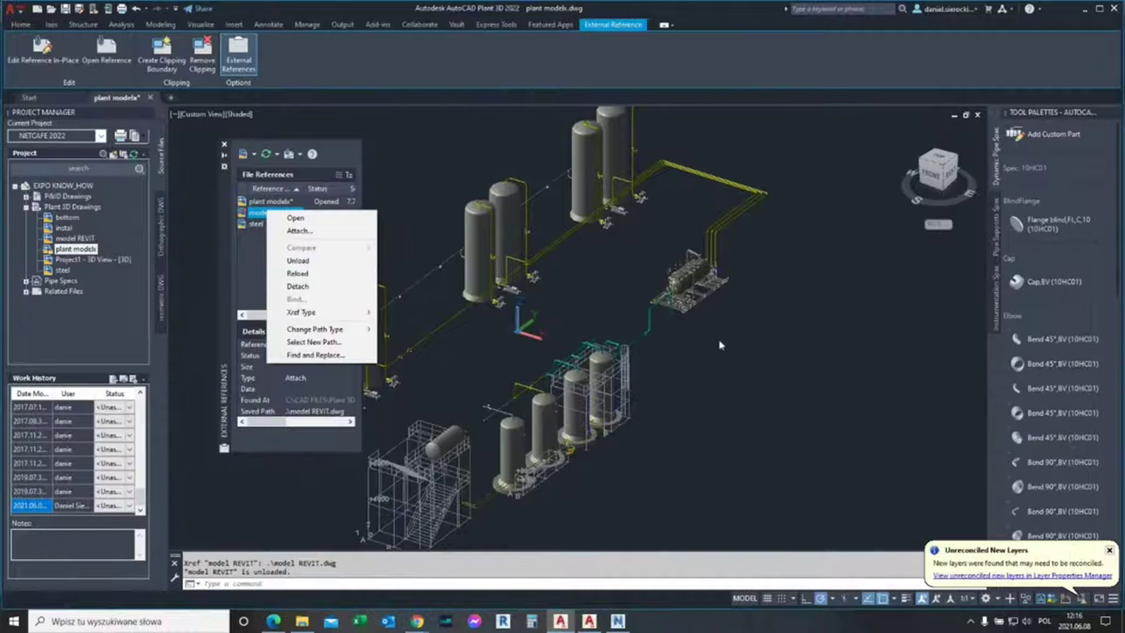
left_click(718, 345)
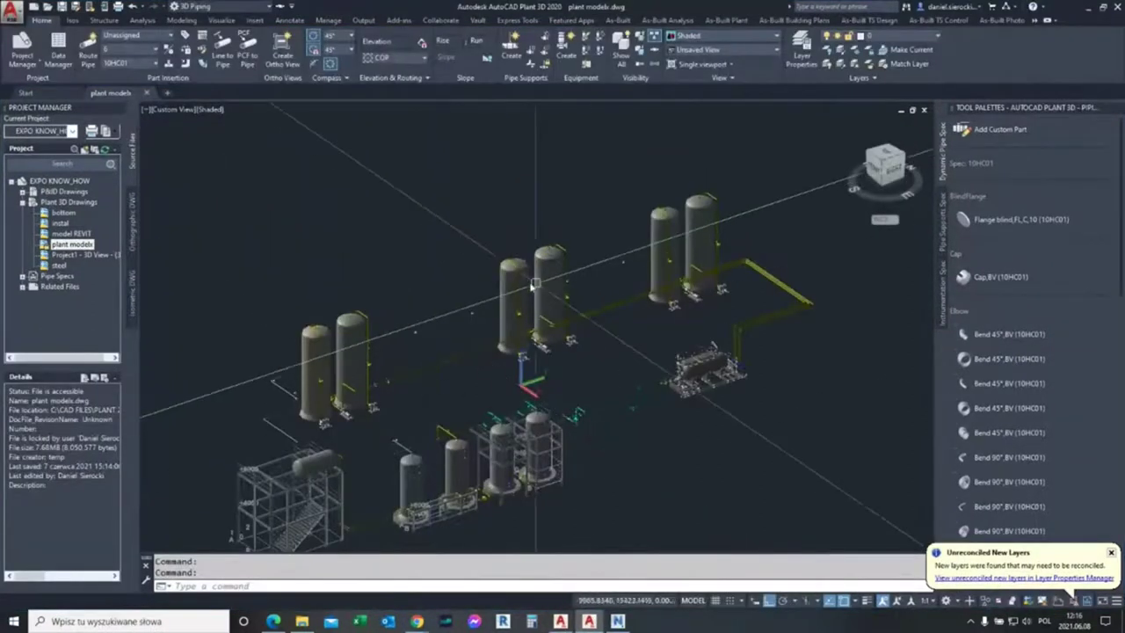
Step: Switch the 2020 viewport from Shaded to Conceptual and select the steel structures
scroll(430, 297, "down", 3)
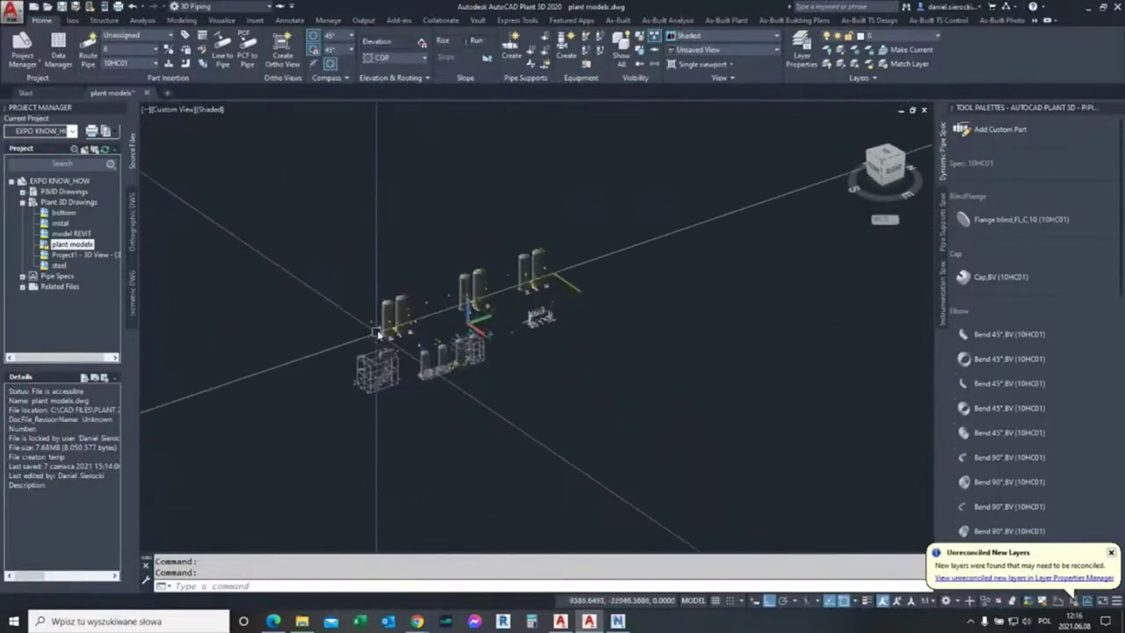
scroll(409, 378, "up", 1)
left_click(212, 110)
left_click(248, 151)
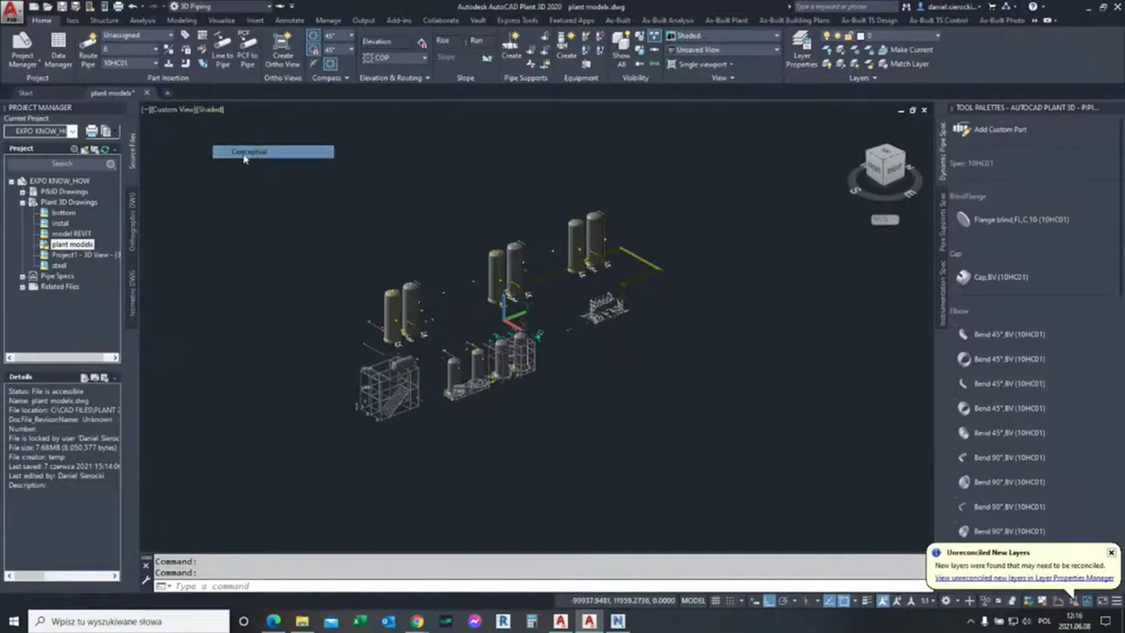
scroll(520, 349, "up", 1)
scroll(527, 353, "up", 2)
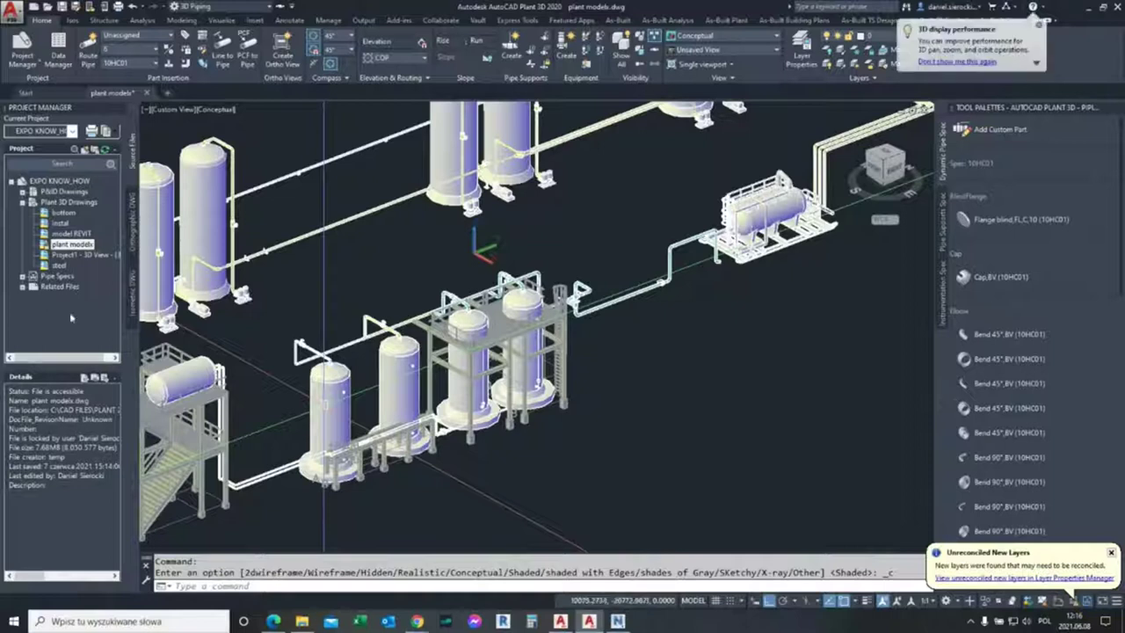
left_click(214, 463)
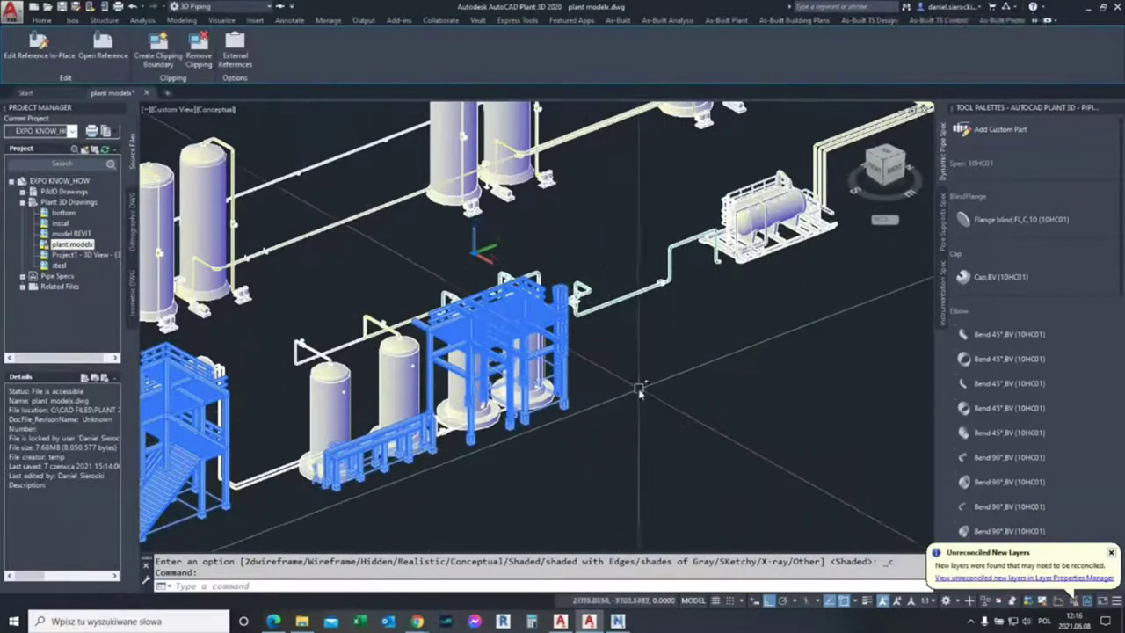
scroll(600, 387, "down", 2)
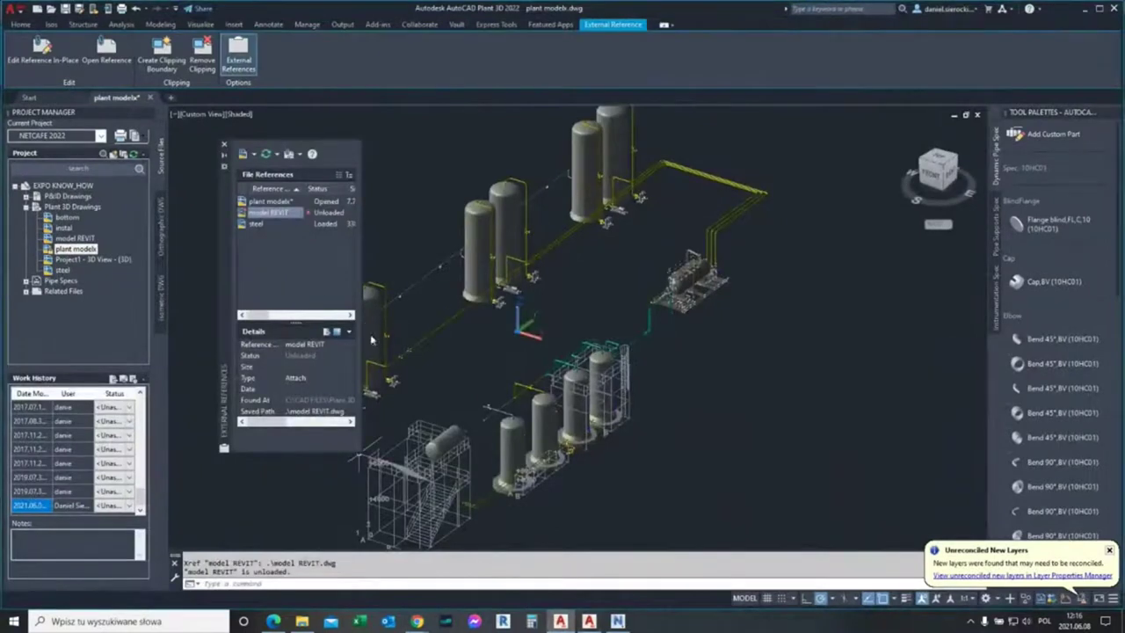
Step: Change the 2022 viewport from Shaded to Conceptual and close the External References palette
left_click(238, 115)
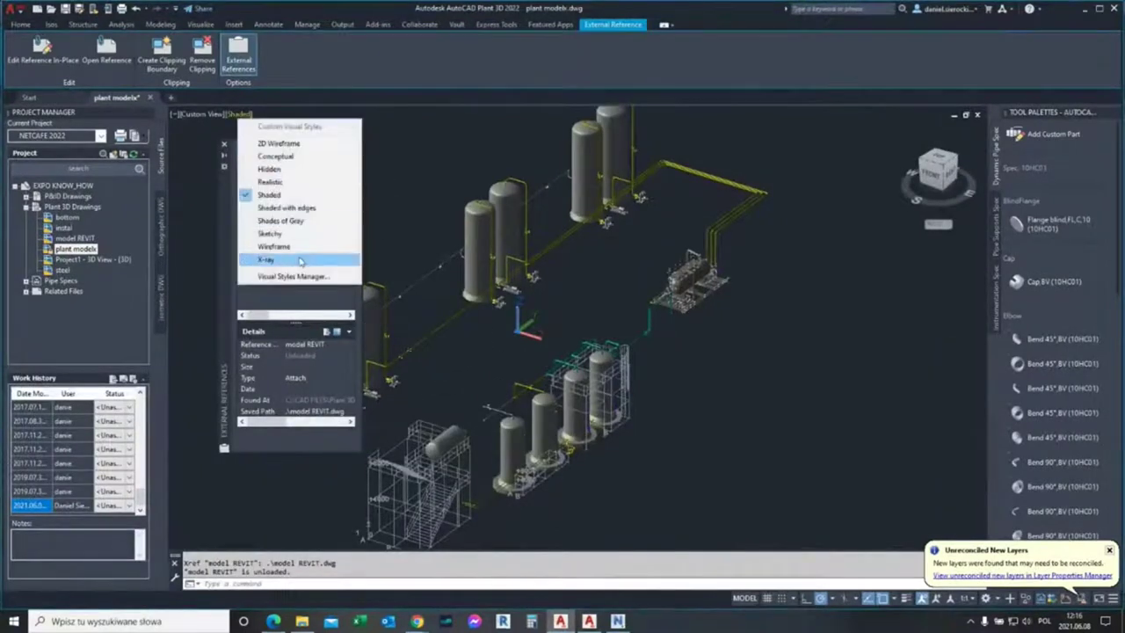
left_click(276, 158)
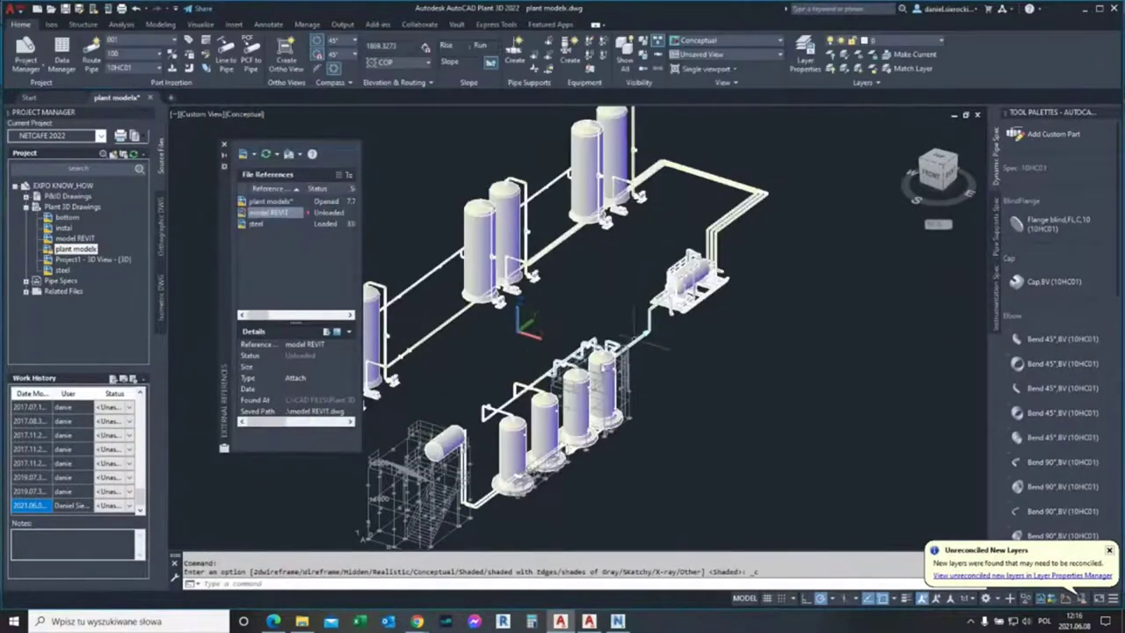
left_click(224, 144)
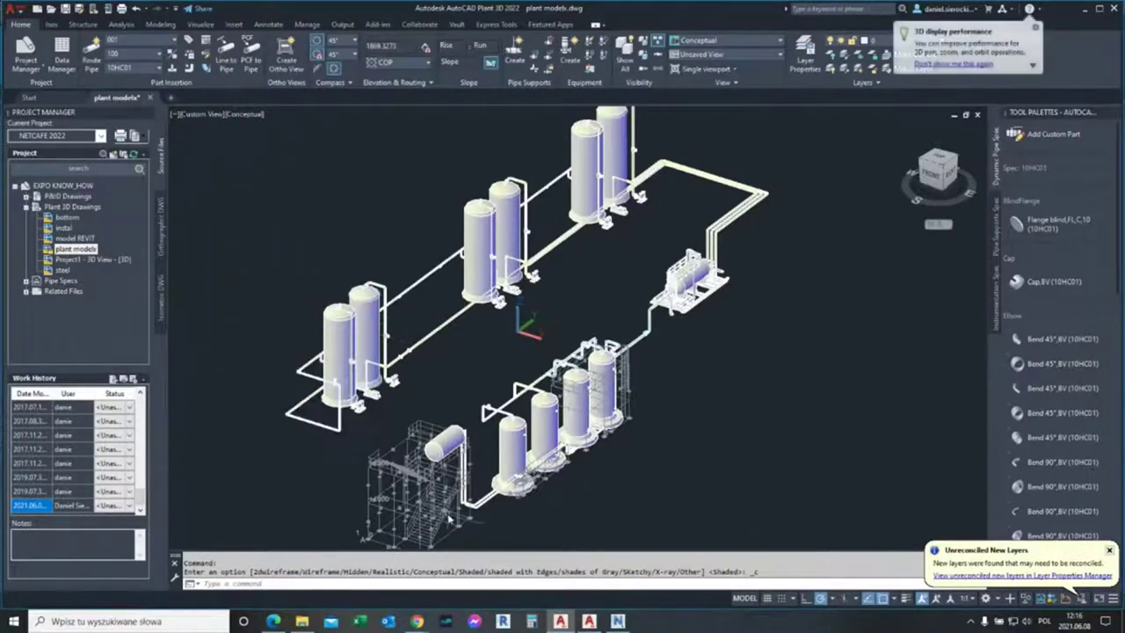
scroll(448, 481, "up", 2)
scroll(454, 447, "up", 2)
scroll(454, 447, "up", 1)
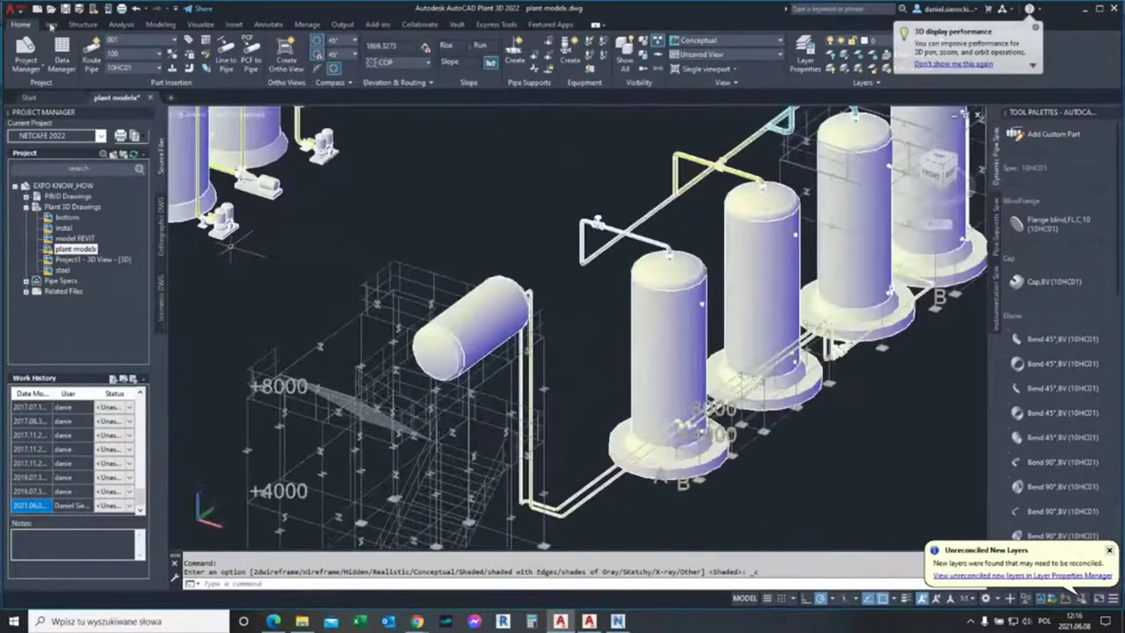
left_click(88, 29)
left_click(225, 42)
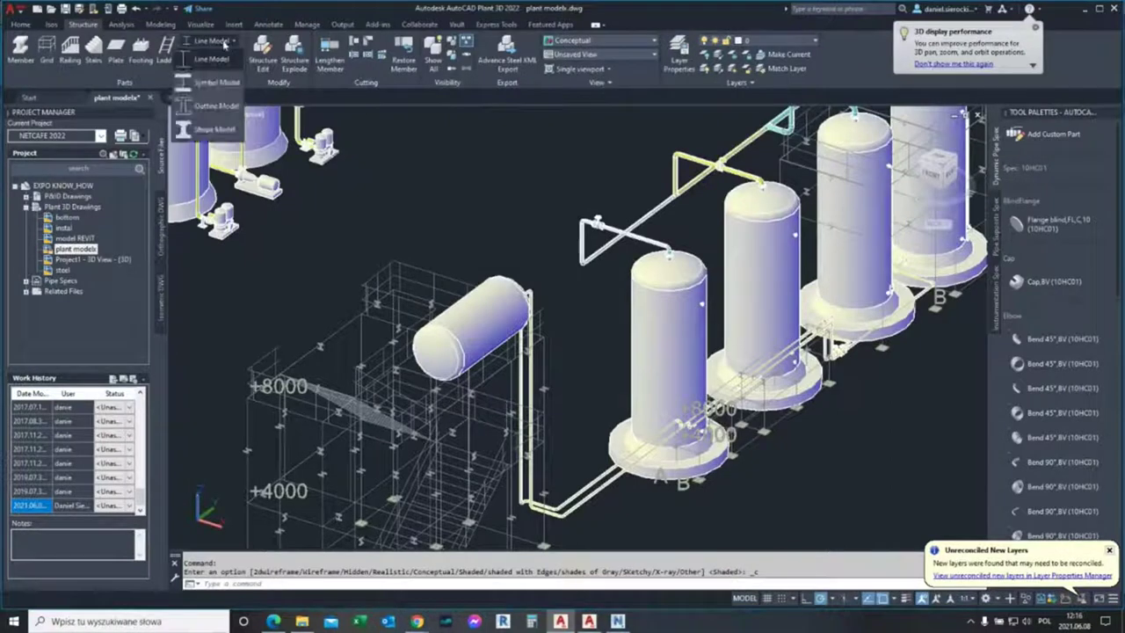
Step: Try Shape Model for the steel members, then switch to Line Model and orbit the view
left_click(216, 129)
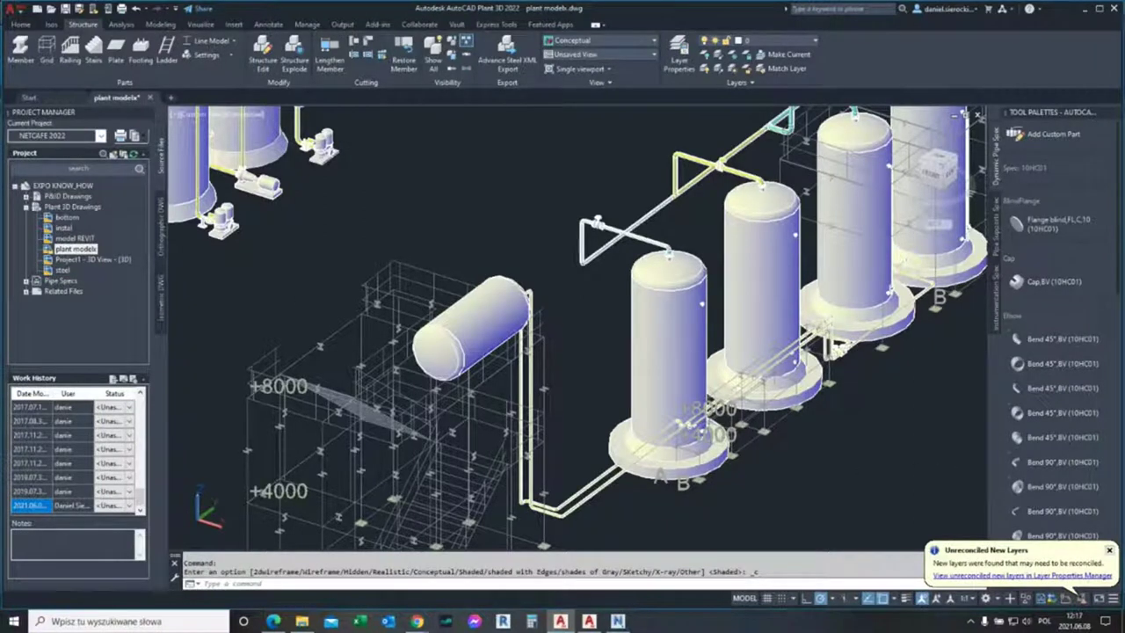
left_click(216, 42)
left_click(213, 60)
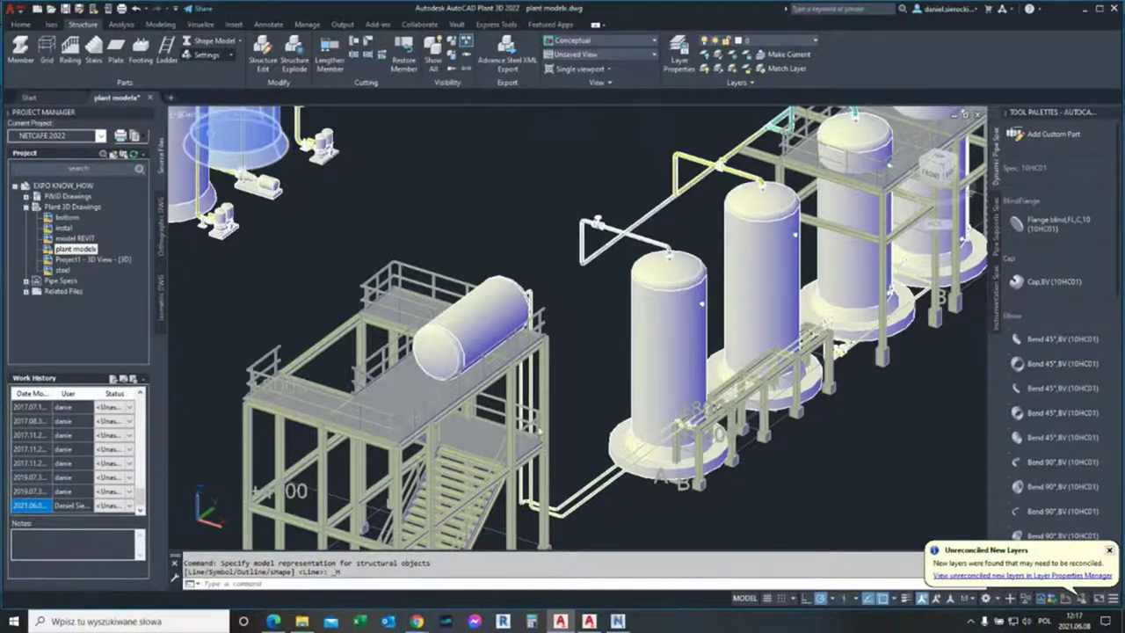
scroll(538, 429, "down", 2)
scroll(442, 292, "up", 2)
scroll(442, 292, "up", 3)
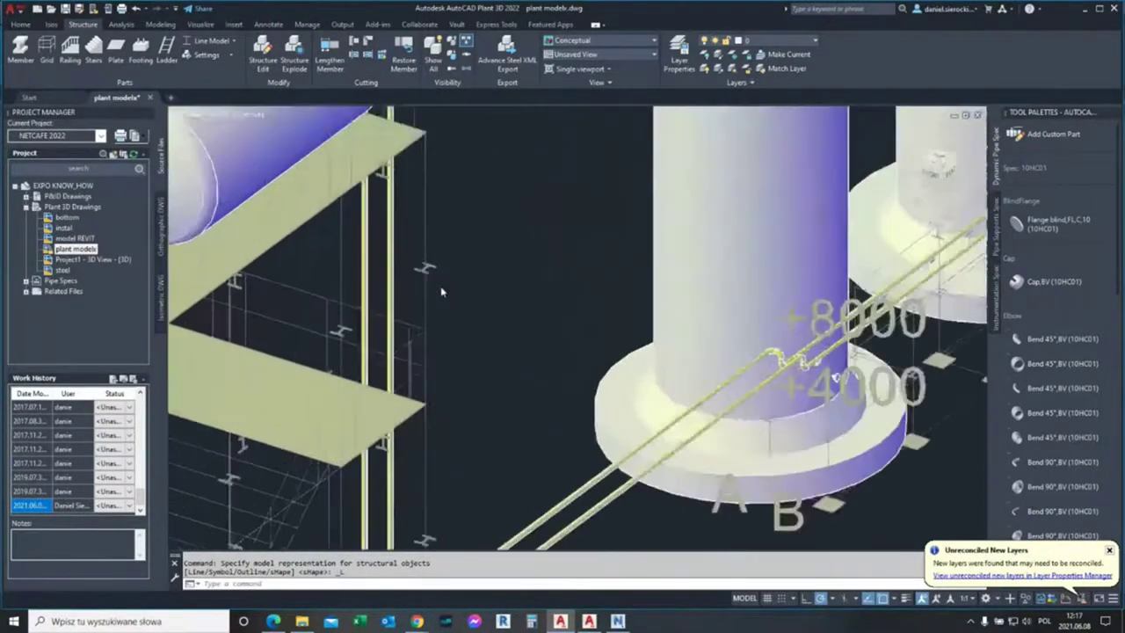
scroll(442, 292, "up", 2)
scroll(396, 230, "down", 5)
scroll(623, 344, "down", 3)
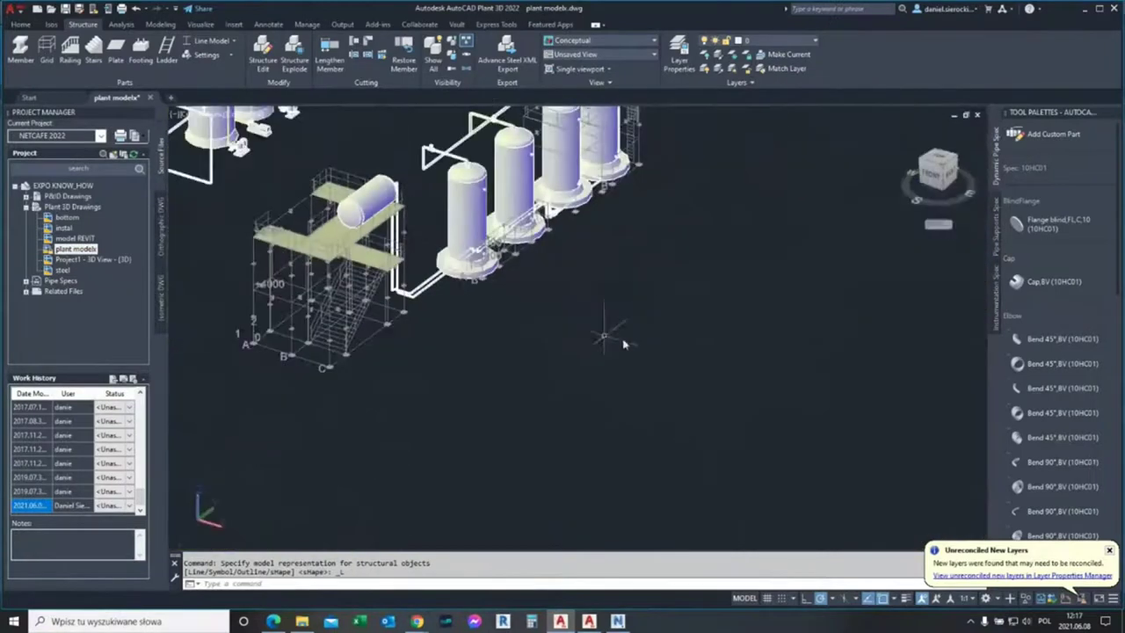
scroll(646, 346, "up", 3)
scroll(673, 368, "down", 3)
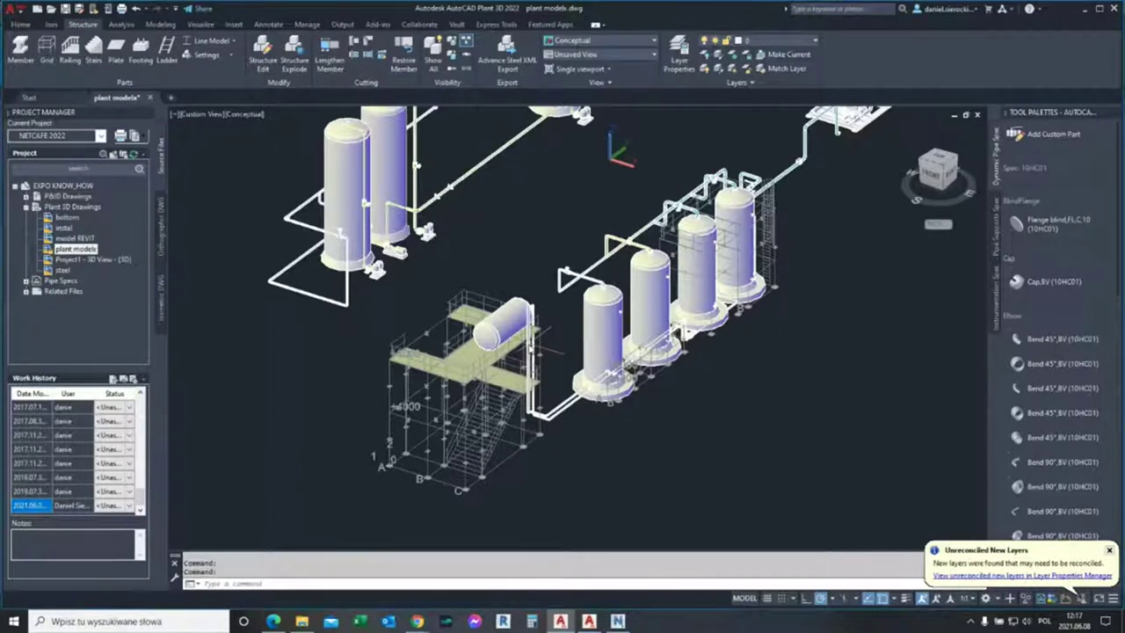
mouse_move(525, 355)
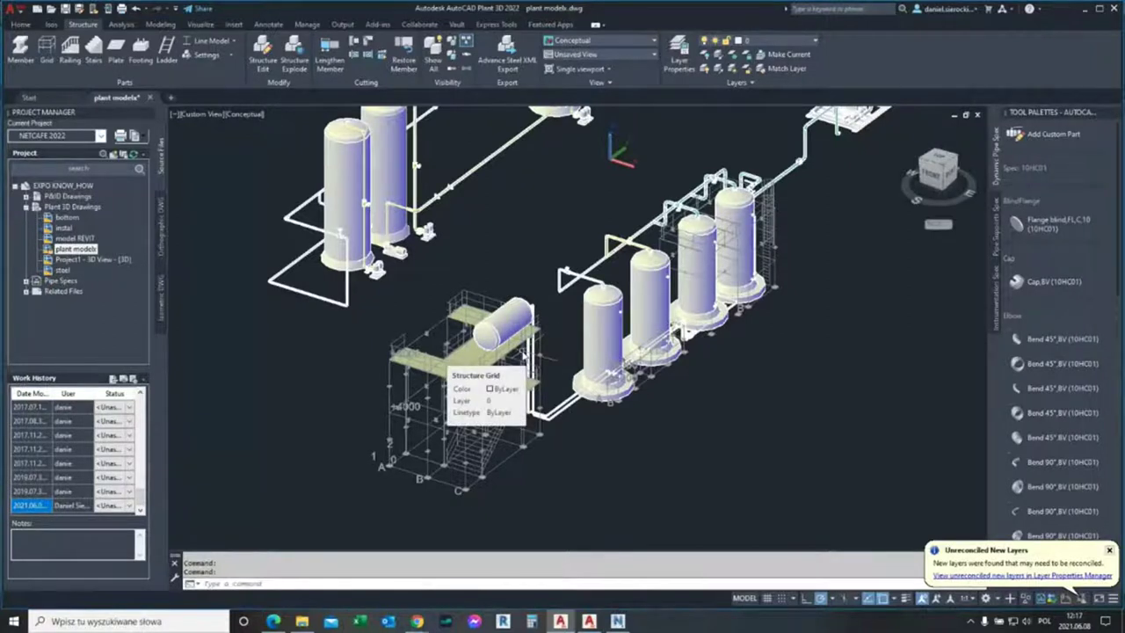
mouse_move(334, 360)
middle_mouse_down("shift")
mouse_move(316, 400)
mouse_move(321, 376)
middle_mouse_up("shift")
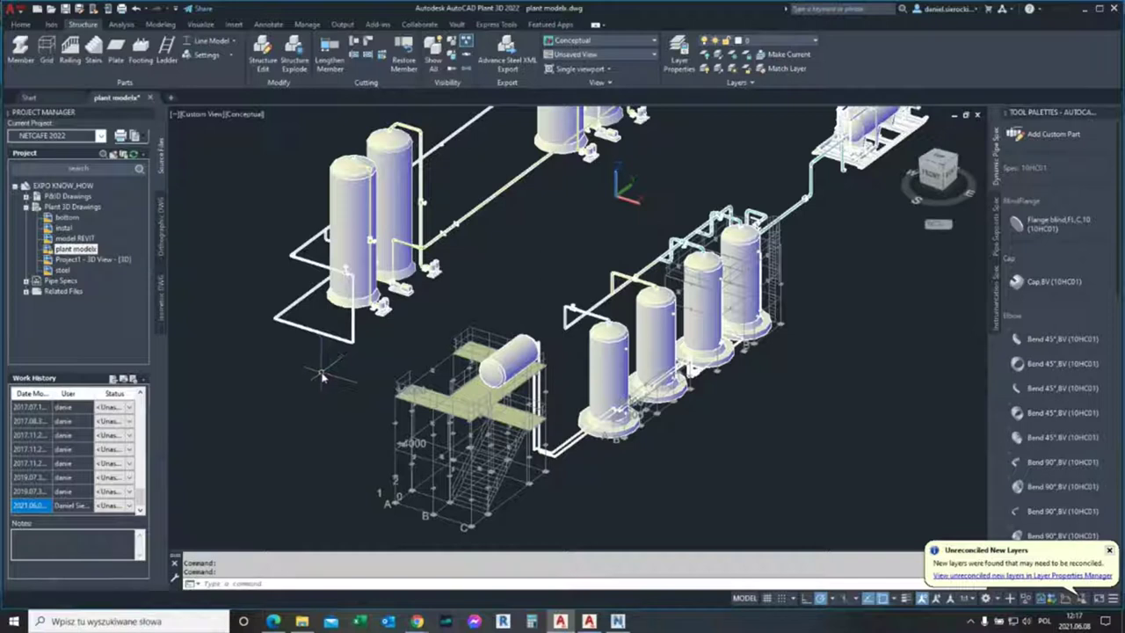
Step: Start Project Compare in the 2022 session from the Home tab's Project Manager dropdown
left_click(19, 24)
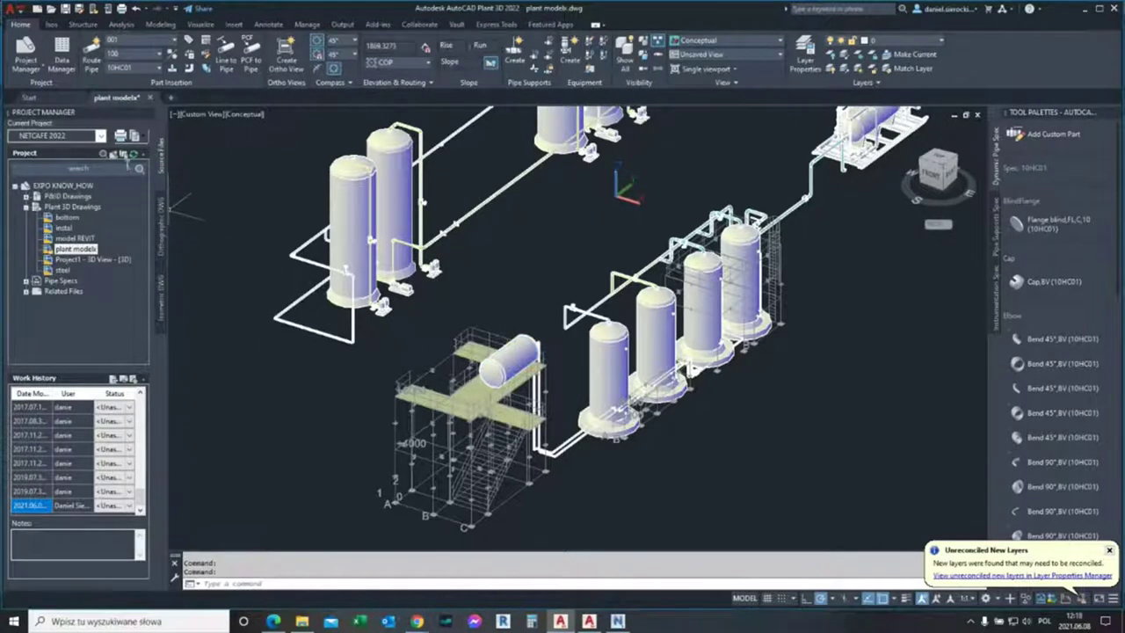
left_click(35, 73)
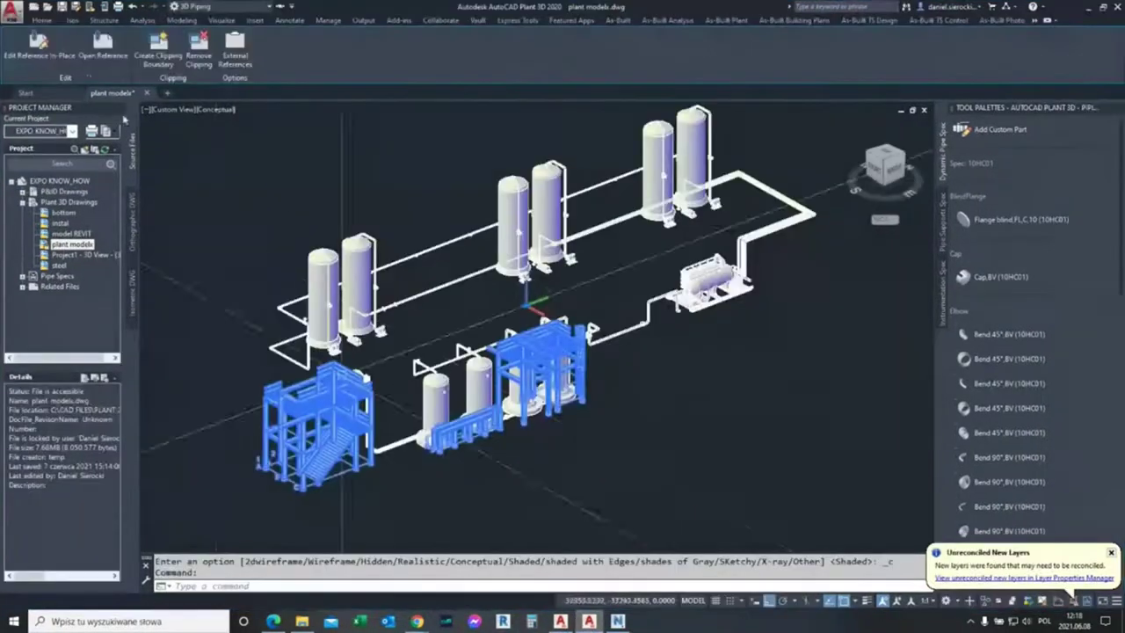
left_click(41, 20)
left_click(26, 61)
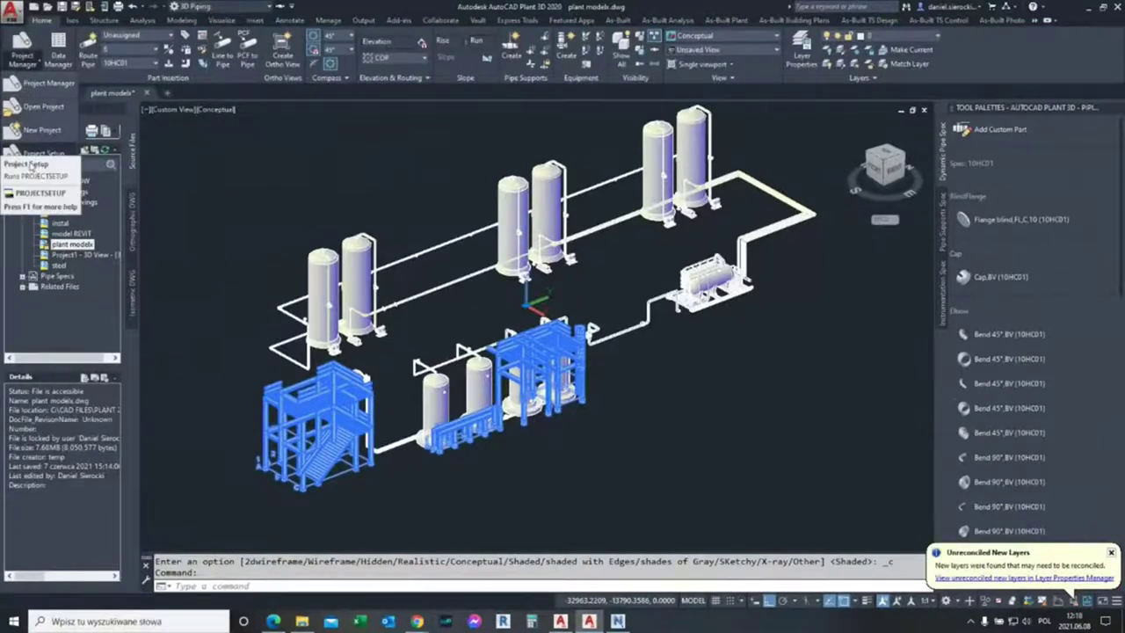
left_click(569, 624)
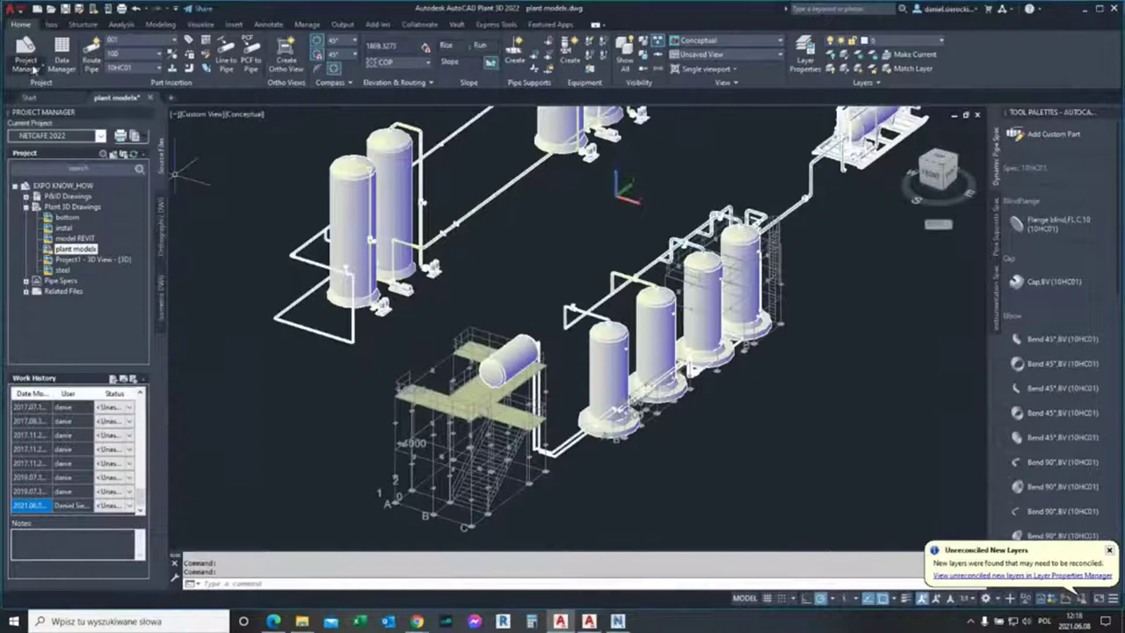
left_click(33, 68)
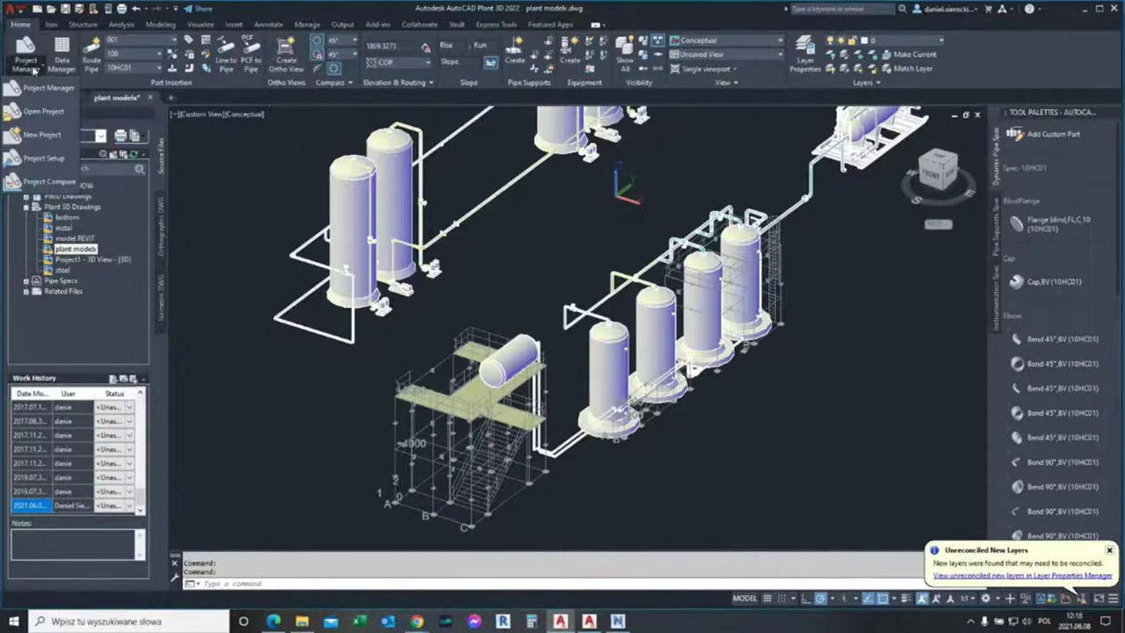
left_click(58, 183)
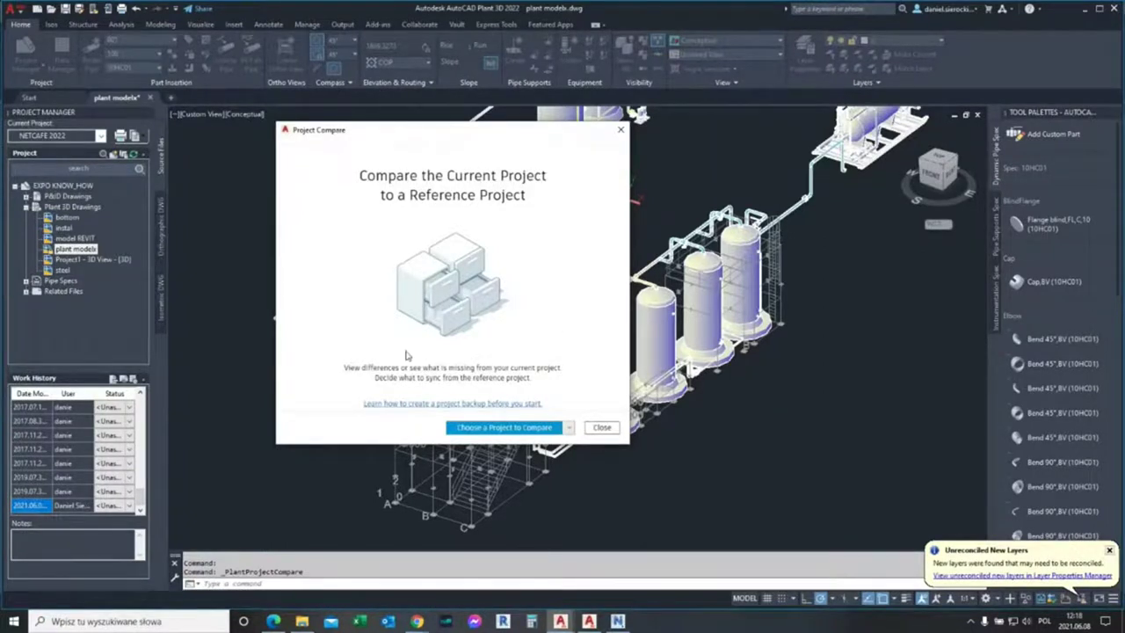
Step: Move the Project Compare dialog aside and switch to the Plant 3D 2020 window
mouse_move(436, 140)
left_mouse_down()
mouse_move(441, 153)
mouse_move(430, 137)
left_mouse_up()
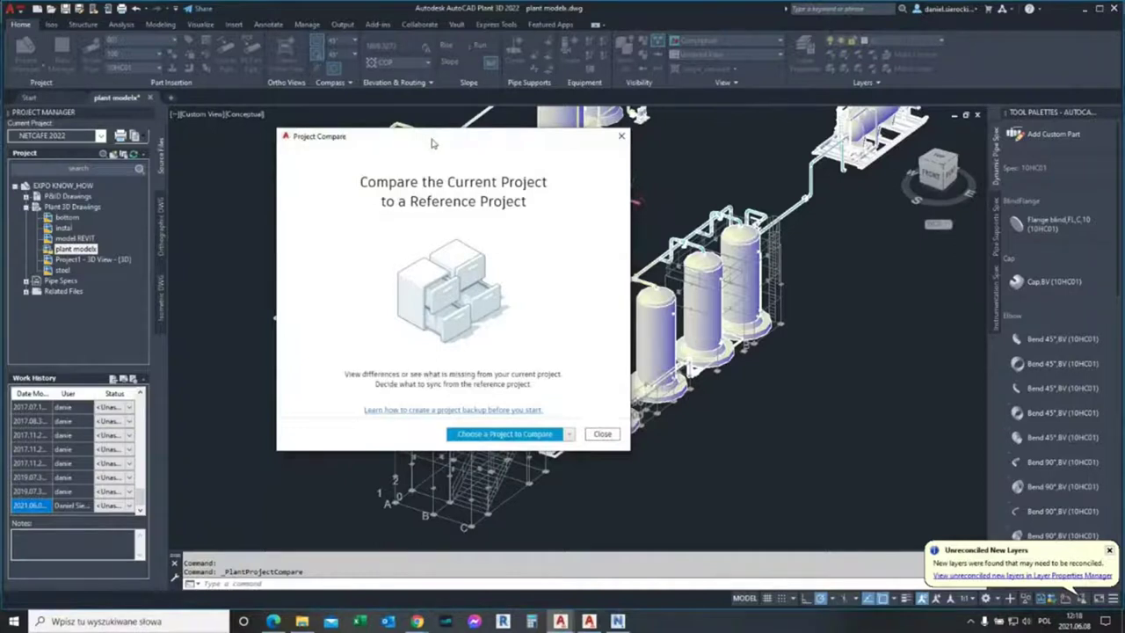
left_click_drag(430, 142, 422, 146)
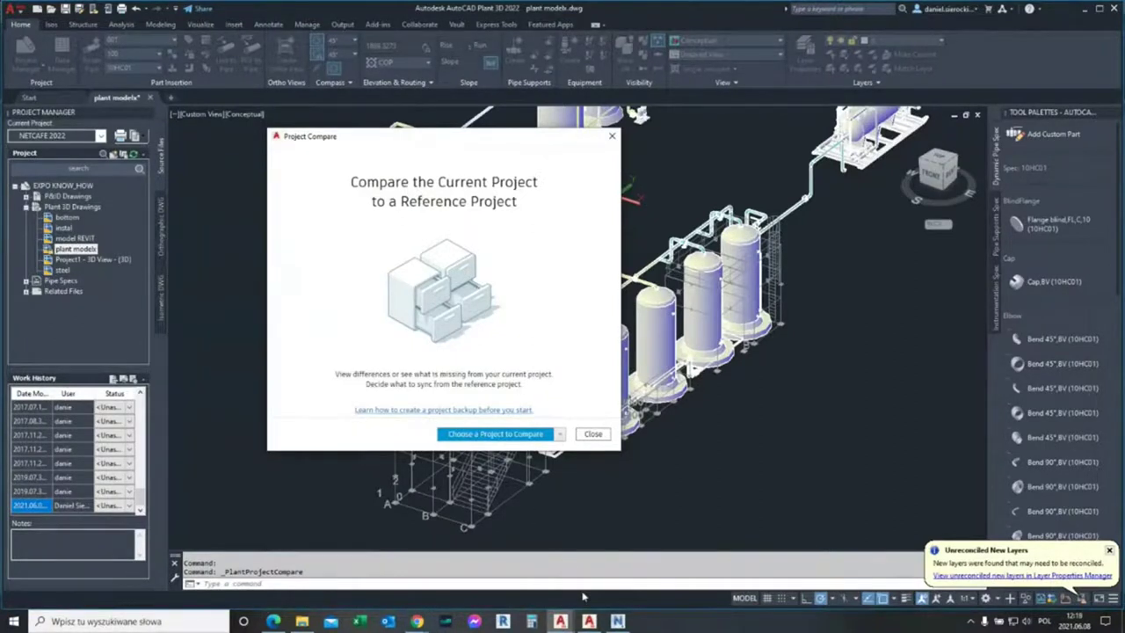
left_click(588, 620)
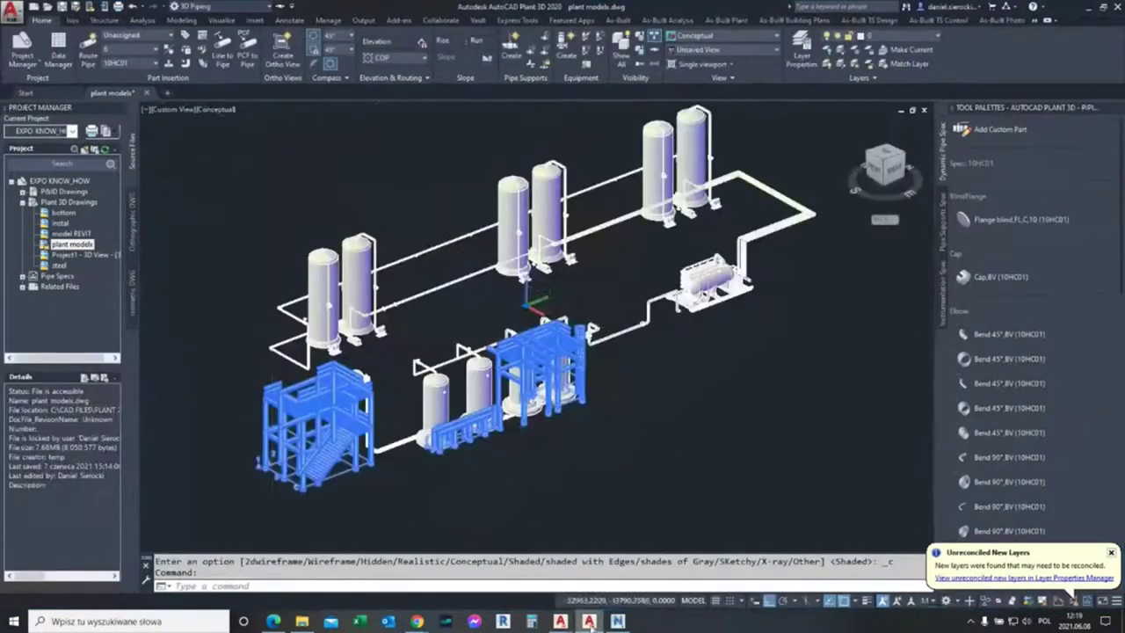
left_click(36, 66)
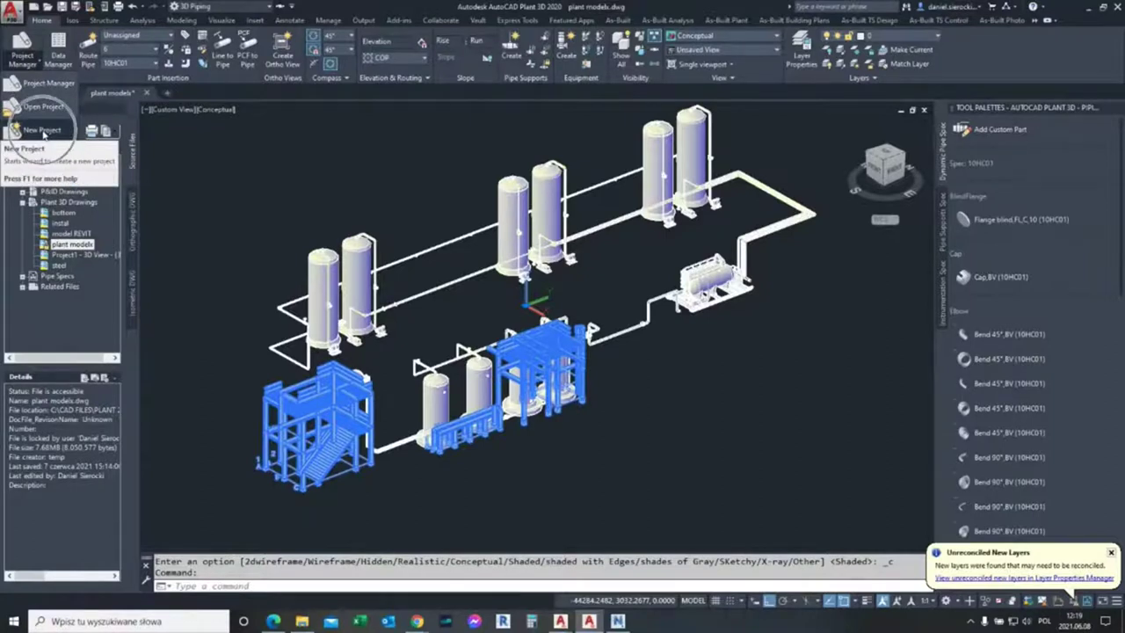
left_click(44, 131)
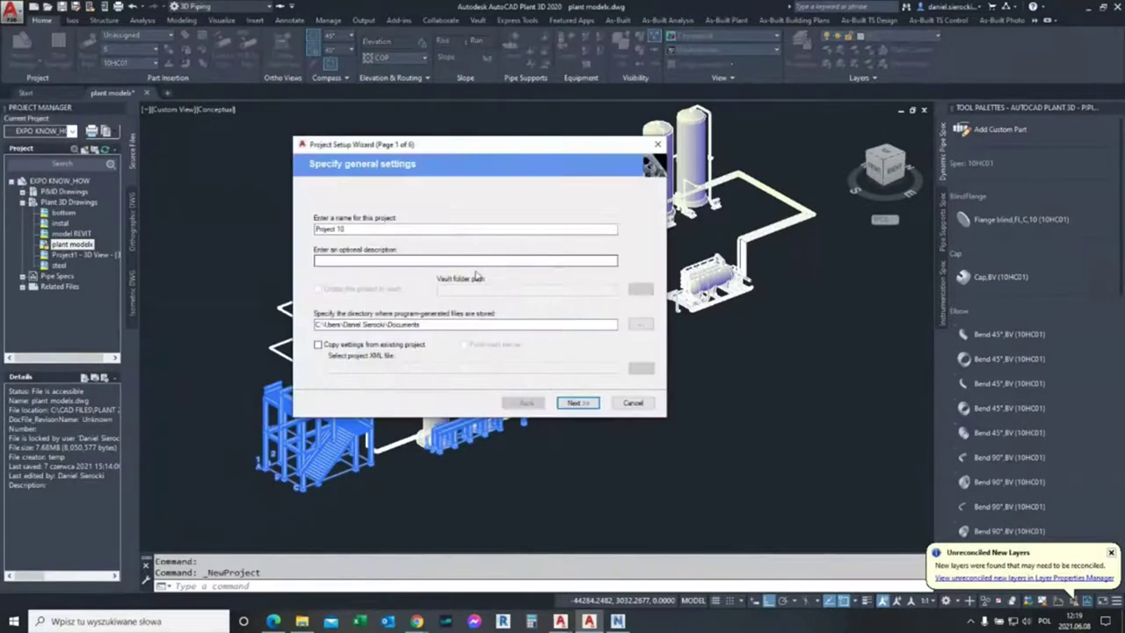
left_click(318, 346)
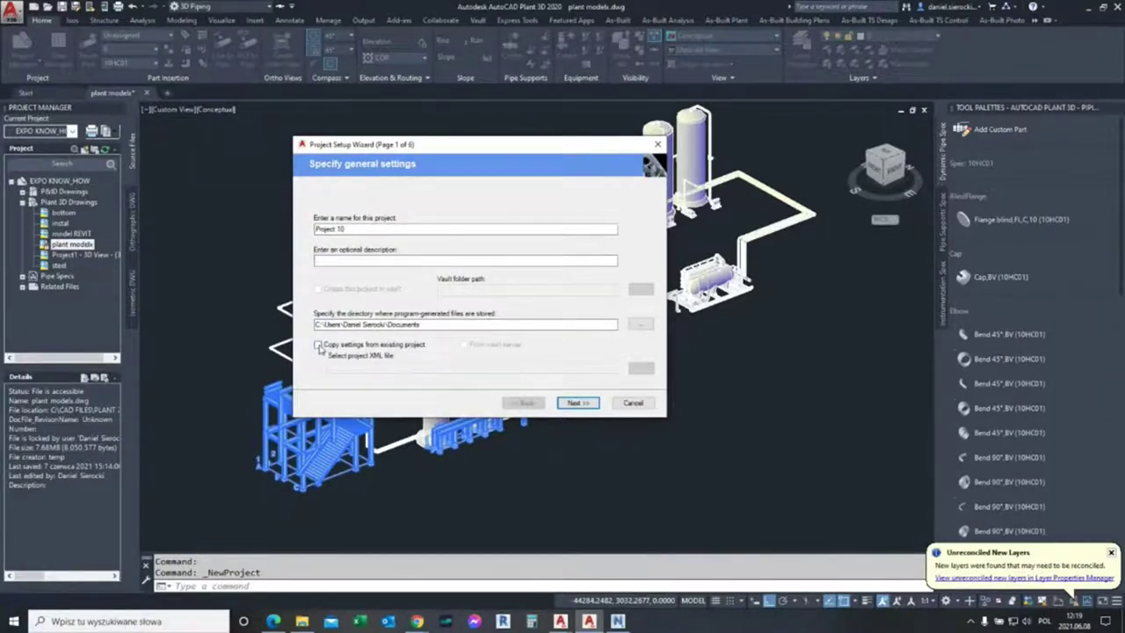
left_click(318, 345)
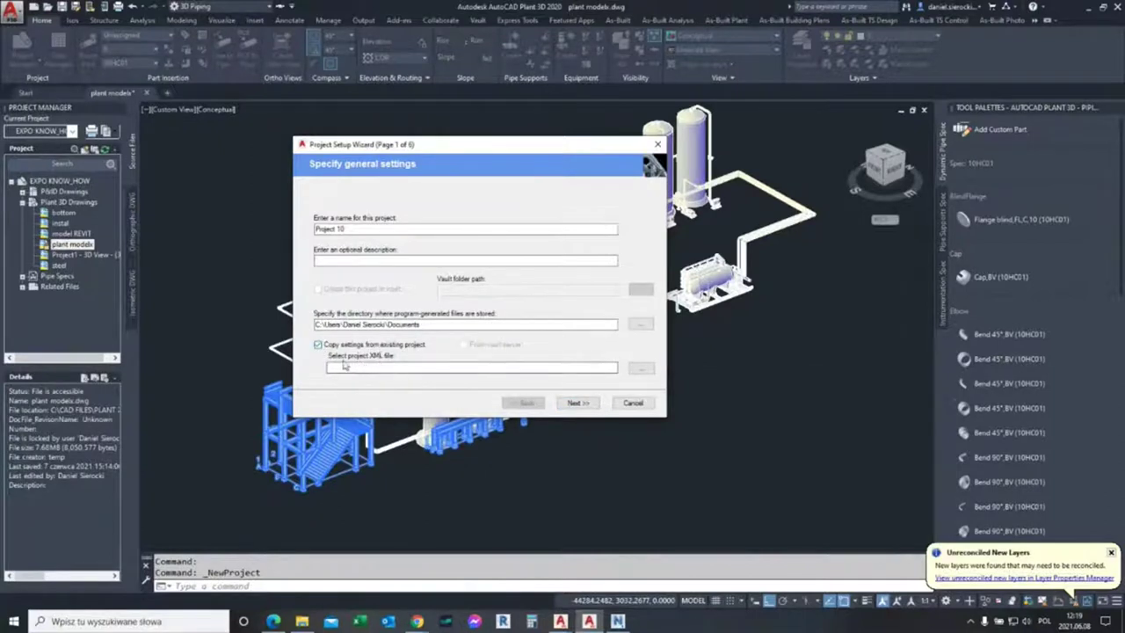
left_click(379, 359)
left_click(379, 359)
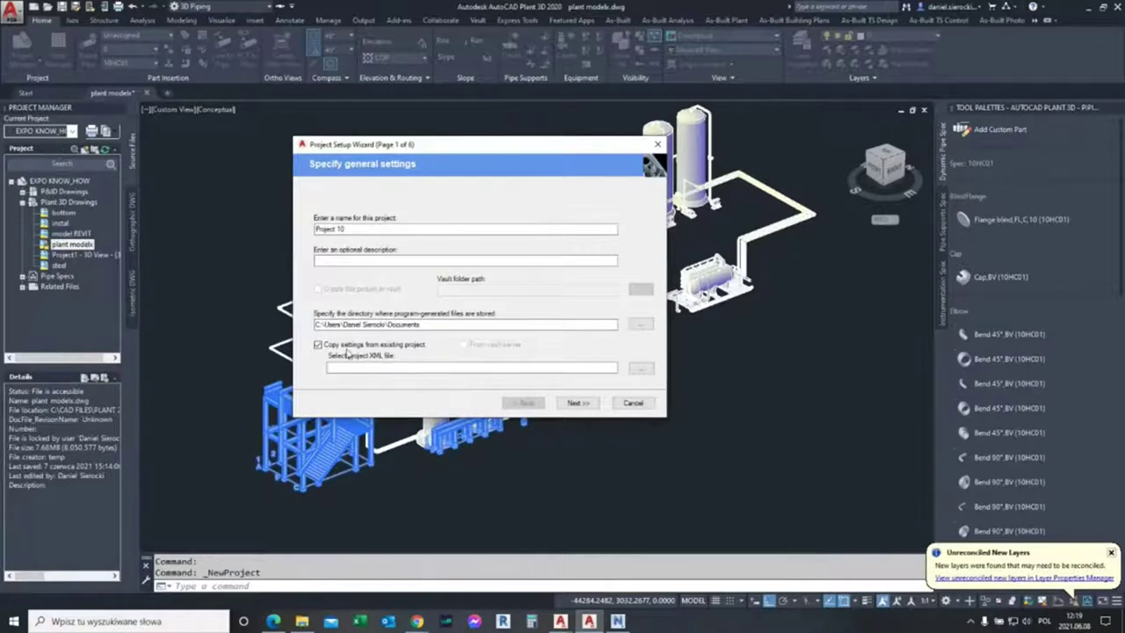
left_click(318, 345)
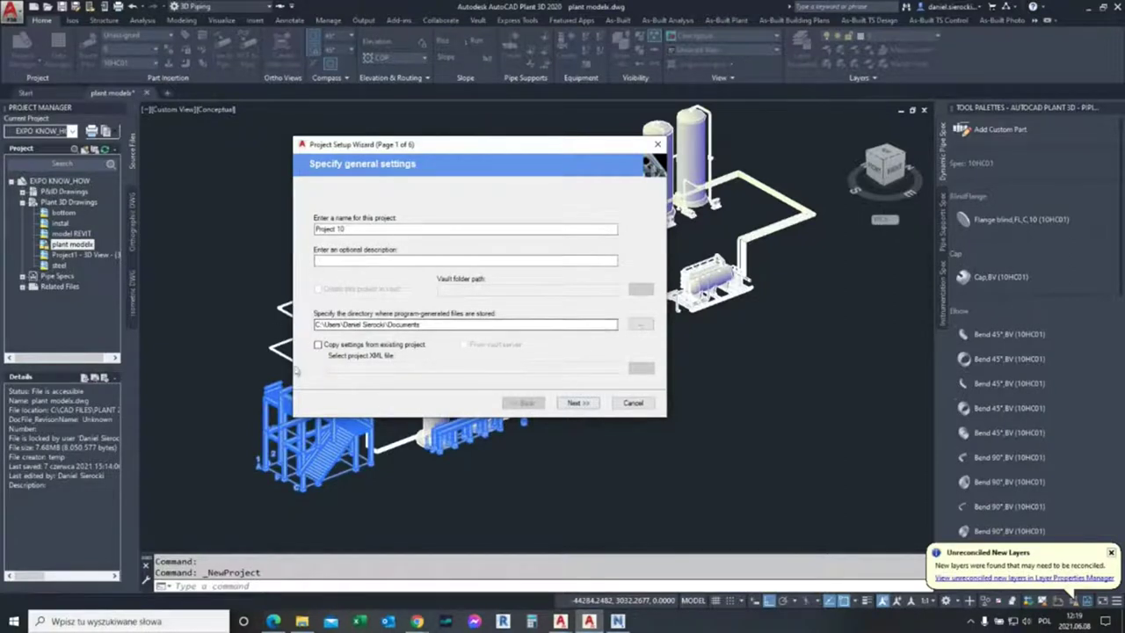
left_click(632, 403)
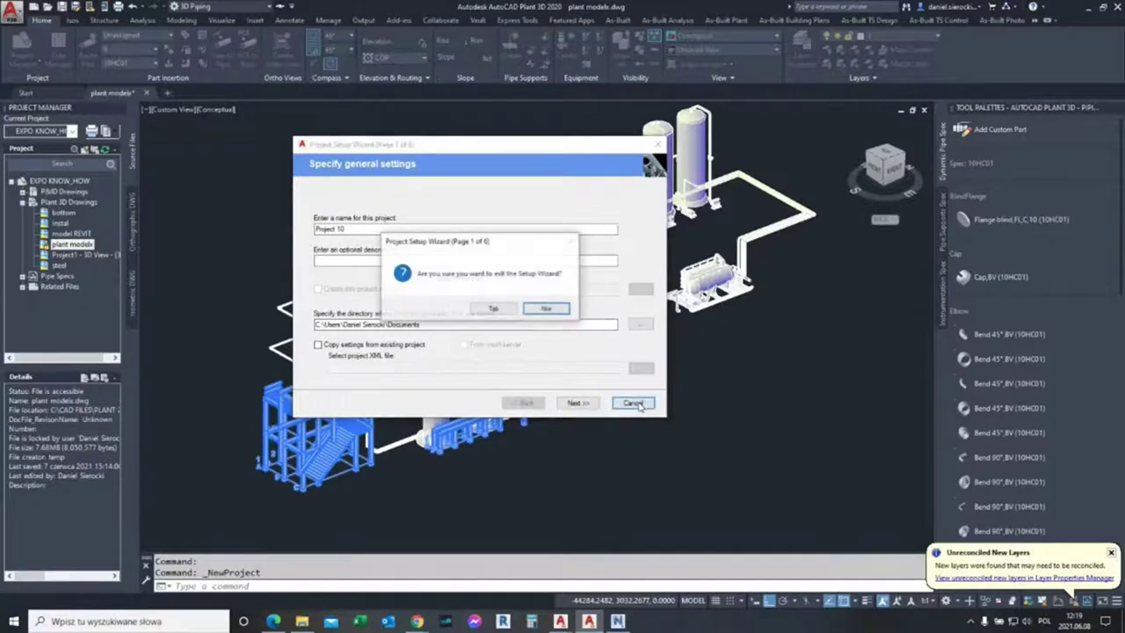
left_click(495, 309)
mouse_move(560, 622)
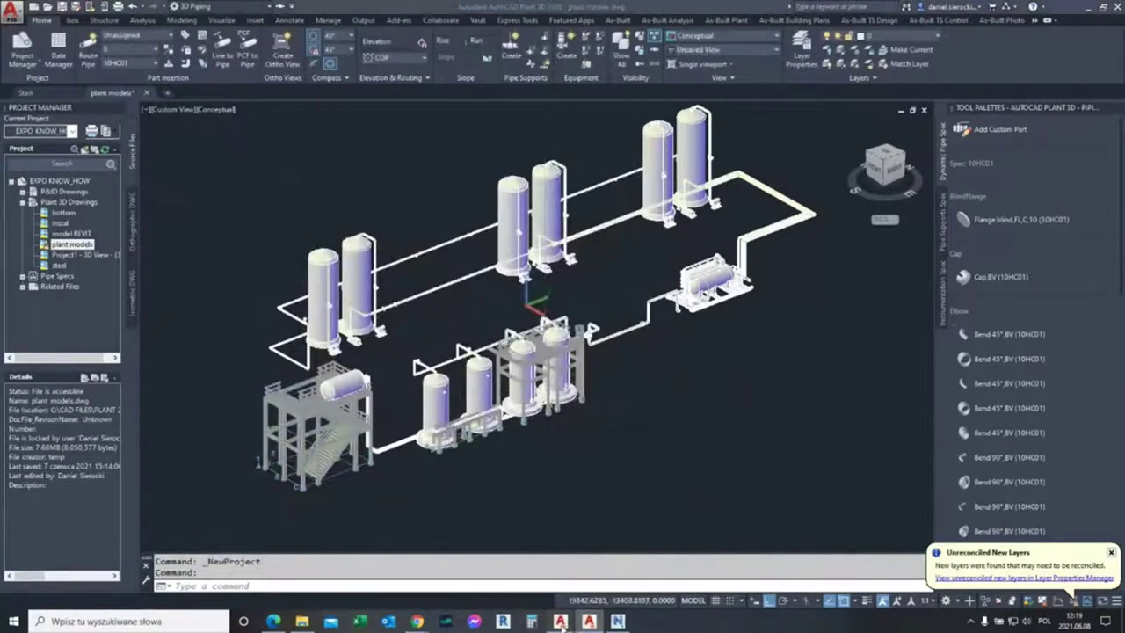
Step: Close Project Compare in the 2022 session and start entering the PLANTPROJECTCOMPARE command
left_click(607, 571)
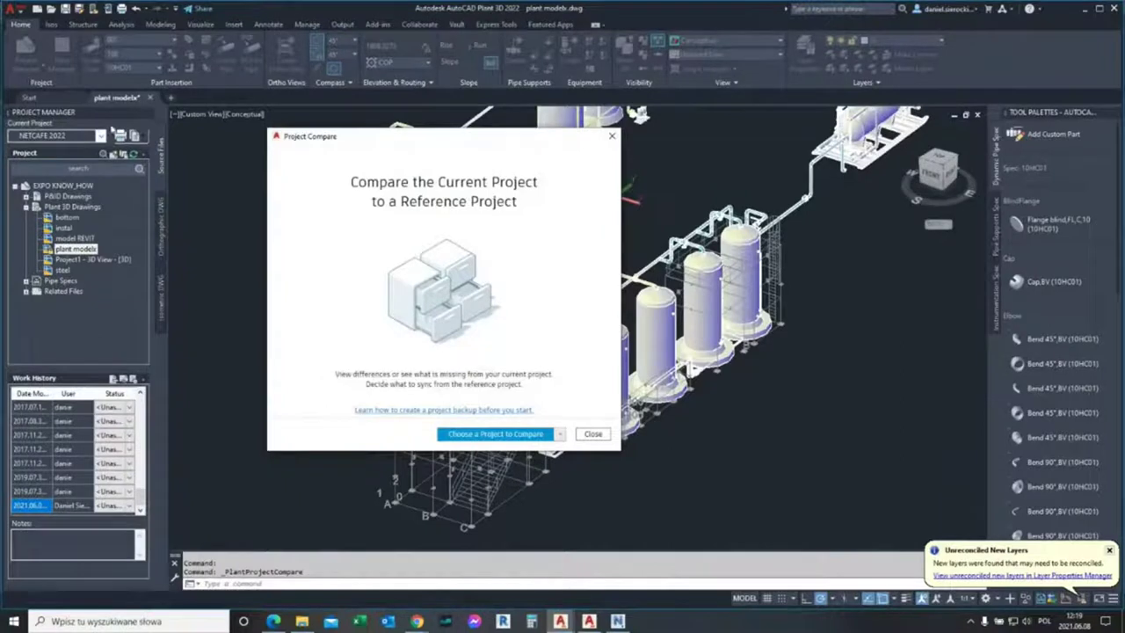
left_click(595, 434)
left_click(24, 72)
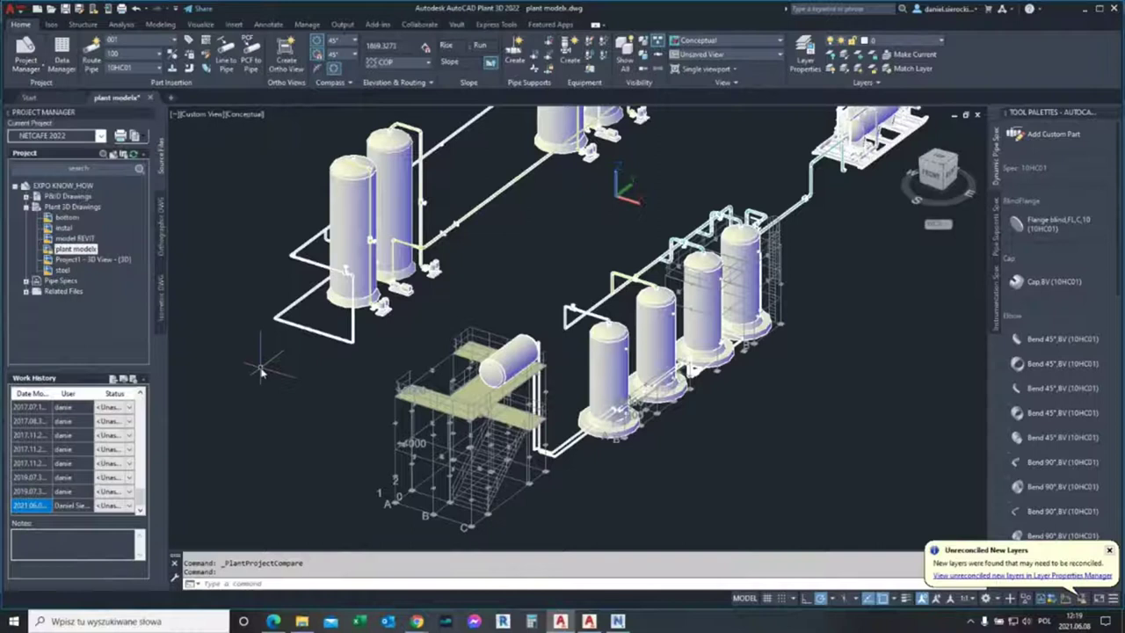
type("pli")
type("project")
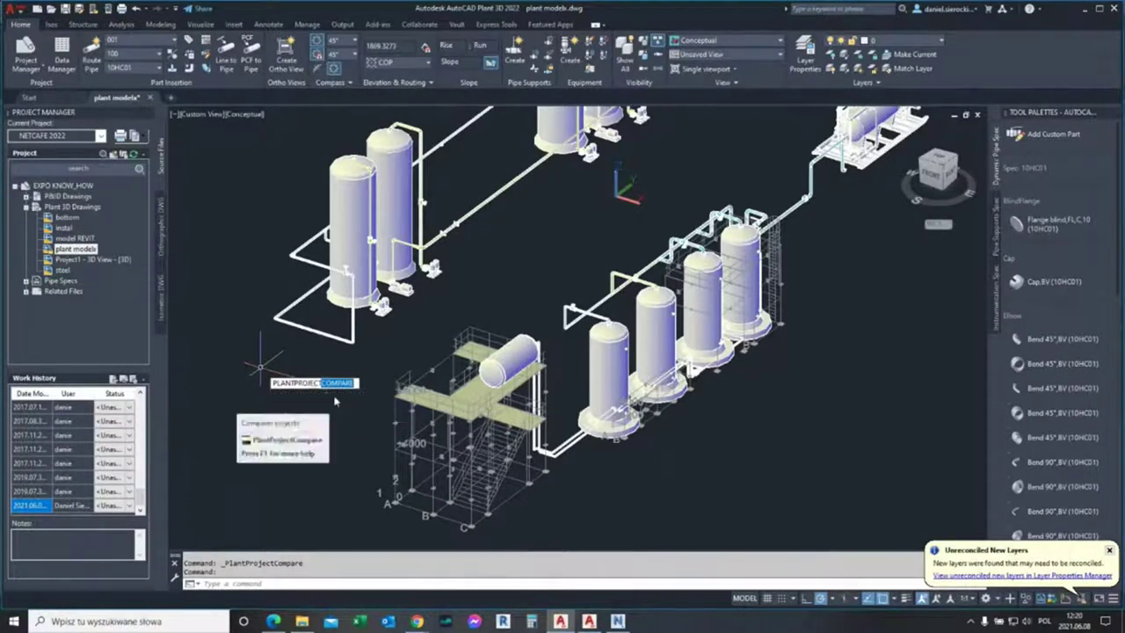
Step: Start Project Compare and choose Open Plant Path to pick a reference project
left_click(336, 400)
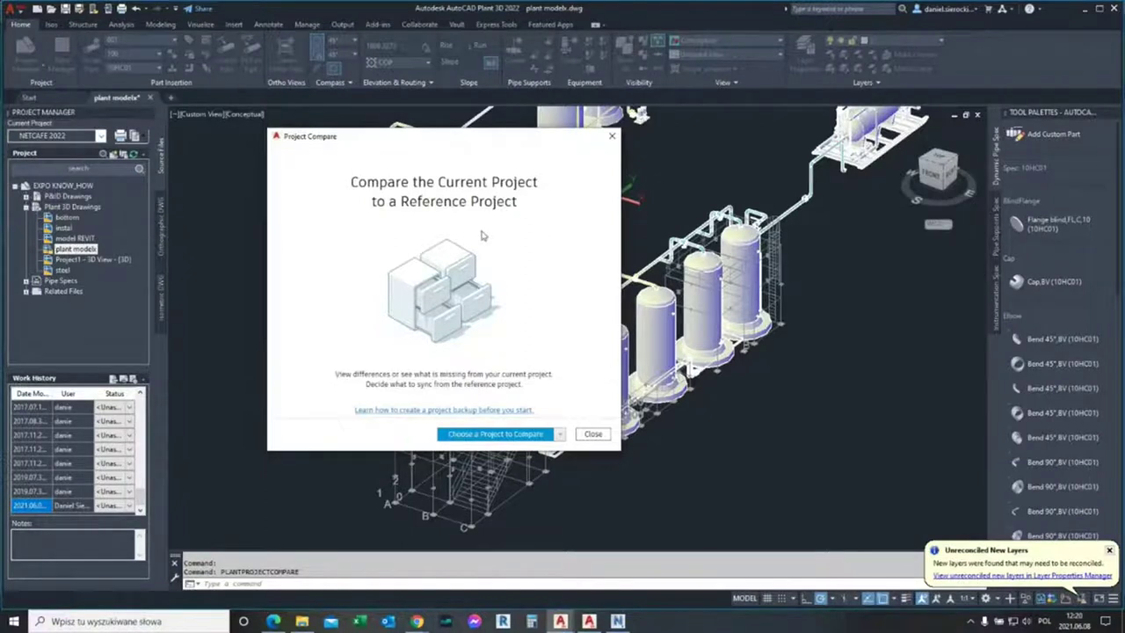
left_click(479, 439)
left_click(559, 435)
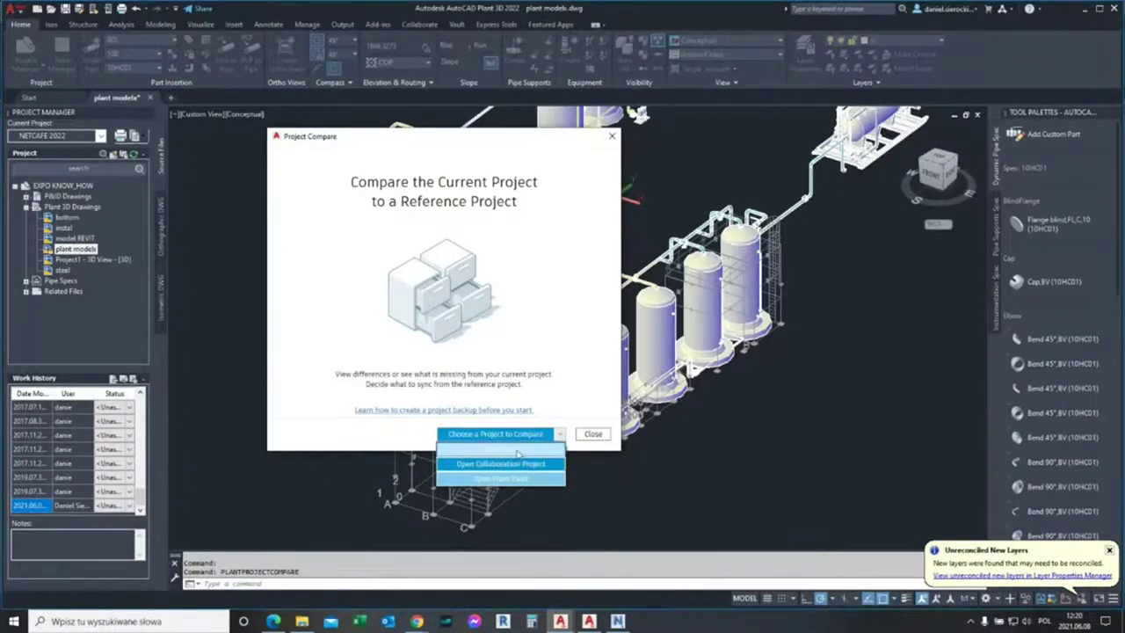
left_click(515, 455)
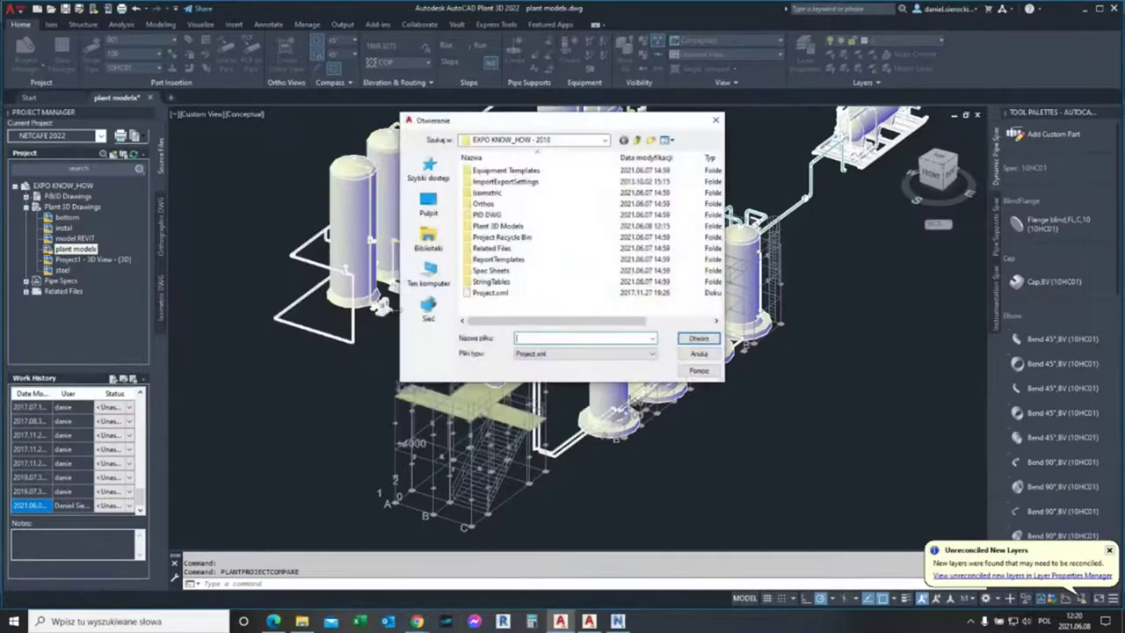
Step: Browse to the training project folder in Dokumenty and select its Project.xml
left_click_drag(559, 129, 488, 139)
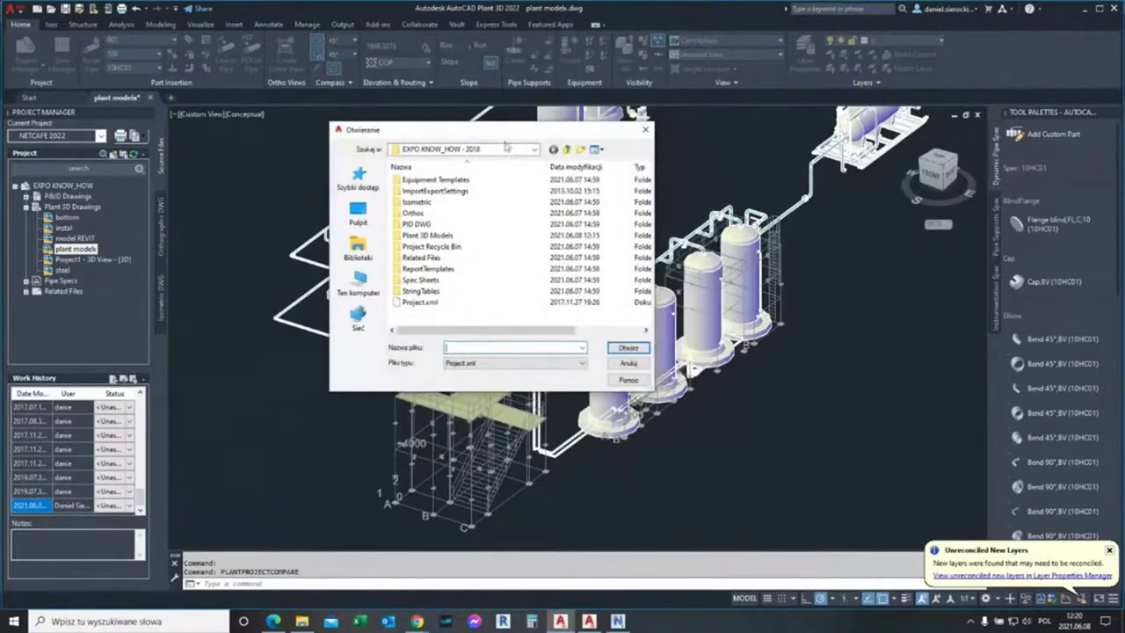
left_click(567, 150)
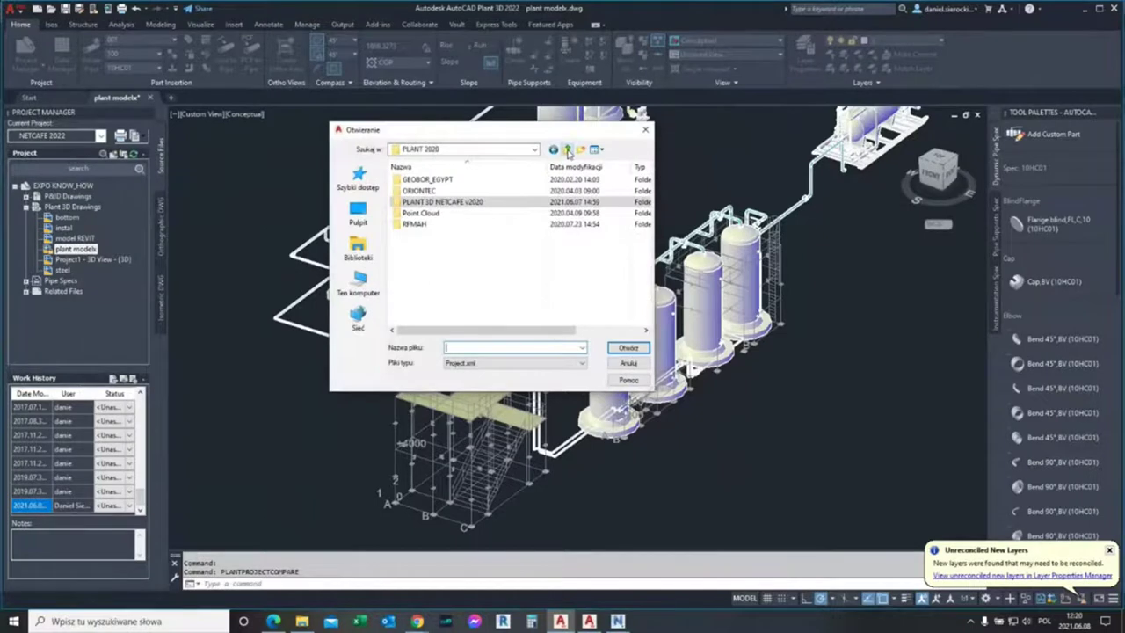
left_click(567, 151)
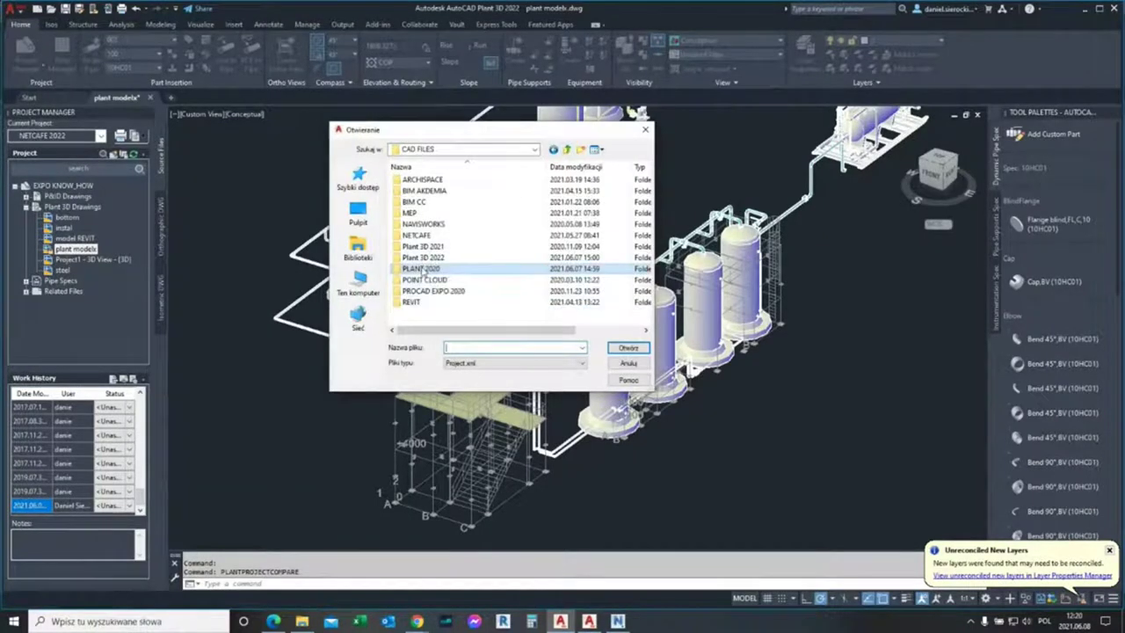
double_click(421, 268)
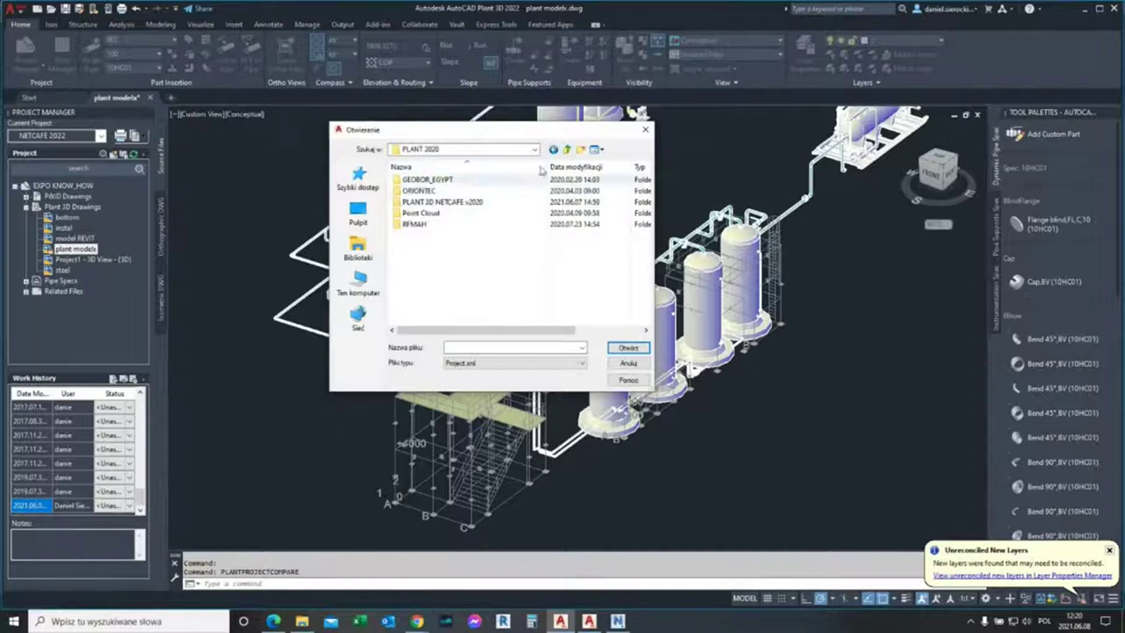
left_click(567, 150)
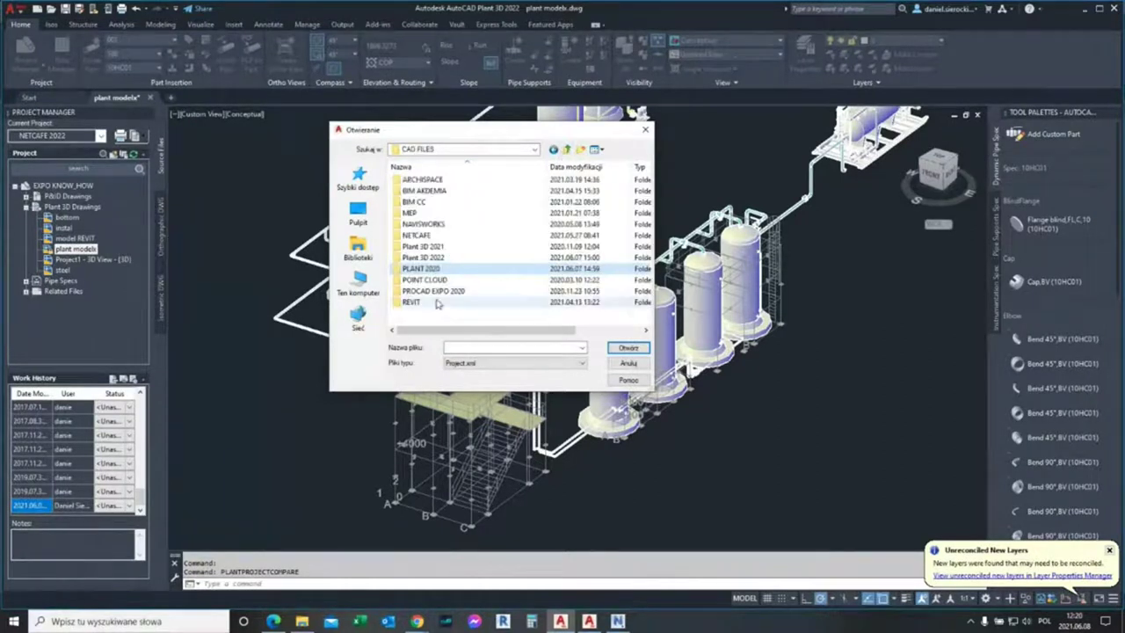
left_click(567, 151)
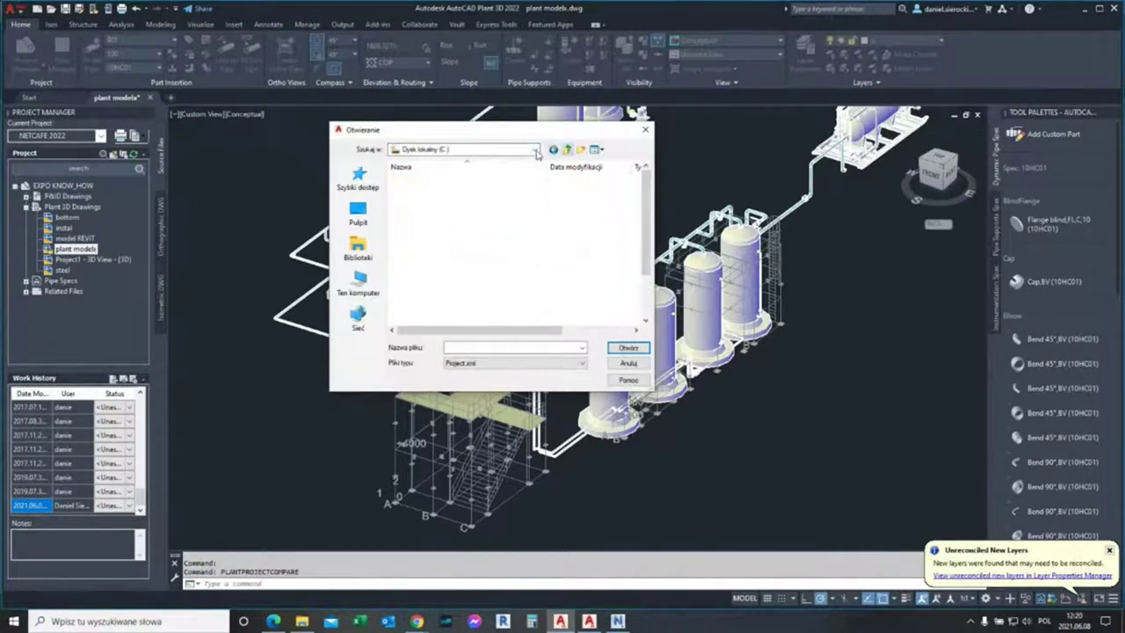
left_click(486, 151)
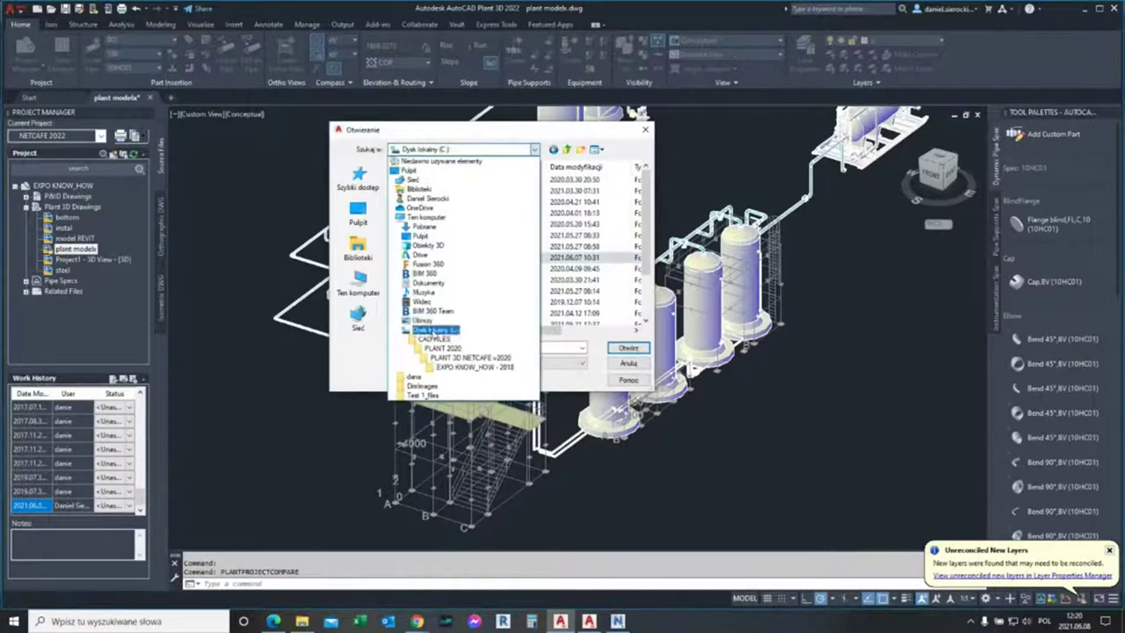
left_click(433, 338)
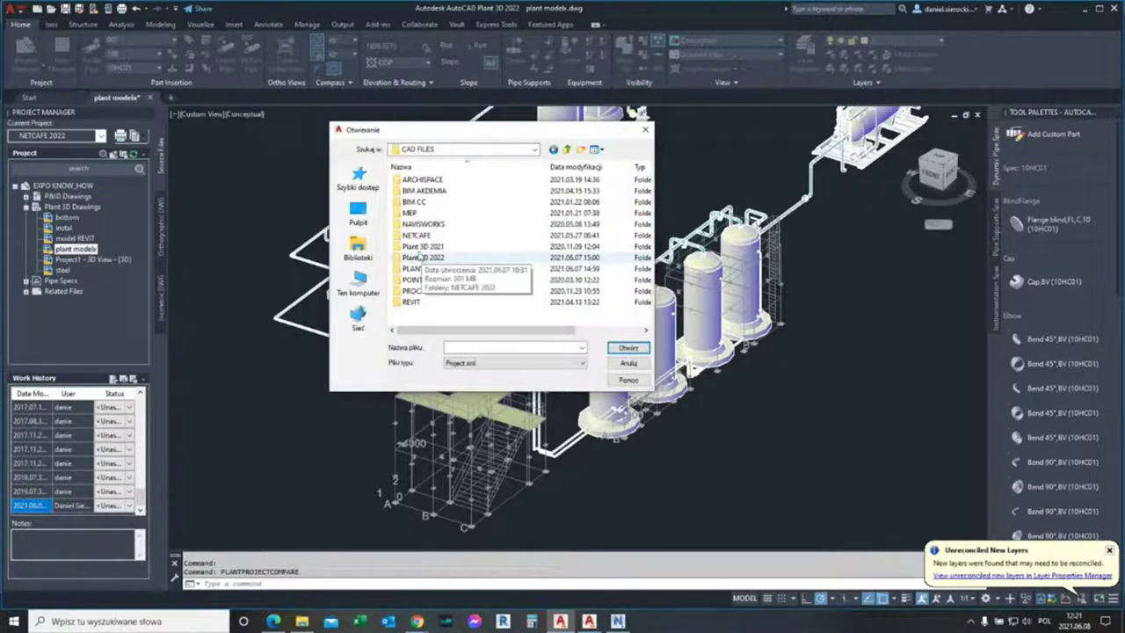
left_click(360, 247)
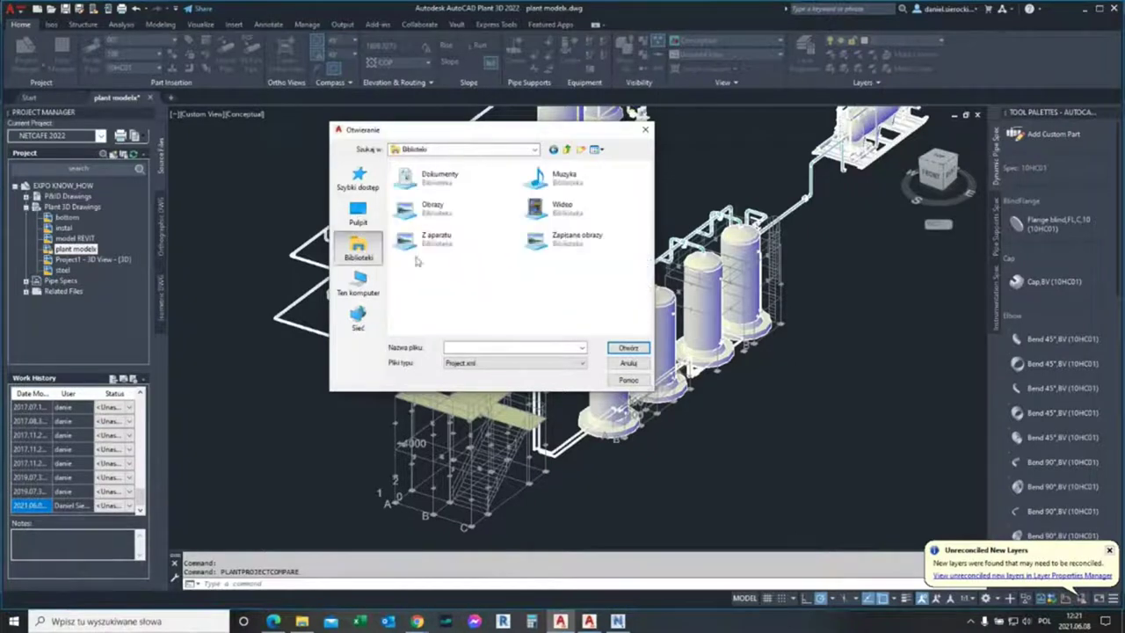
double_click(435, 178)
scroll(460, 204, "down", 2)
scroll(465, 204, "down", 1)
scroll(472, 203, "down", 2)
scroll(479, 203, "down", 2)
double_click(474, 274)
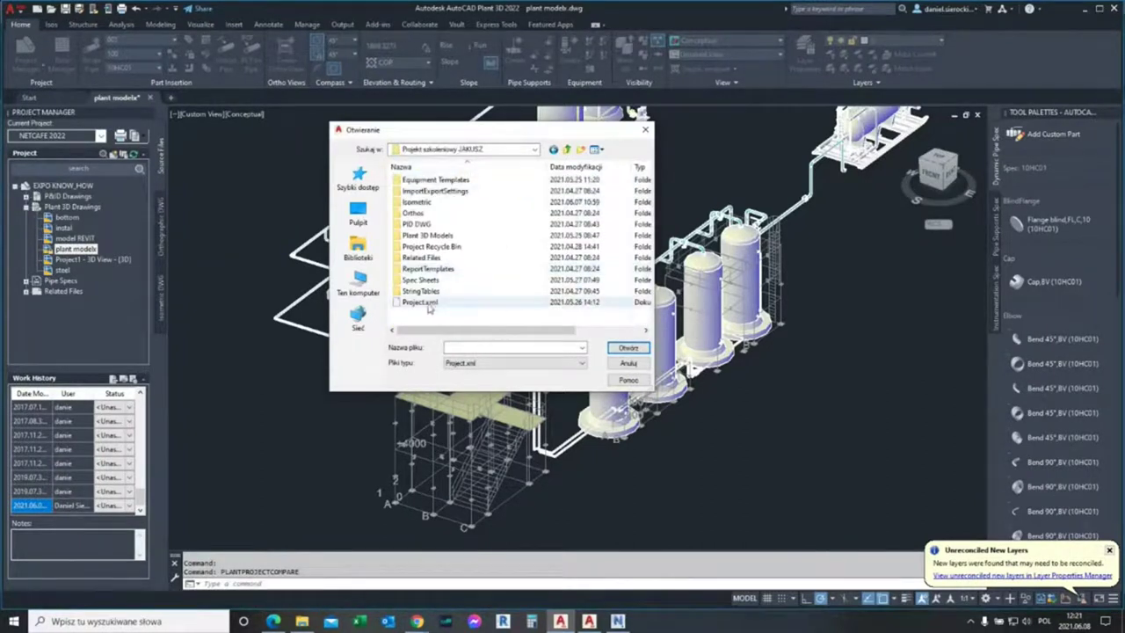
left_click(423, 303)
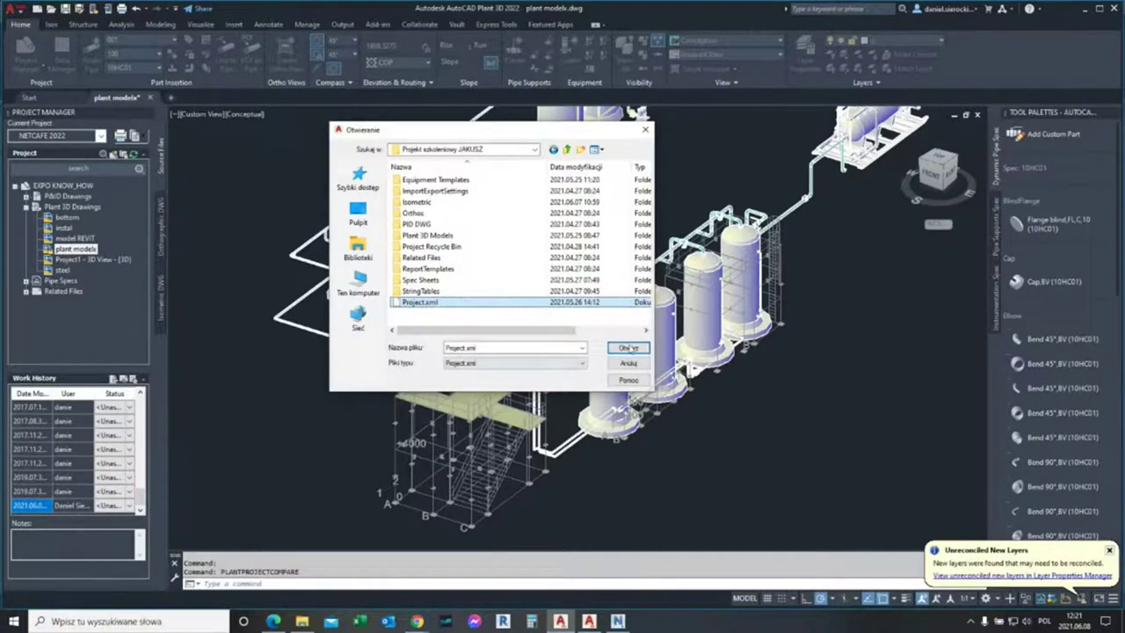
left_click(629, 349)
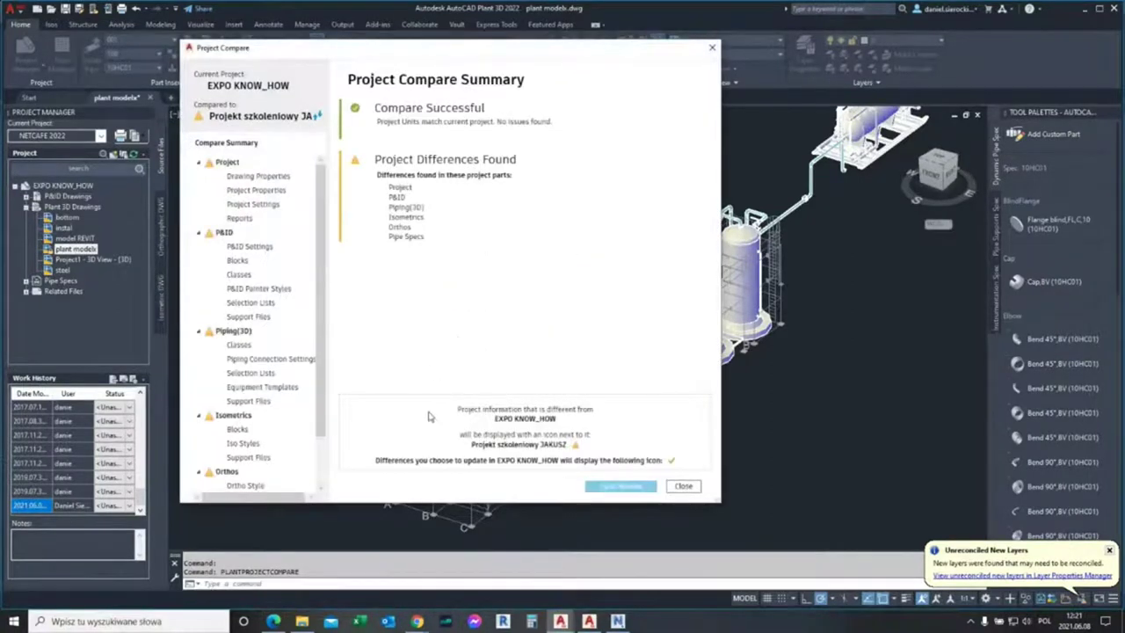
scroll(264, 204, "down", 2)
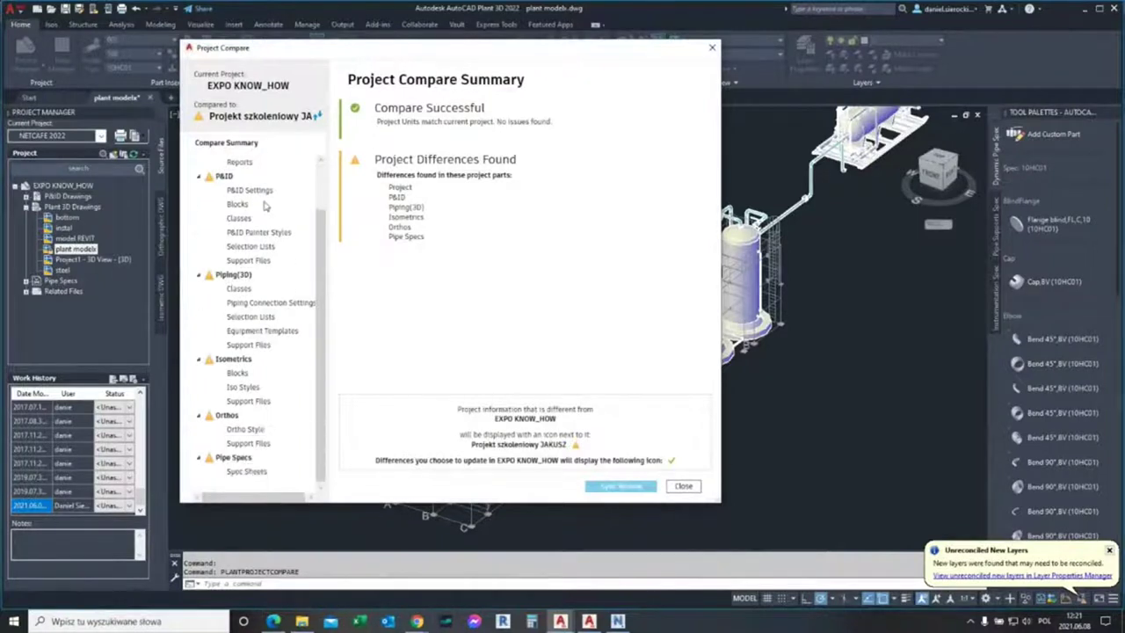
scroll(265, 306, "up", 2)
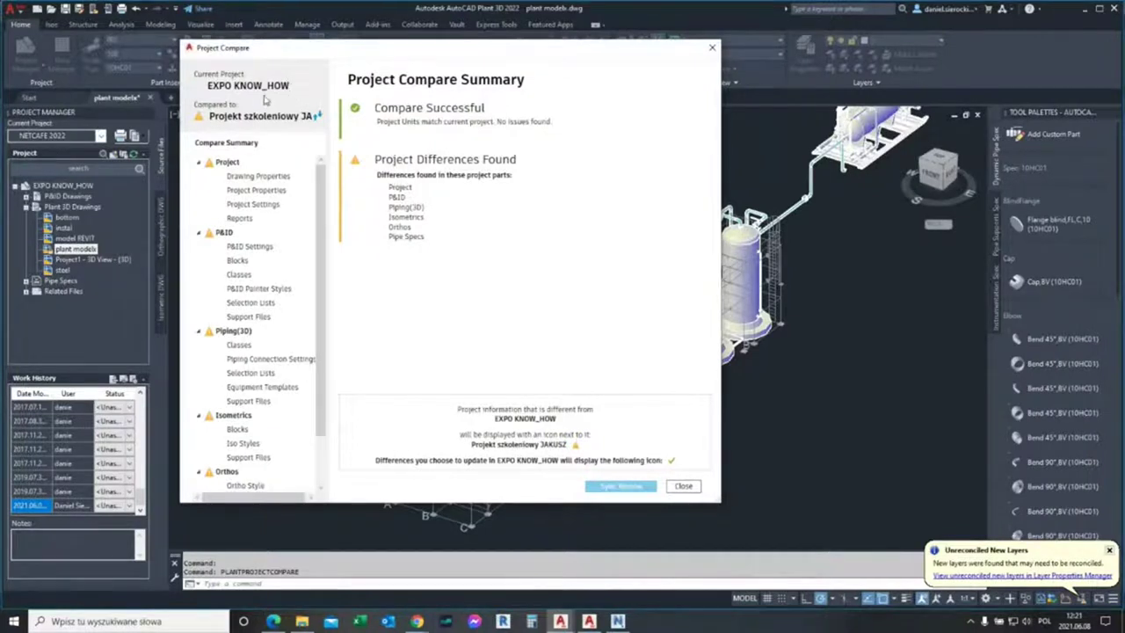
scroll(264, 176, "down", 1)
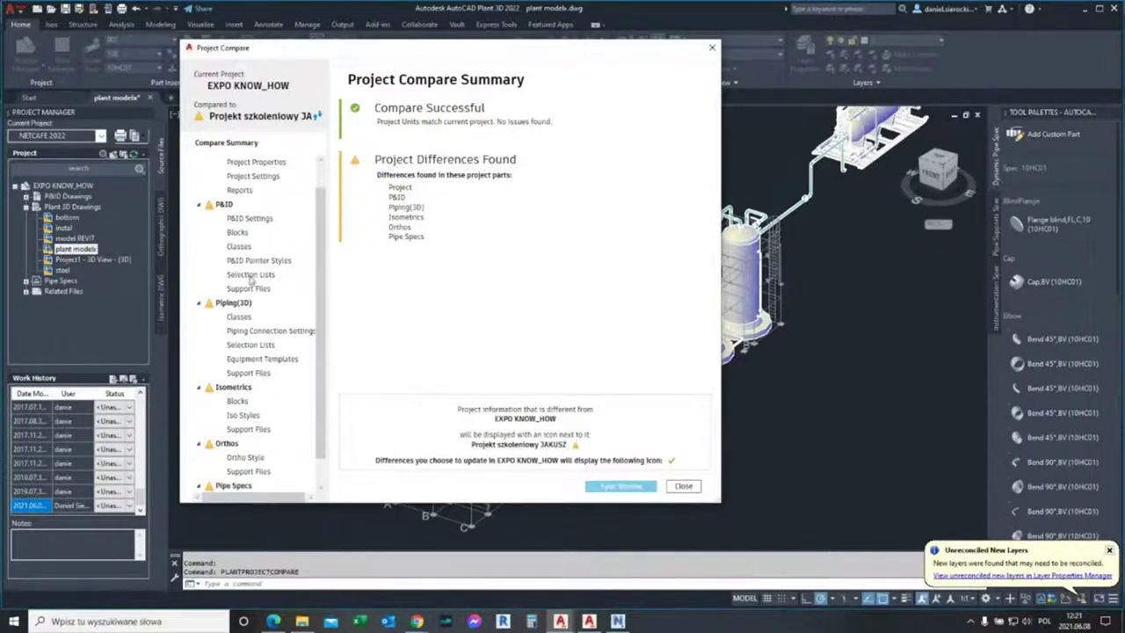
scroll(251, 277, "down", 1)
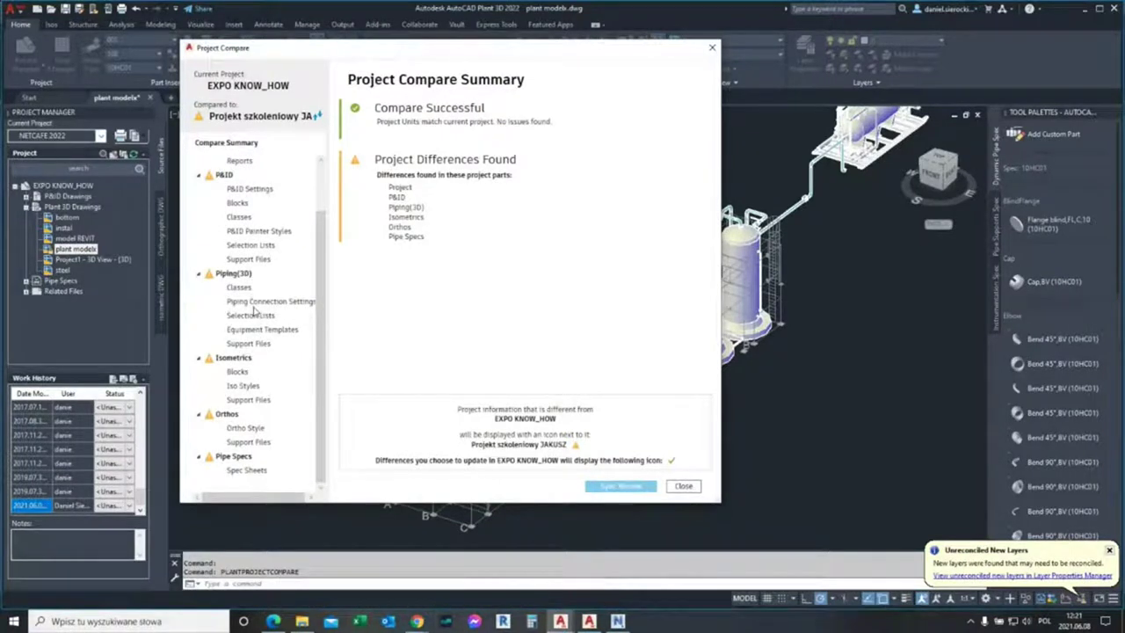
scroll(290, 197, "up", 1)
scroll(285, 224, "up", 1)
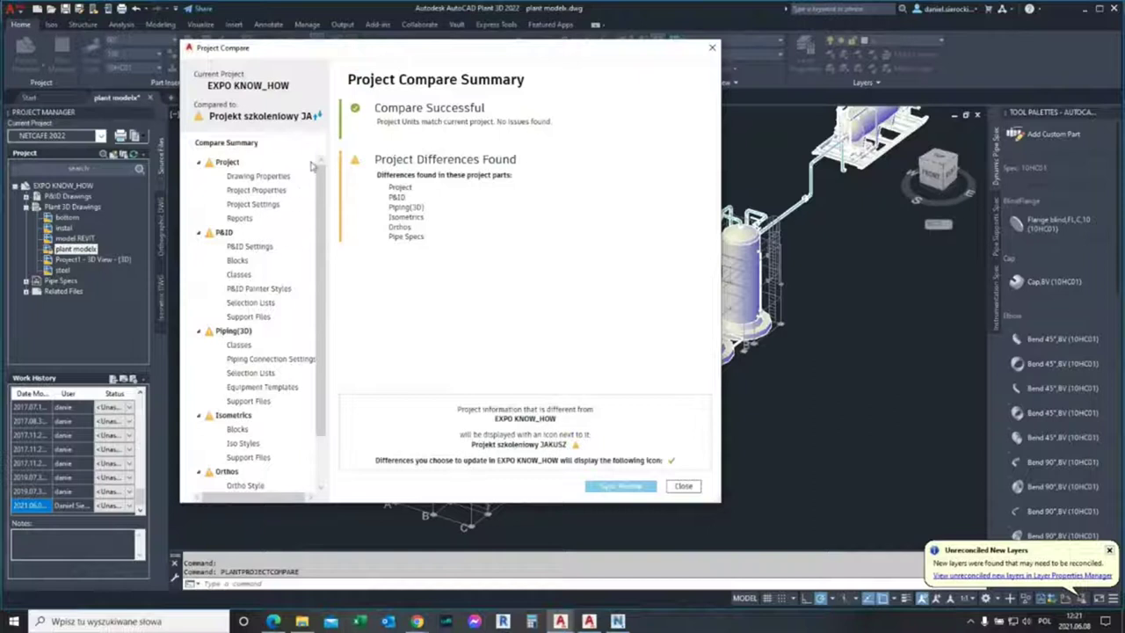
Step: Accept the PARAMETRY WŁASNE 'Numer kontrolny rysunku' drawing property for syncing
left_click(257, 178)
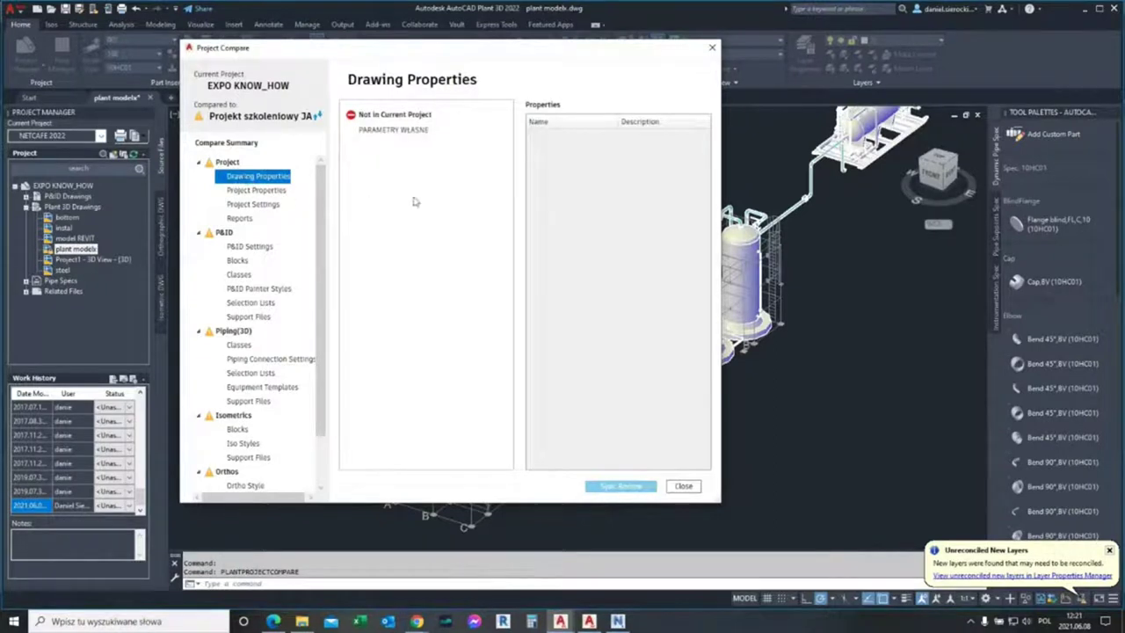
left_click(393, 132)
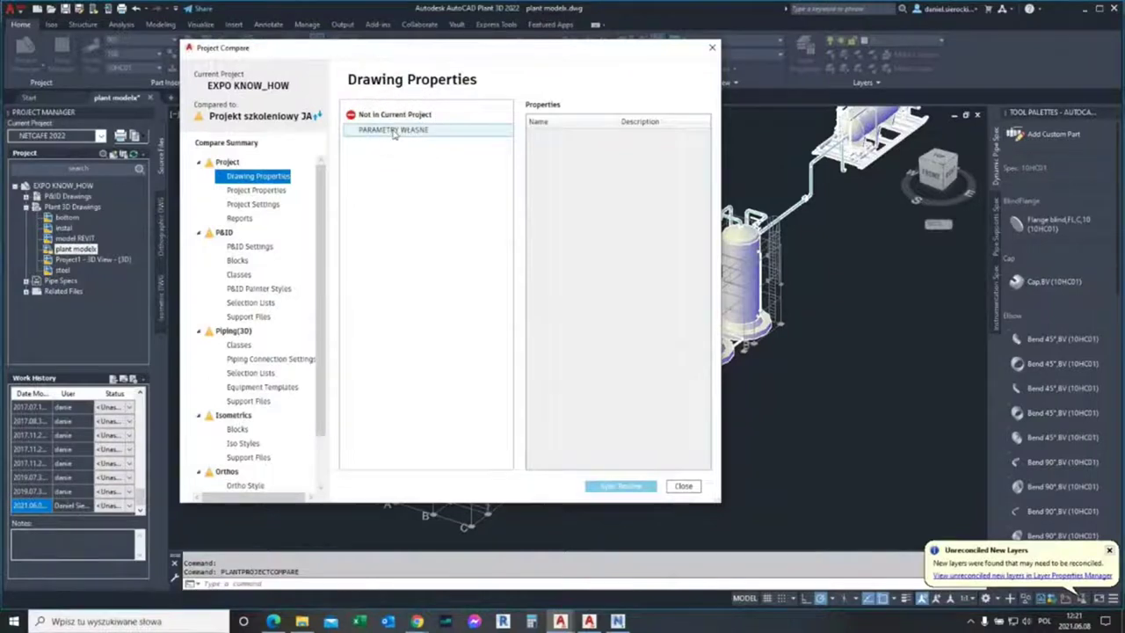
left_click(382, 131)
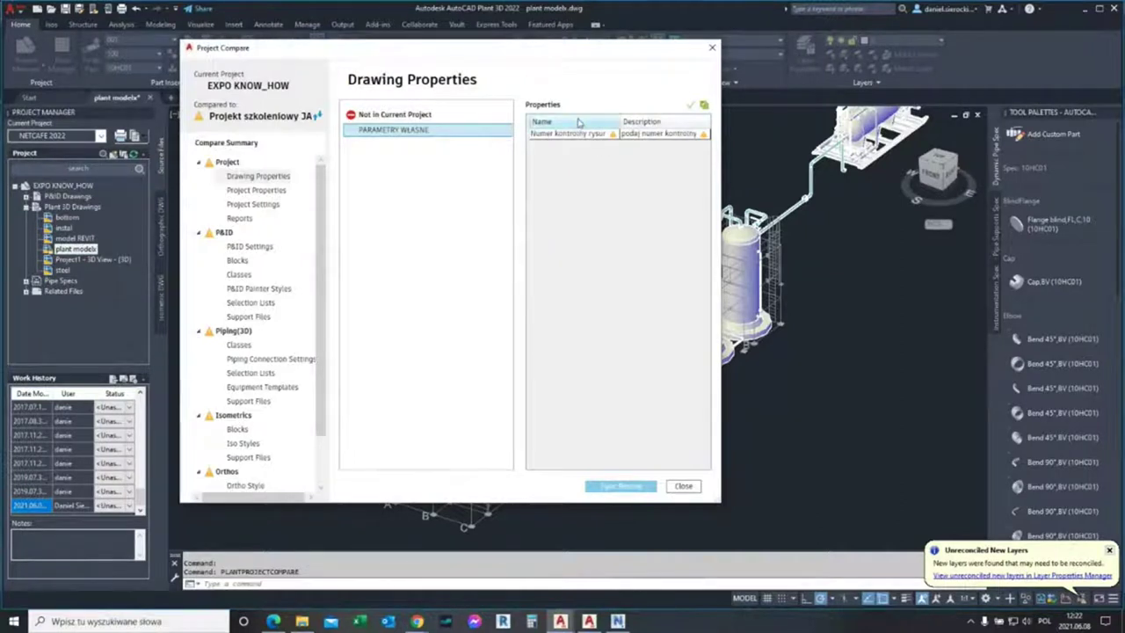
left_click(239, 179)
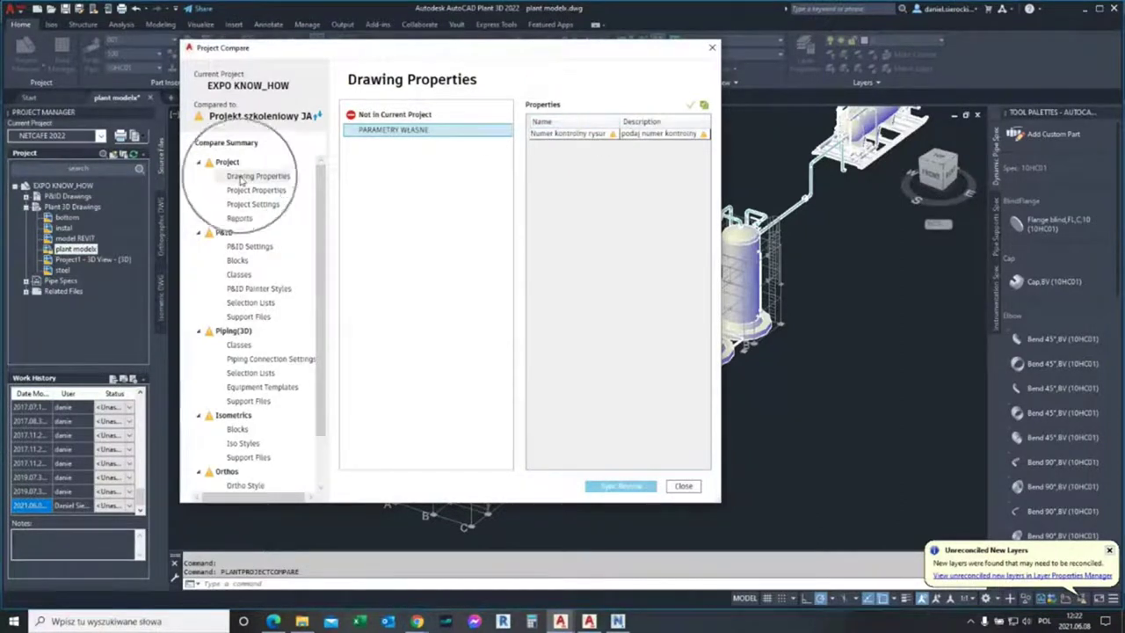
left_click(566, 134)
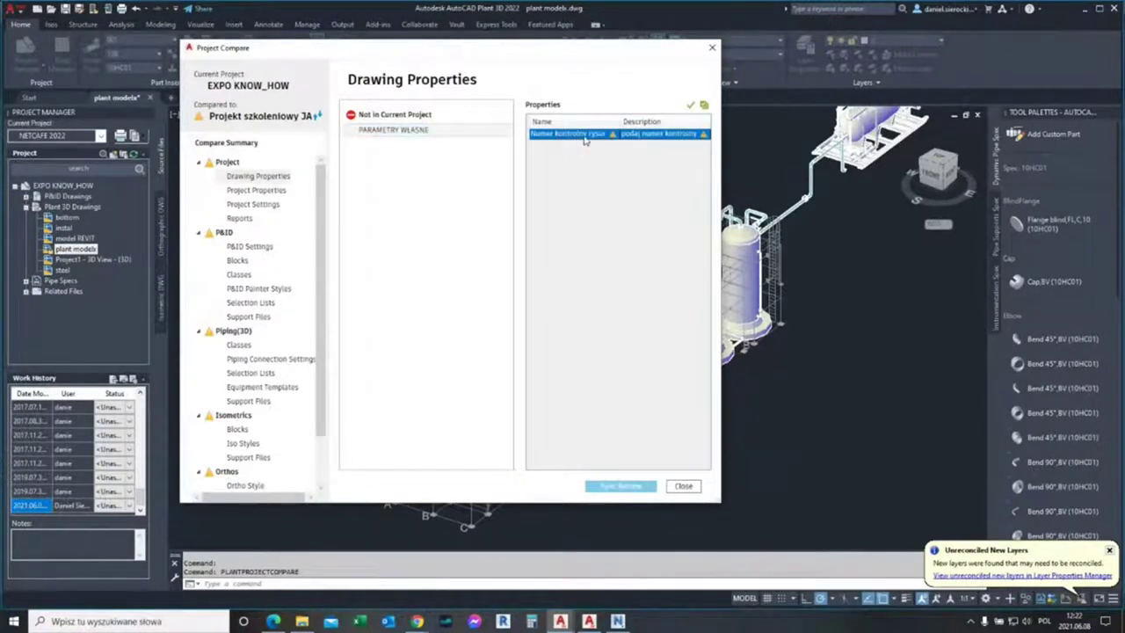
left_click(690, 106)
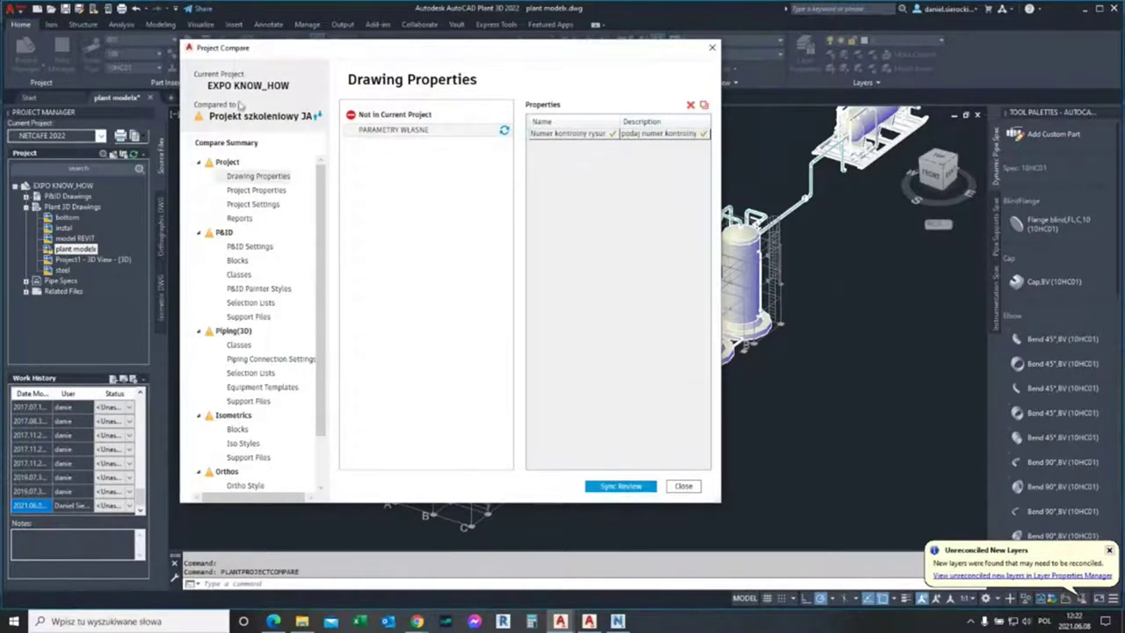
Step: Accept the Client_Information 'Cel' project property for syncing
left_click(251, 193)
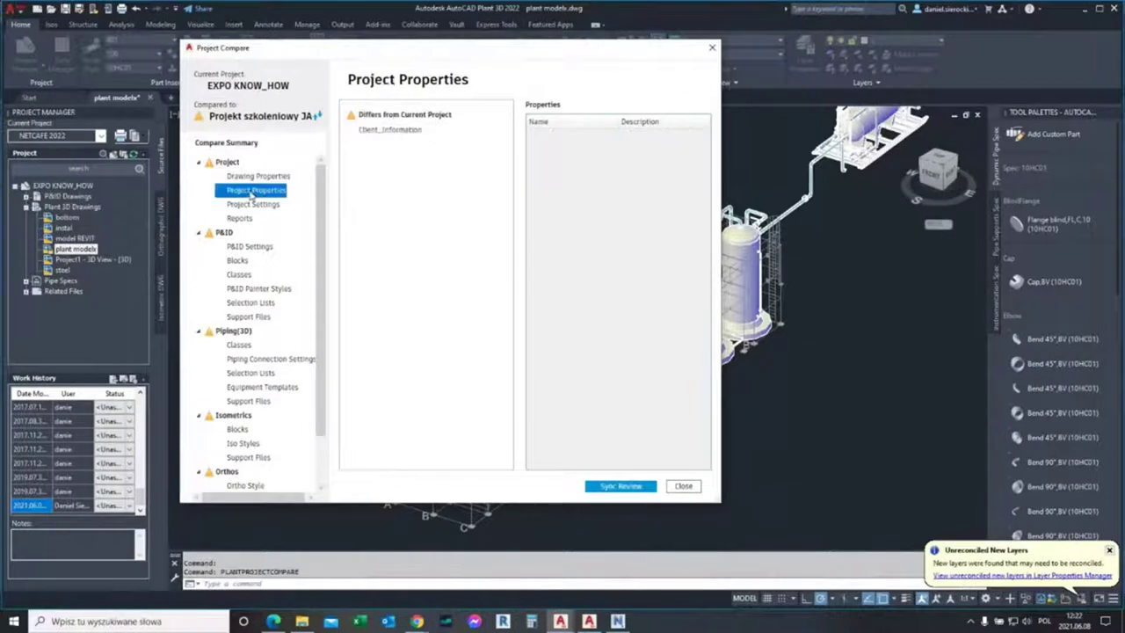
left_click(373, 133)
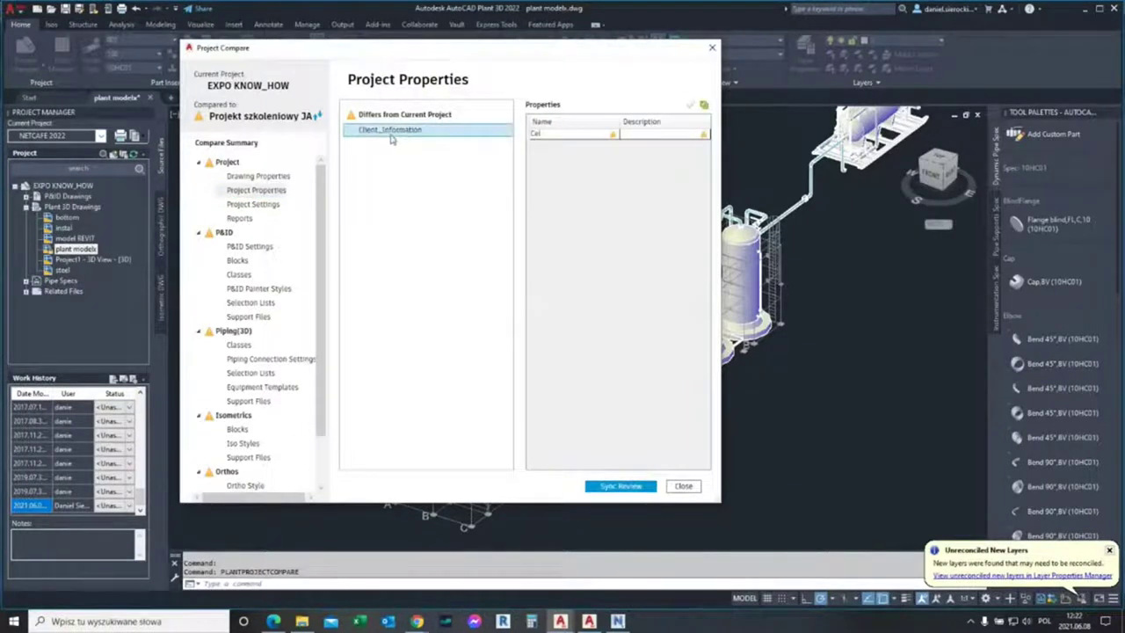
left_click(565, 136)
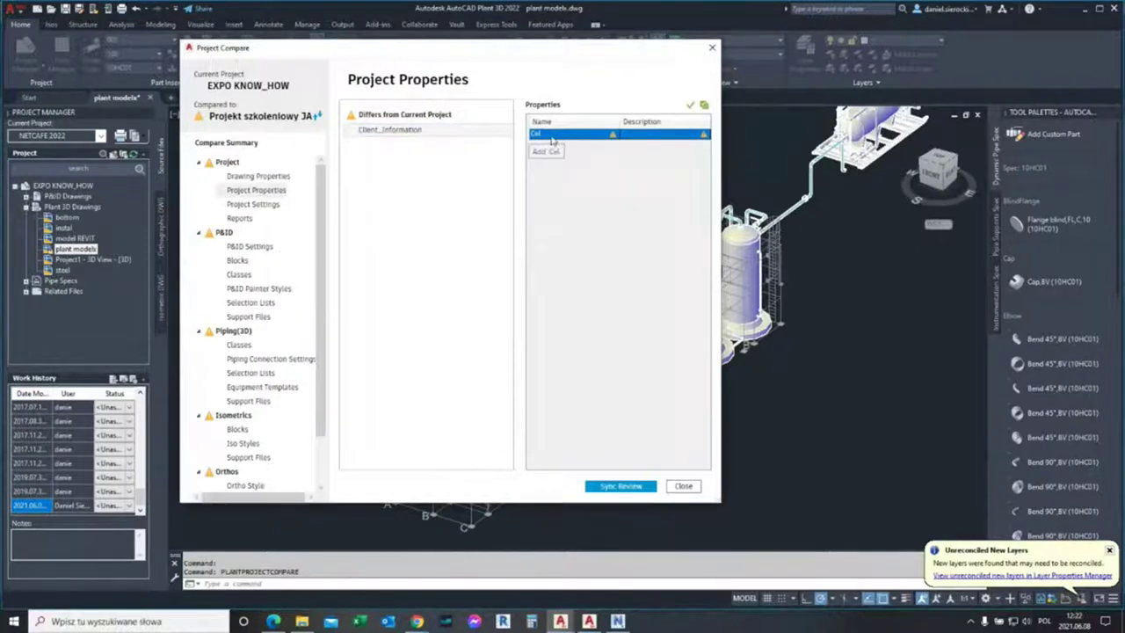
left_click(690, 105)
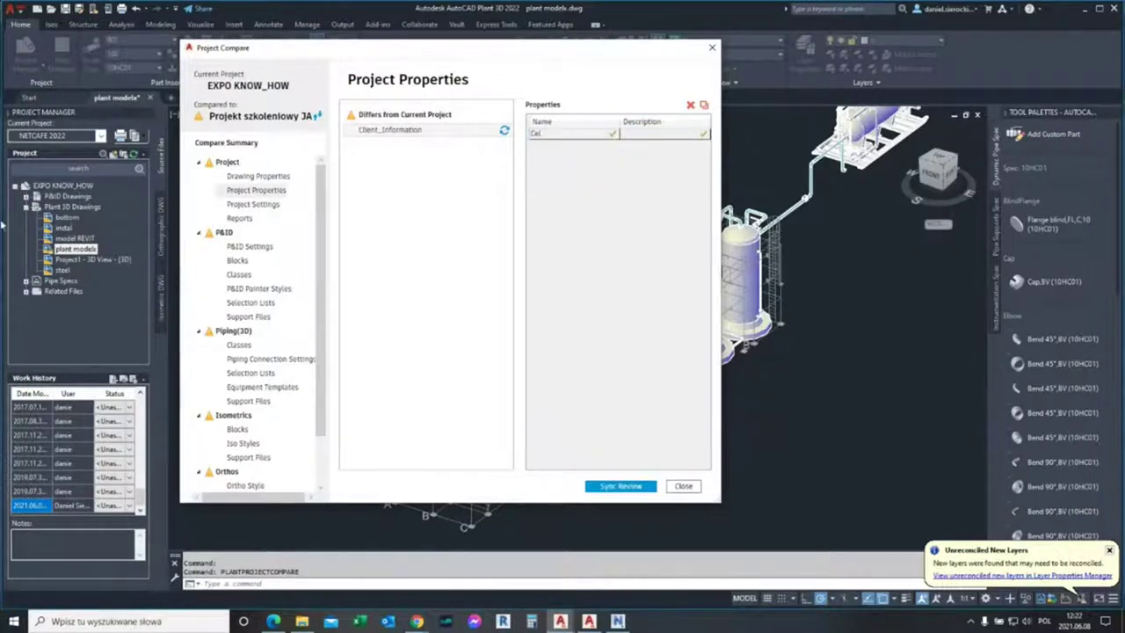
Step: Accept the reference File Name Format (TYP PROJ, OBSZAR, NUMER) in Project Settings
left_click(259, 204)
left_click(397, 130)
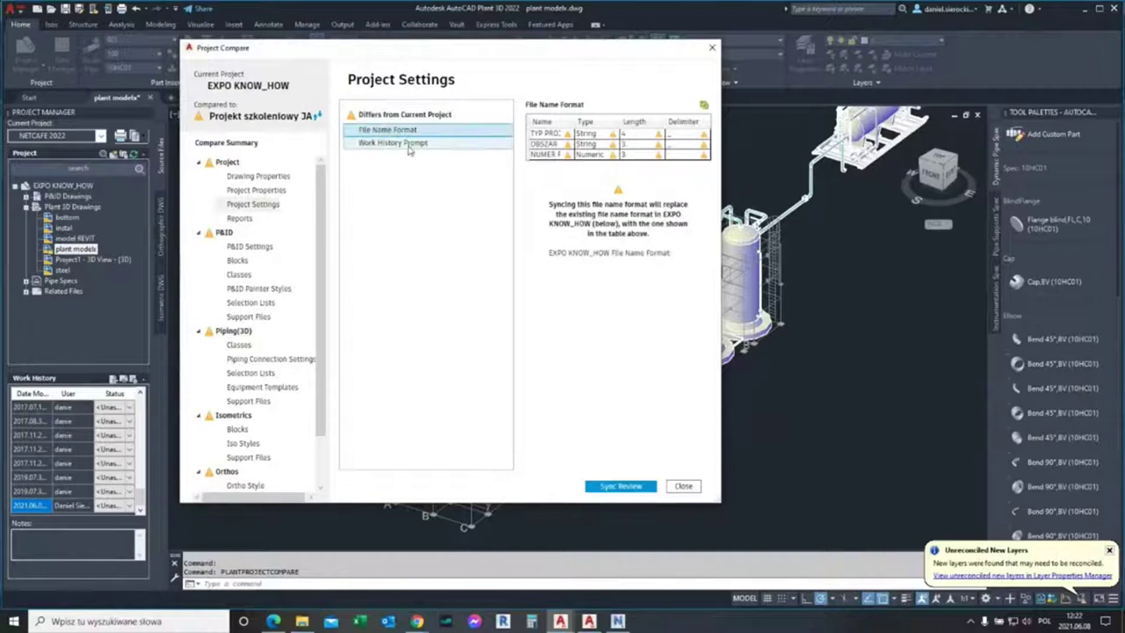
left_click(397, 144)
left_click(390, 131)
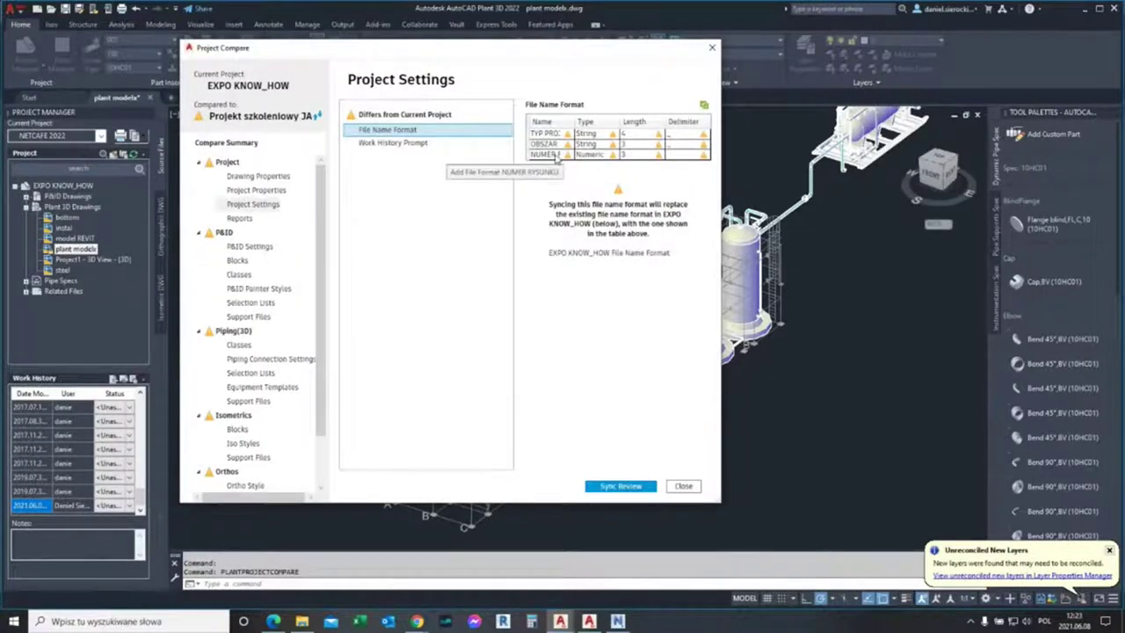
left_click(707, 105)
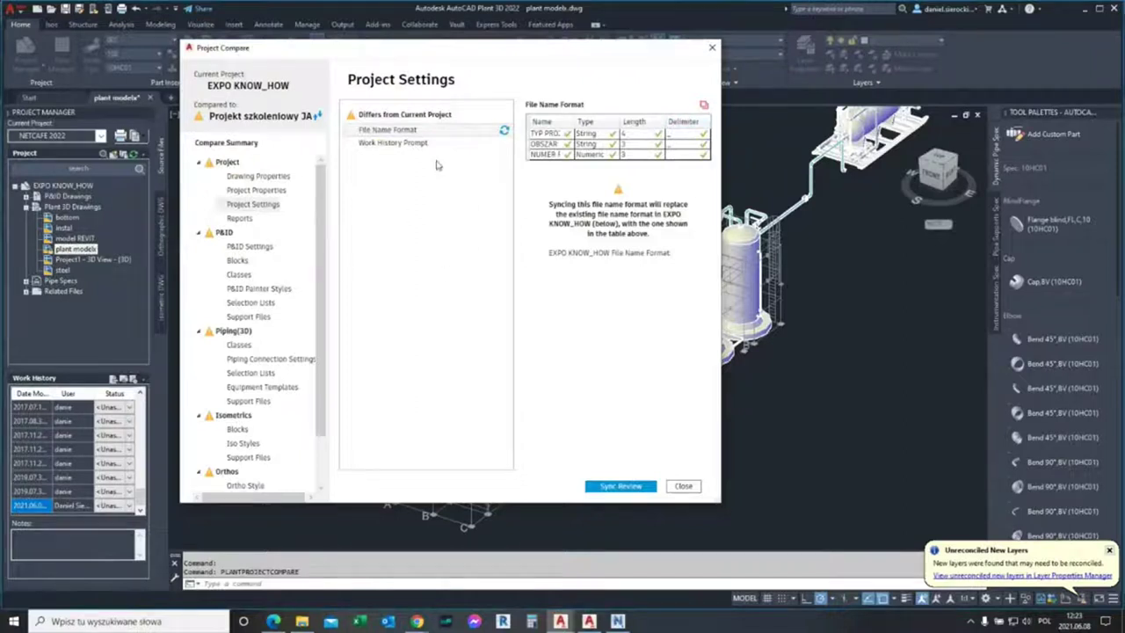
Step: Review P&ID Settings, Blocks, Classes and Painter Styles differences, then return to Project Properties
left_click(257, 246)
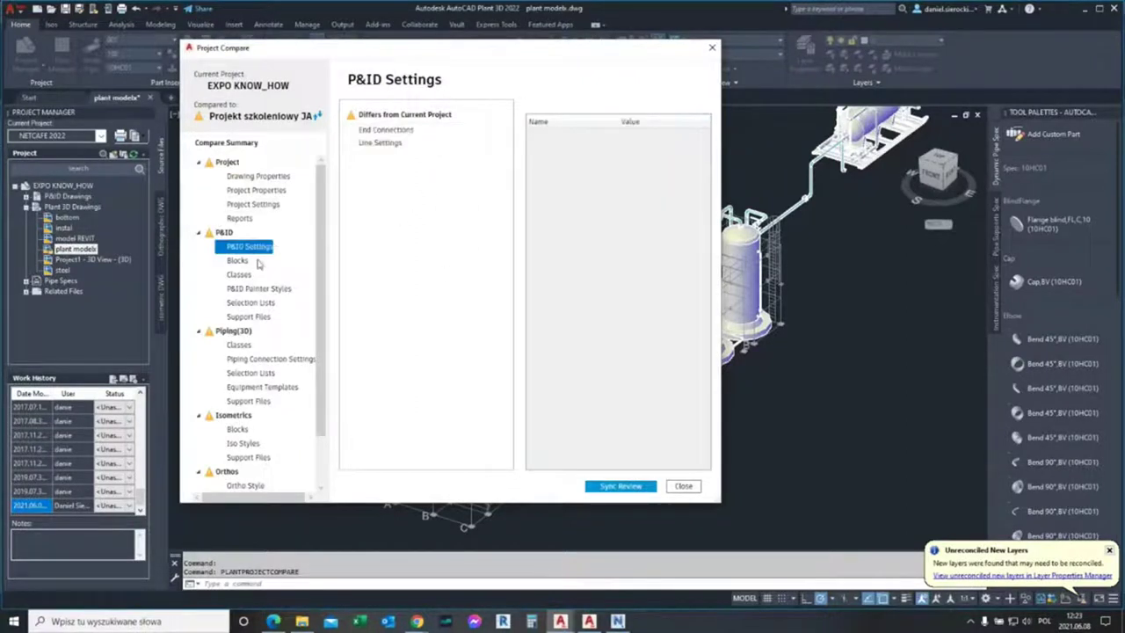
left_click(236, 261)
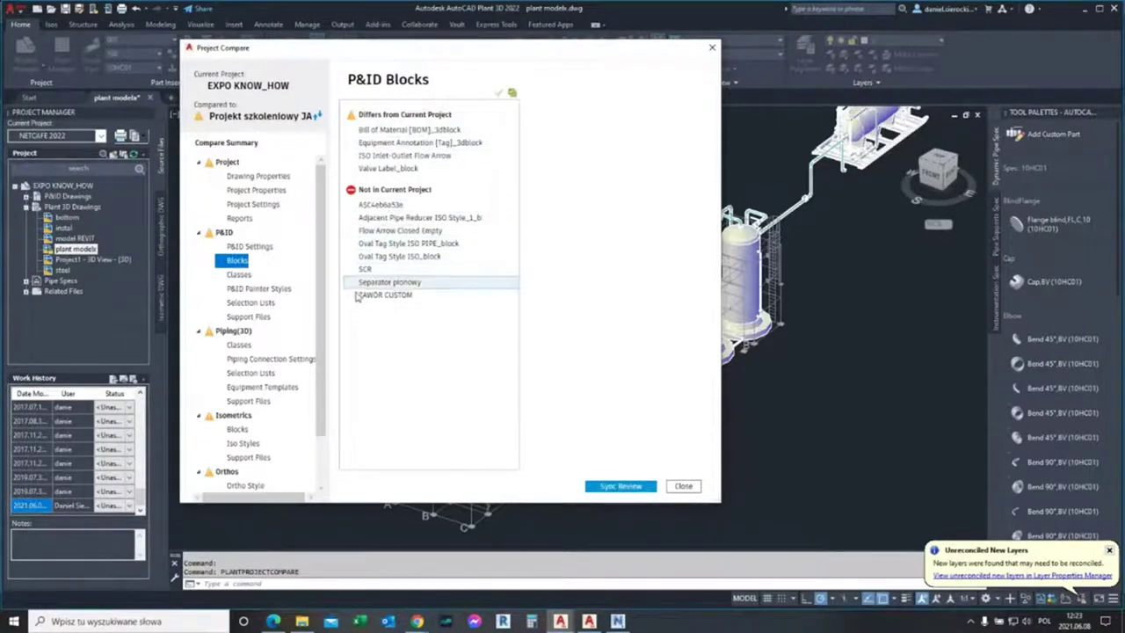
left_click(239, 275)
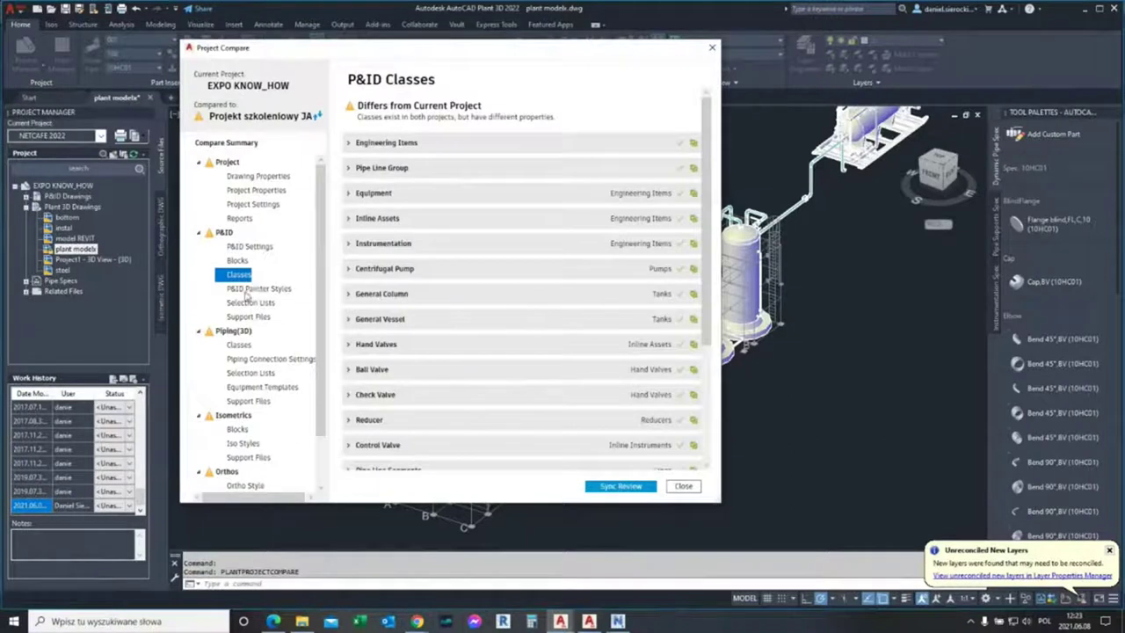
left_click(250, 289)
scroll(250, 320, "down", 2)
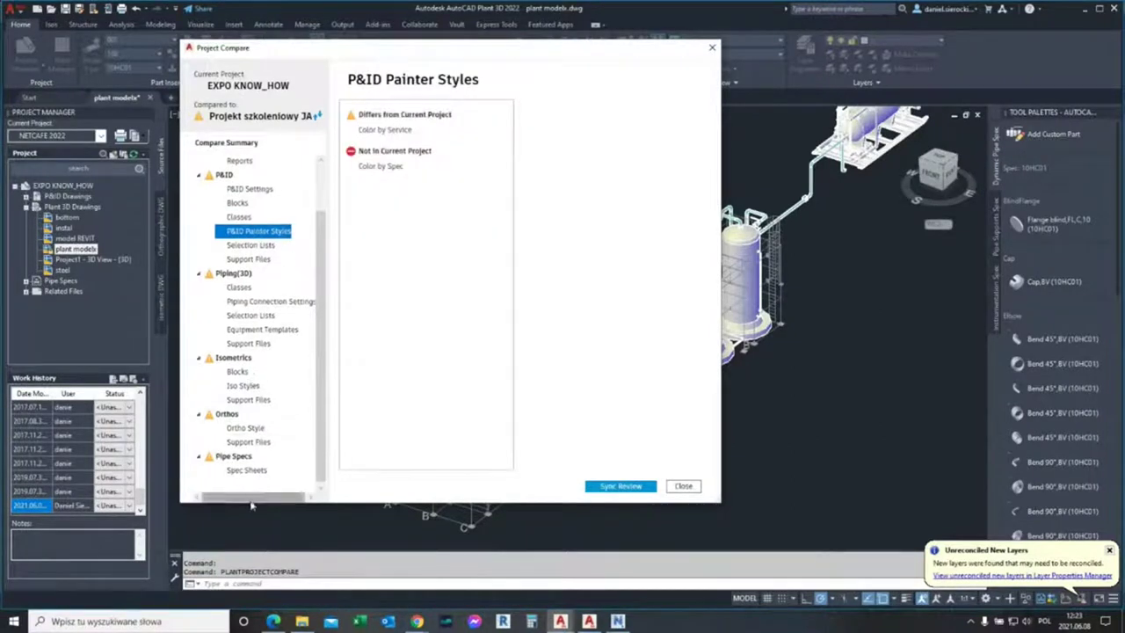
scroll(248, 302, "up", 2)
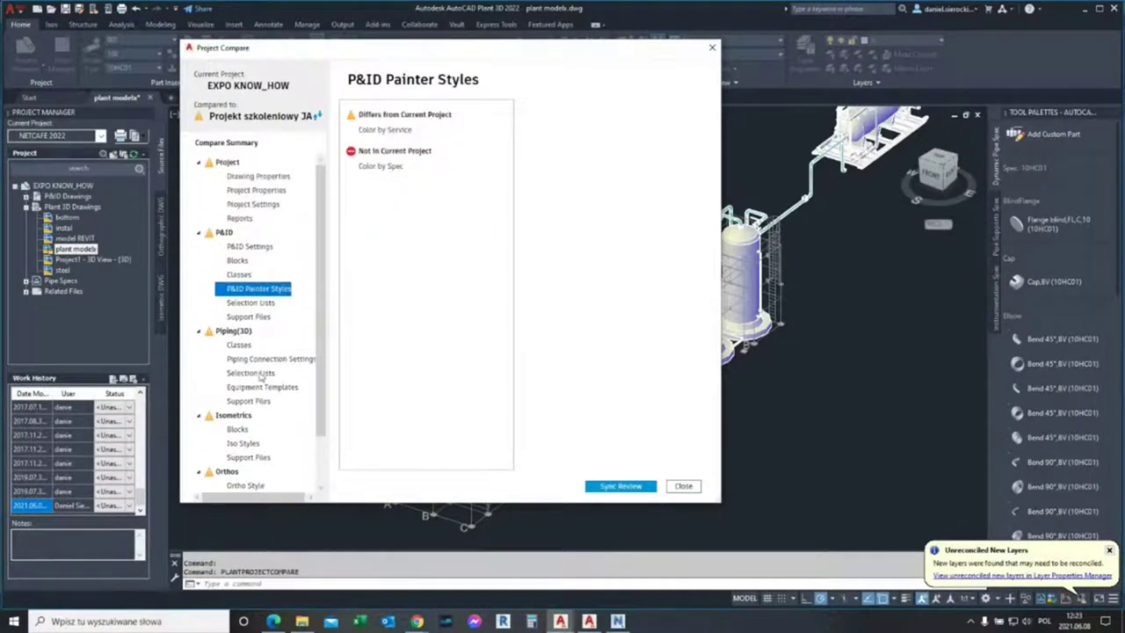
scroll(274, 274, "down", 2)
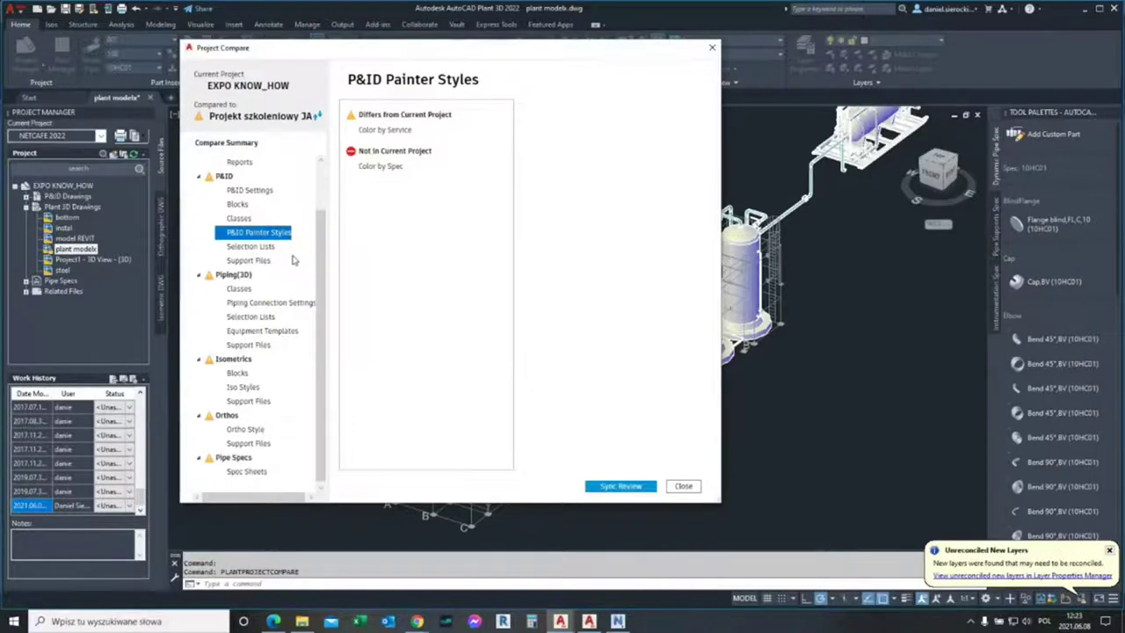
scroll(283, 361, "up", 2)
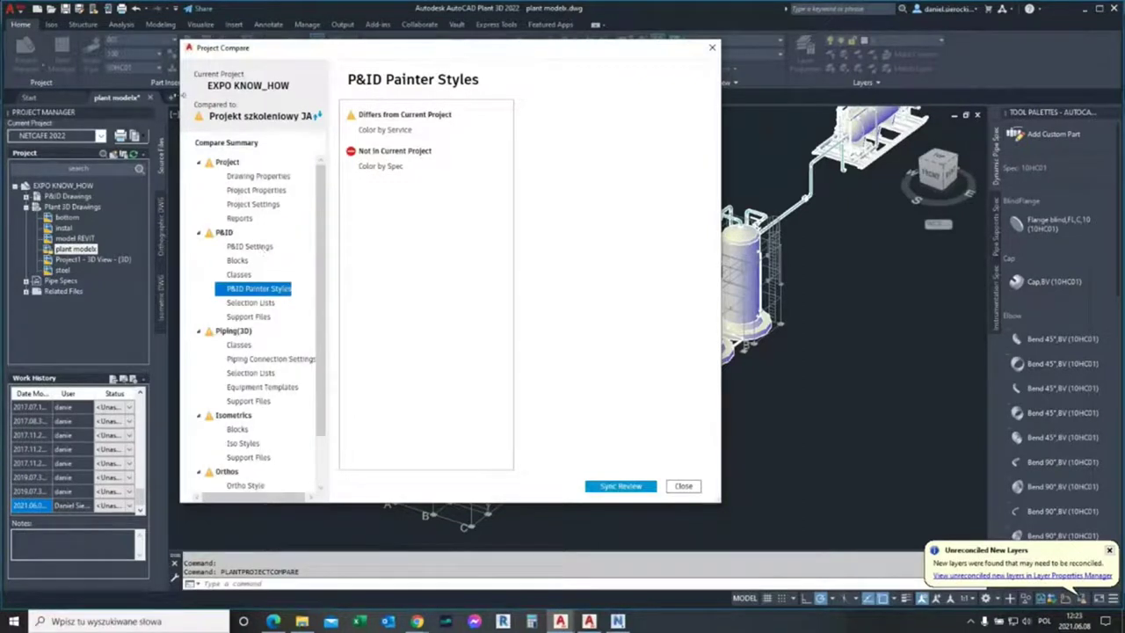
left_click(243, 204)
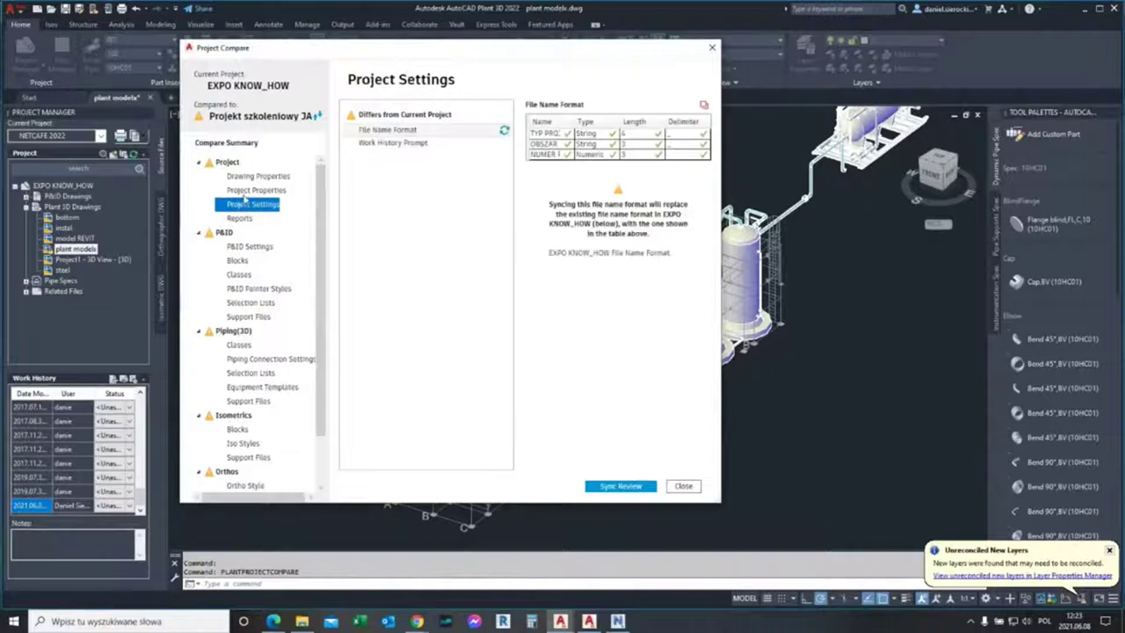
left_click(249, 190)
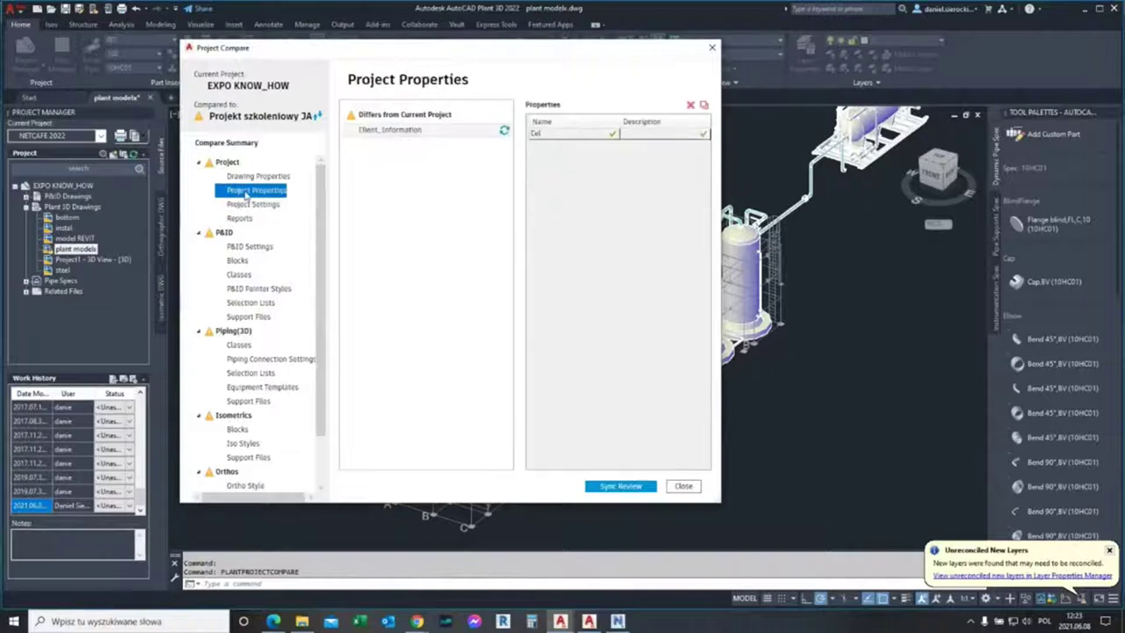
Step: Sync the accepted differences into EXPO KNOW_HOW and close Project Compare
left_click(622, 486)
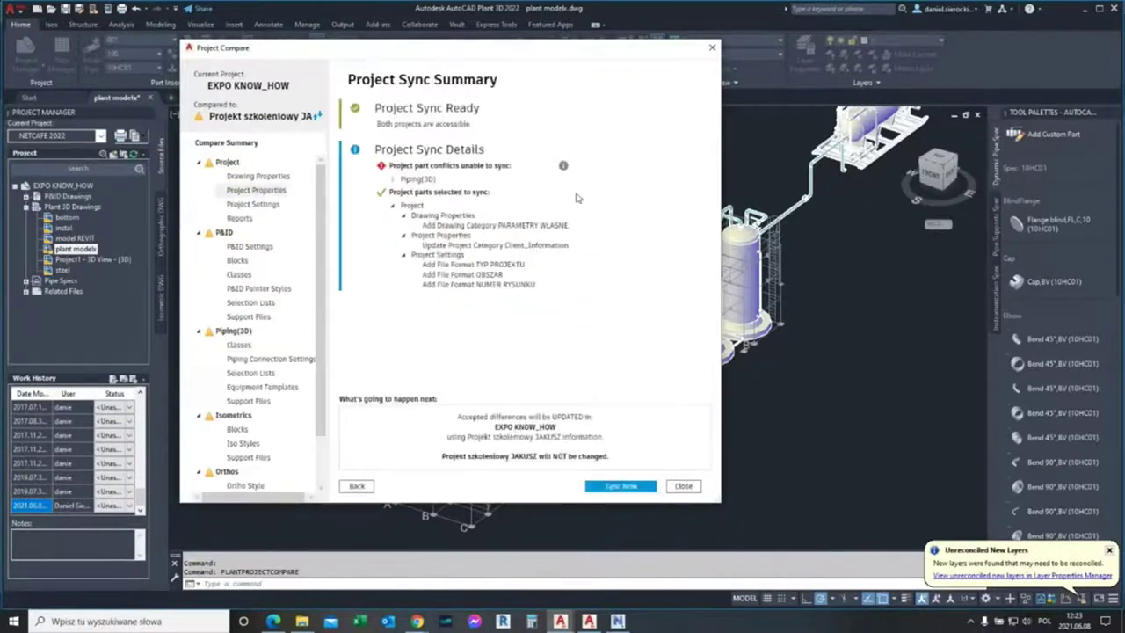
left_click(620, 487)
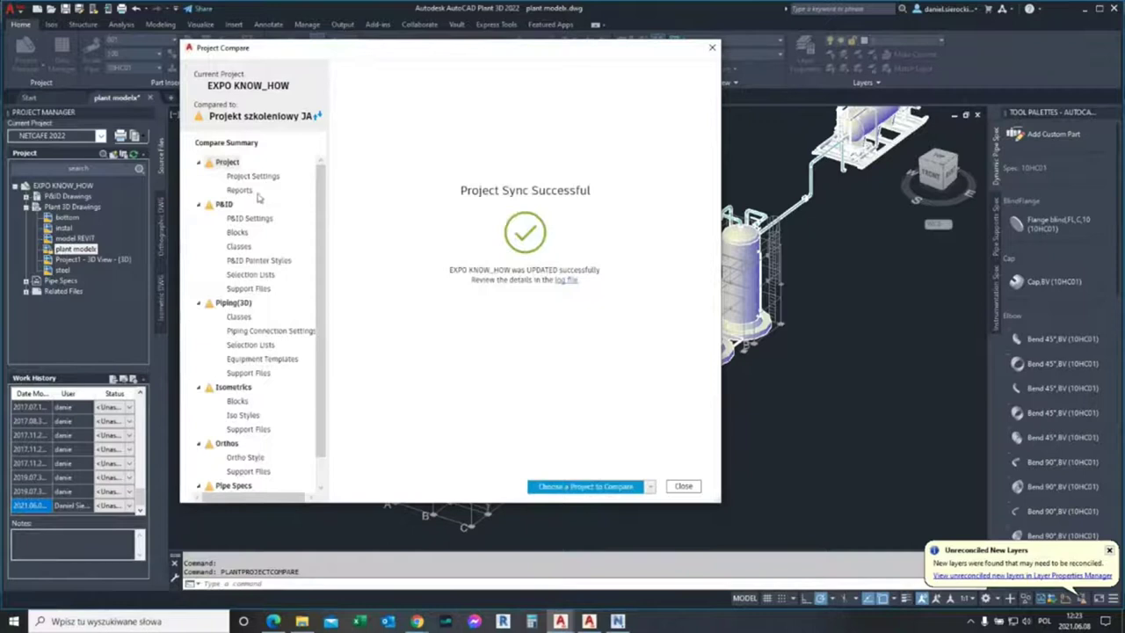
left_click(253, 176)
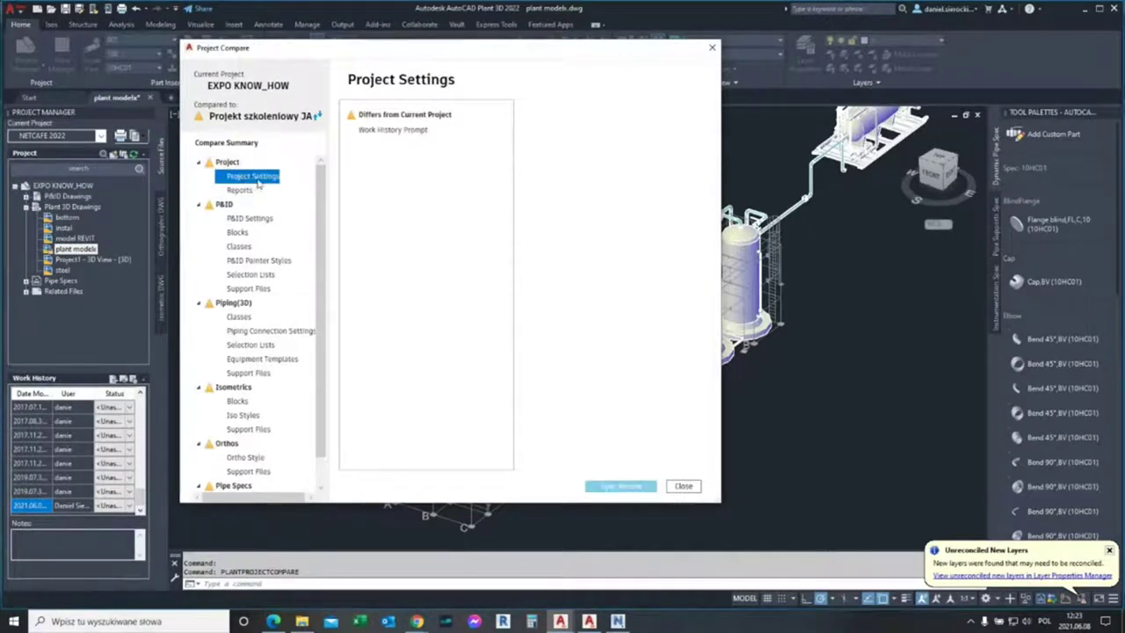
left_click(684, 486)
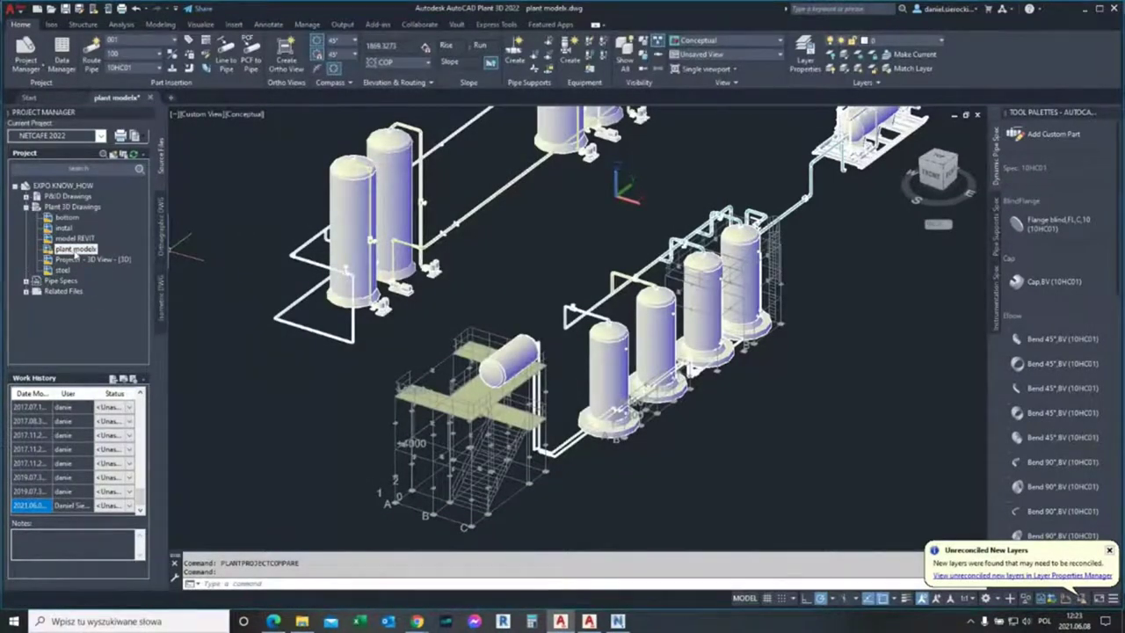
Step: Set the plant models drawing's PARAMETRY WŁASNE control number to 001
right_click(79, 252)
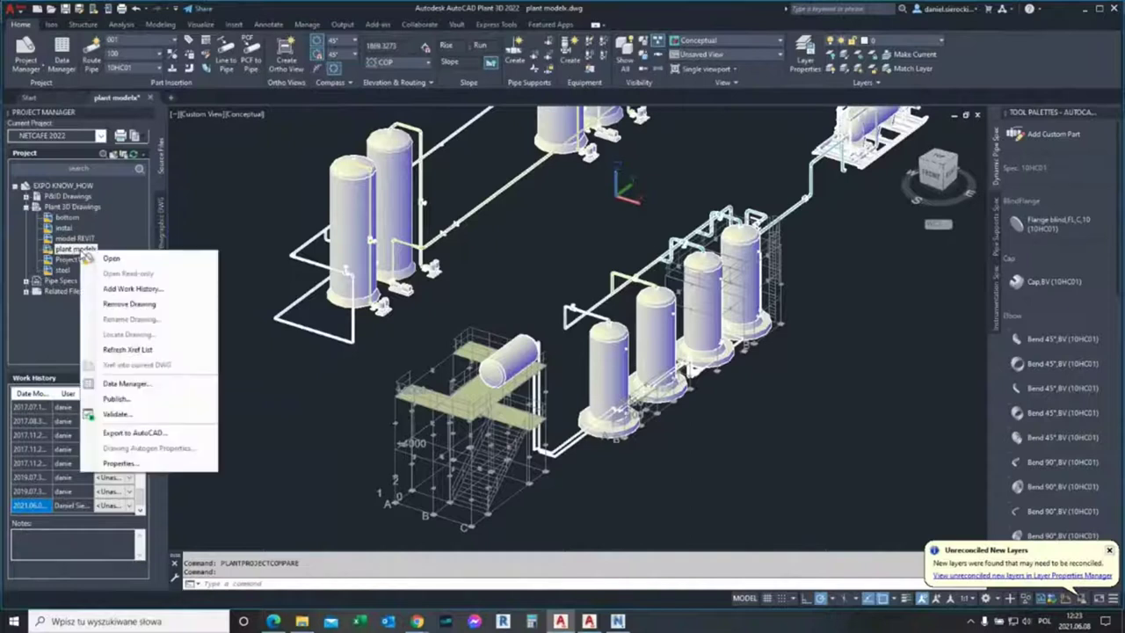
left_click(141, 463)
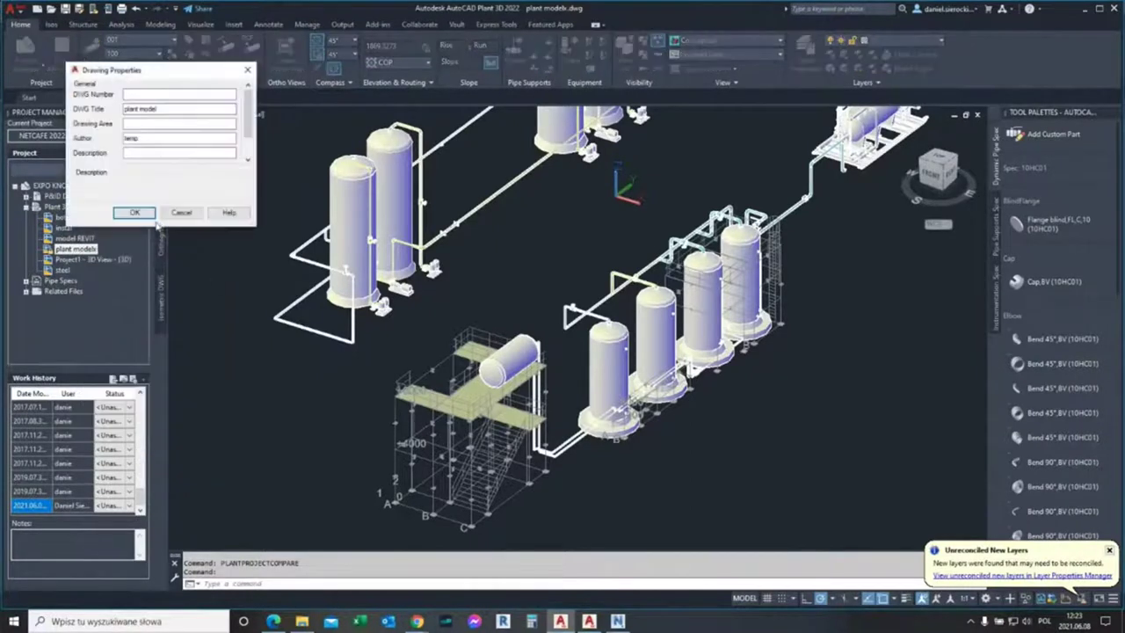
left_click(151, 94)
scroll(151, 94, "down", 2)
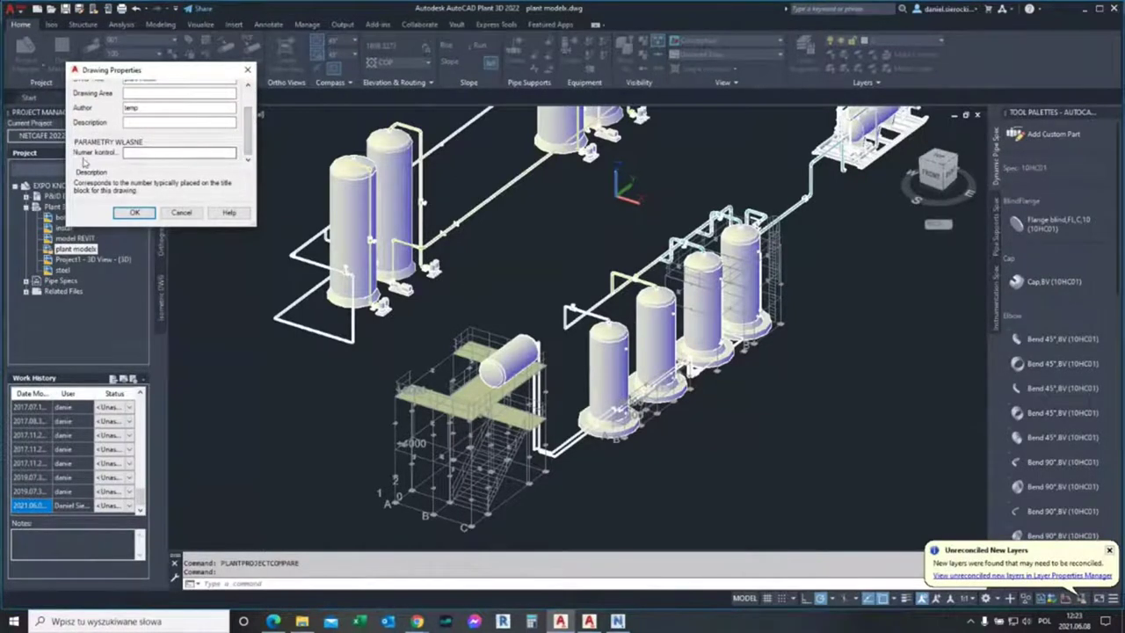
left_click(156, 152)
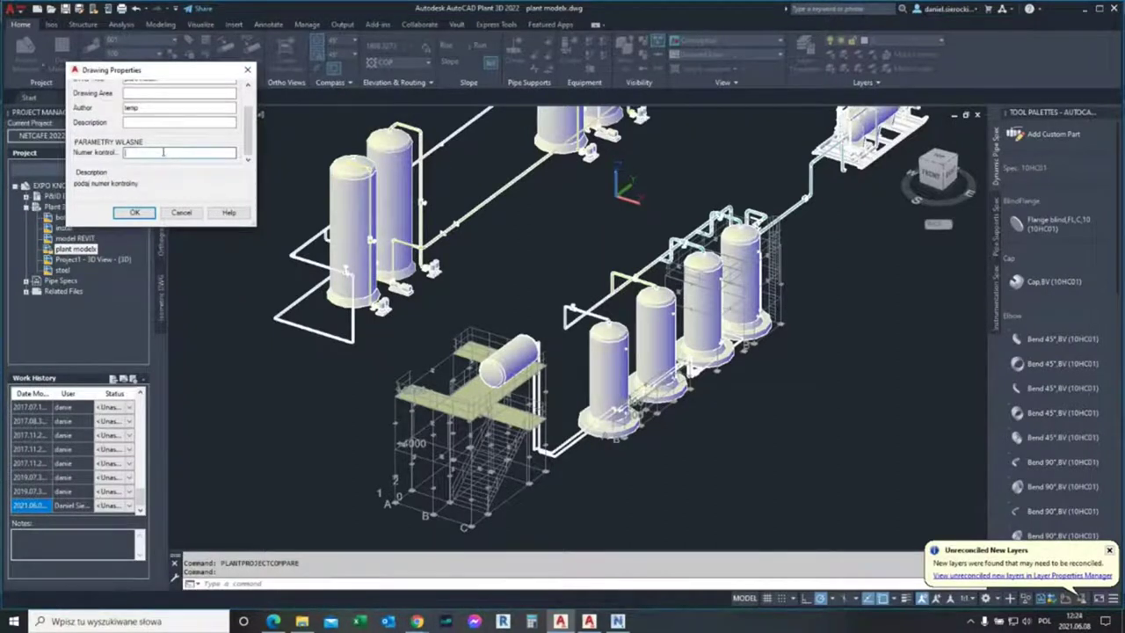
left_click(134, 212)
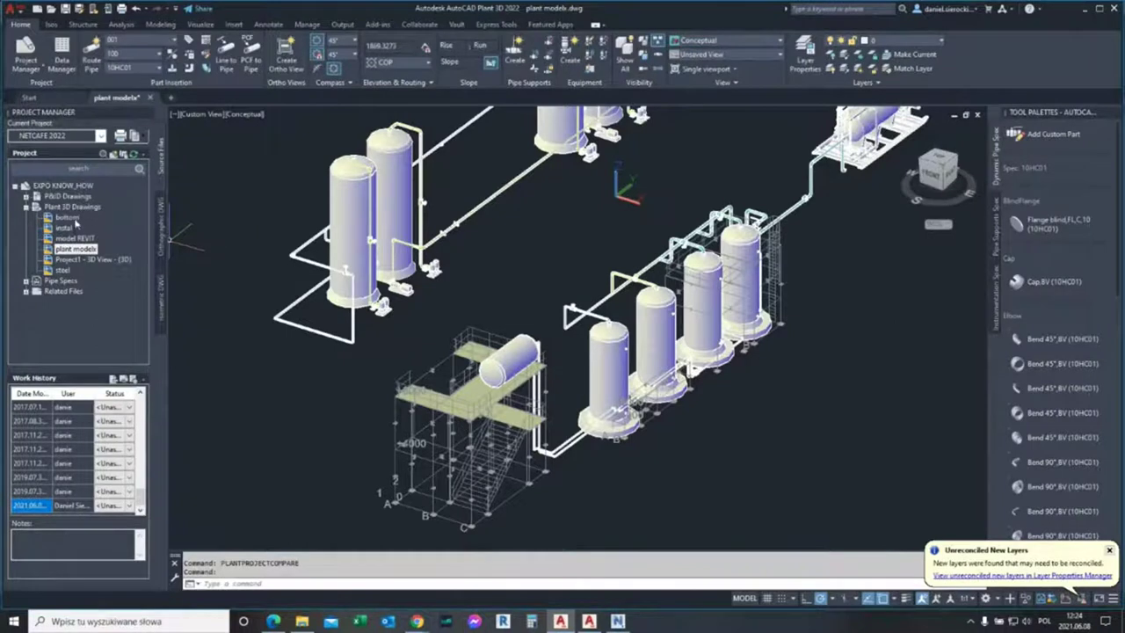
Step: Open Project Compare against the reference training project's Project.xml
left_click(29, 74)
left_click(60, 183)
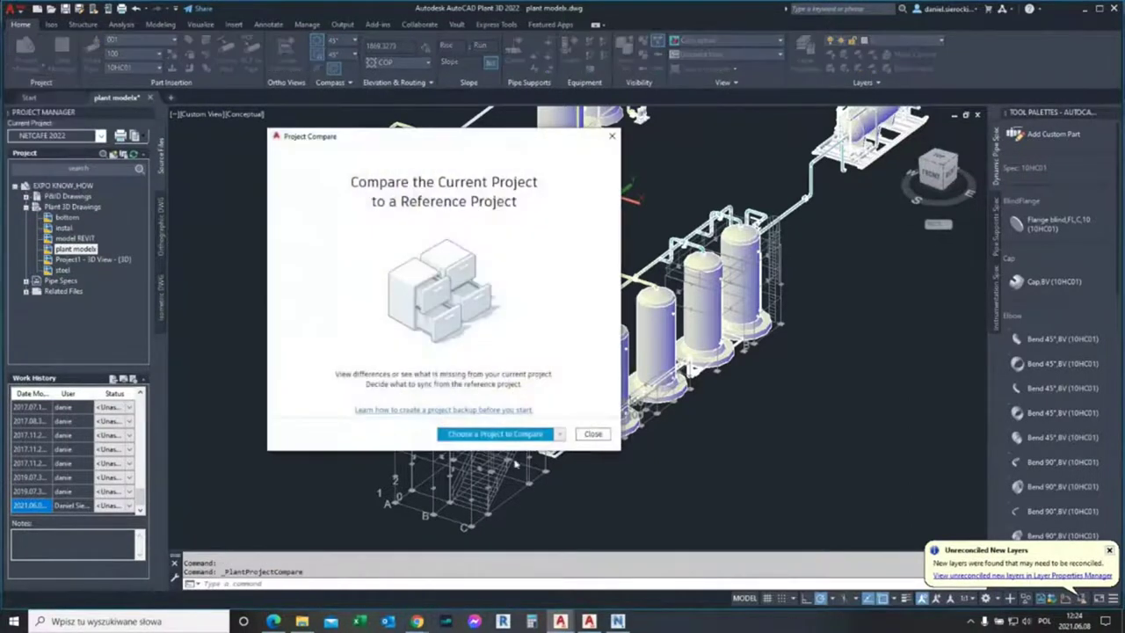
left_click(497, 435)
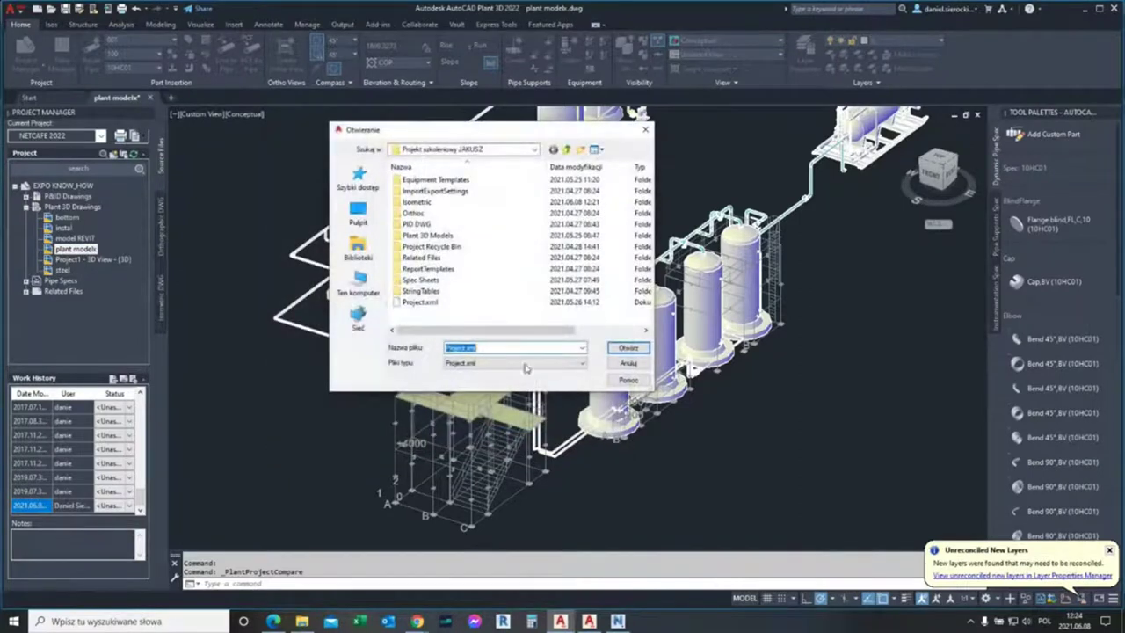
left_click(422, 302)
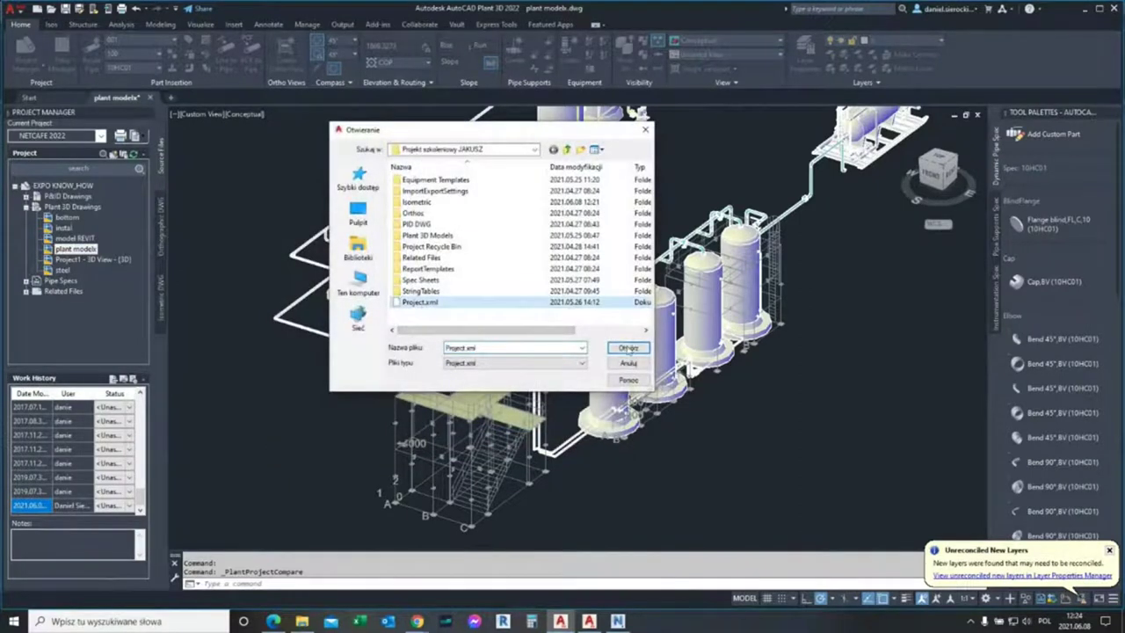
left_click(628, 348)
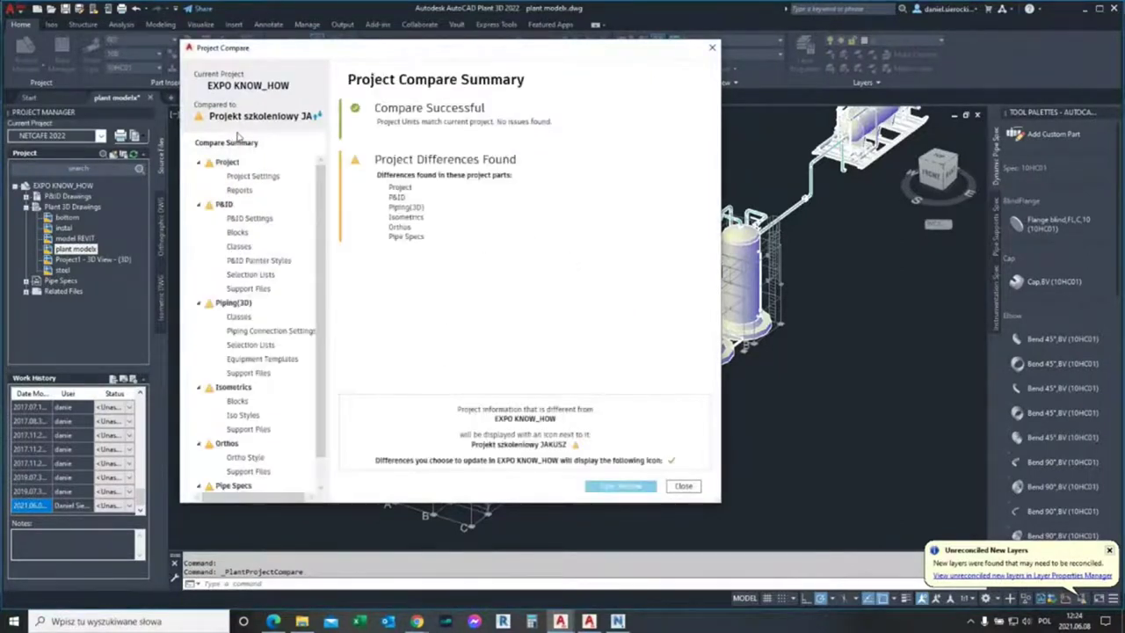
Step: Accept all Styl testowy iso style files, review the sync, and close
scroll(248, 211, "down", 1)
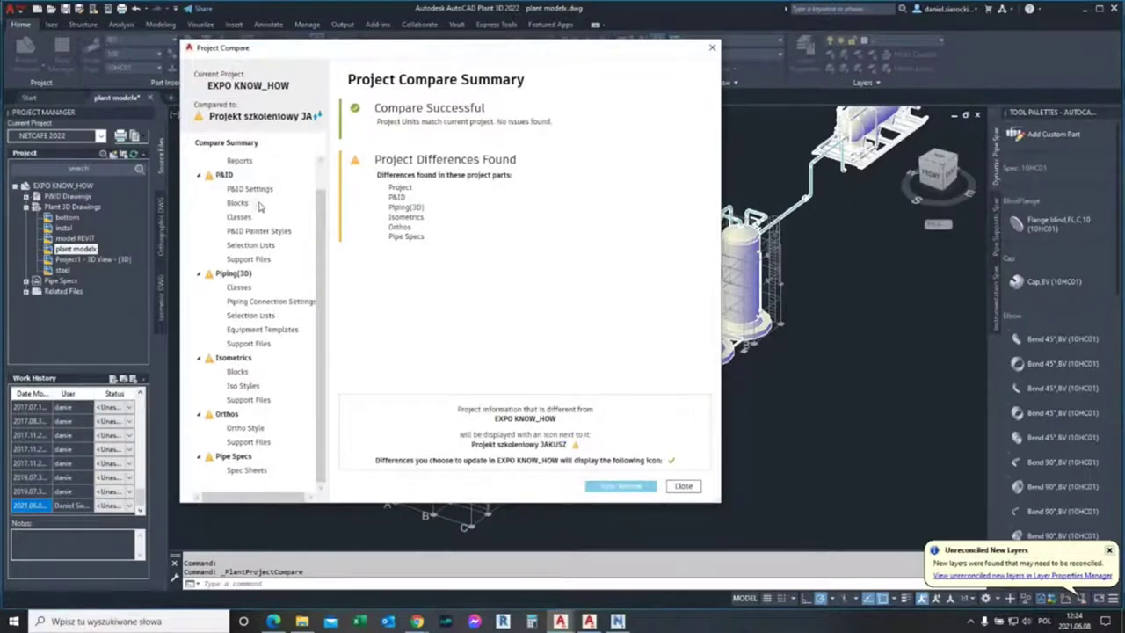
left_click(242, 387)
left_click(238, 399)
left_click(242, 389)
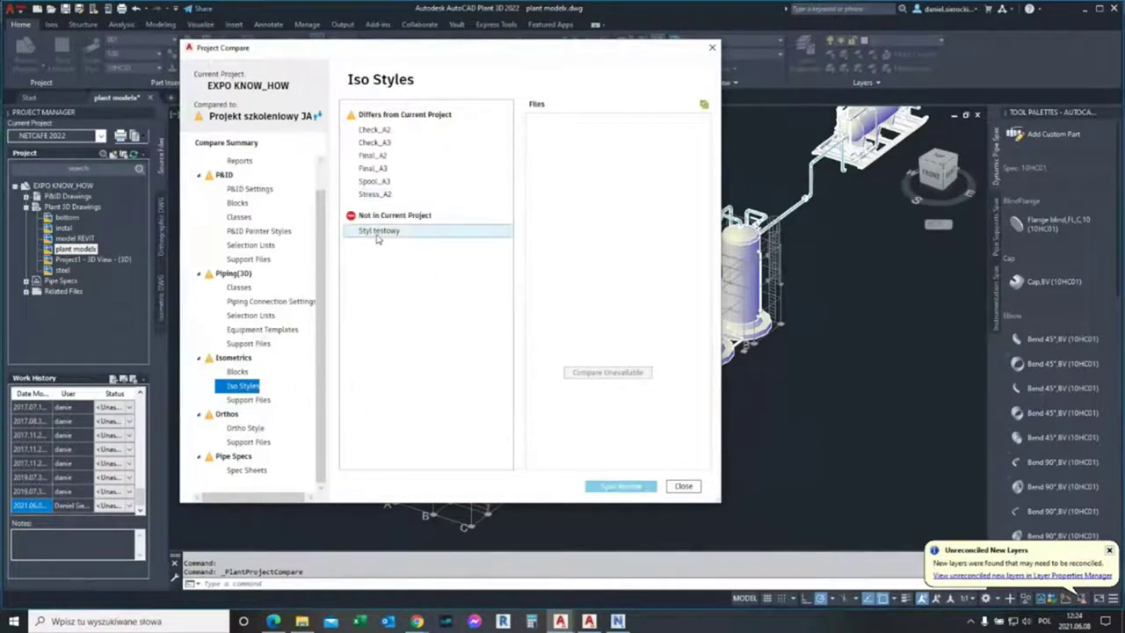
left_click(378, 235)
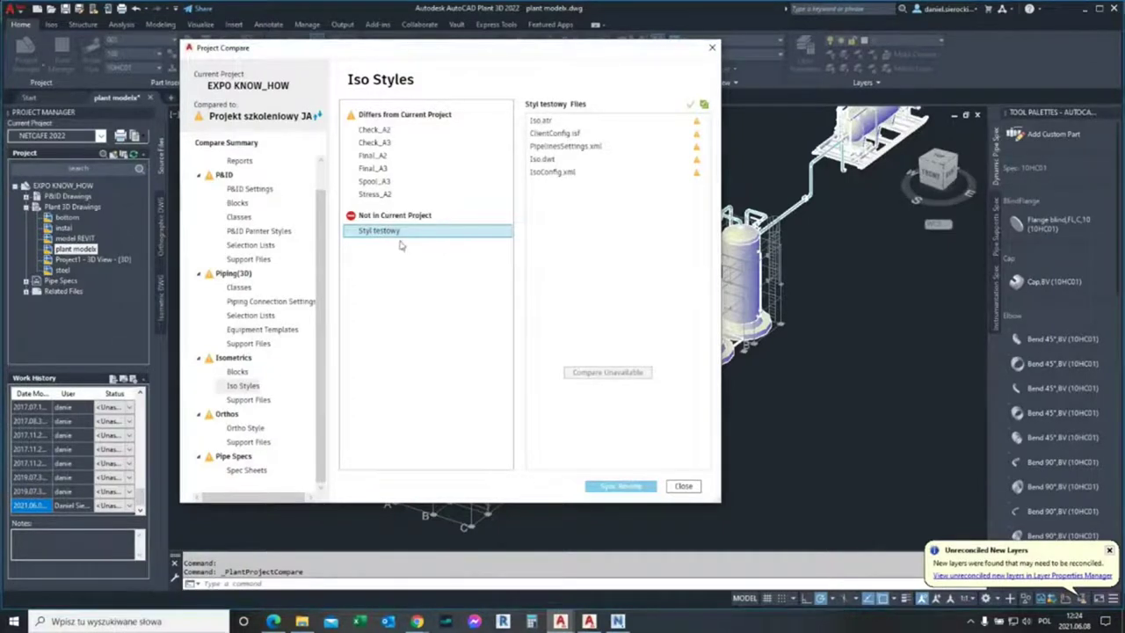
left_click(704, 104)
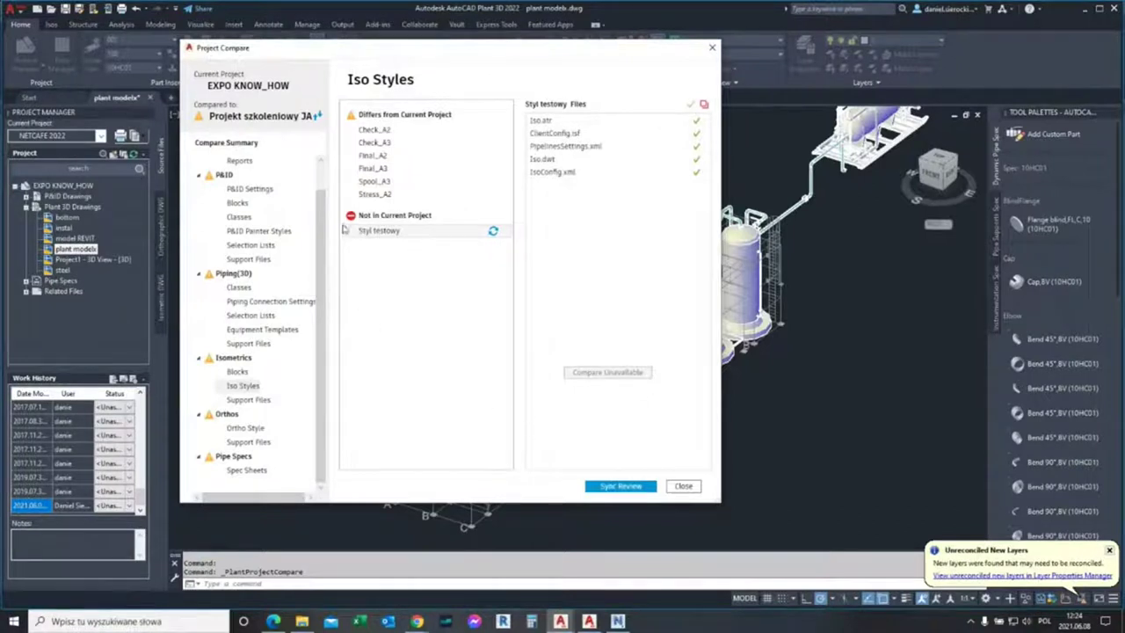
left_click(639, 489)
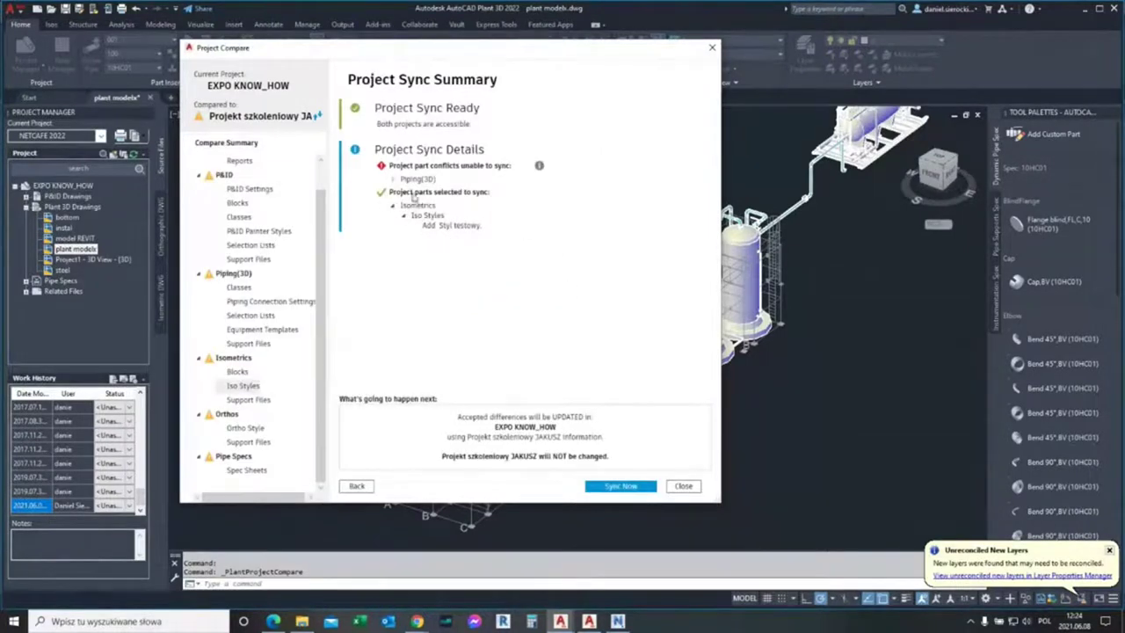
left_click(685, 488)
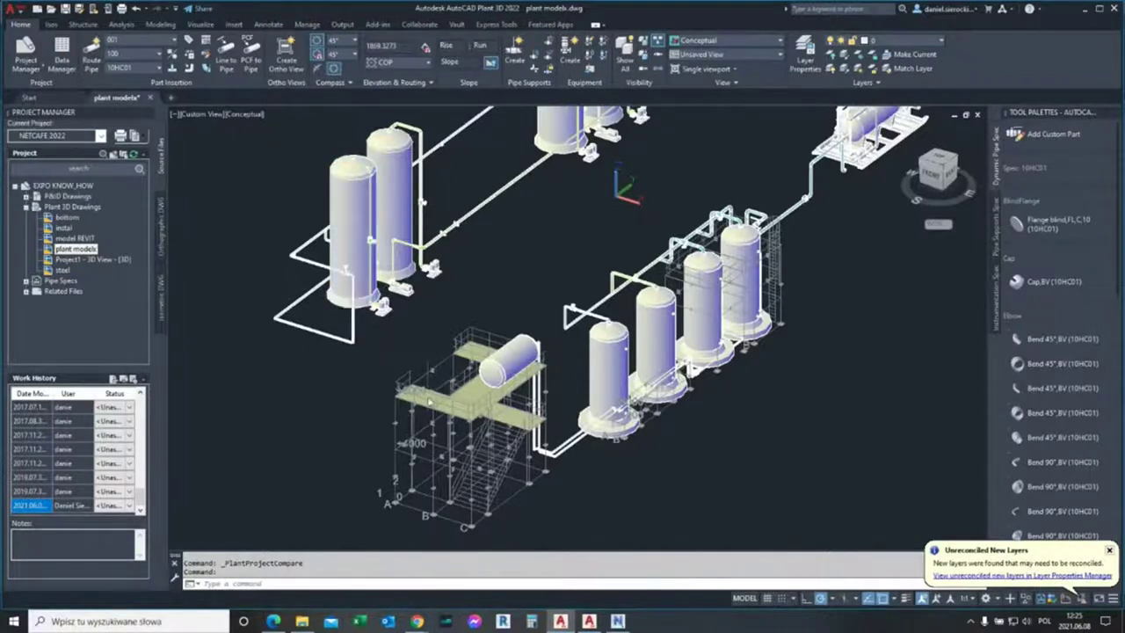
Step: Zoom out and orbit to a side view showing the entire plant model
scroll(428, 400, "down", 2)
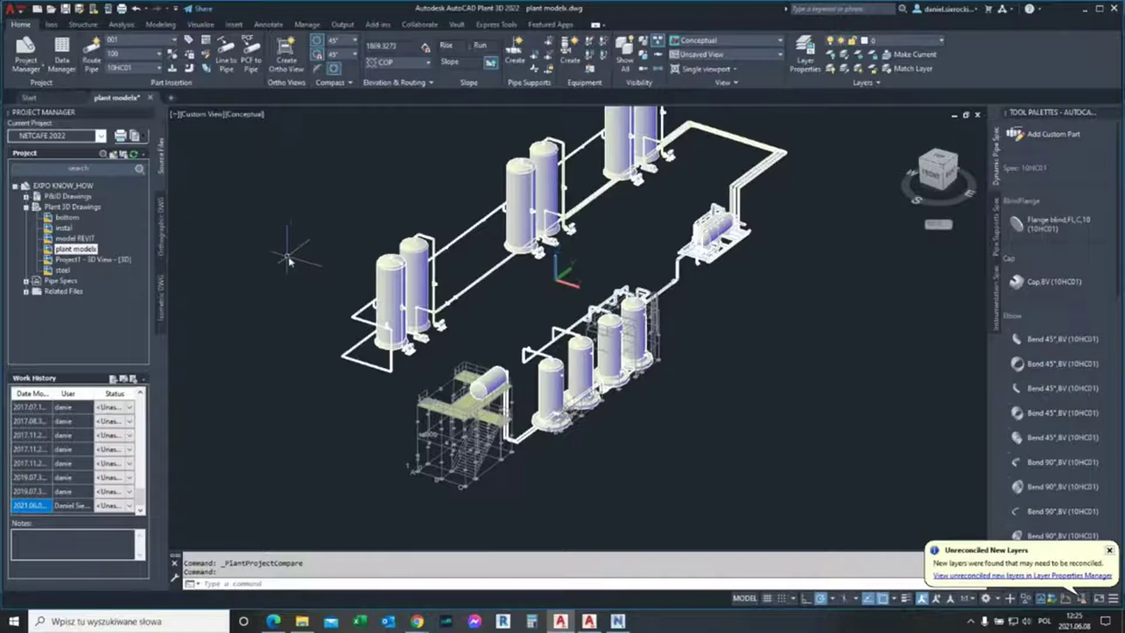
mouse_move(696, 408)
middle_mouse_down("shift")
mouse_move(631, 369)
mouse_move(533, 451)
middle_mouse_up("shift")
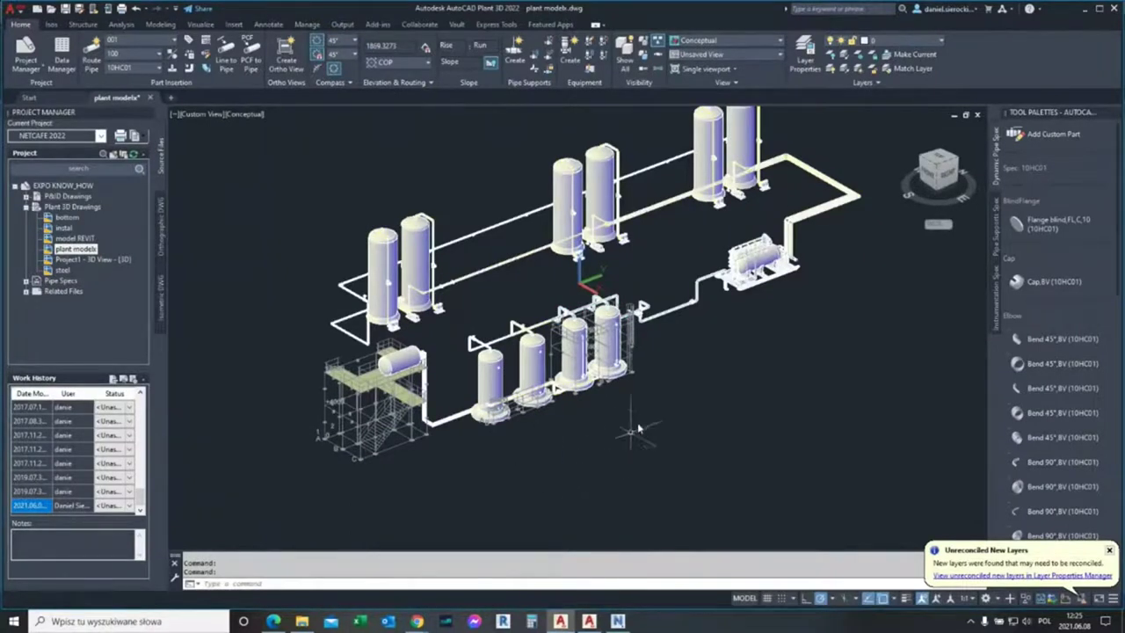
middle_click_drag(657, 386, 653, 447, "shift")
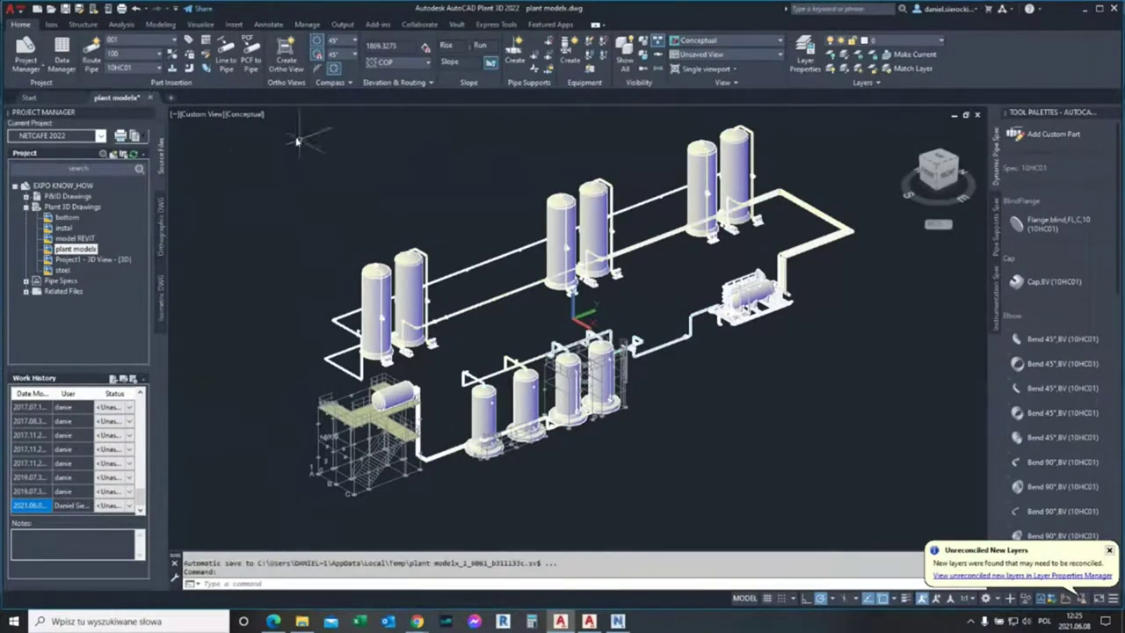
left_click(287, 65)
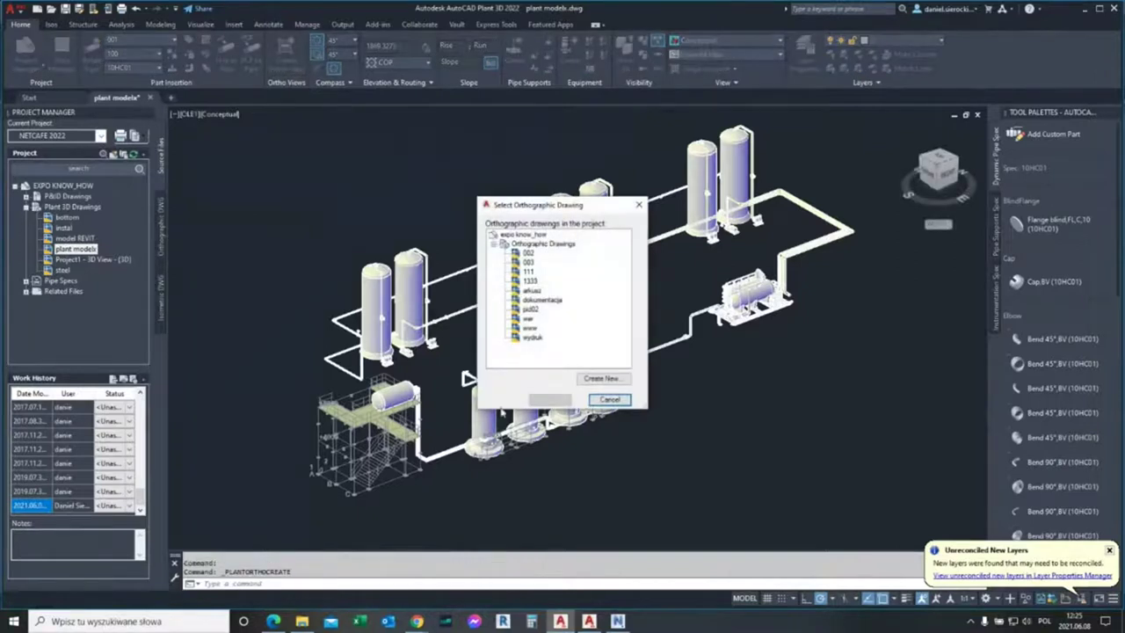
Step: Create new ortho drawing ADSK_001_001_rzuty 1 with fields ADSK, 001, 001 and overridden file name
left_click(603, 379)
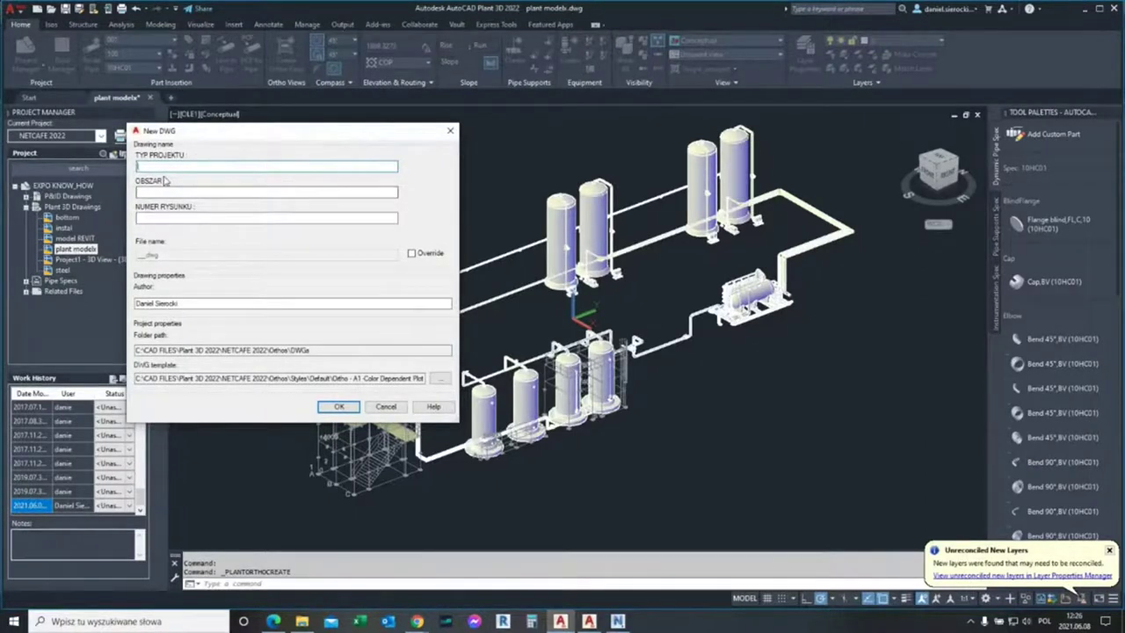
type("ADISK")
key("Tab")
type("001")
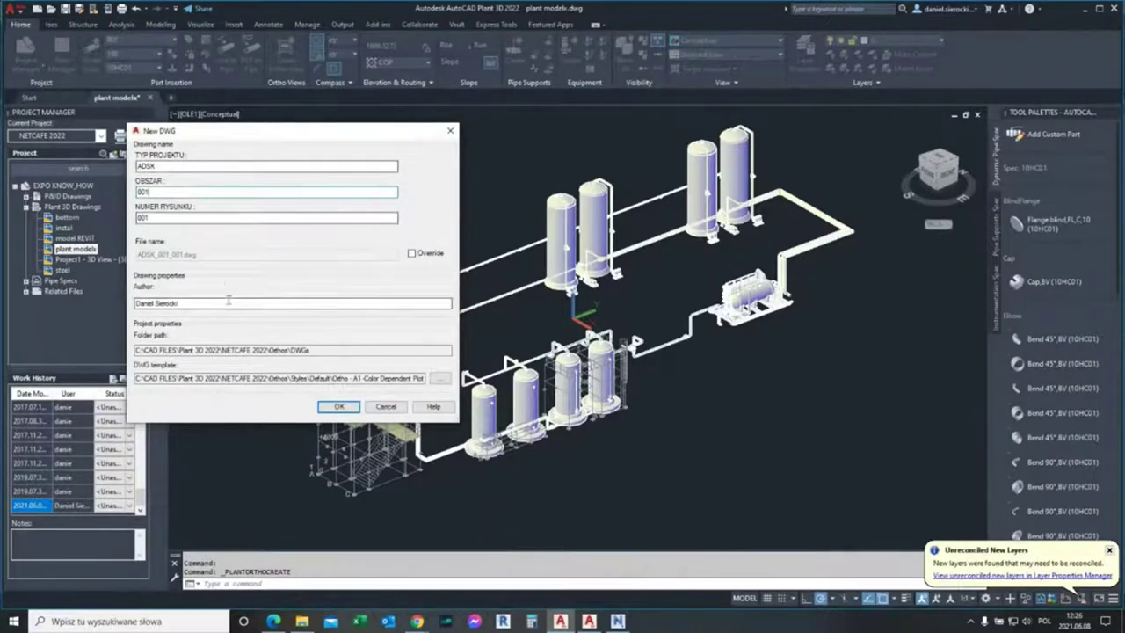
left_click(411, 254)
type("_rzuty 1")
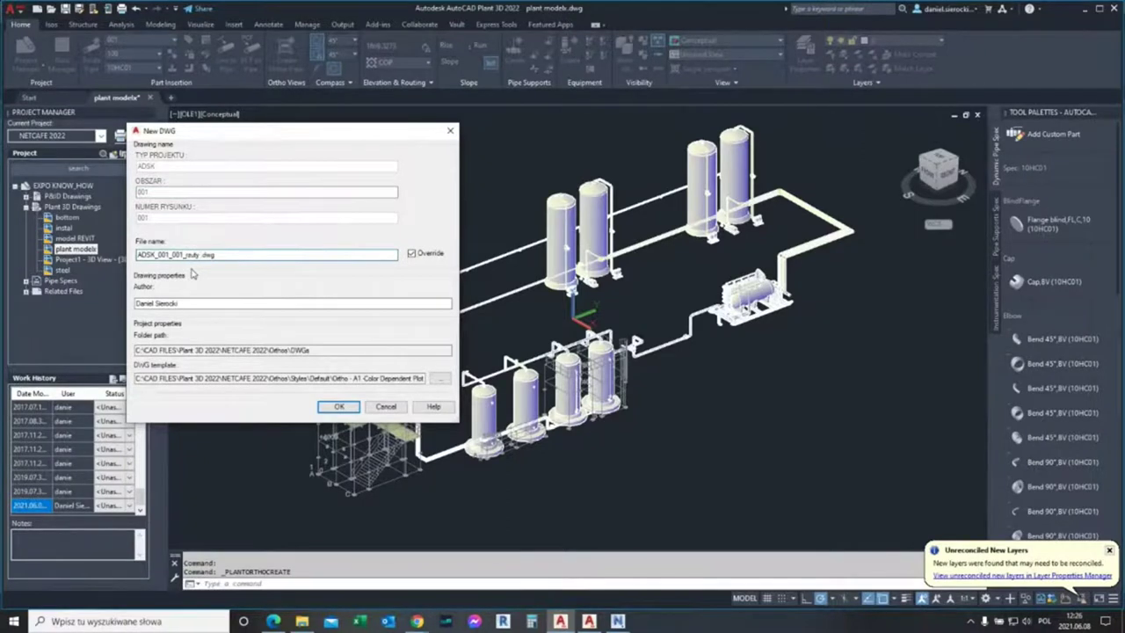
left_click(340, 406)
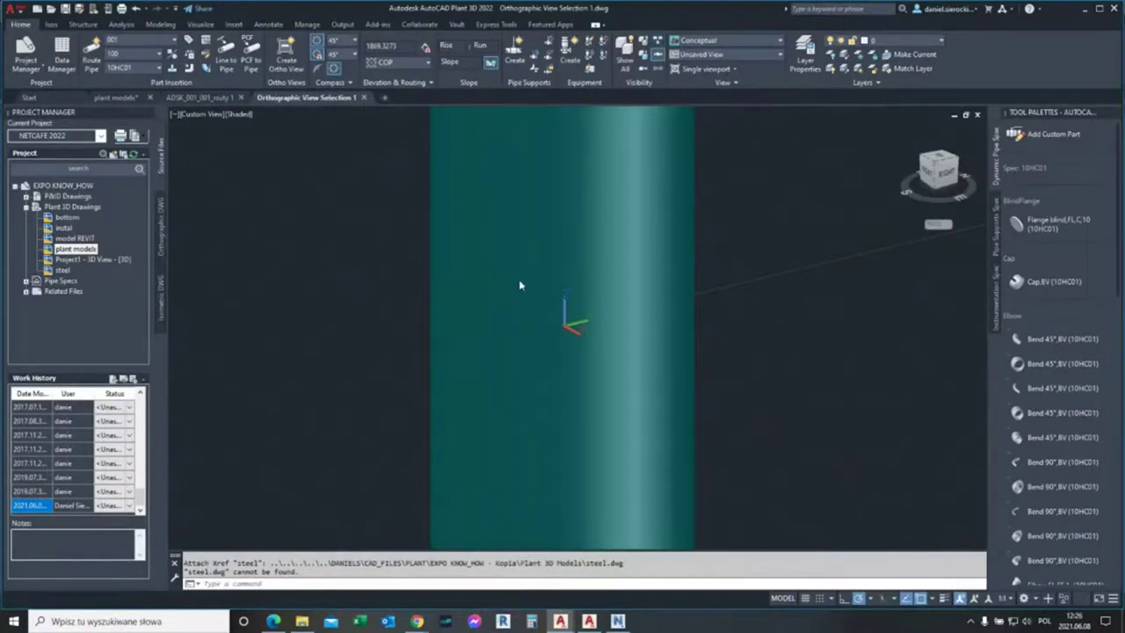
Step: Stretch the ortho cube's left face outward to enlarge its extents
scroll(519, 285, "down", 5)
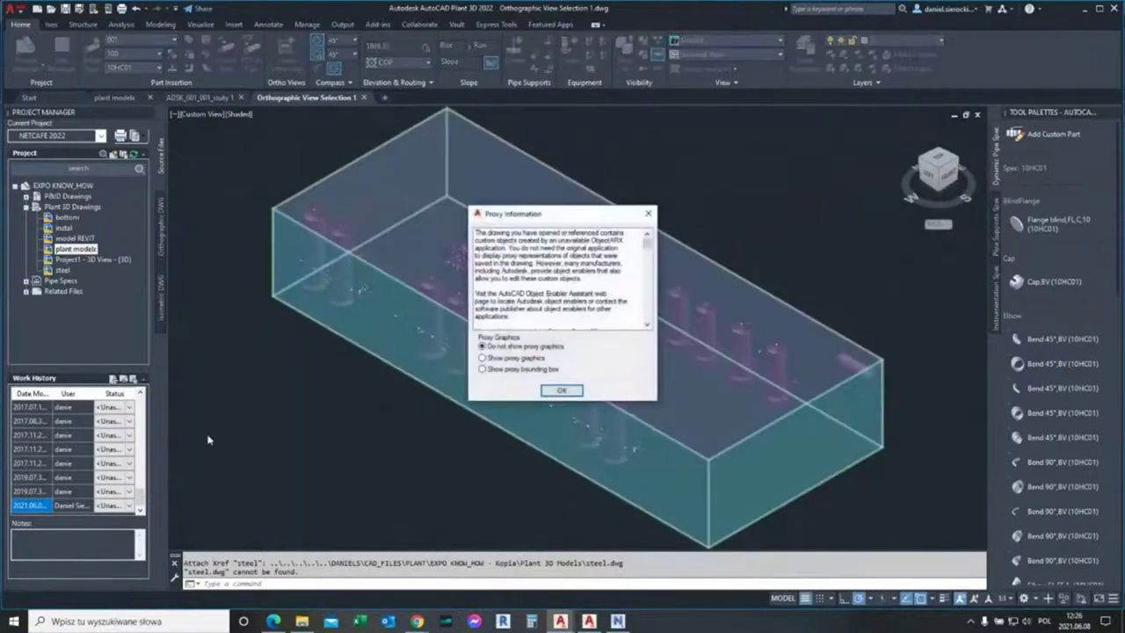
left_click(555, 389)
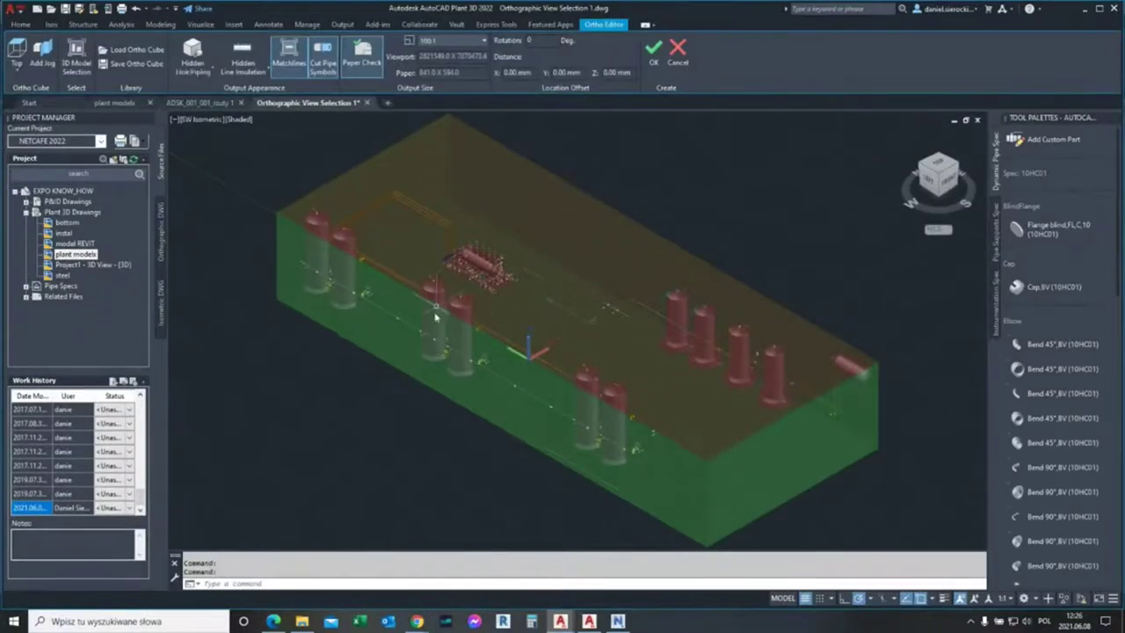
mouse_move(430, 447)
middle_mouse_down("shift")
mouse_move(326, 453)
mouse_move(283, 436)
middle_mouse_up("shift")
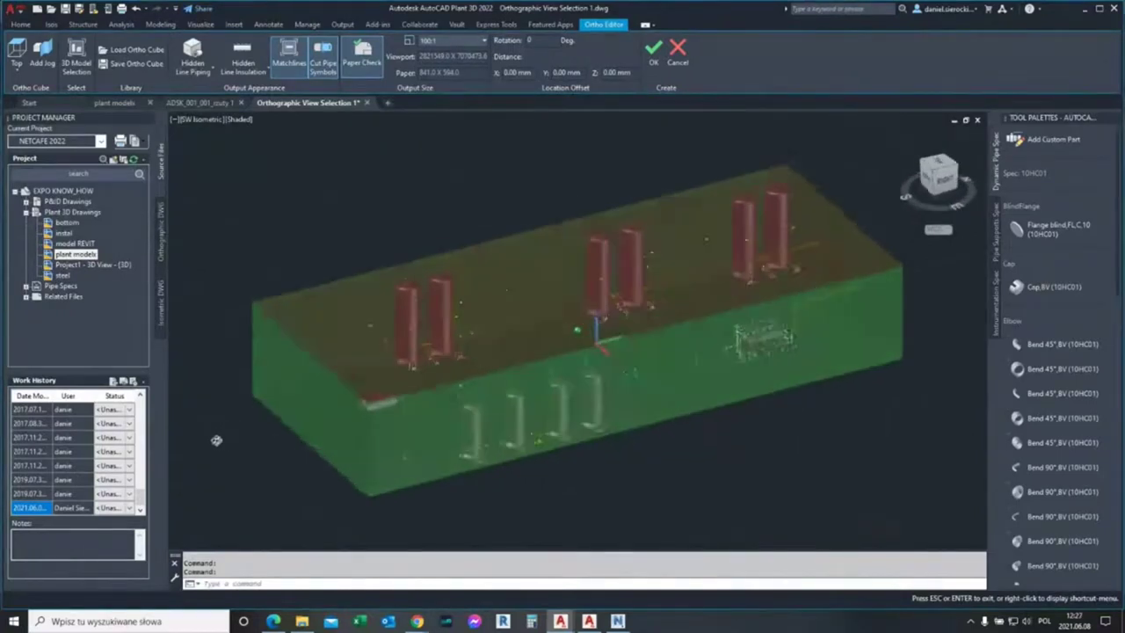
left_click(475, 363)
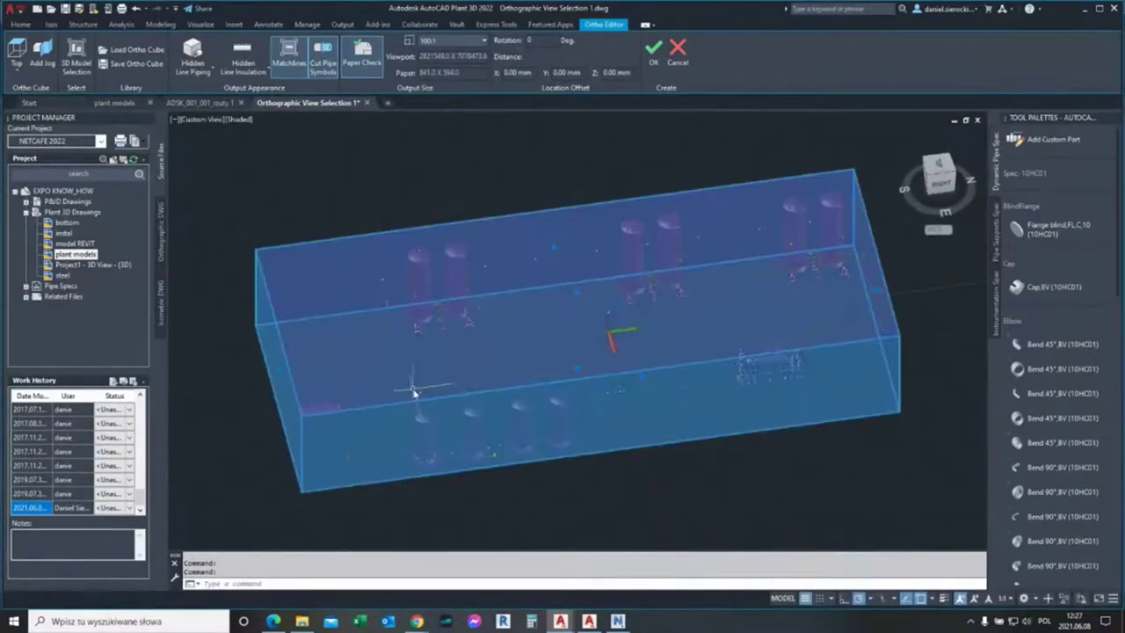
left_click(278, 372)
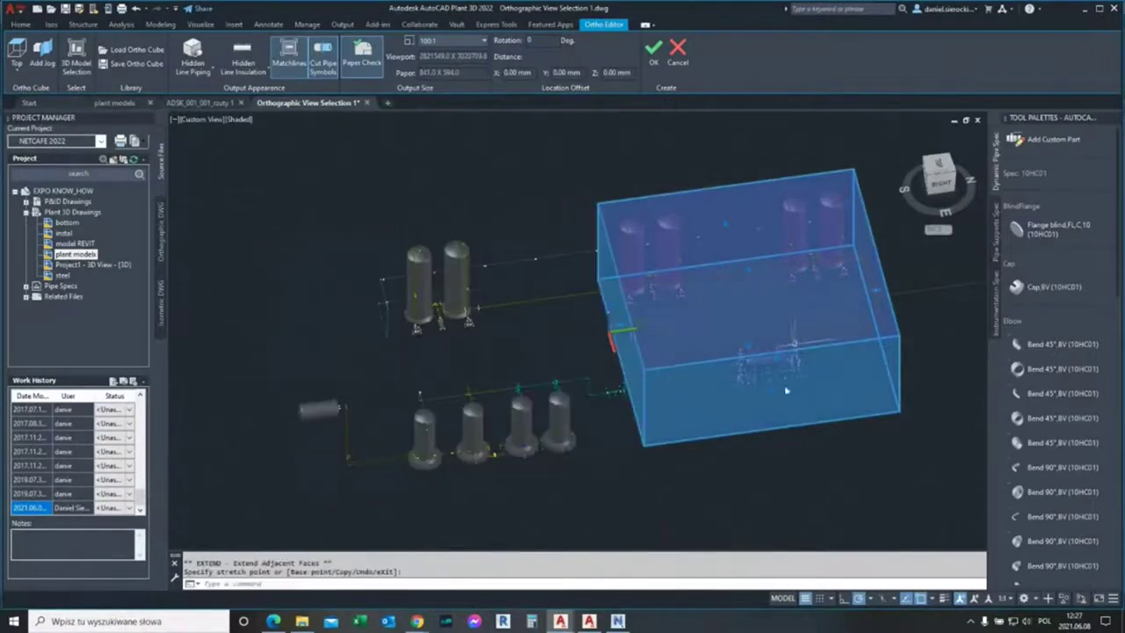
left_click(659, 381)
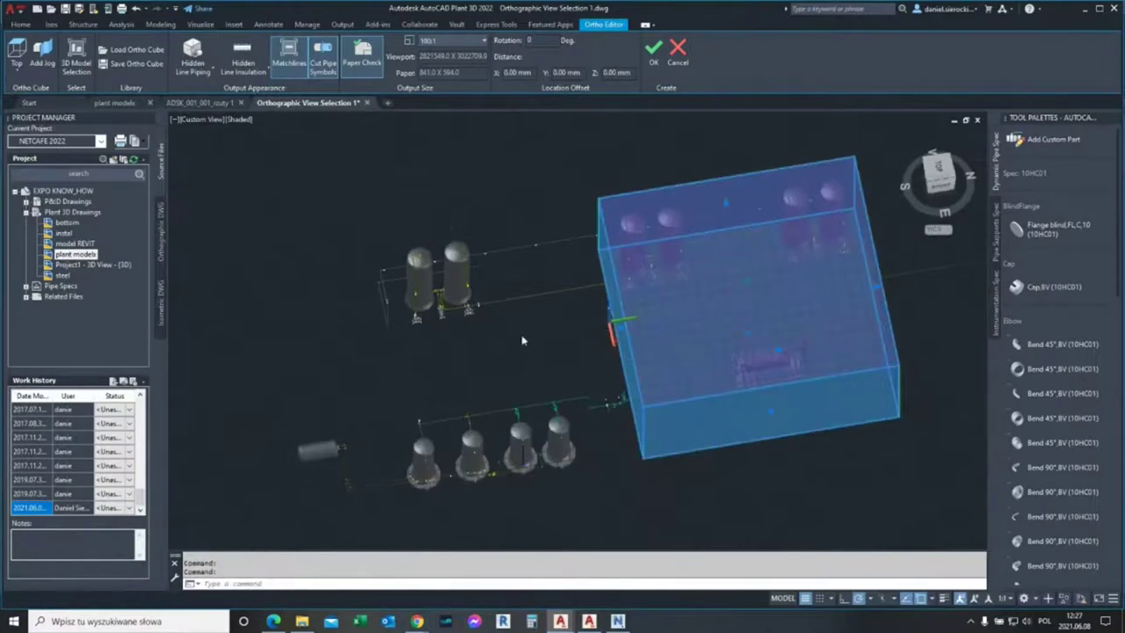
middle_click_drag(559, 336, 439, 364, "shift")
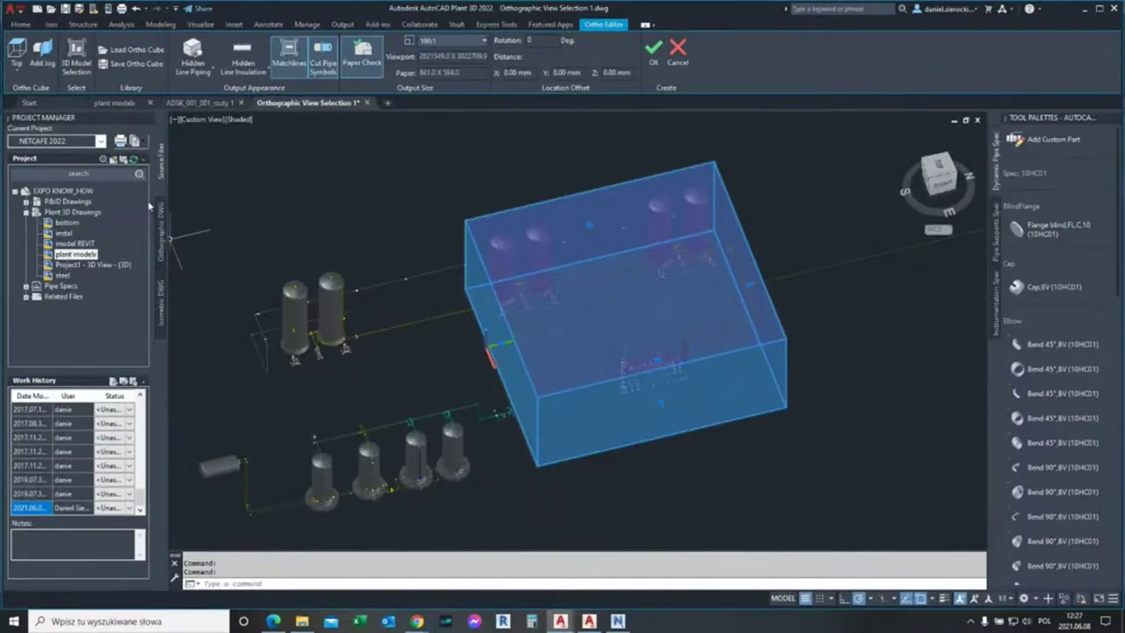
Step: Add the steel model to the ortho view's reference models
left_click(74, 60)
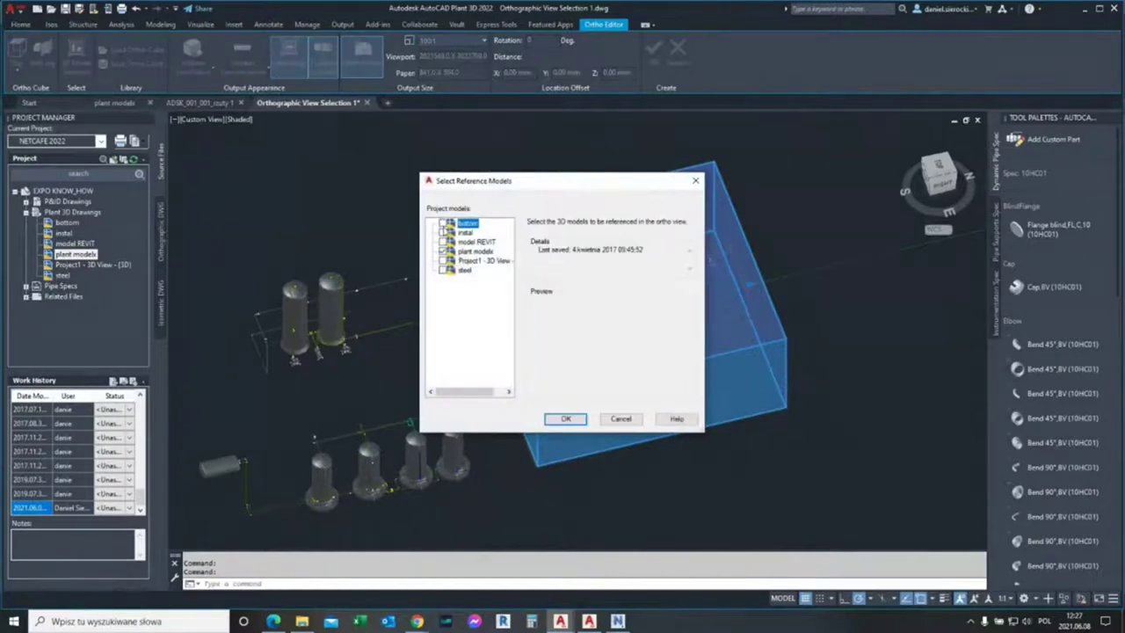
left_click(460, 274)
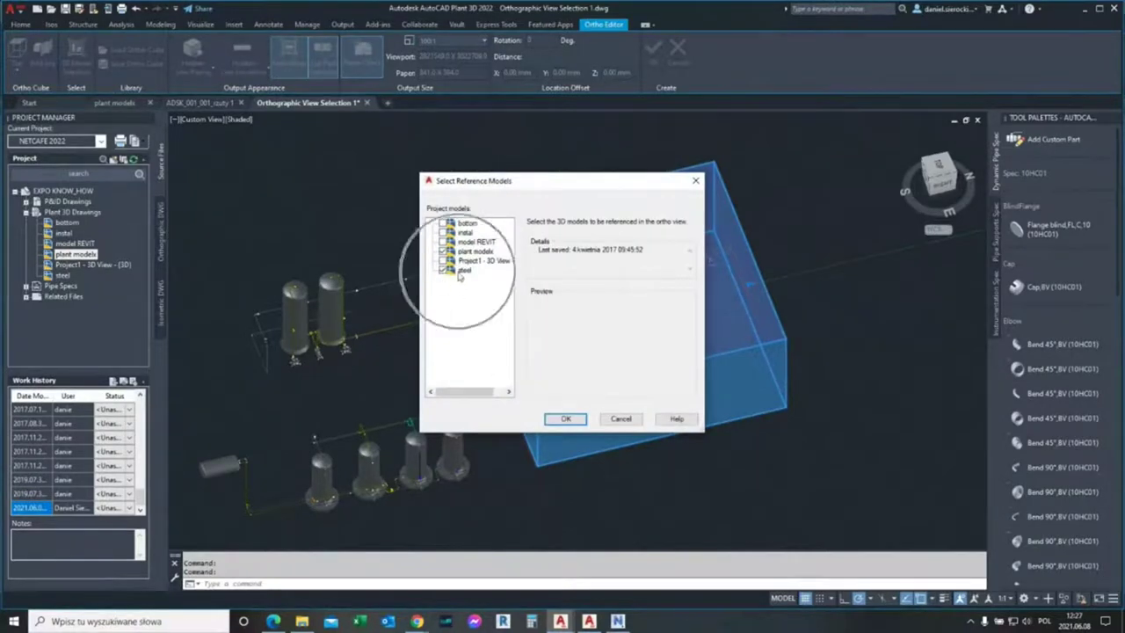
left_click(565, 418)
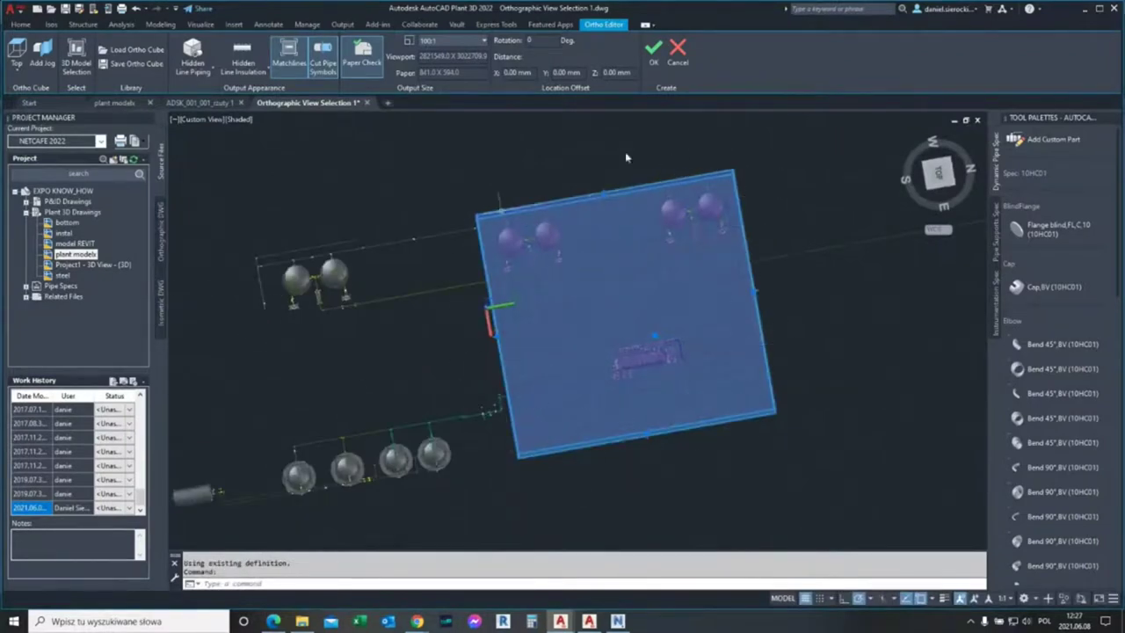
Step: Set the ortho cube's view direction to Top, passing through NW Isometric first
mouse_move(363, 390)
left_mouse_down("shift")
mouse_move(447, 346)
mouse_move(450, 296)
left_mouse_up("shift")
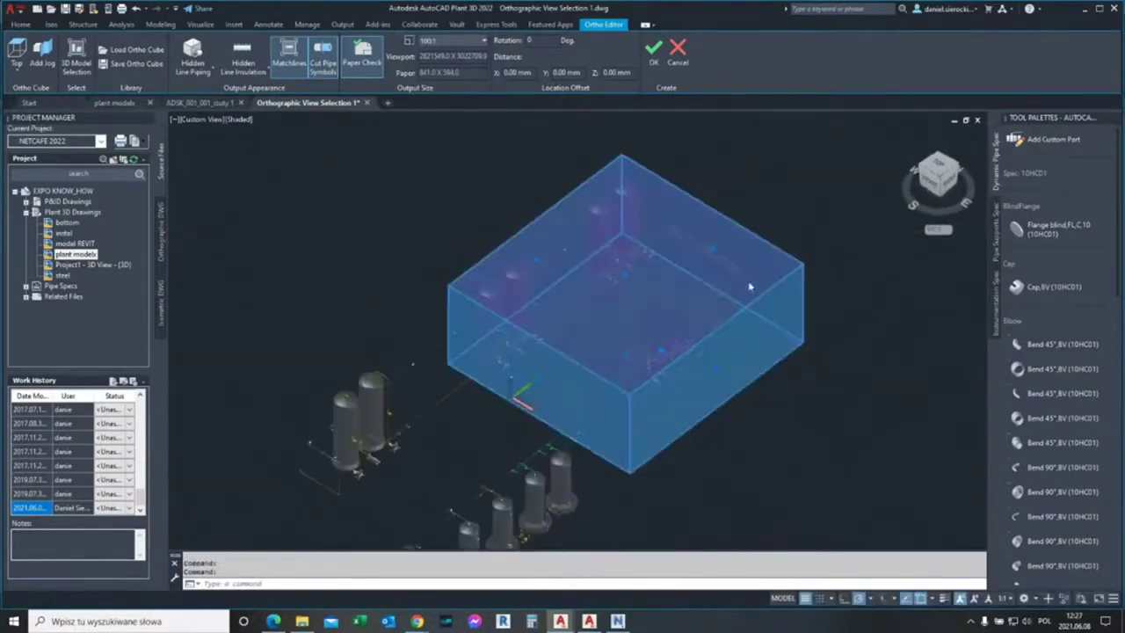
middle_click_drag(758, 453, 705, 434)
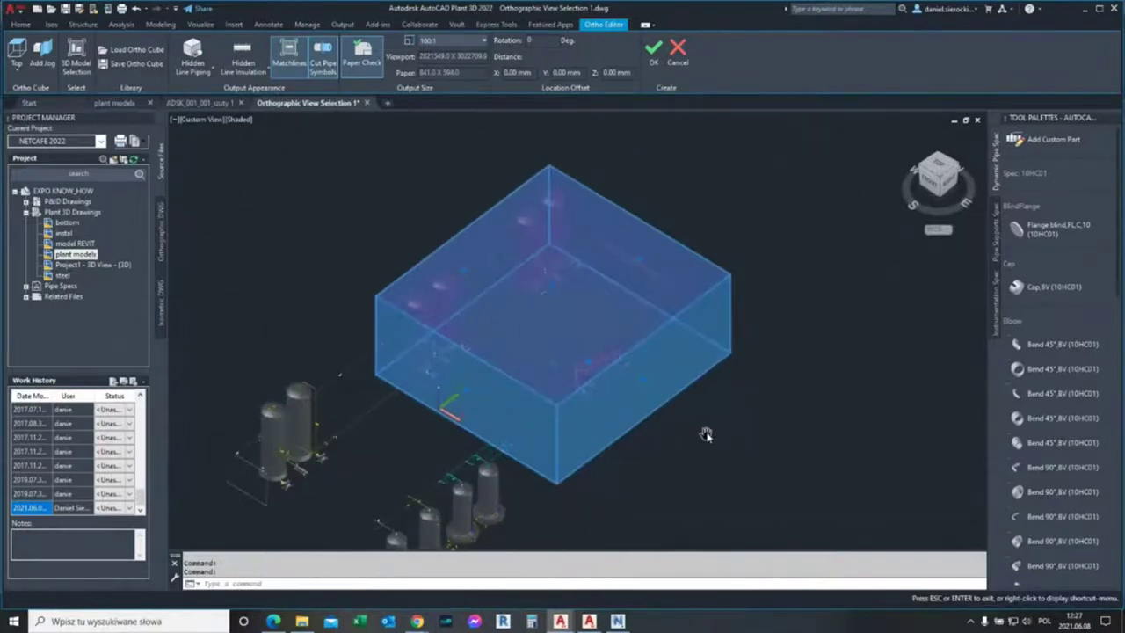
left_click(20, 75)
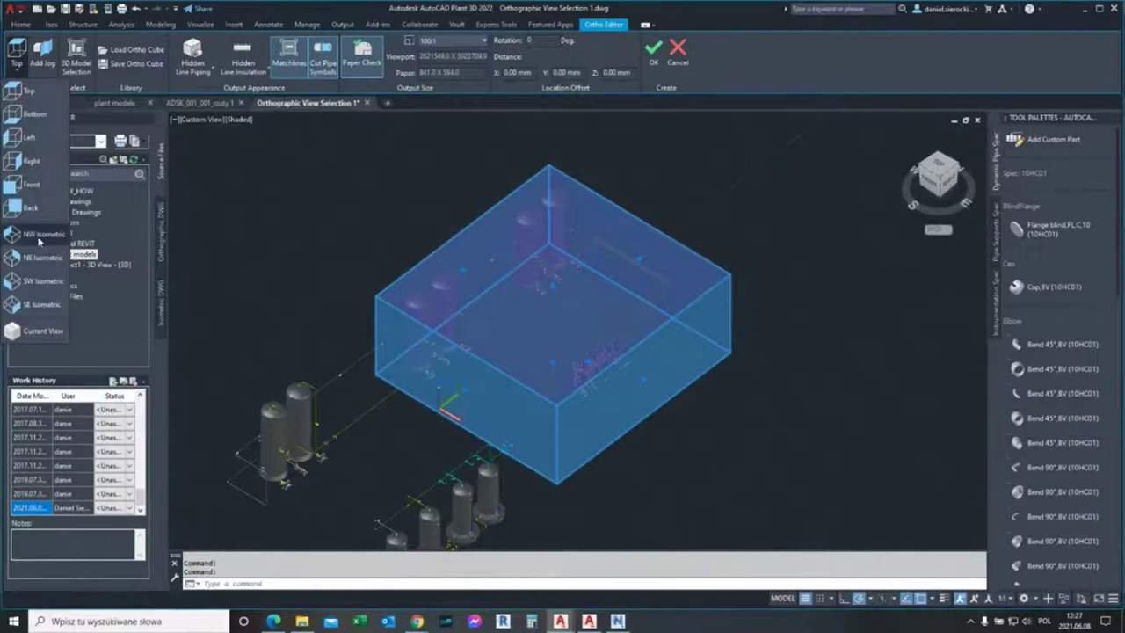
left_click(39, 235)
mouse_move(743, 469)
middle_mouse_down("shift")
mouse_move(758, 466)
mouse_move(472, 520)
mouse_move(459, 485)
middle_mouse_up("shift")
left_click(32, 76)
left_click(35, 91)
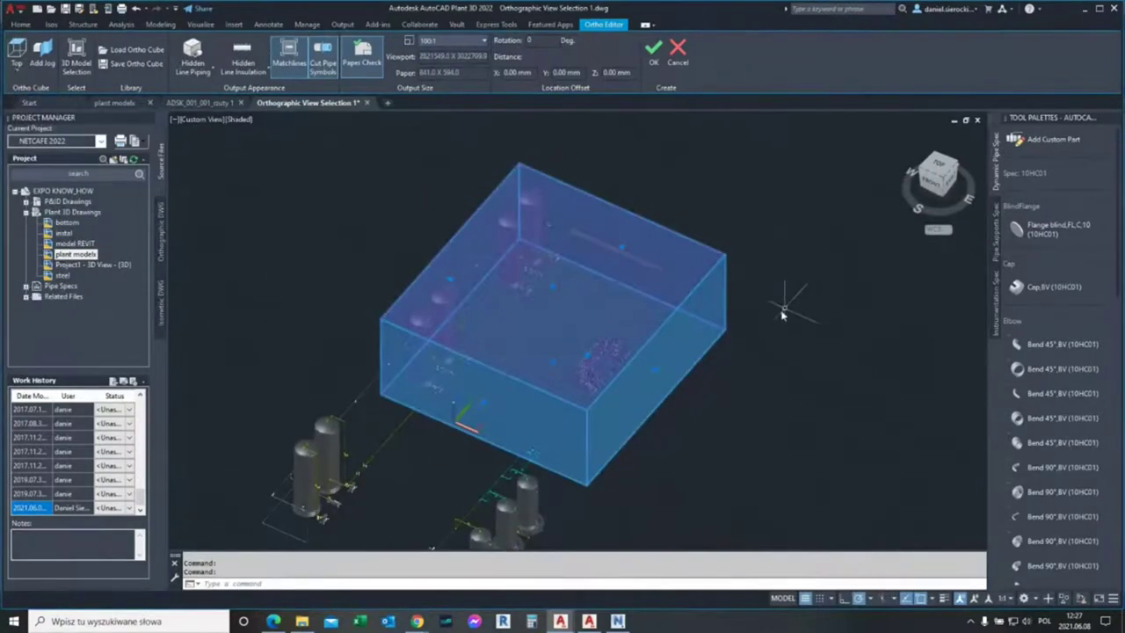
Step: Tilt the view to plan and turn on Cut Pipe Symbols and Paper Check
scroll(465, 284, "down", 3)
scroll(545, 279, "down", 2)
scroll(598, 275, "down", 3)
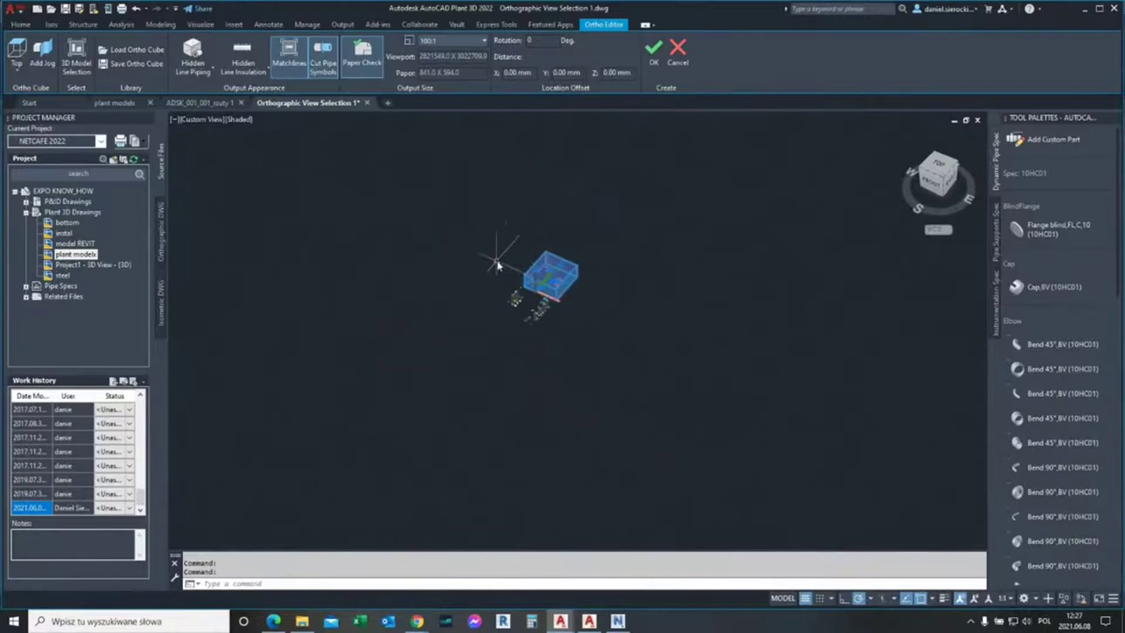
middle_click_drag(576, 229, 565, 274, "shift")
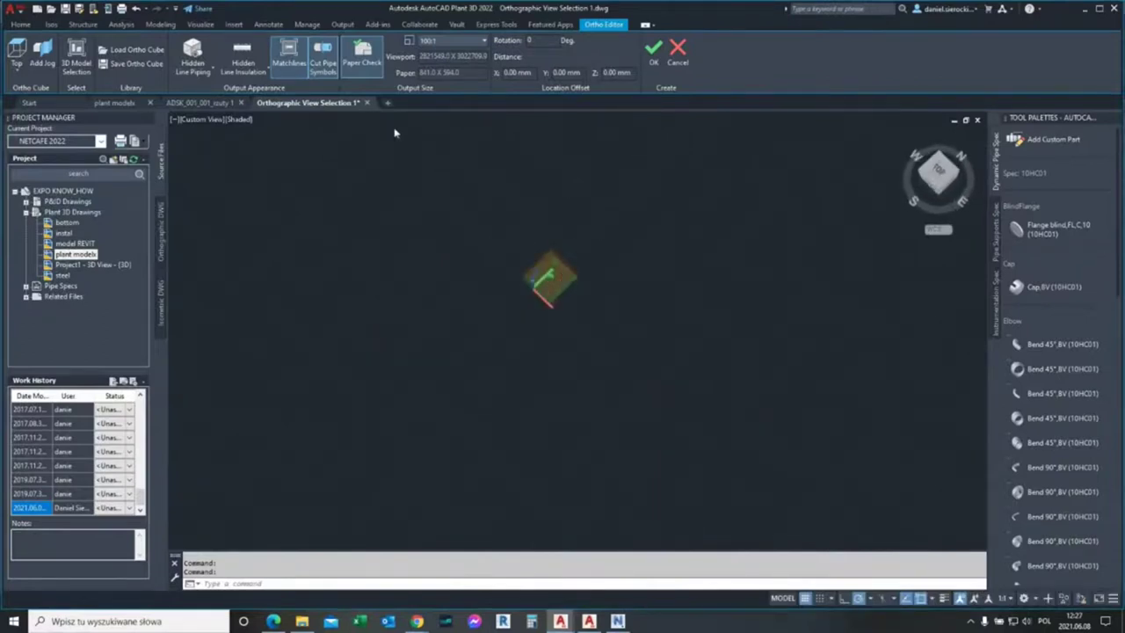
left_click(323, 69)
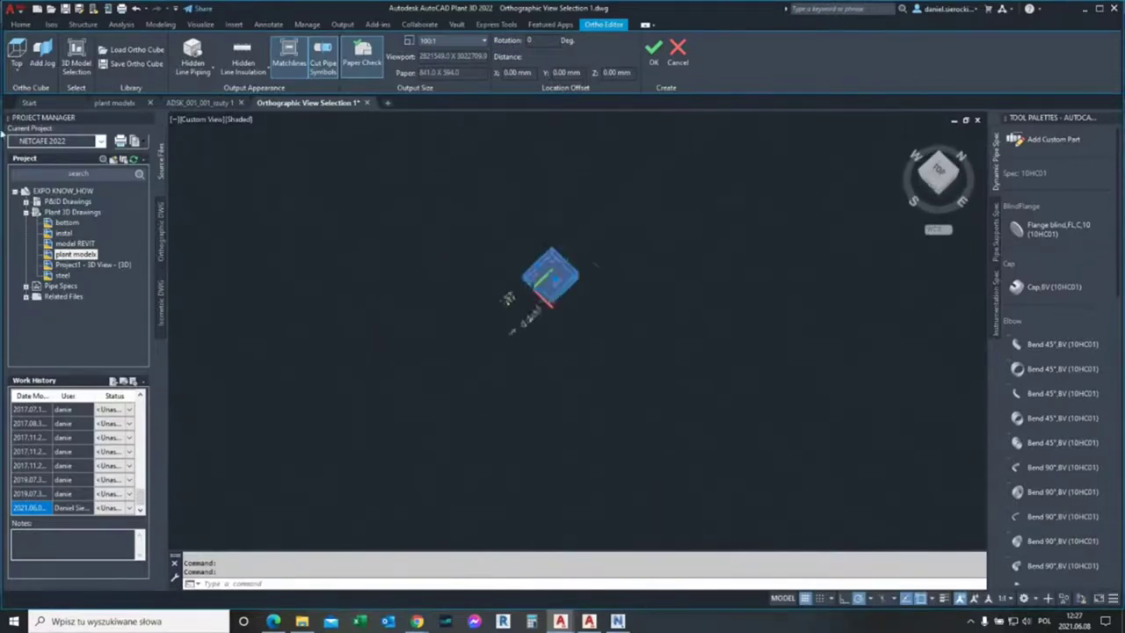
left_click(366, 70)
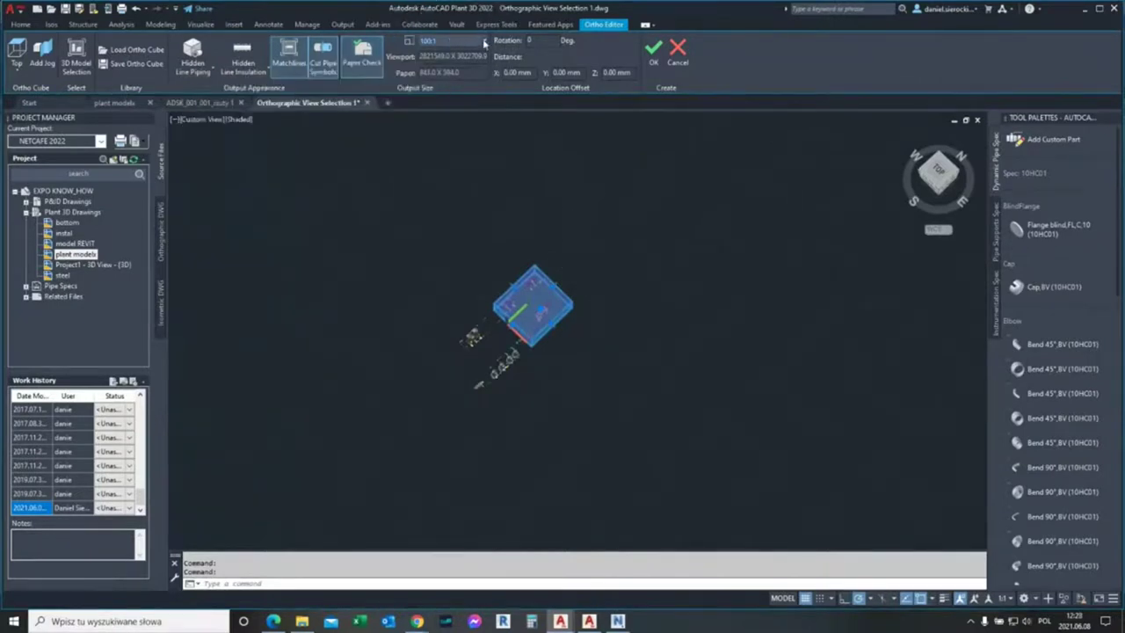
Step: Set the ortho view scale to 1:100 and orbit to a straight top view
left_click(484, 42)
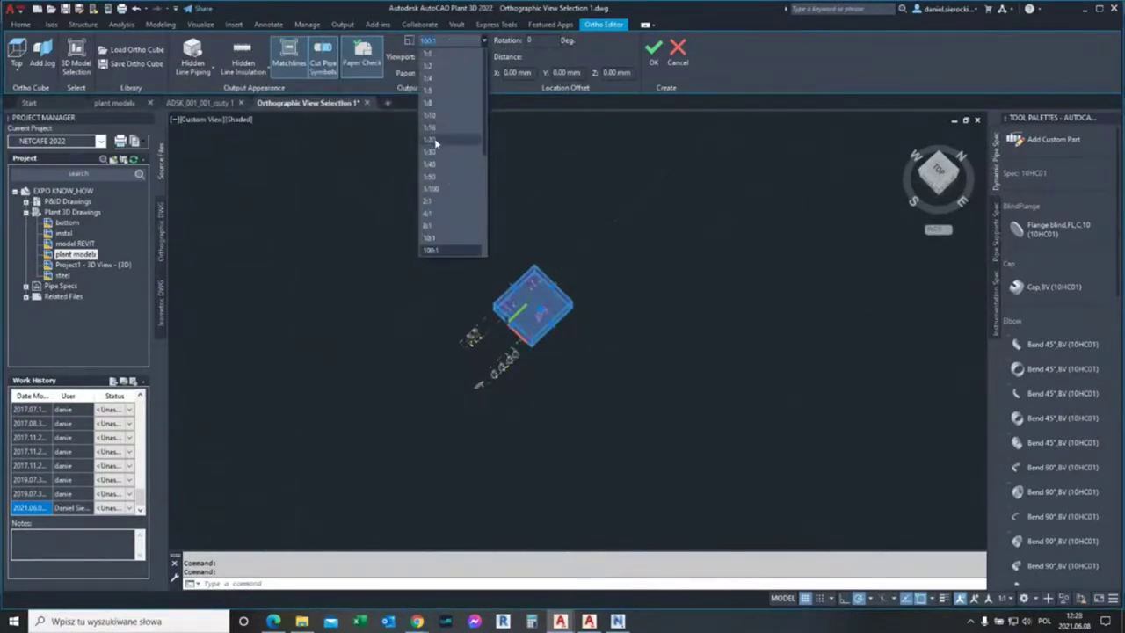
left_click(444, 188)
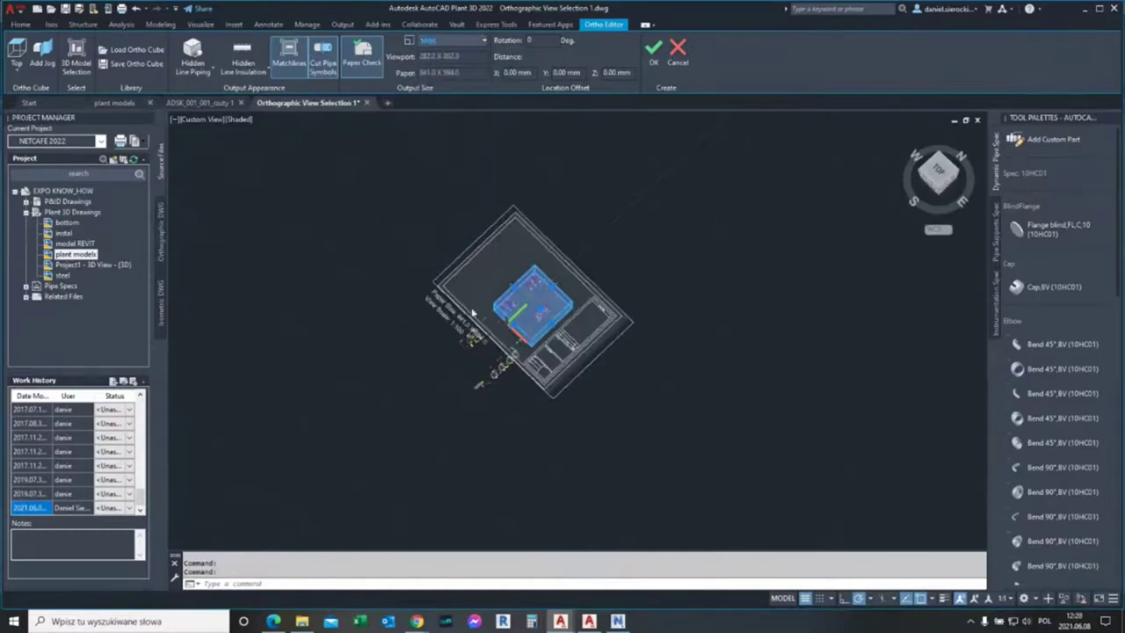
scroll(525, 322, "up", 2)
scroll(525, 322, "up", 2)
mouse_move(526, 322)
middle_mouse_down("shift")
mouse_move(440, 462)
mouse_move(552, 475)
middle_mouse_up("shift")
left_click(552, 475)
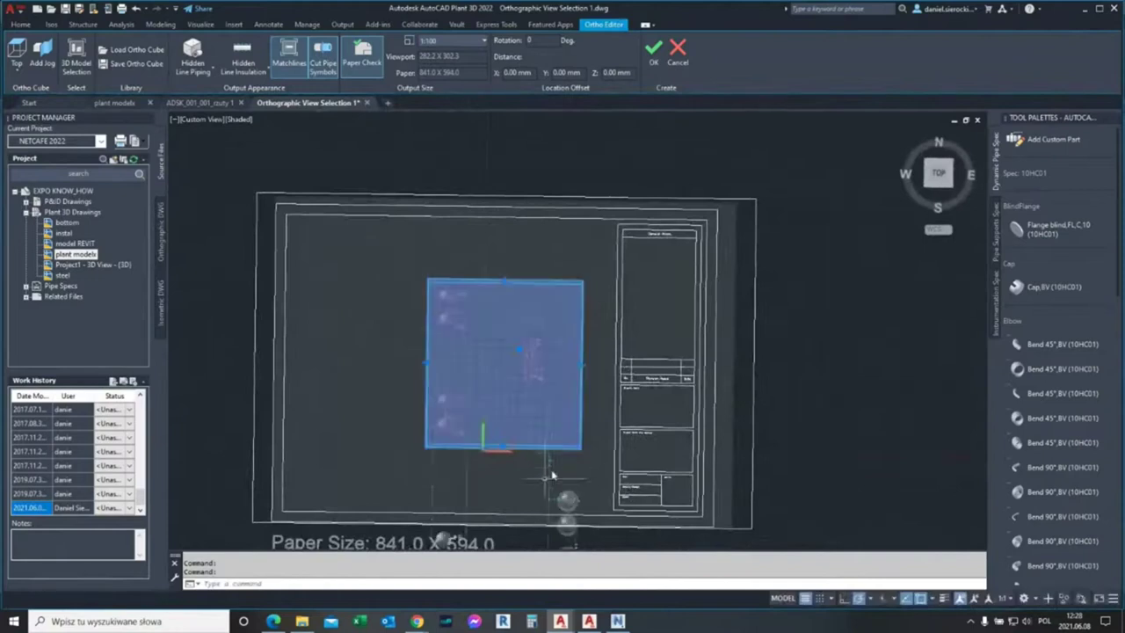
Step: Zoom and pan to centre the cube within the 841 x 594 paper frame, then deselect it
scroll(507, 458, "up", 4)
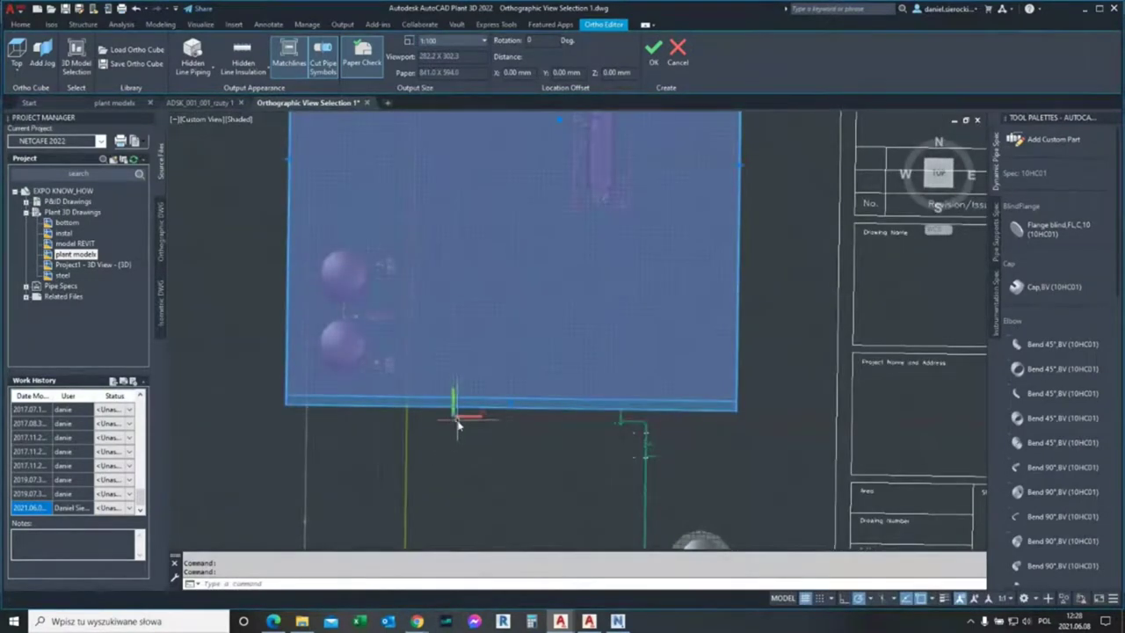
scroll(607, 205, "up", 5)
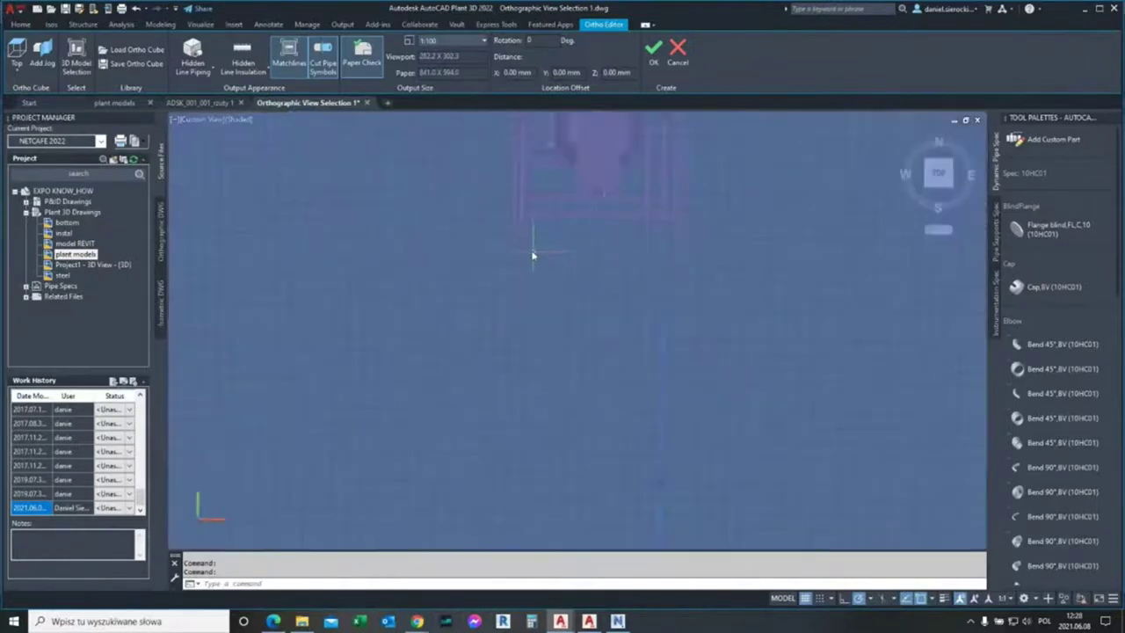
scroll(519, 243, "down", 2)
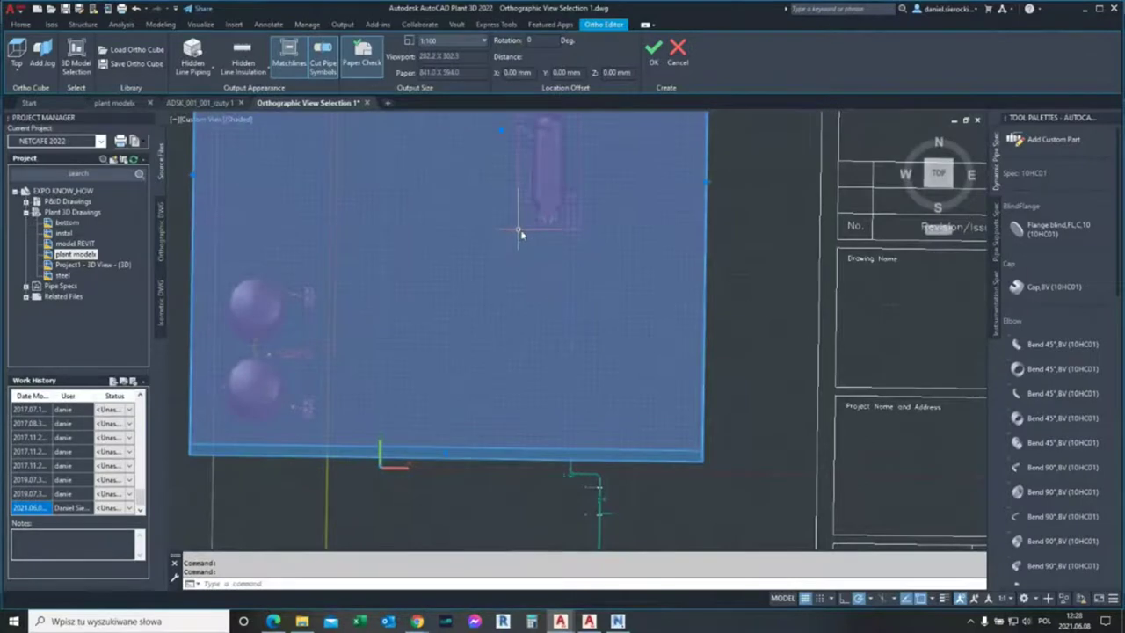
scroll(518, 231, "down", 2)
middle_click_drag(257, 229, 251, 304)
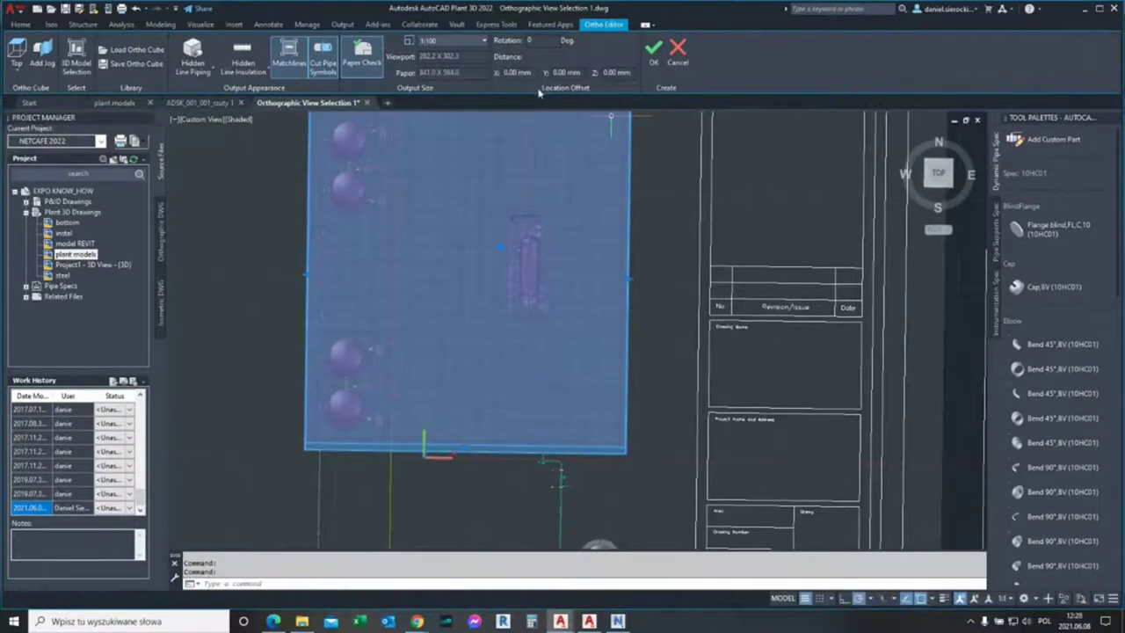
left_click(569, 92)
left_click(568, 91)
left_click(569, 91)
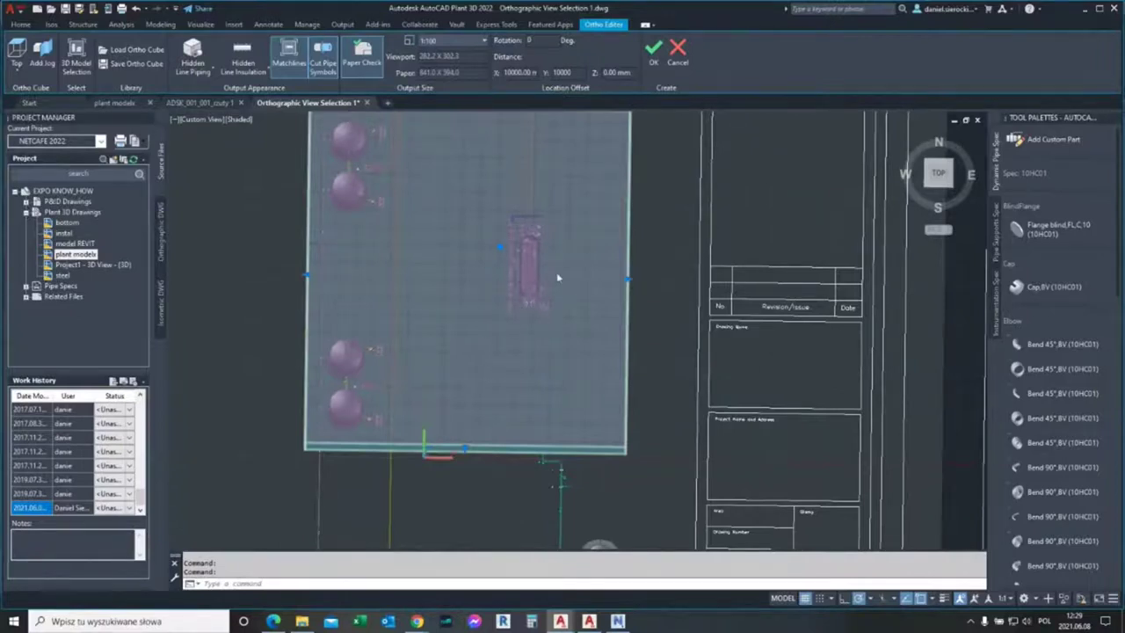
Step: Add the LineWeight toggle to the status bar
left_click(1112, 598)
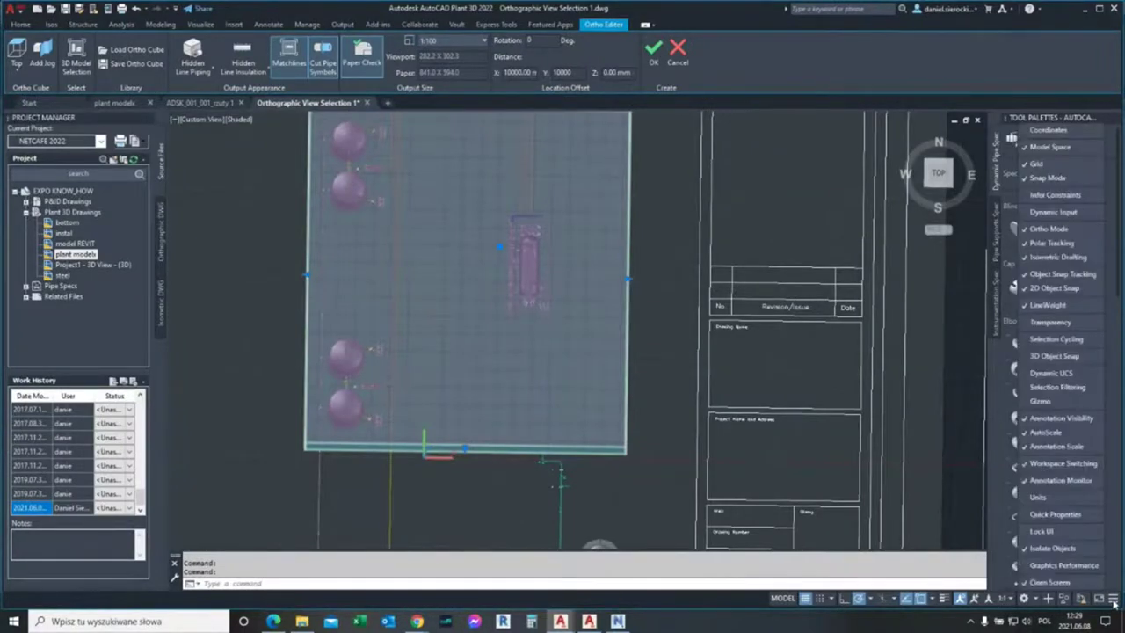
left_click(1045, 305)
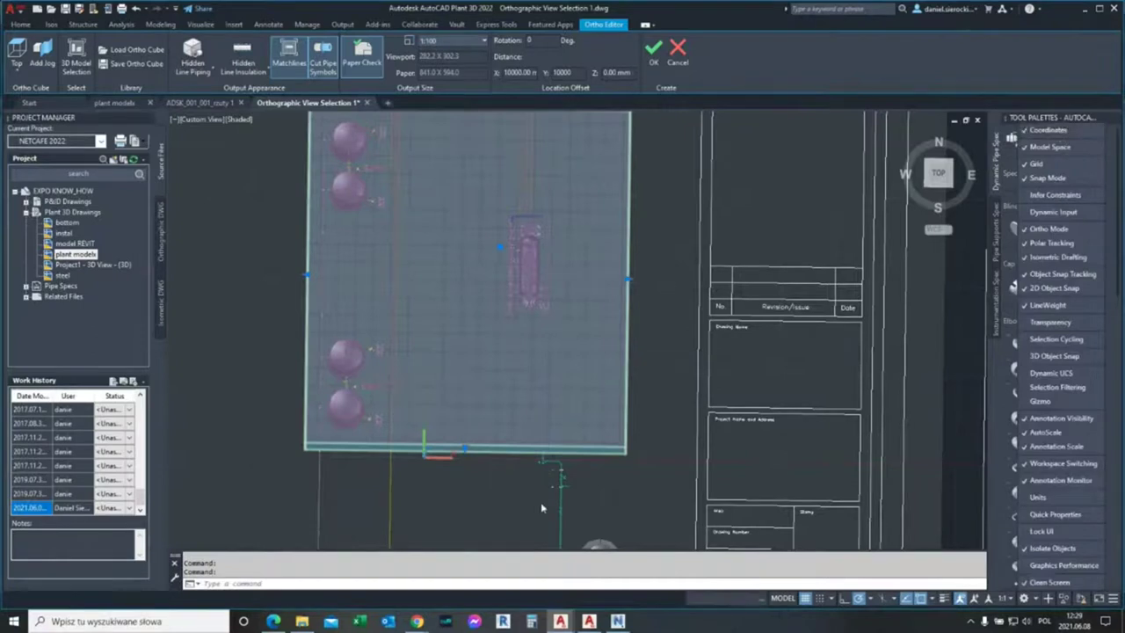
left_click(496, 502)
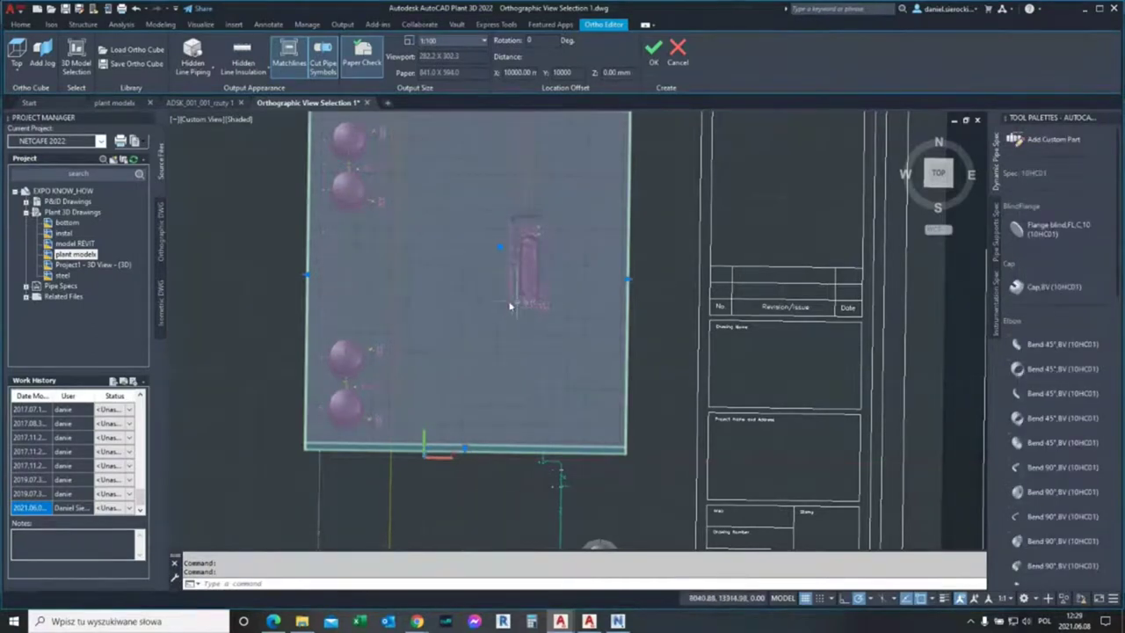
mouse_move(514, 311)
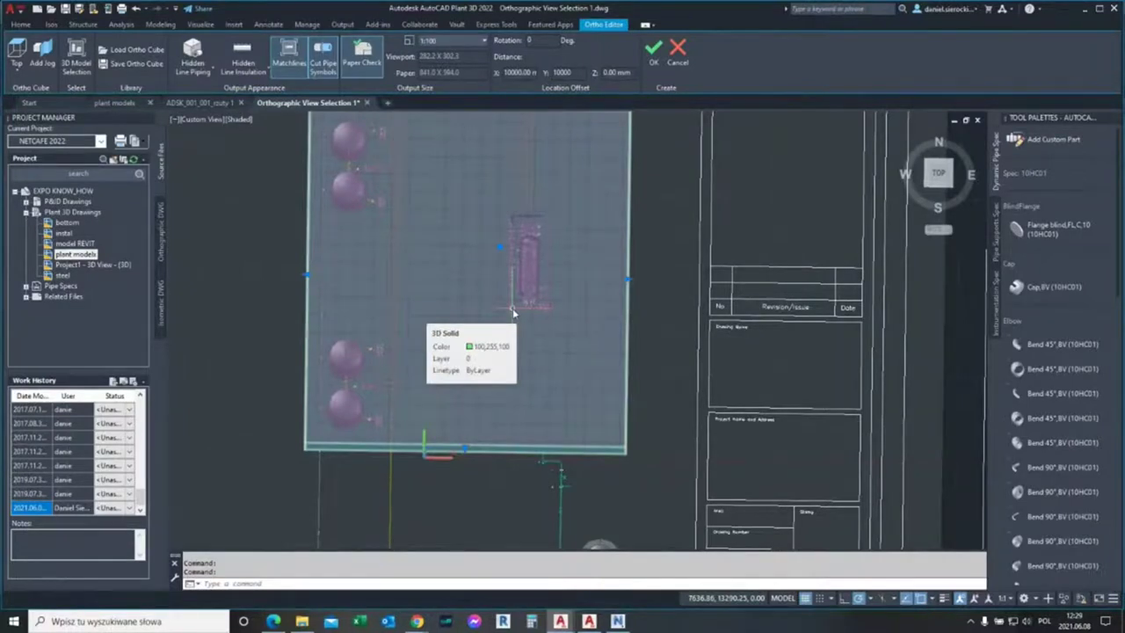
Step: Check the 3D solid and confirm the orthographic view selection on the Ortho Editor tab
left_click(514, 311)
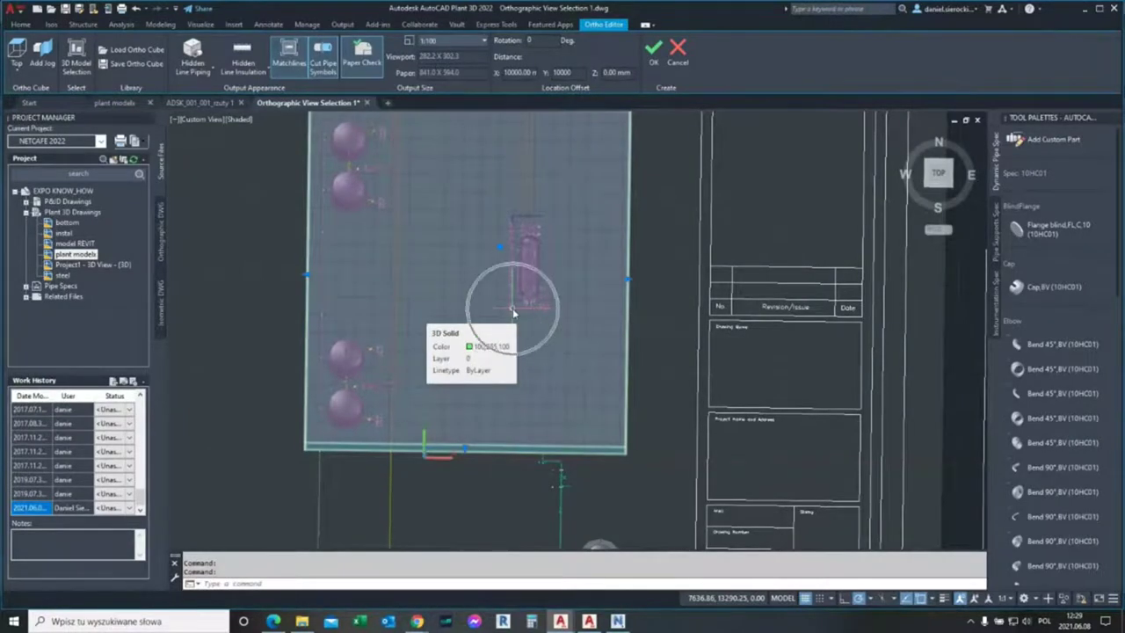
left_click(514, 311)
left_click(514, 312)
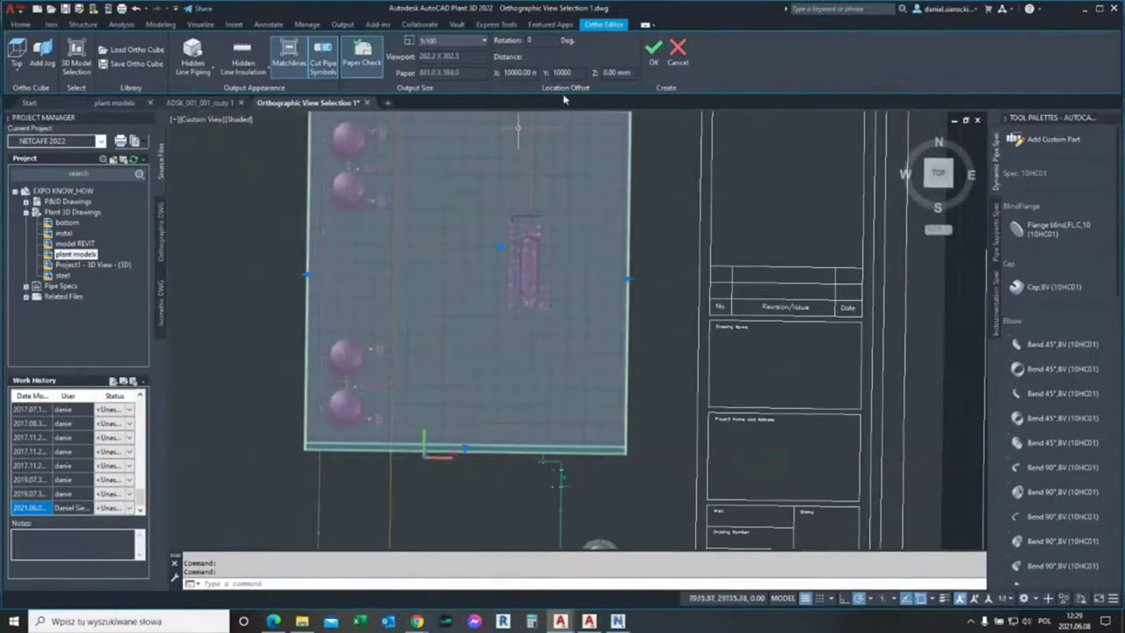
left_click(653, 51)
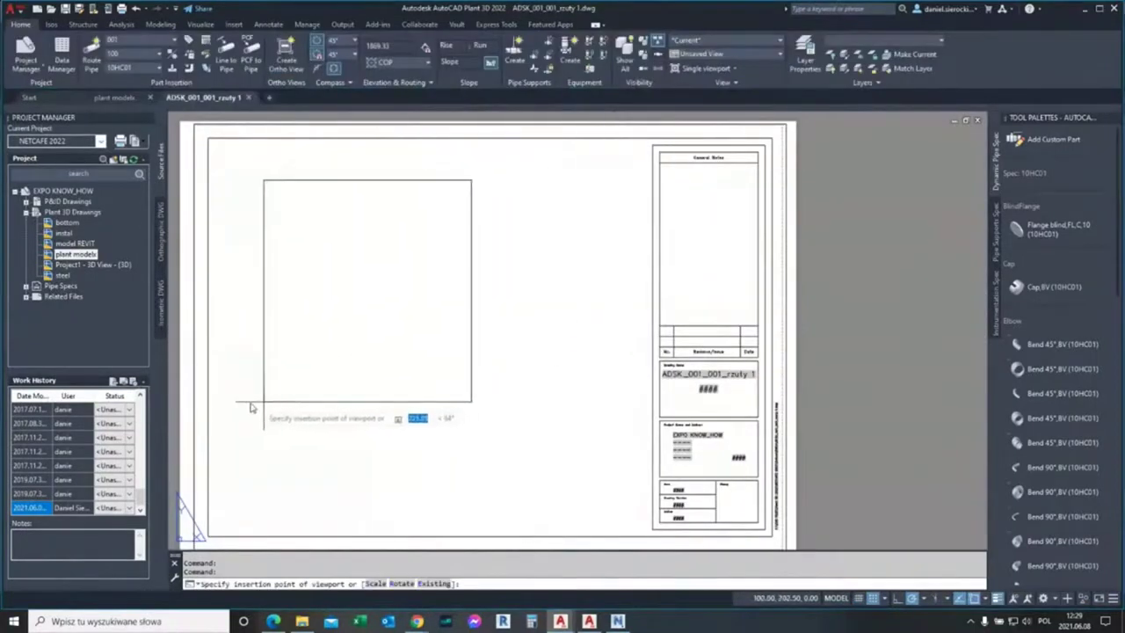
Step: Place the generated plan view on the sheet and zoom in on the green equipment
left_click(226, 376)
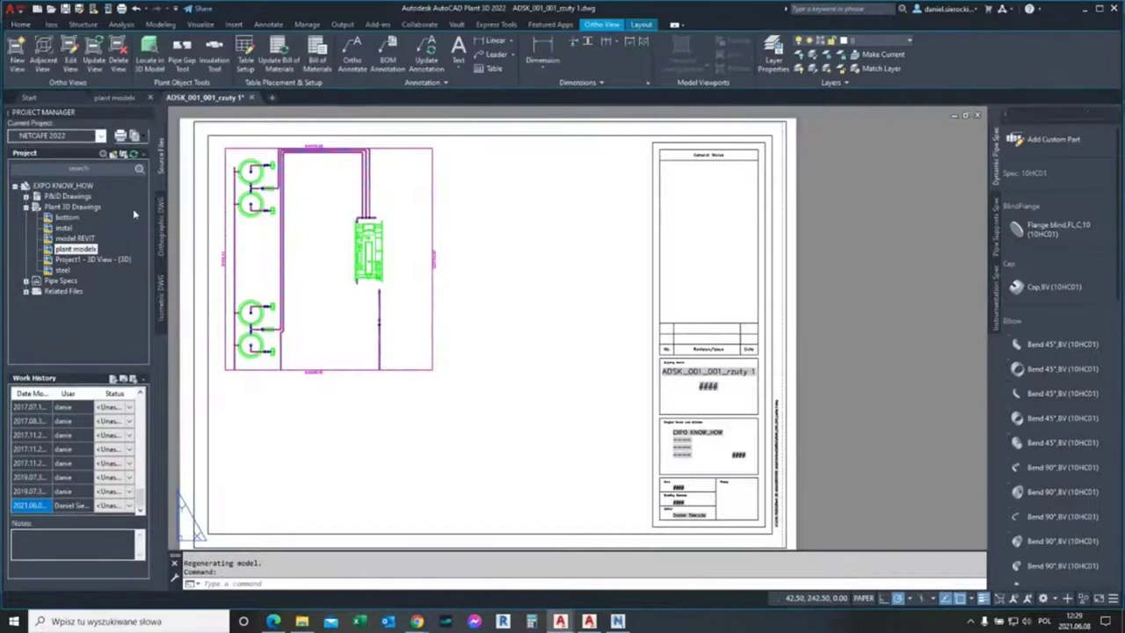
scroll(226, 148, "up", 4)
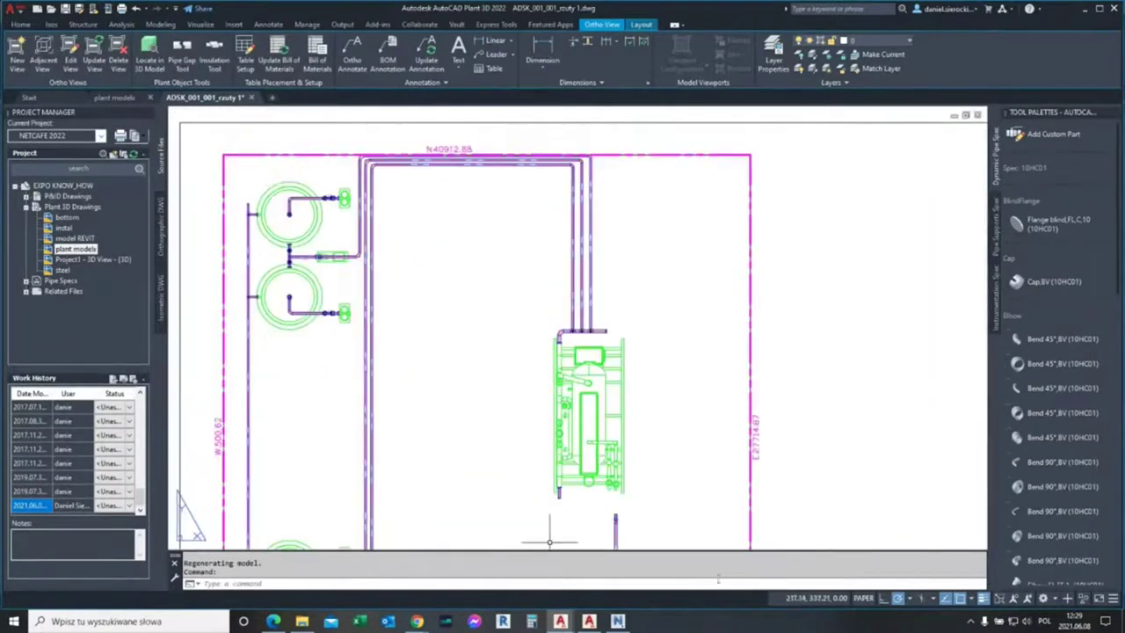
middle_click_drag(625, 434, 627, 332)
scroll(561, 404, "up", 2)
scroll(560, 404, "up", 1)
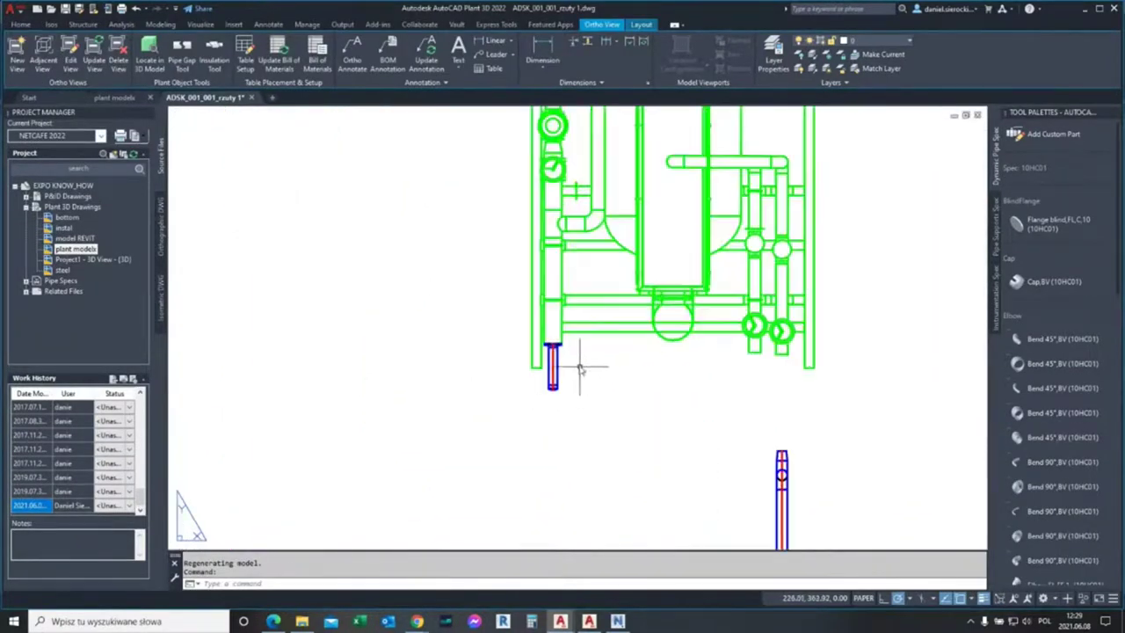
scroll(561, 365, "down", 5)
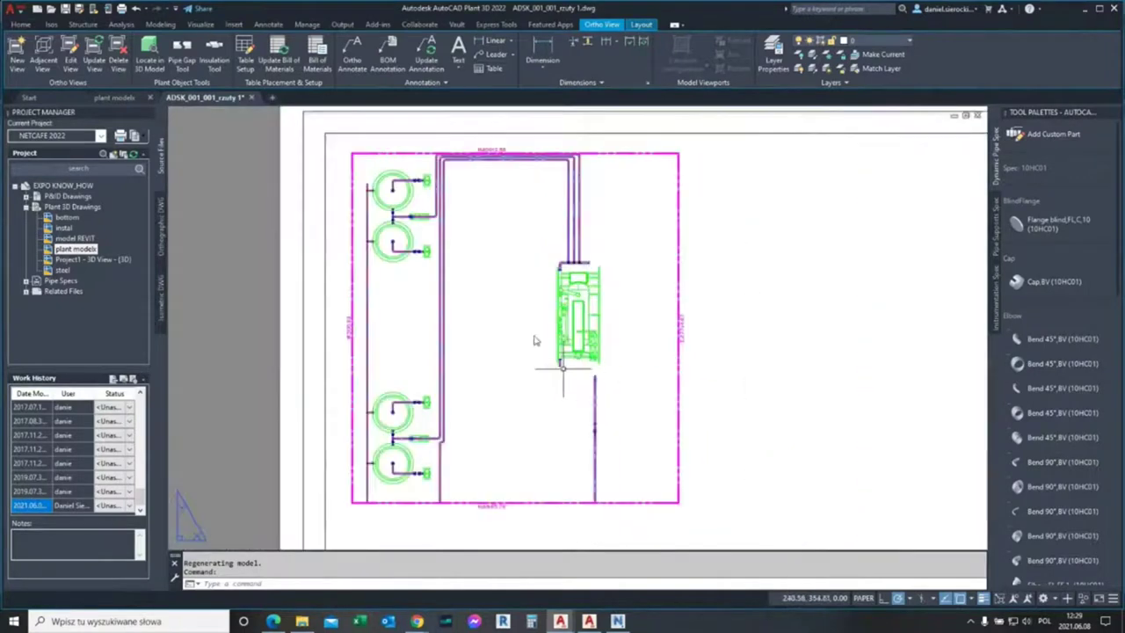
Step: Glance at the plant models 3D drawing, then return to the ADSK_001_001_rzuty 1 sheet
left_click(115, 98)
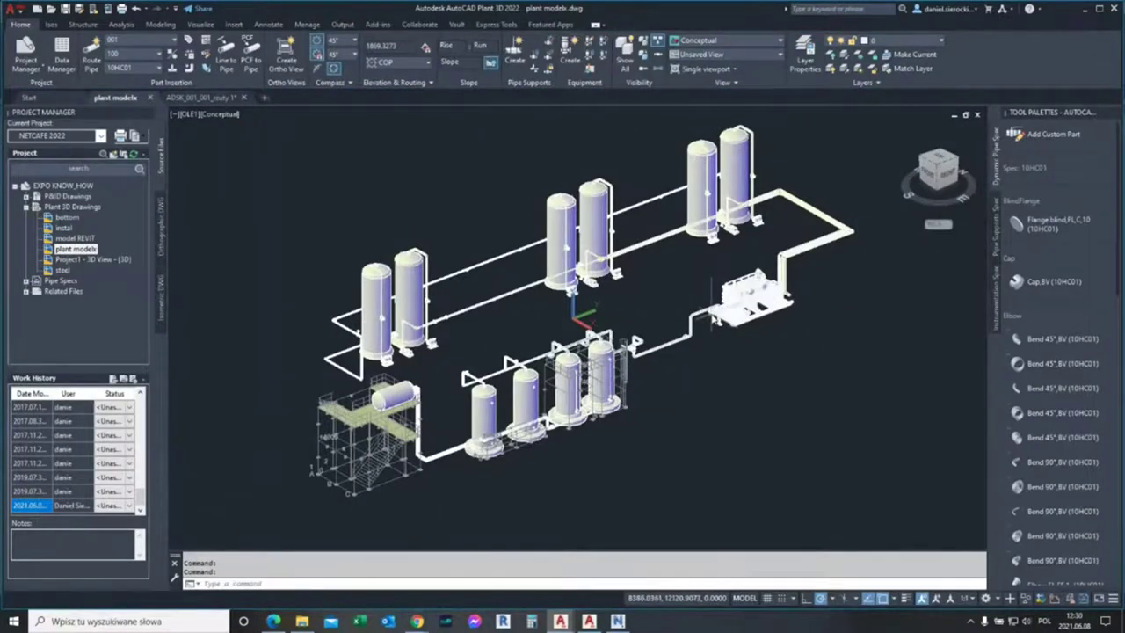
scroll(714, 319, "up", 3)
scroll(713, 323, "up", 2)
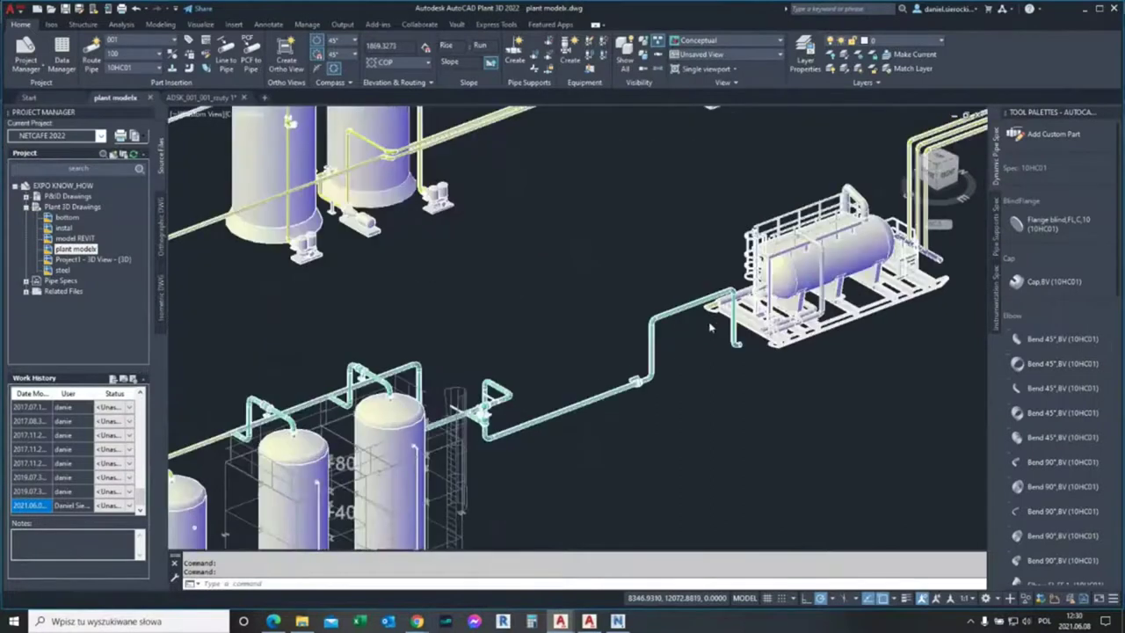
scroll(710, 327, "up", 3)
left_click(204, 97)
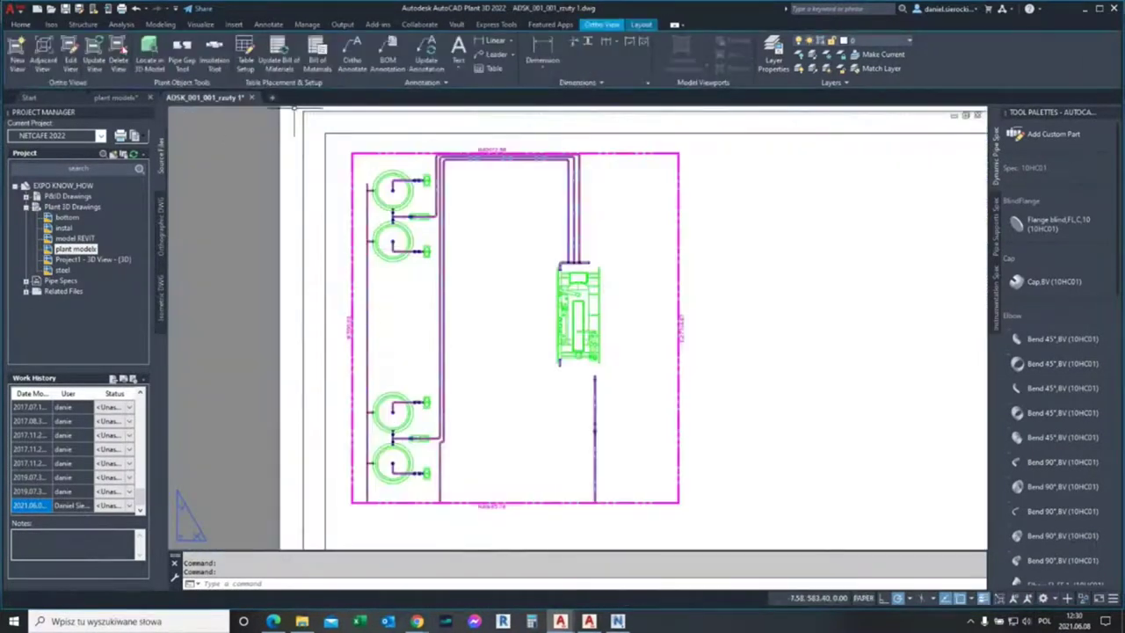
Step: With snap off, add ordinate dimension 22788,2 at the pipe end, placed to the left
left_click(268, 23)
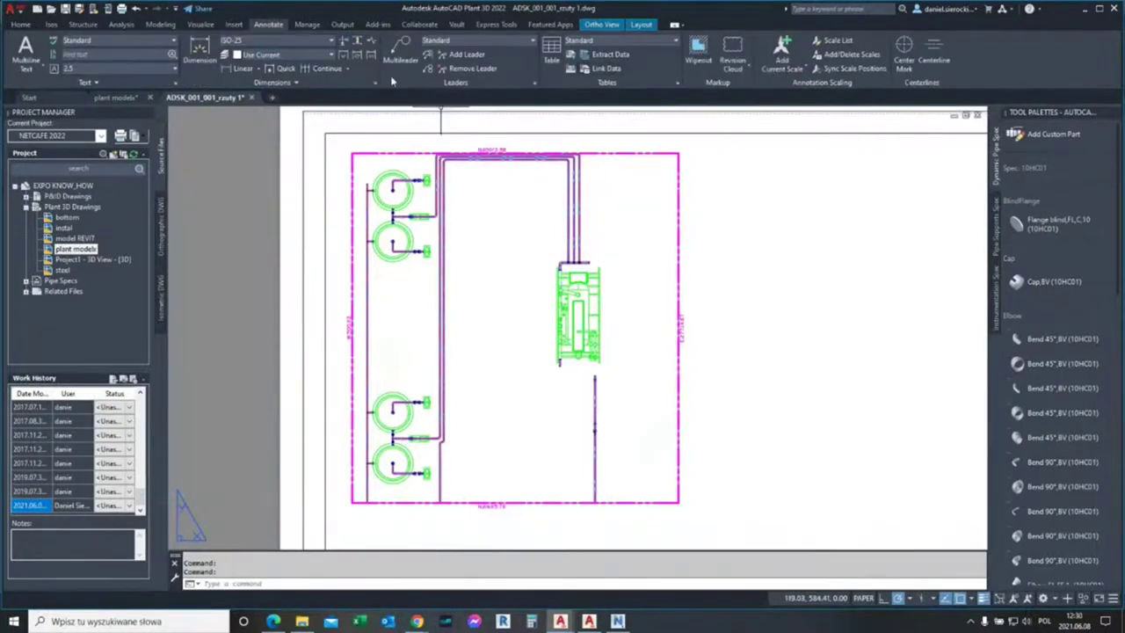
left_click(253, 69)
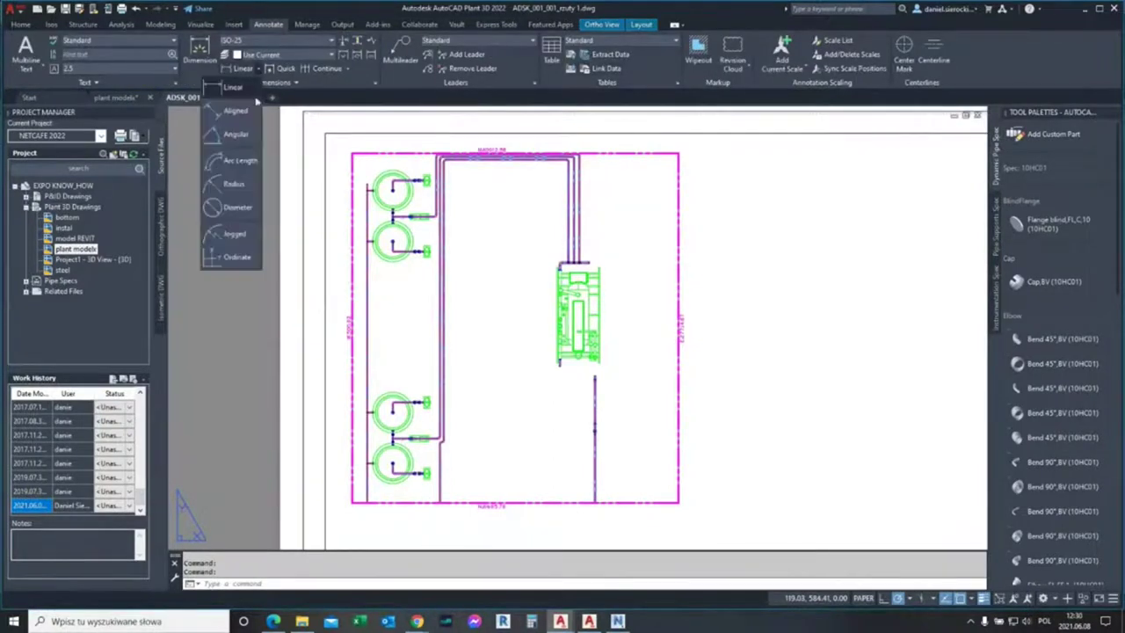
left_click(237, 257)
scroll(580, 386, "up", 5)
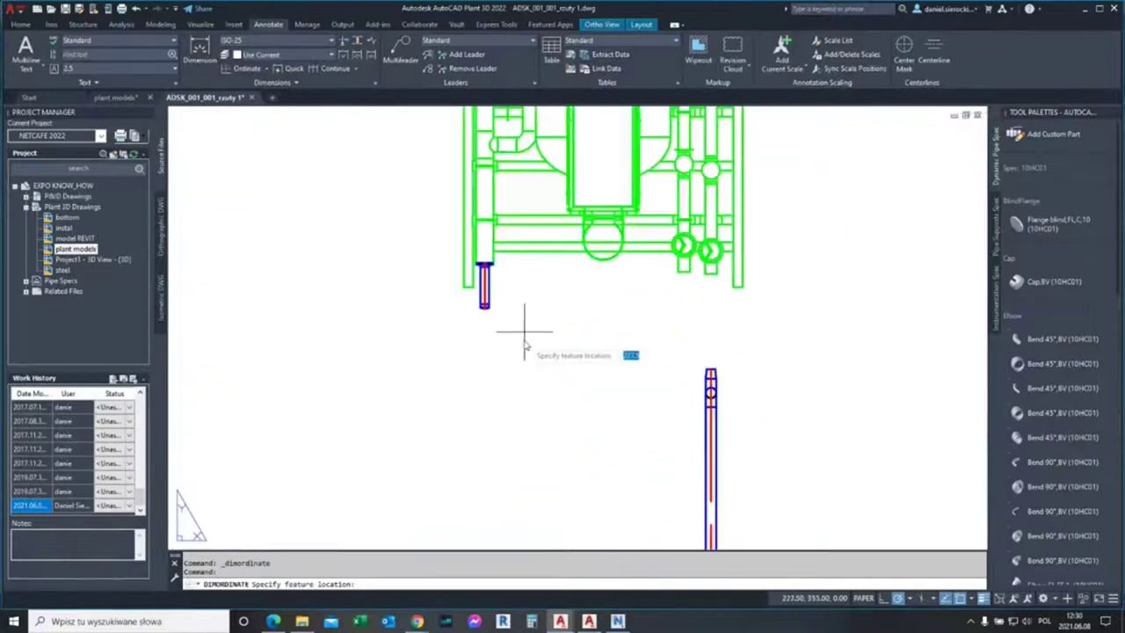
key("F9")
left_click(474, 286)
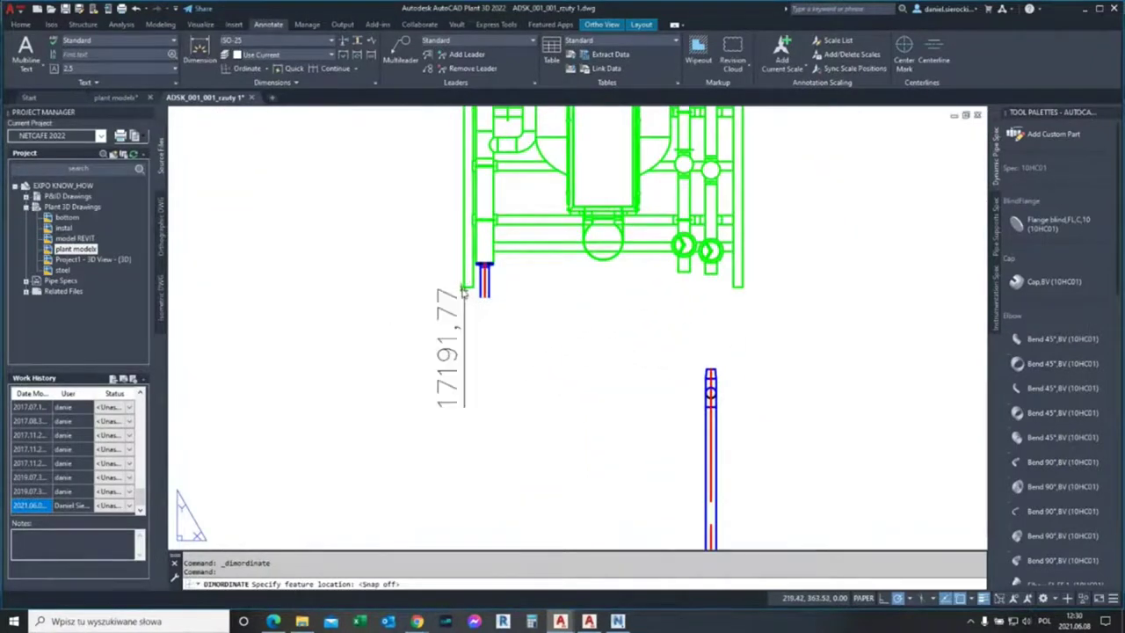
left_click(364, 247)
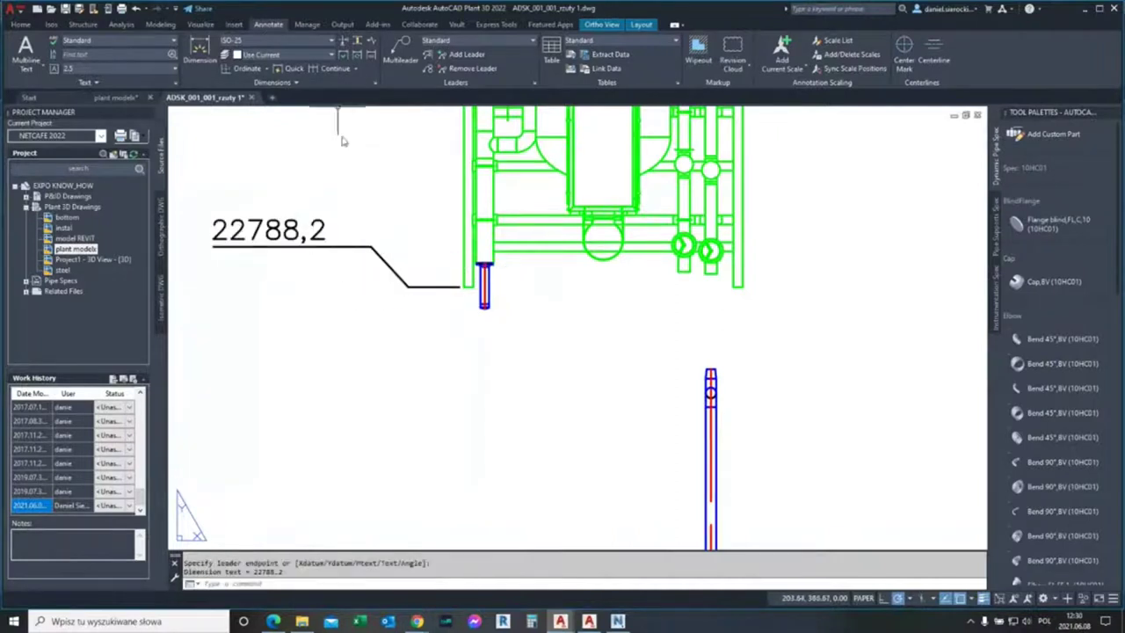
Step: Add a second ordinate dimension, 17191,77, below the same pipe end
left_click(247, 69)
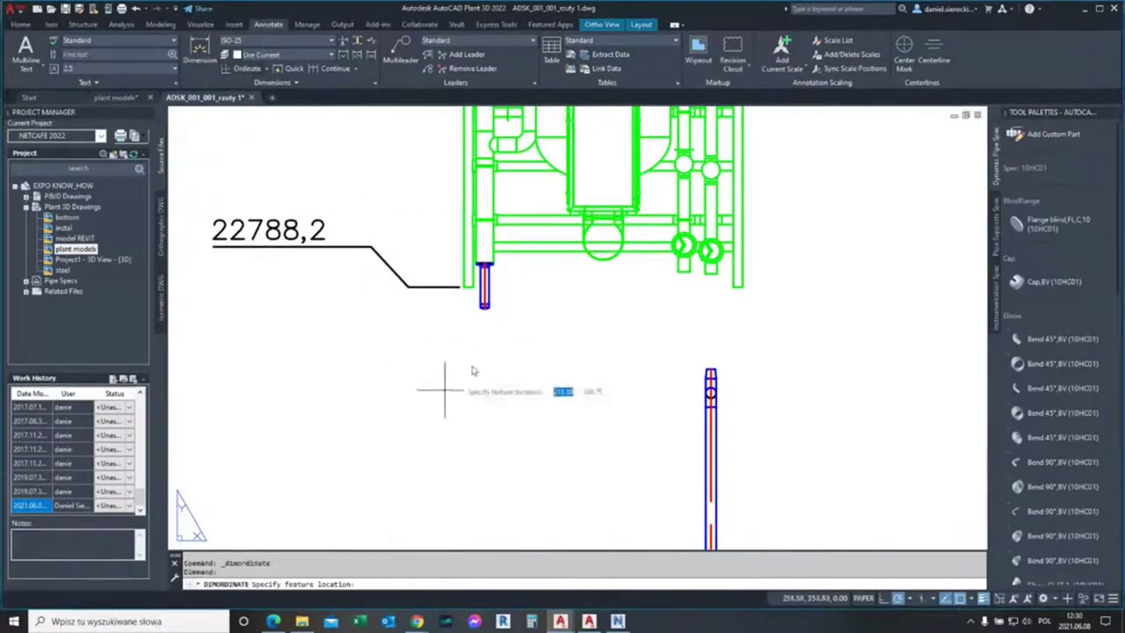
left_click(465, 302)
left_click(505, 424)
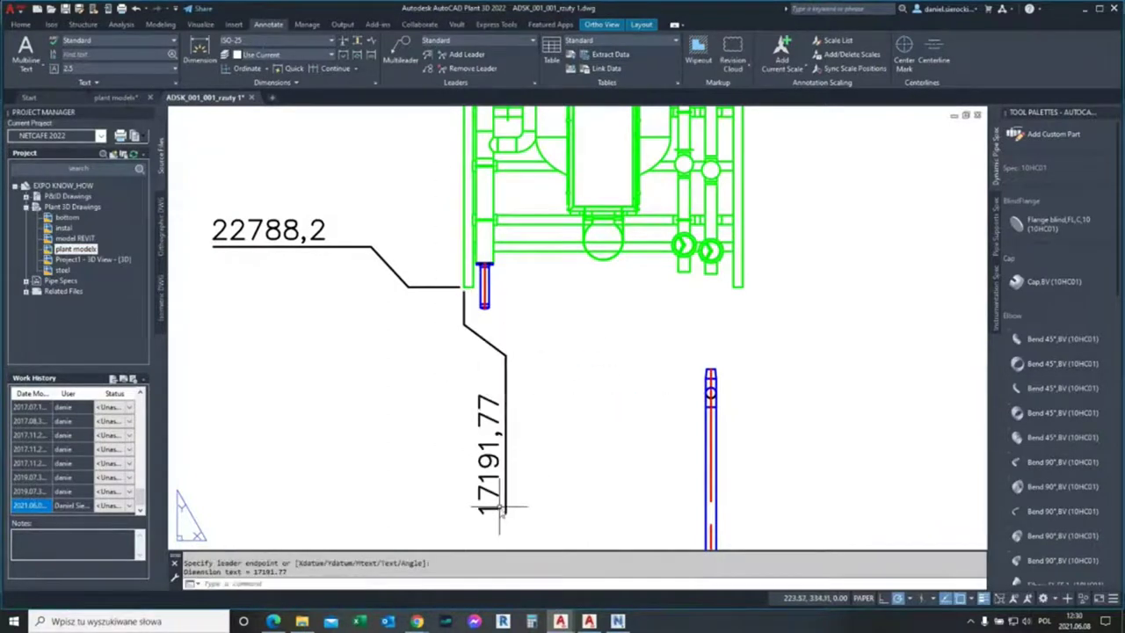
scroll(497, 510, "down", 2)
scroll(549, 435, "down", 1)
scroll(571, 453, "down", 2)
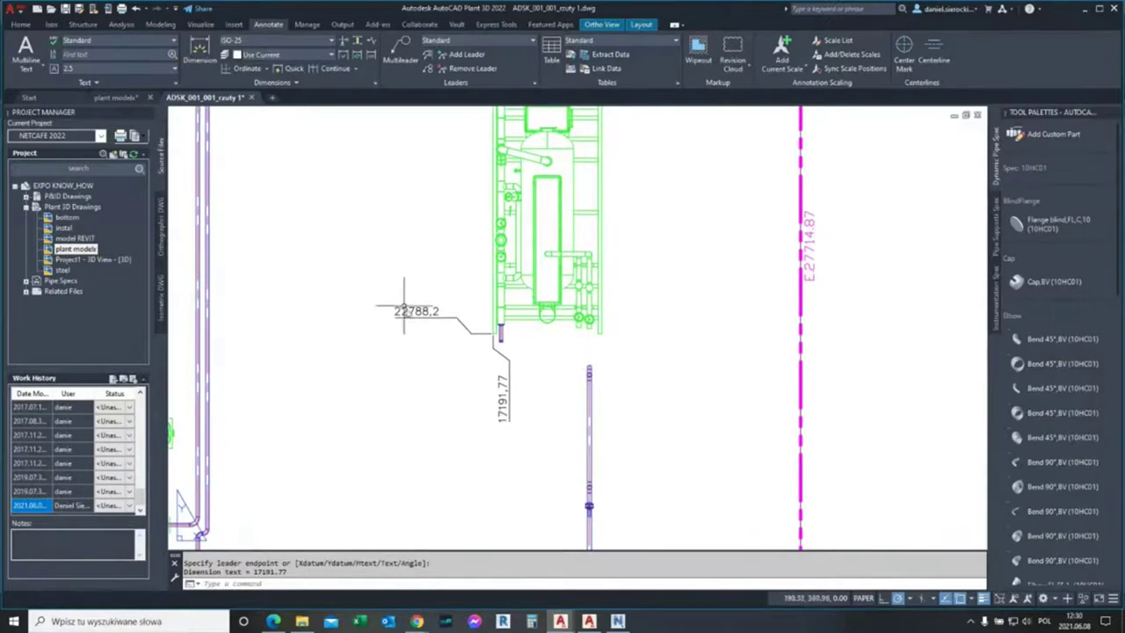
scroll(469, 351, "down", 3)
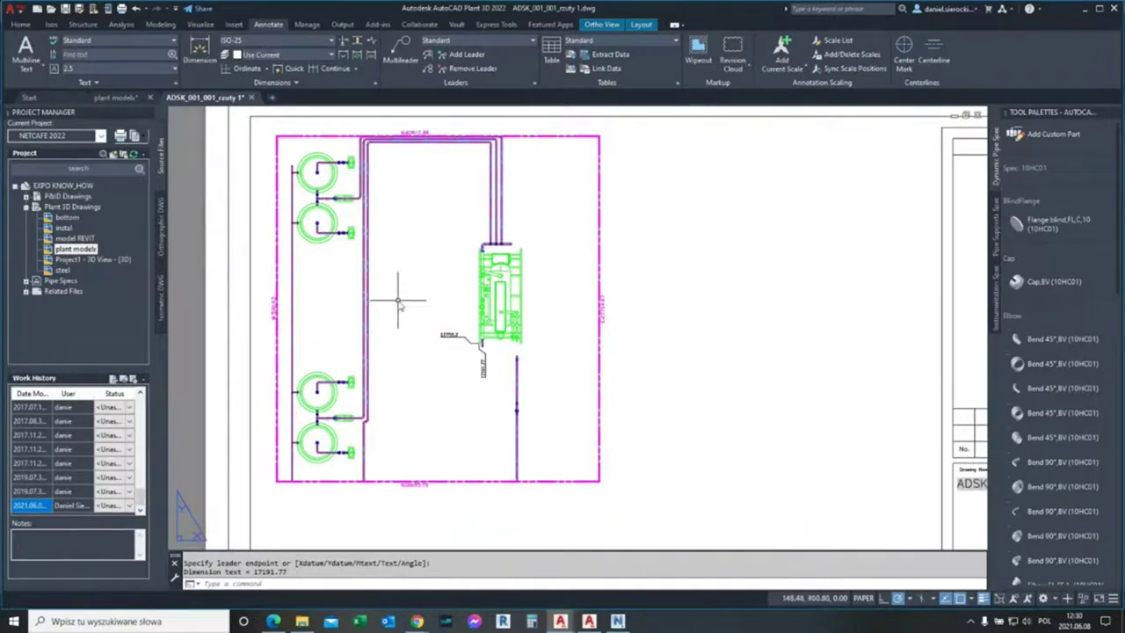
scroll(409, 313, "down", 2)
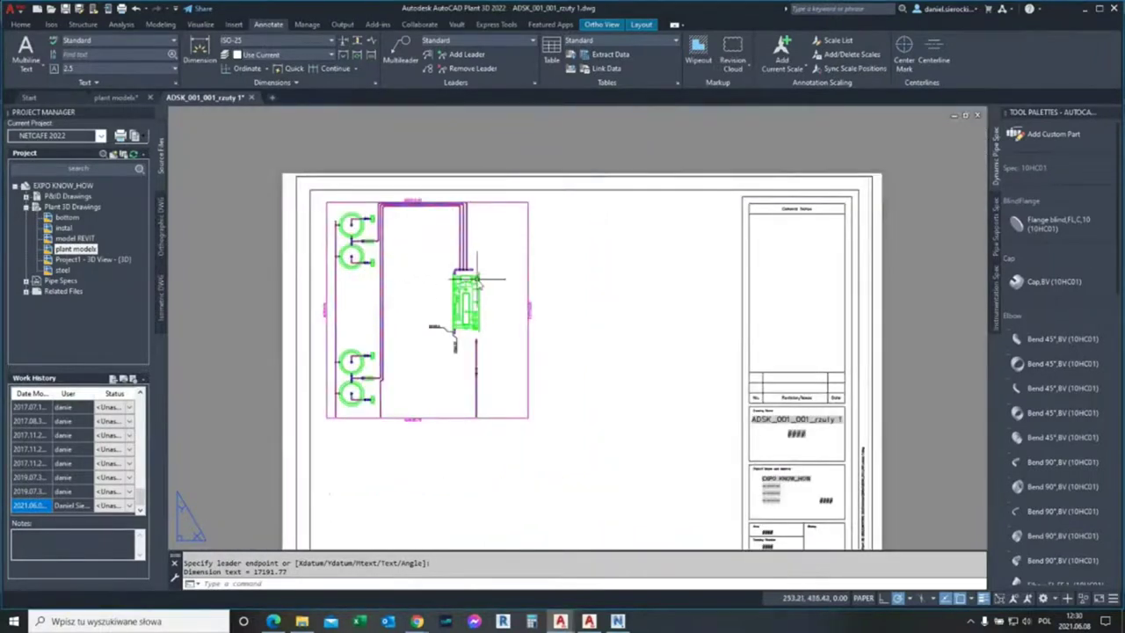
scroll(420, 268, "up", 2)
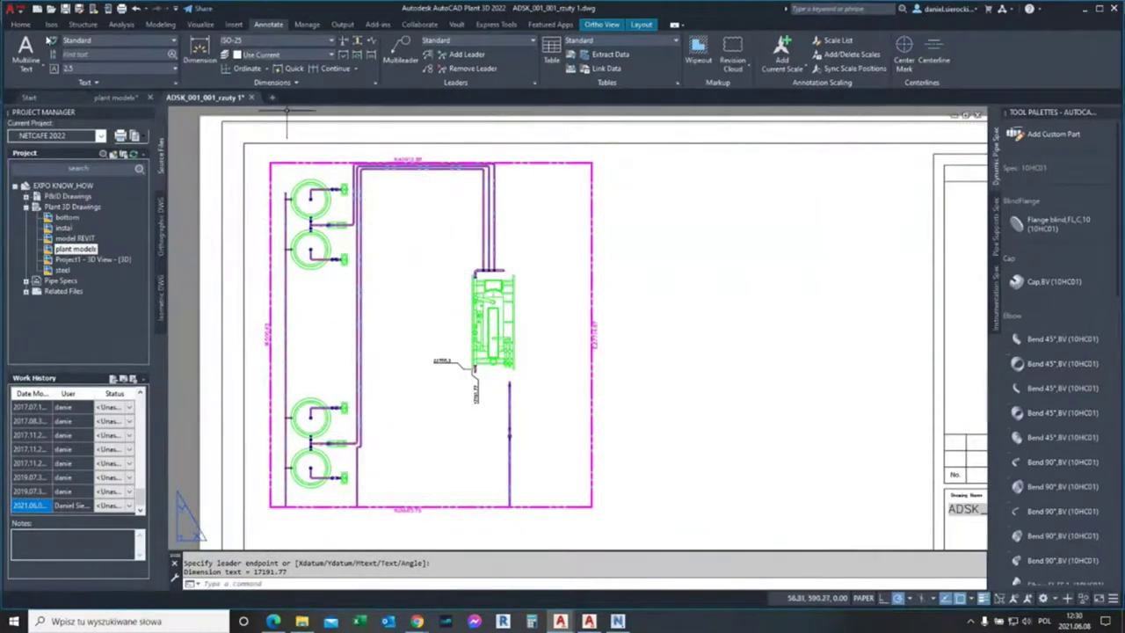
left_click(20, 24)
left_click(597, 26)
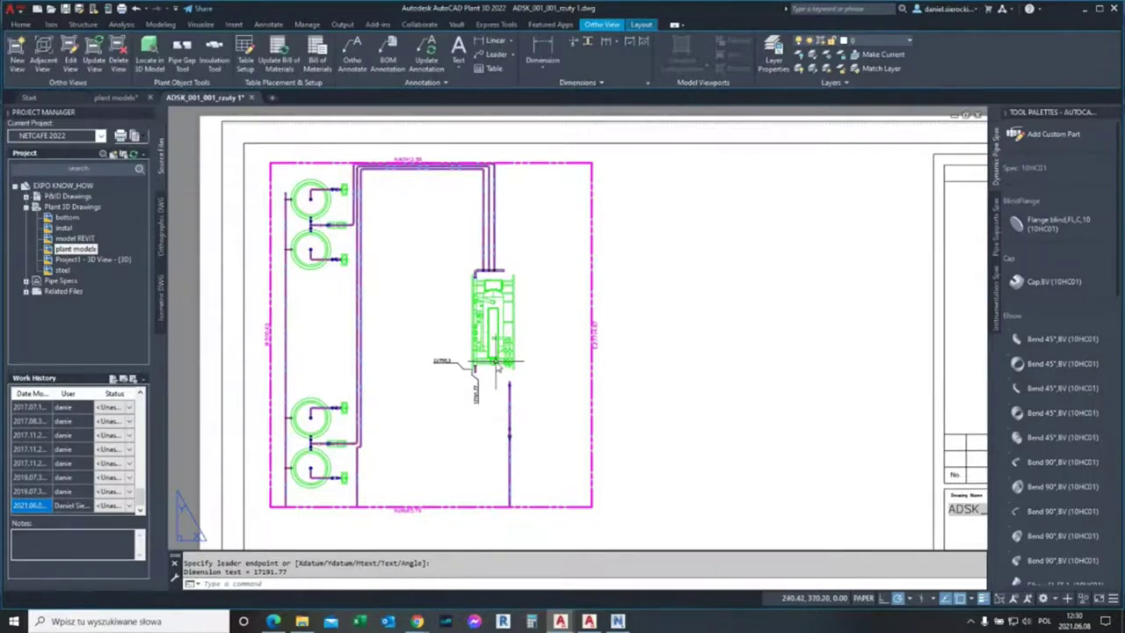
mouse_move(544, 336)
middle_mouse_down()
mouse_move(556, 376)
mouse_move(591, 372)
middle_mouse_up()
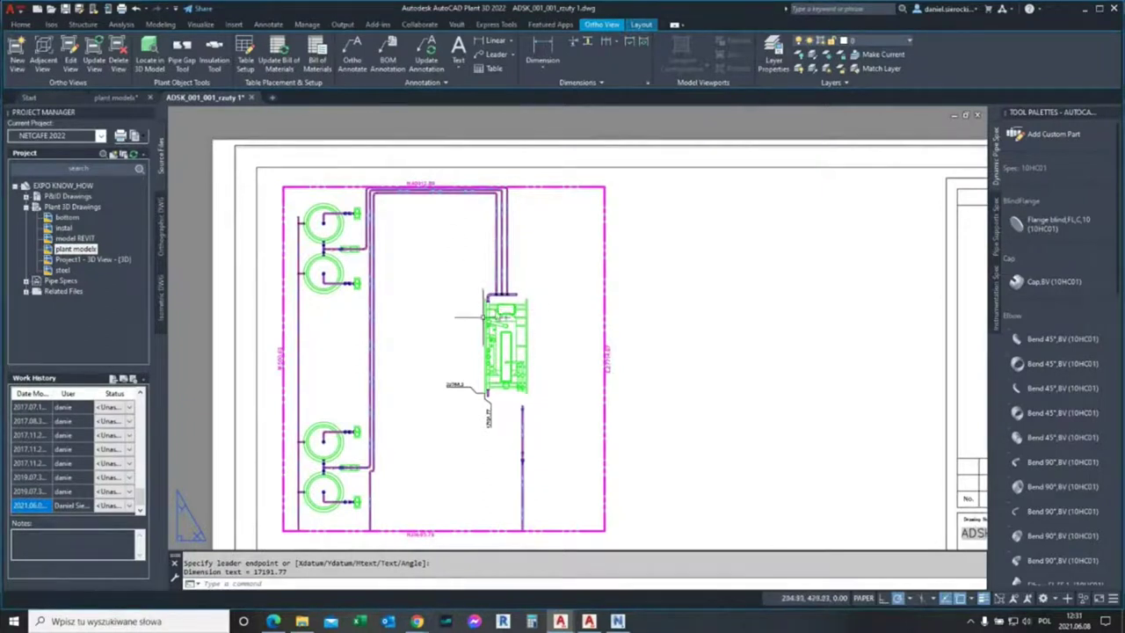
scroll(482, 312, "up", 2)
scroll(488, 281, "up", 2)
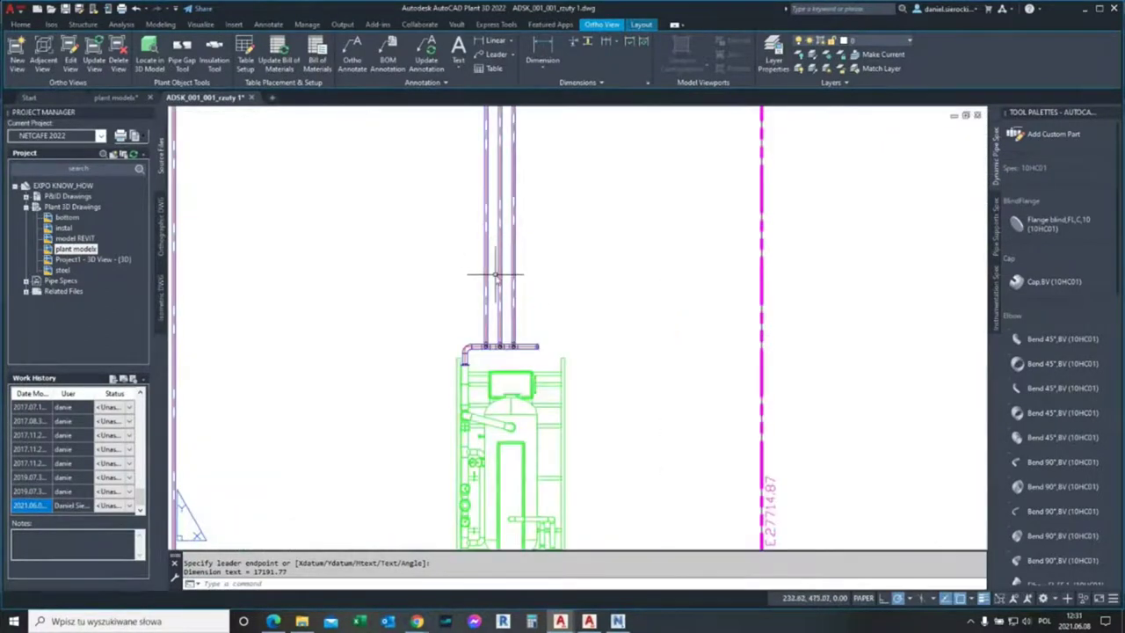
scroll(501, 246, "up", 1)
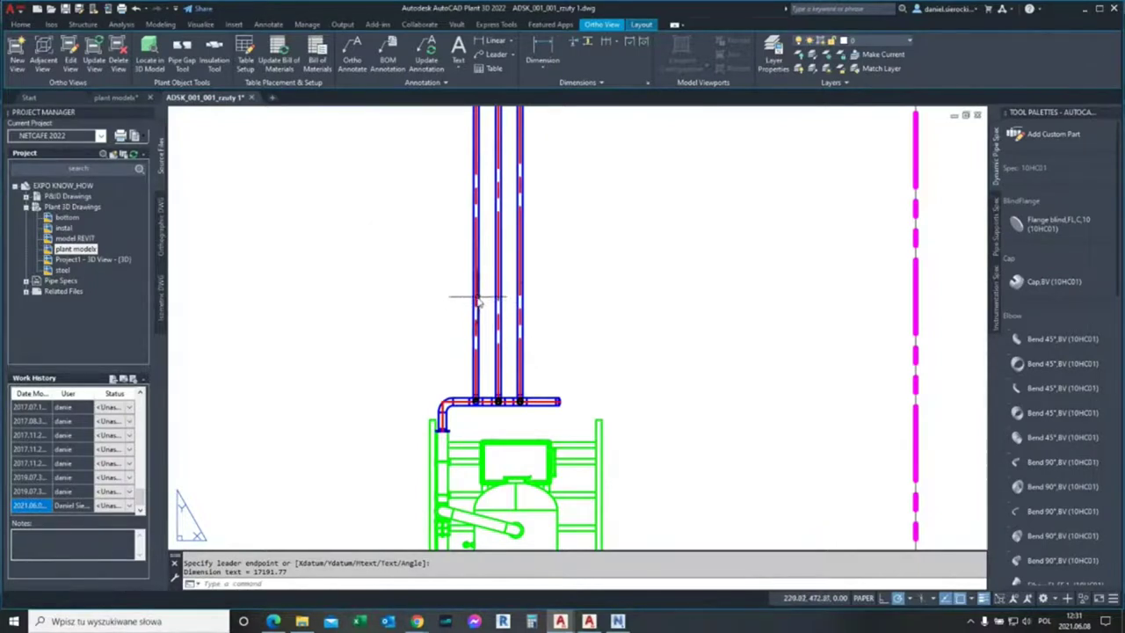
Step: In the plant models drawing, select the innermost bent pipe and show its properties
left_click(120, 98)
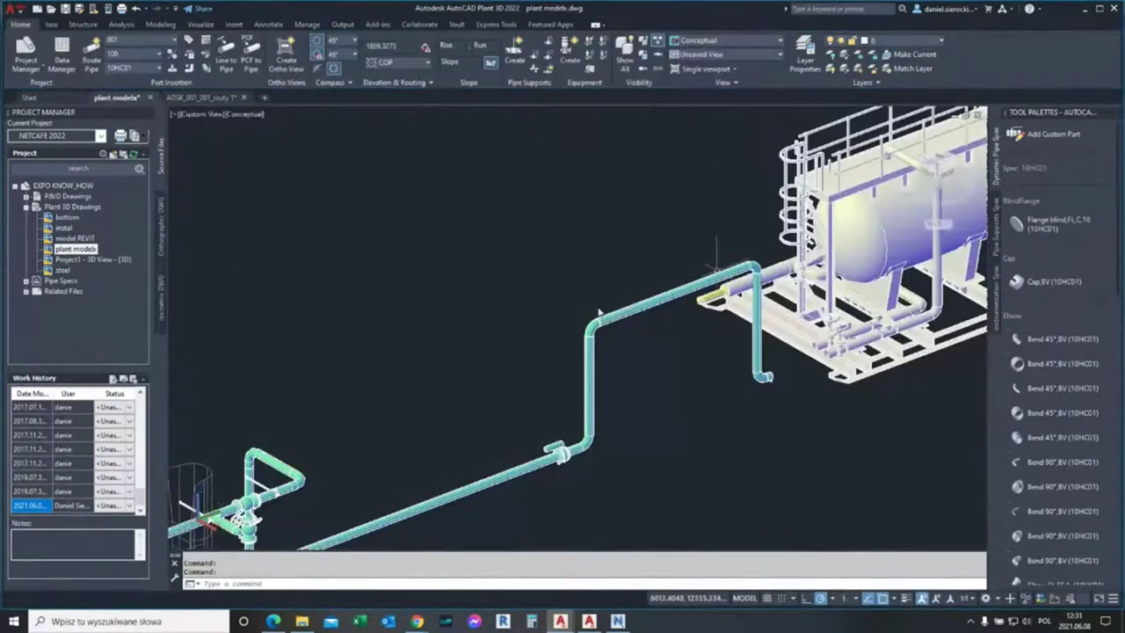
scroll(567, 339, "down", 2)
scroll(569, 342, "down", 2)
scroll(755, 253, "up", 2)
scroll(756, 253, "up", 2)
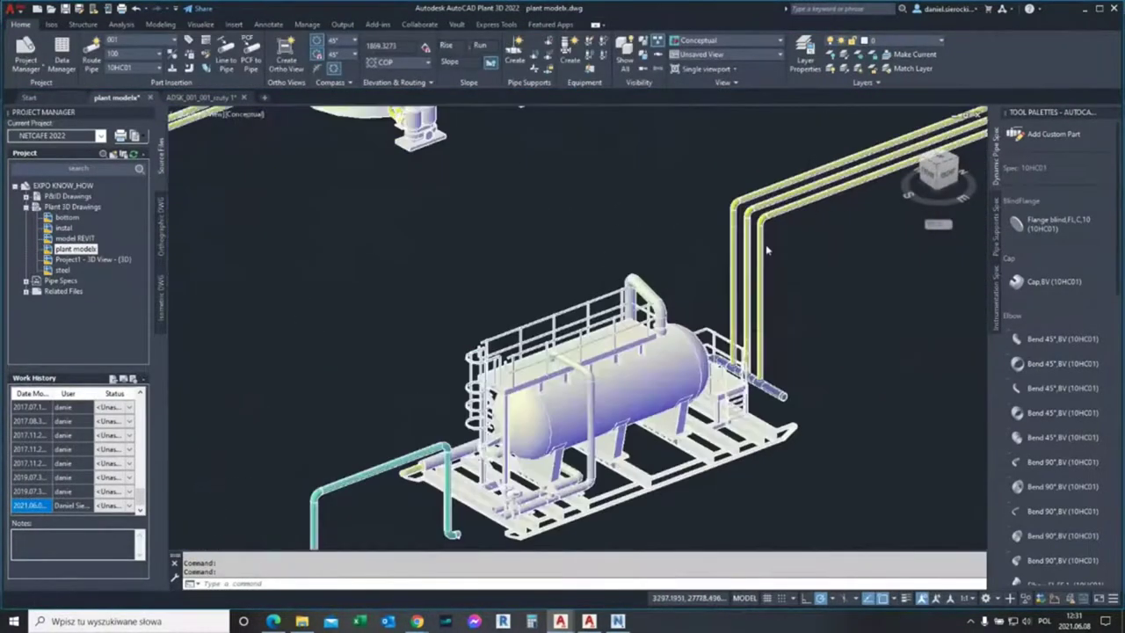
scroll(756, 253, "up", 2)
left_click(746, 269)
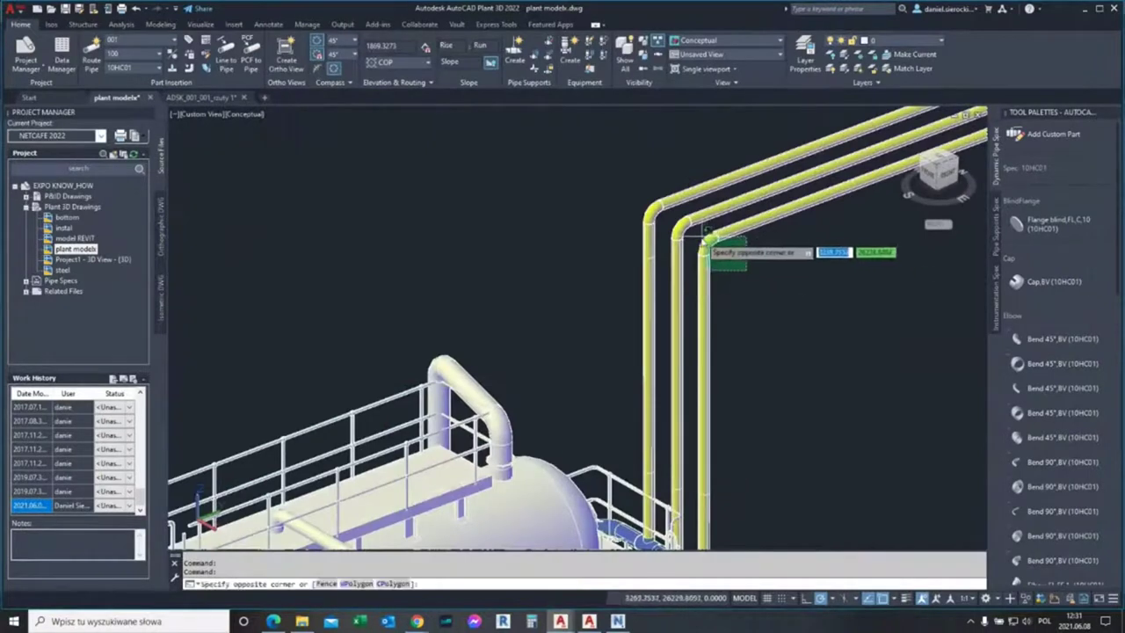
left_click(730, 245)
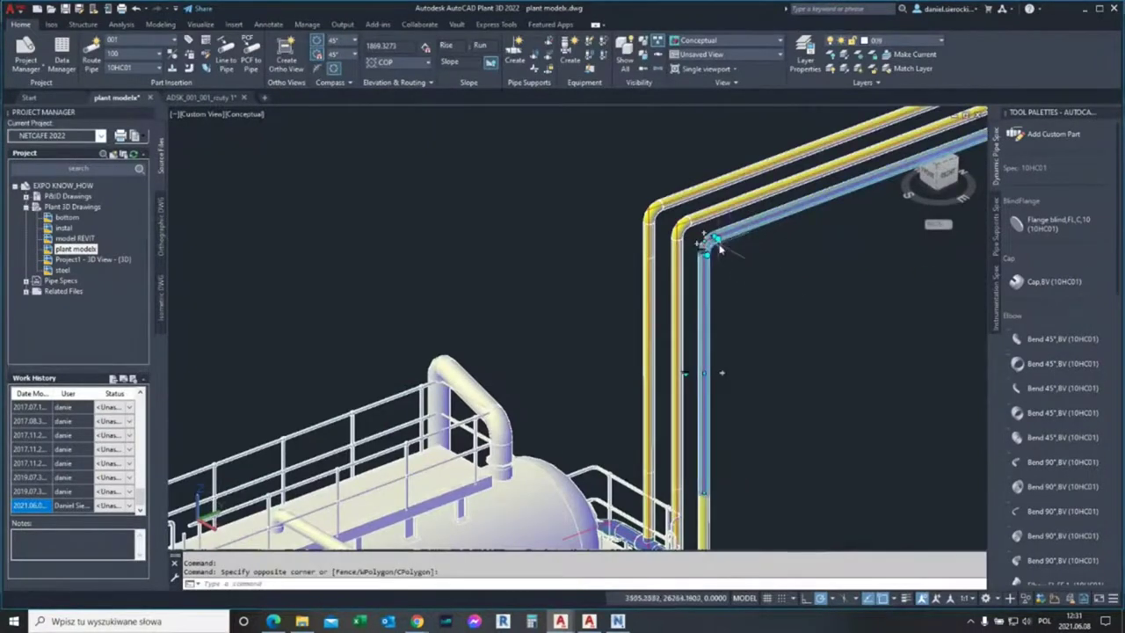
key("ctrl+1")
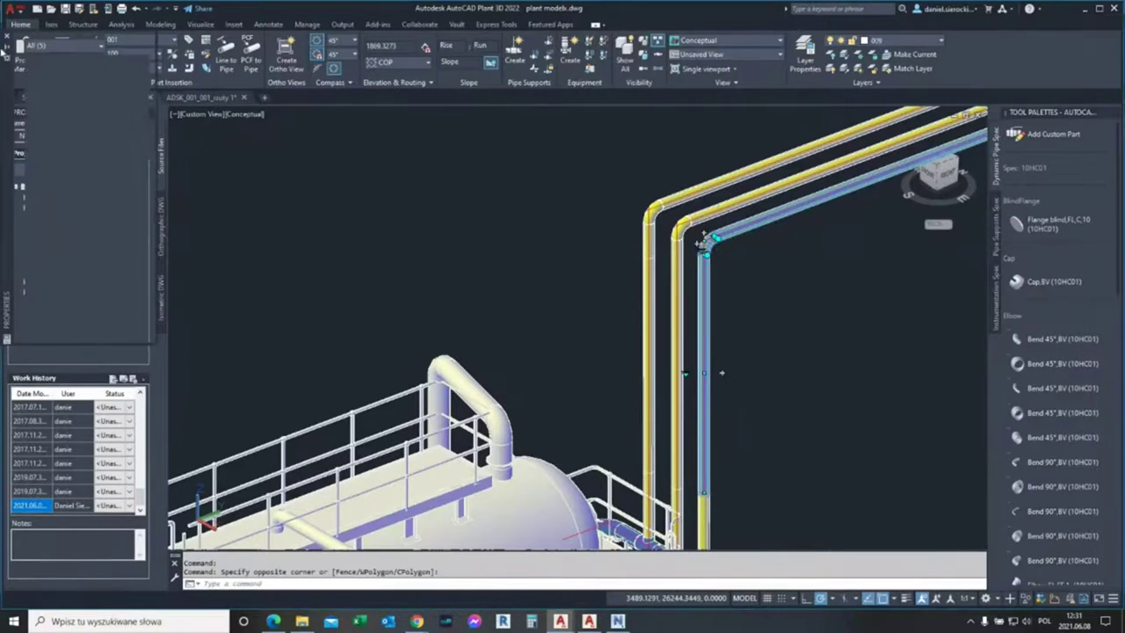
mouse_move(7, 53)
left_mouse_down()
mouse_move(409, 259)
mouse_move(402, 245)
left_mouse_up()
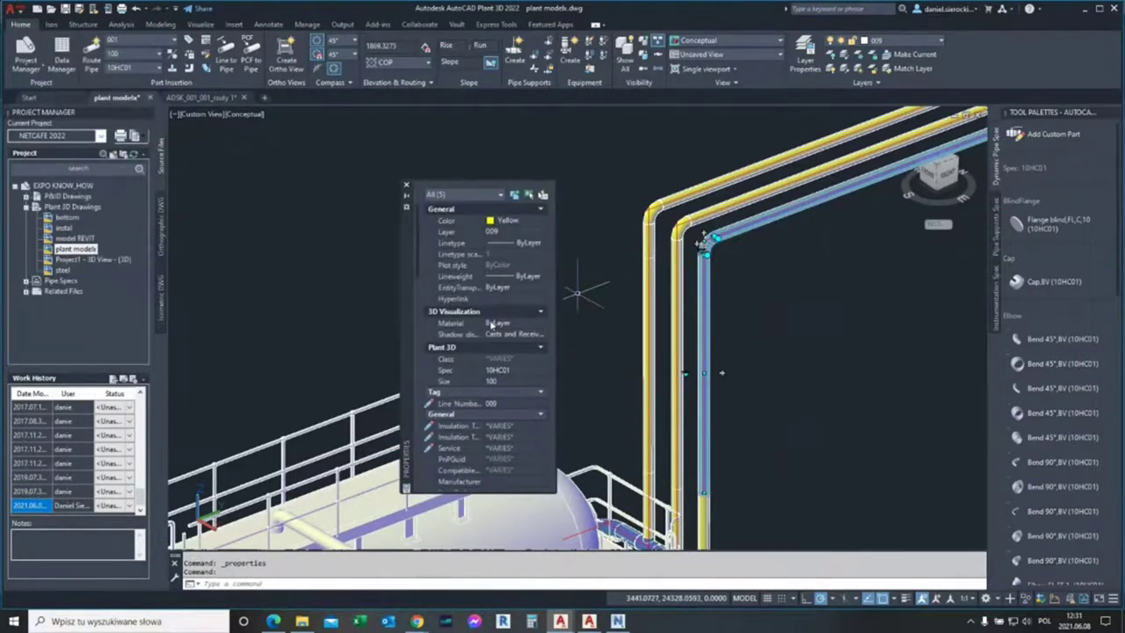
Step: Set insulation thickness to 20 - 20 and type to C - Cold, then save the drawing
scroll(490, 323, "down", 3)
scroll(489, 320, "down", 3)
scroll(501, 319, "down", 2)
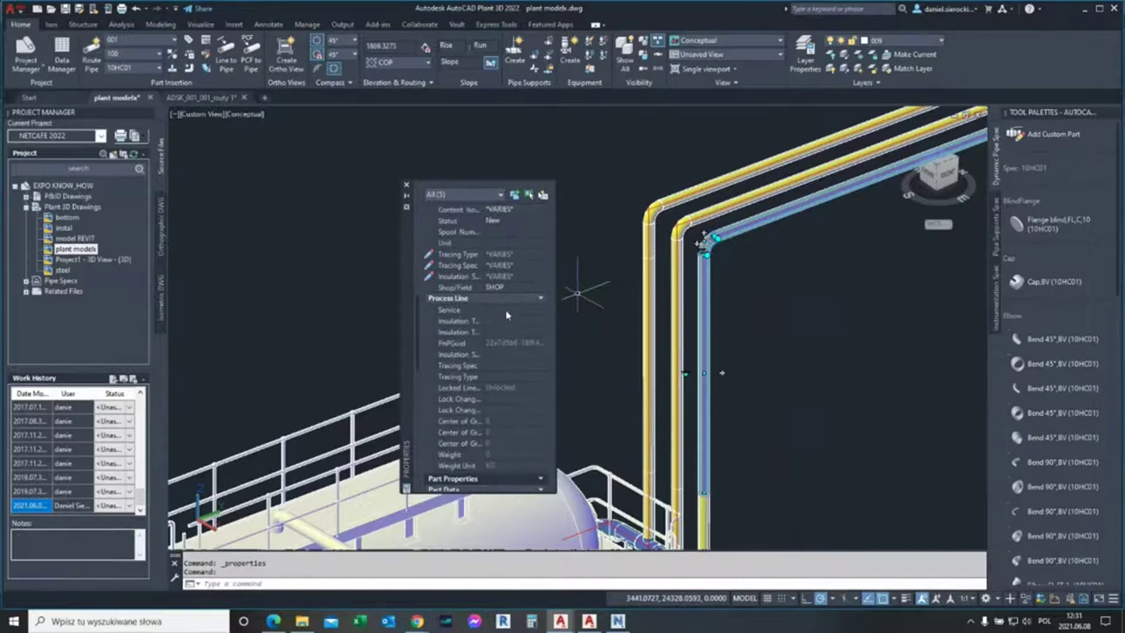
left_click(494, 323)
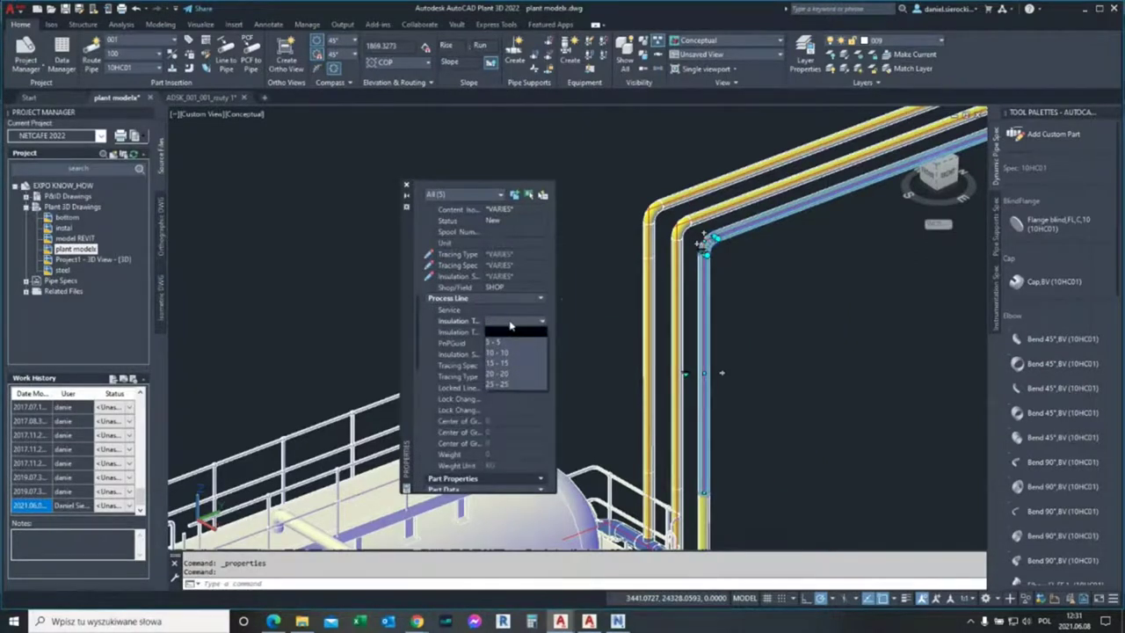
left_click(500, 375)
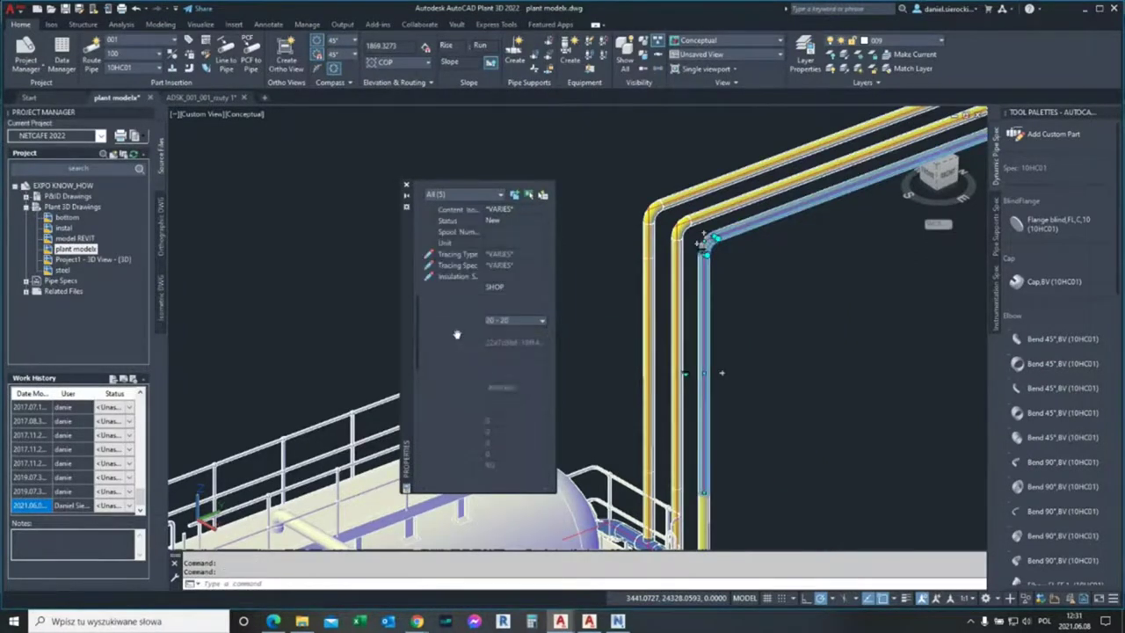
left_click(498, 335)
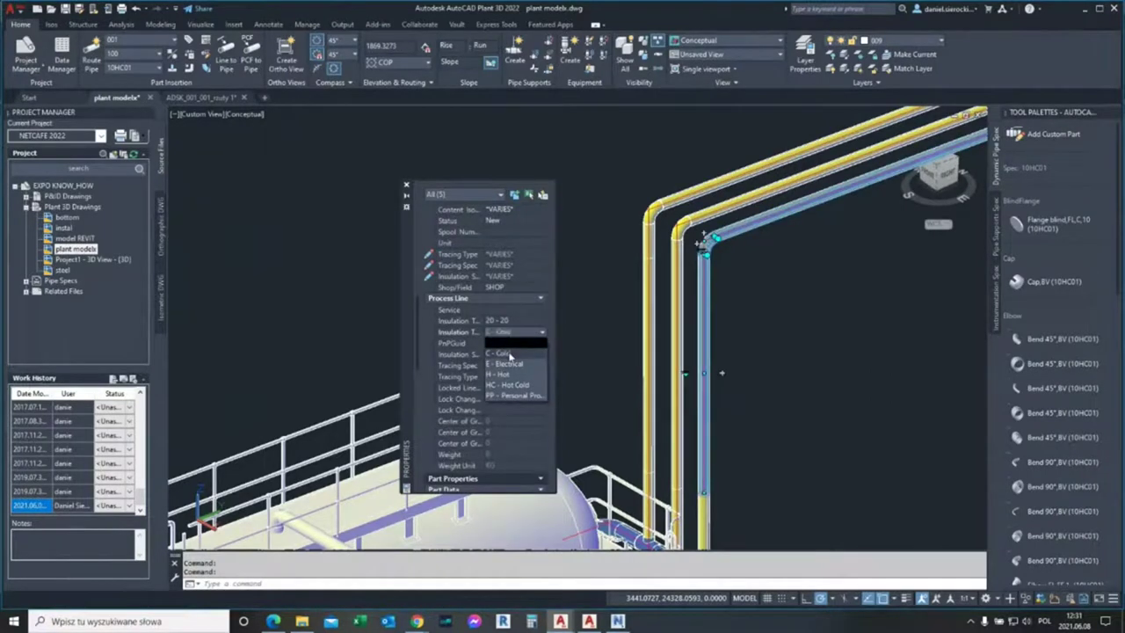
left_click(509, 355)
left_click(406, 186)
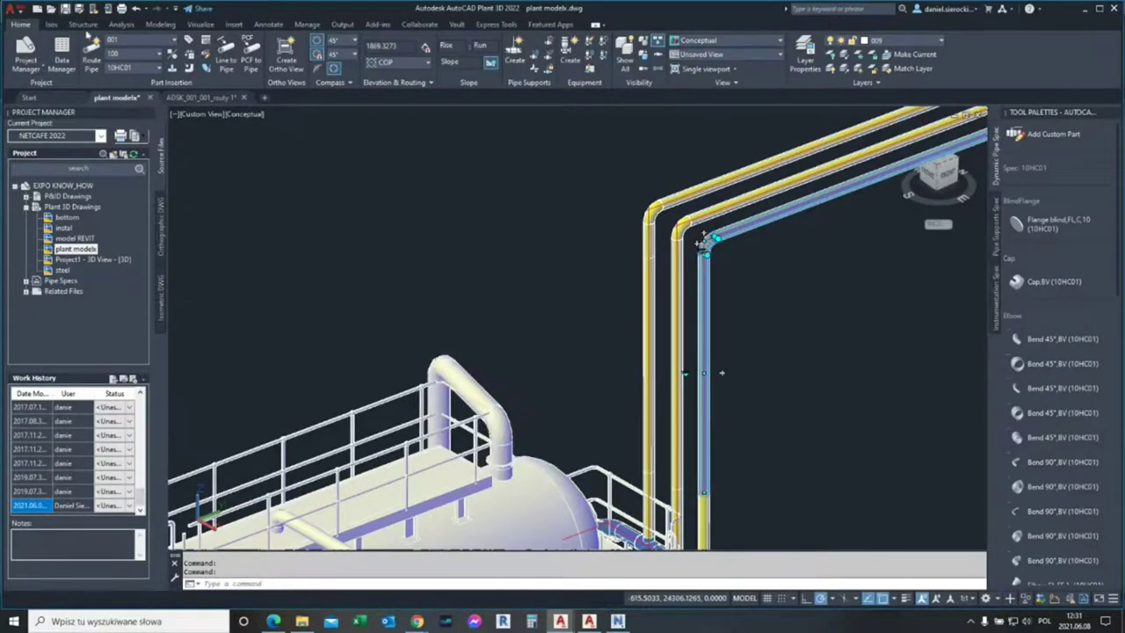
left_click(87, 9)
Step: Update the orthographic view in the ADSK_001_001_rzuty 1 viewport
left_click(209, 97)
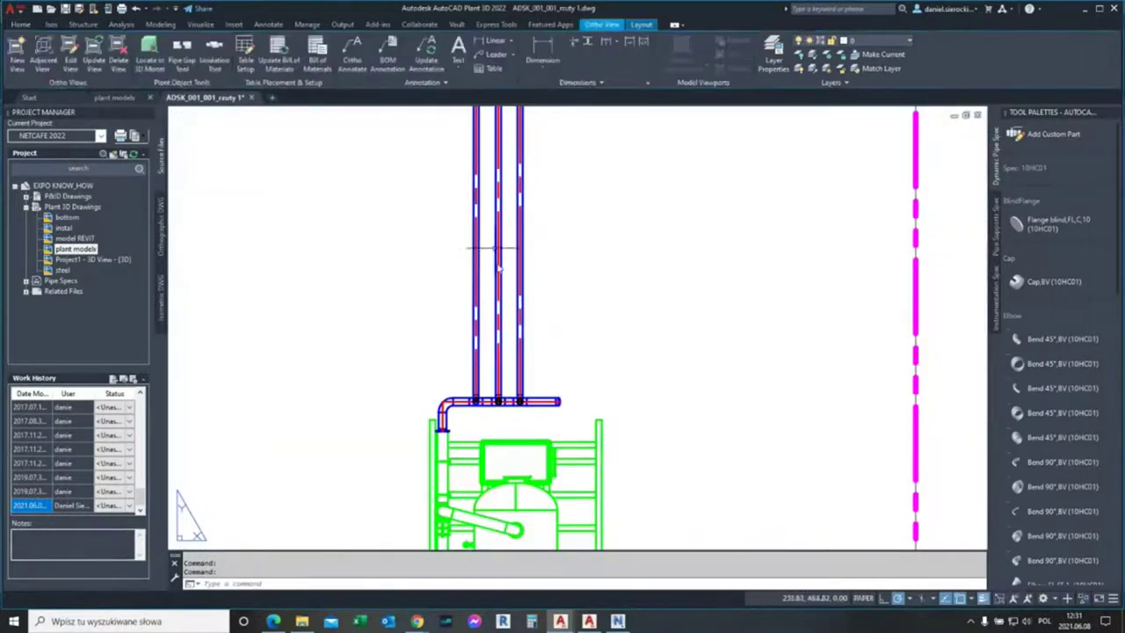
scroll(497, 266, "down", 2)
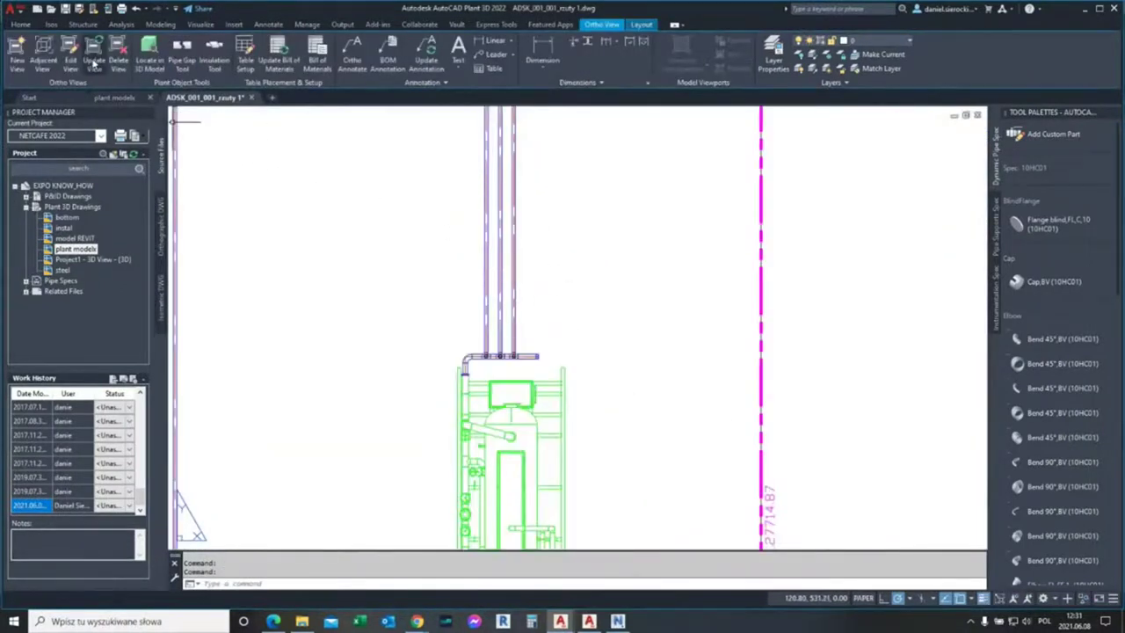
left_click(94, 62)
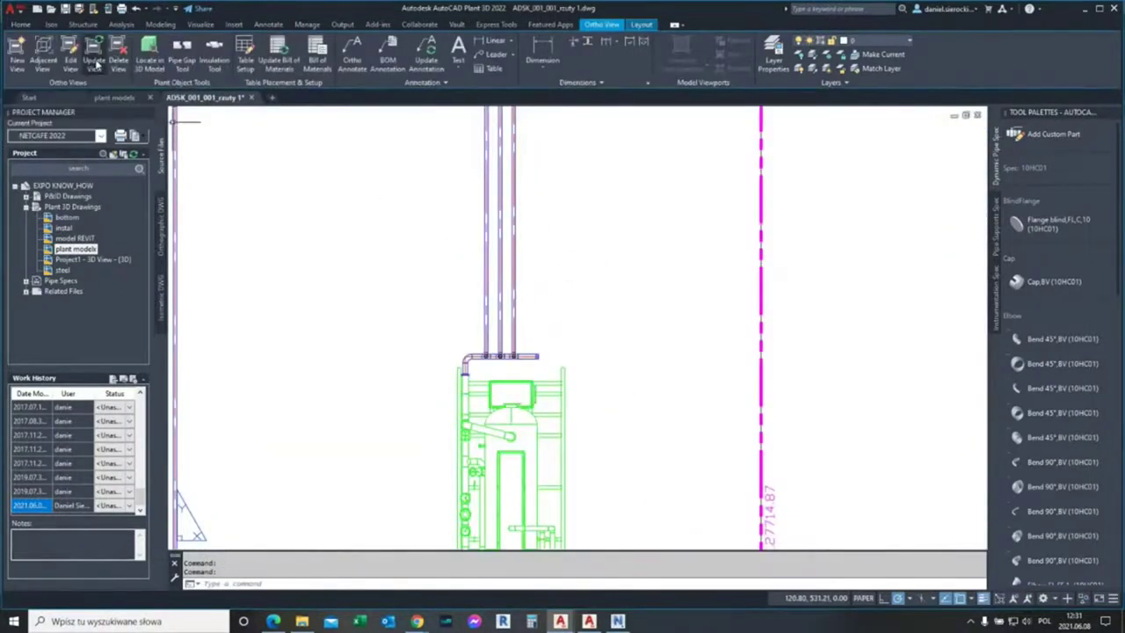
left_click(760, 233)
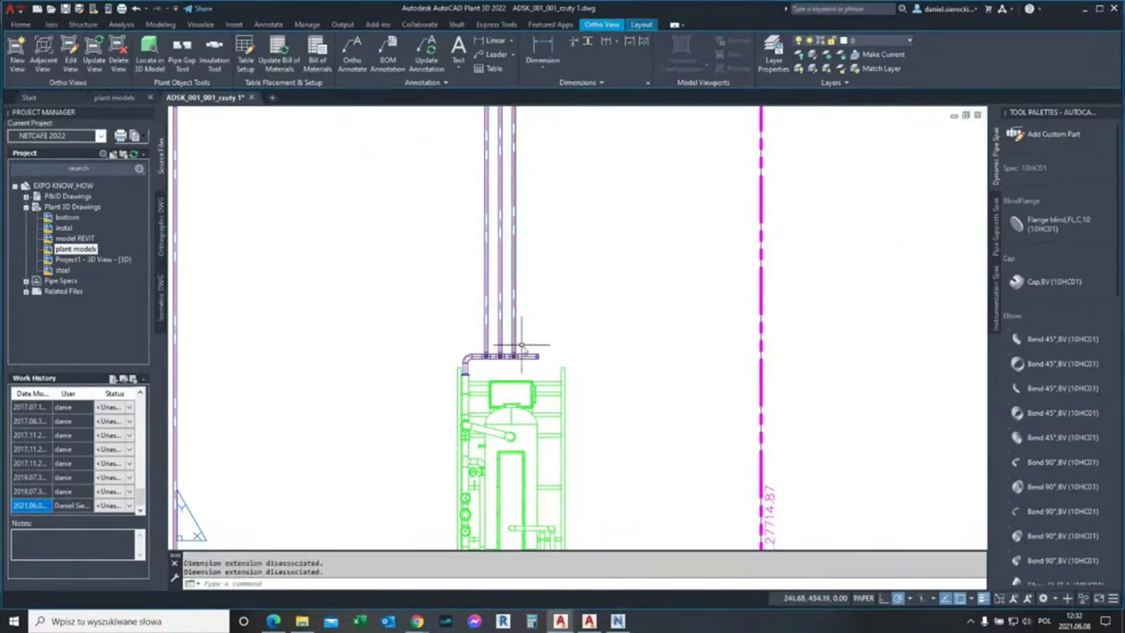
Step: Turn off lineweight display and zoom in on the regenerated plan view
scroll(527, 261, "up", 2)
scroll(527, 255, "up", 3)
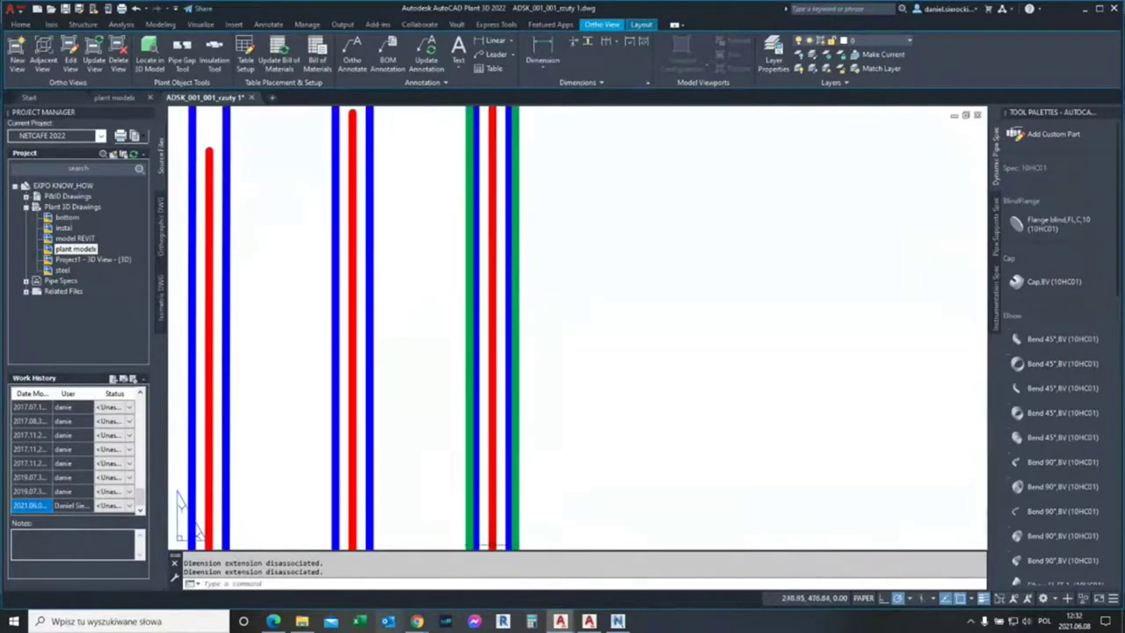
left_click(981, 597)
scroll(502, 201, "up", 2)
scroll(527, 154, "up", 1)
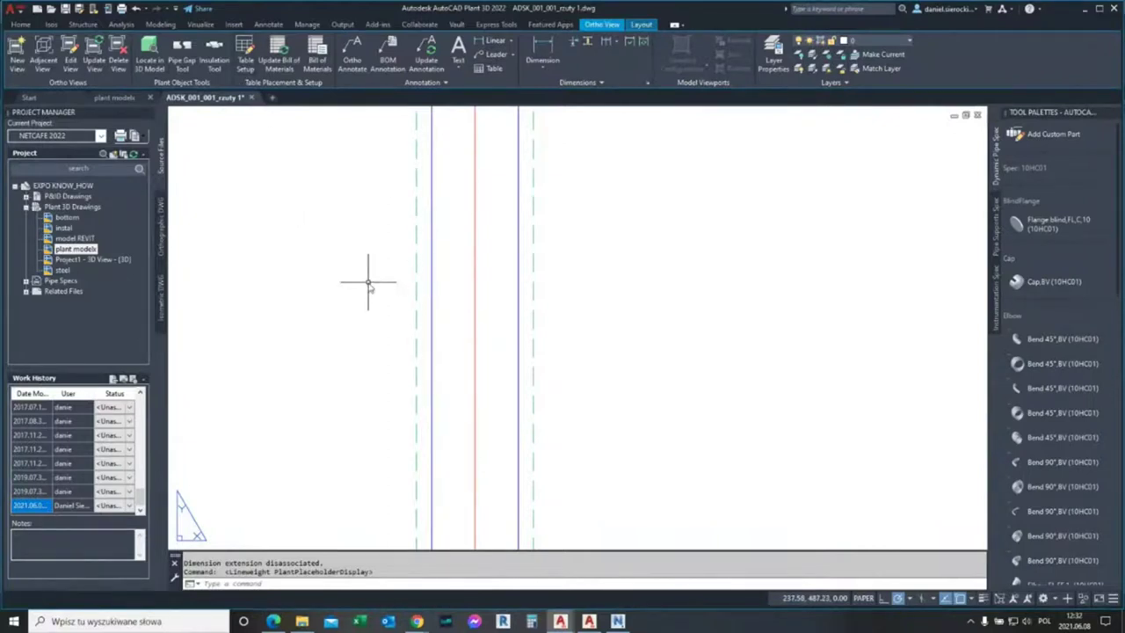
Step: Place an insulation symbol reading 20 C on the insulated pipe
left_click(216, 61)
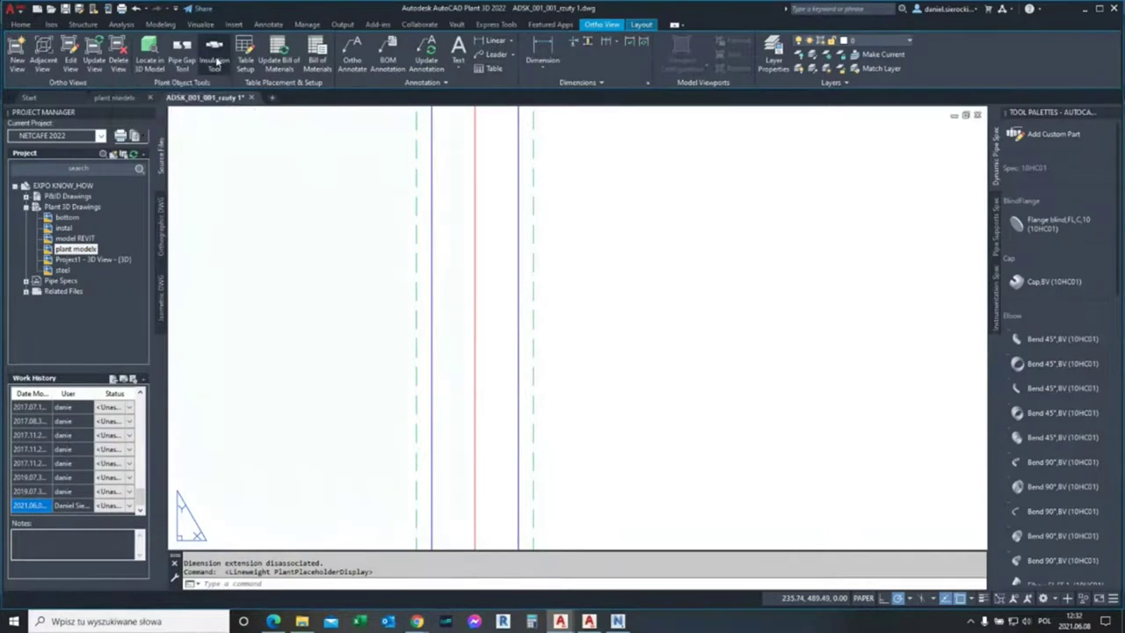
left_click(532, 290)
scroll(527, 303, "down", 2)
scroll(518, 334, "down", 2)
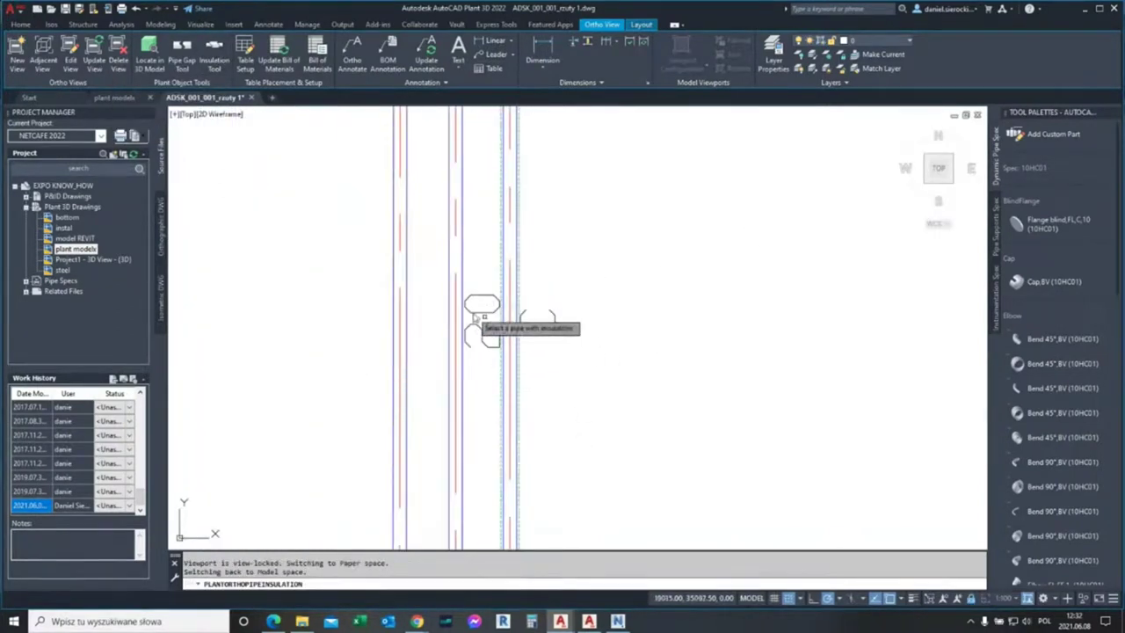
scroll(517, 342, "up", 2)
scroll(517, 342, "up", 3)
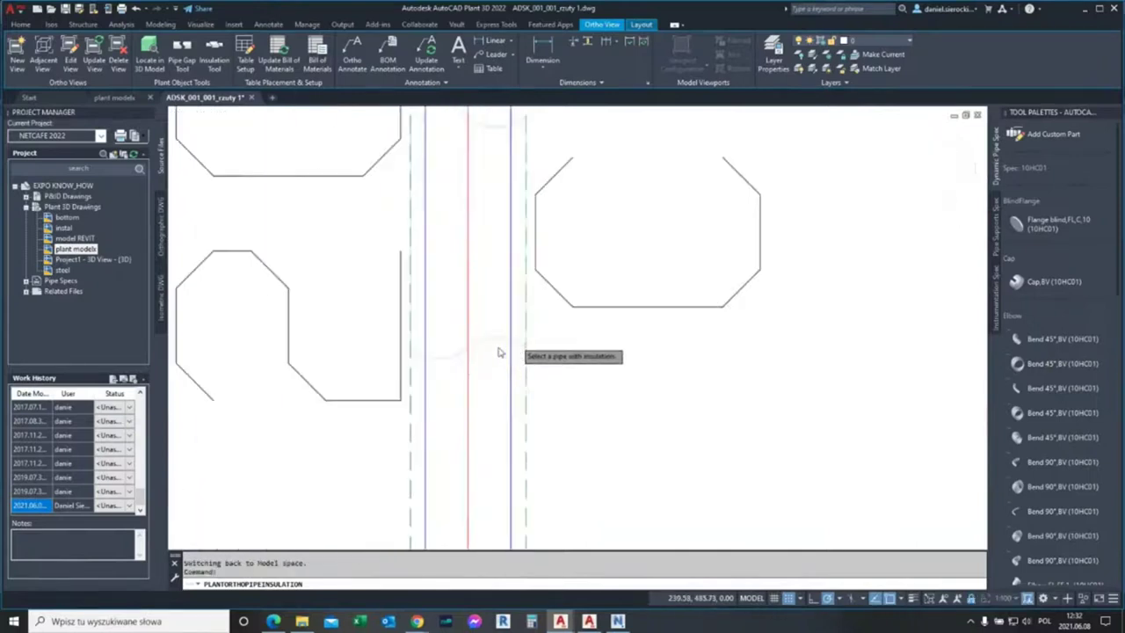
scroll(513, 367, "down", 2)
scroll(514, 367, "down", 3)
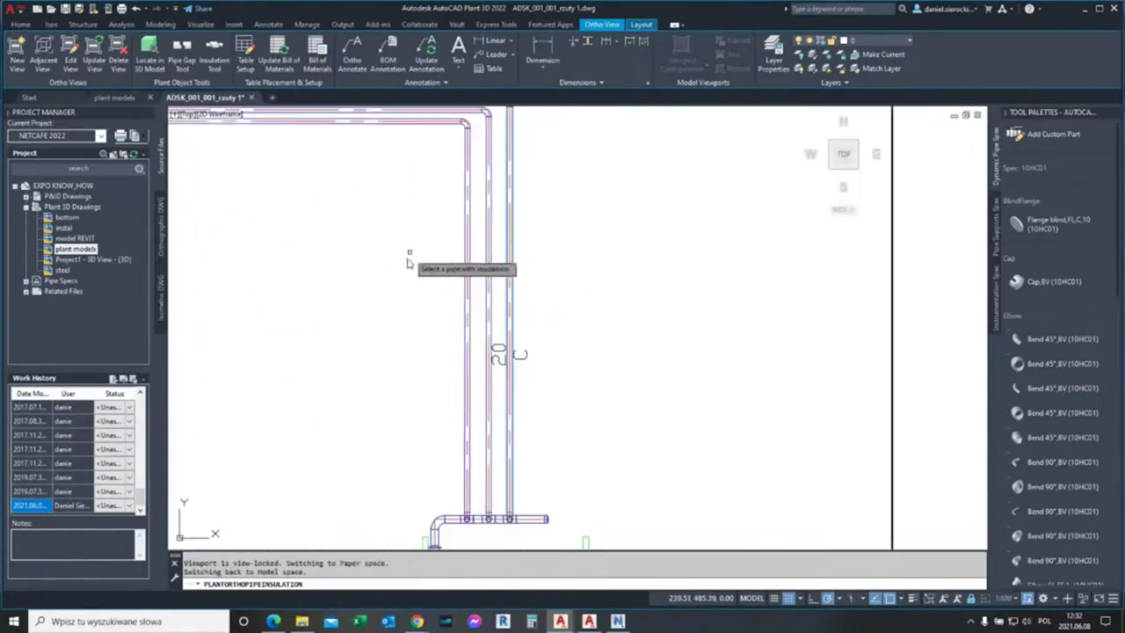
left_click(465, 268)
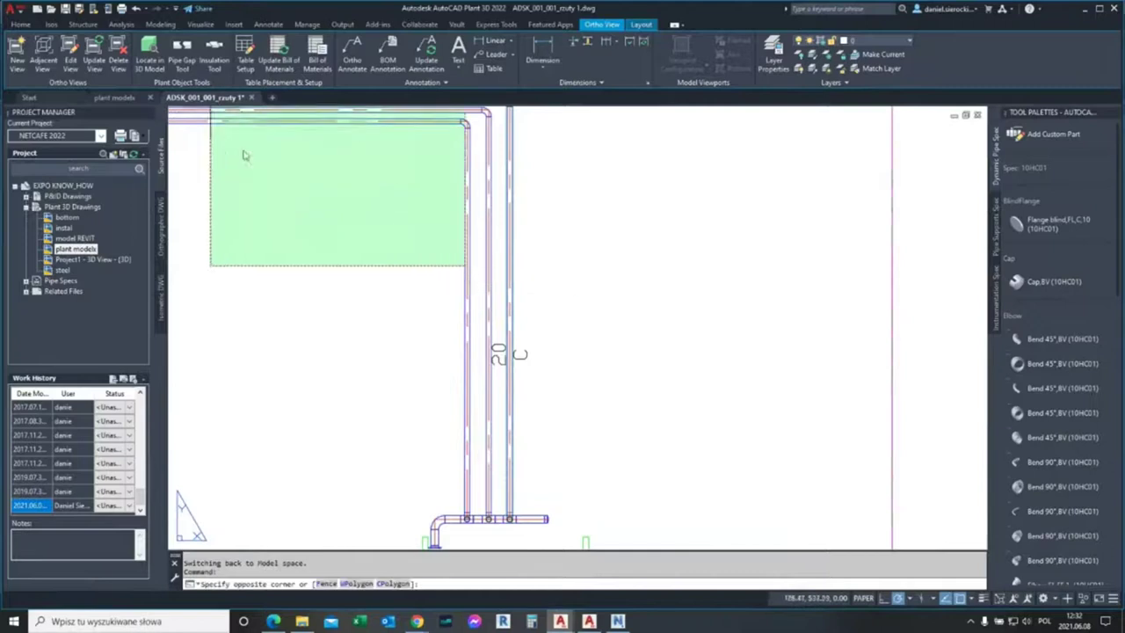
Step: Start a second insulation symbol on another pipe, then cancel it and pan around
left_click(213, 54)
left_click(466, 309)
scroll(439, 309, "up", 4)
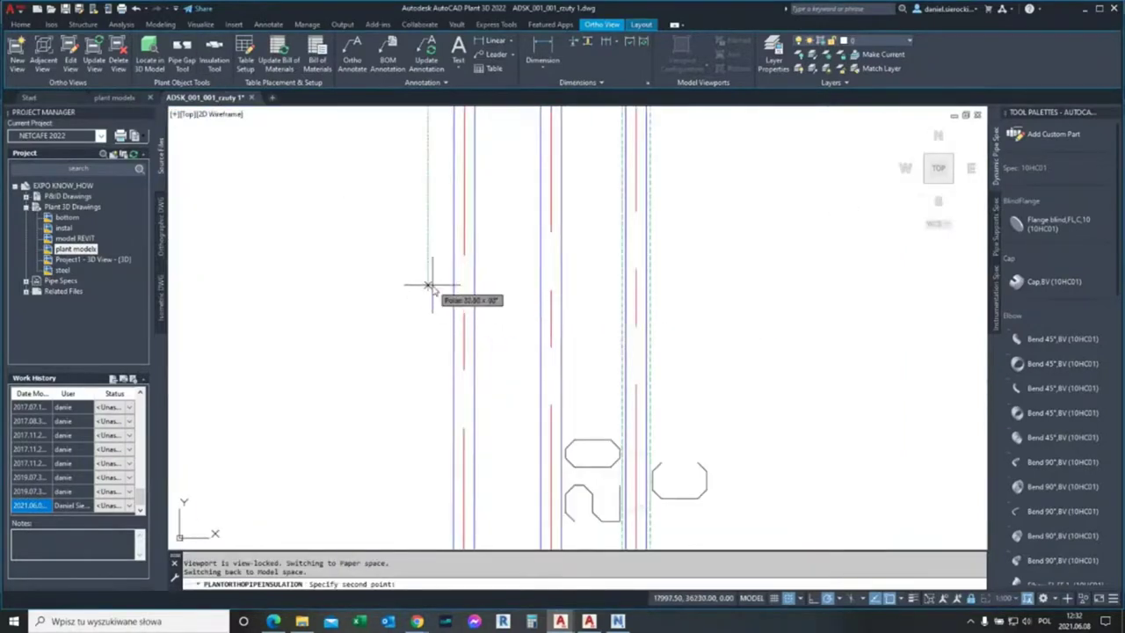
key("Escape")
middle_click_drag(583, 413, 478, 329)
scroll(479, 330, "down", 1)
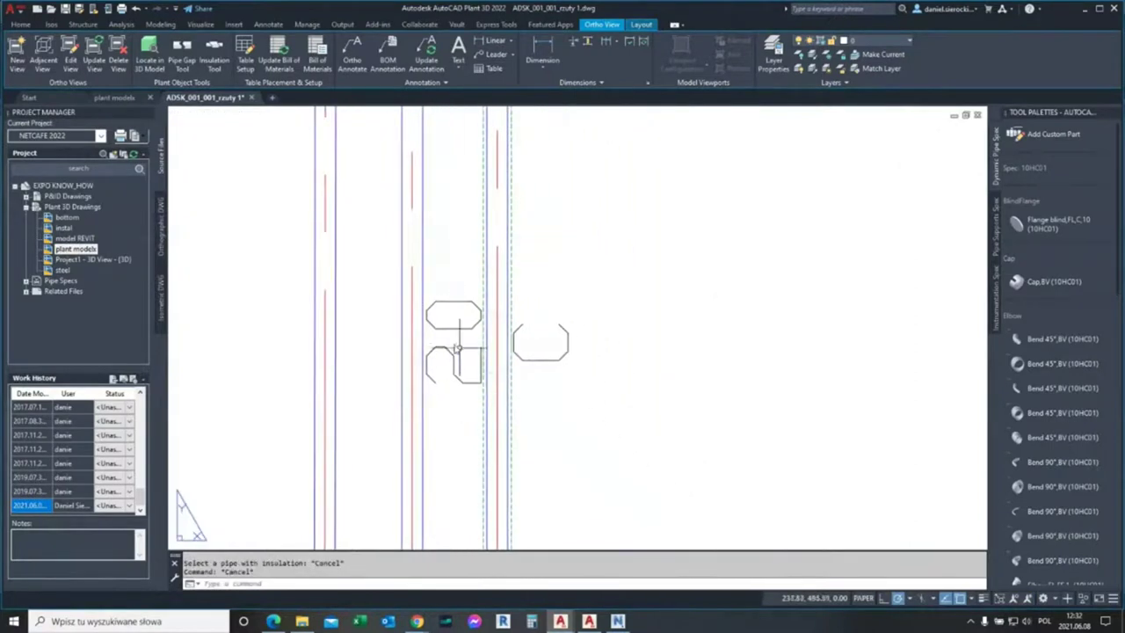
scroll(493, 347, "down", 3)
scroll(497, 349, "up", 2)
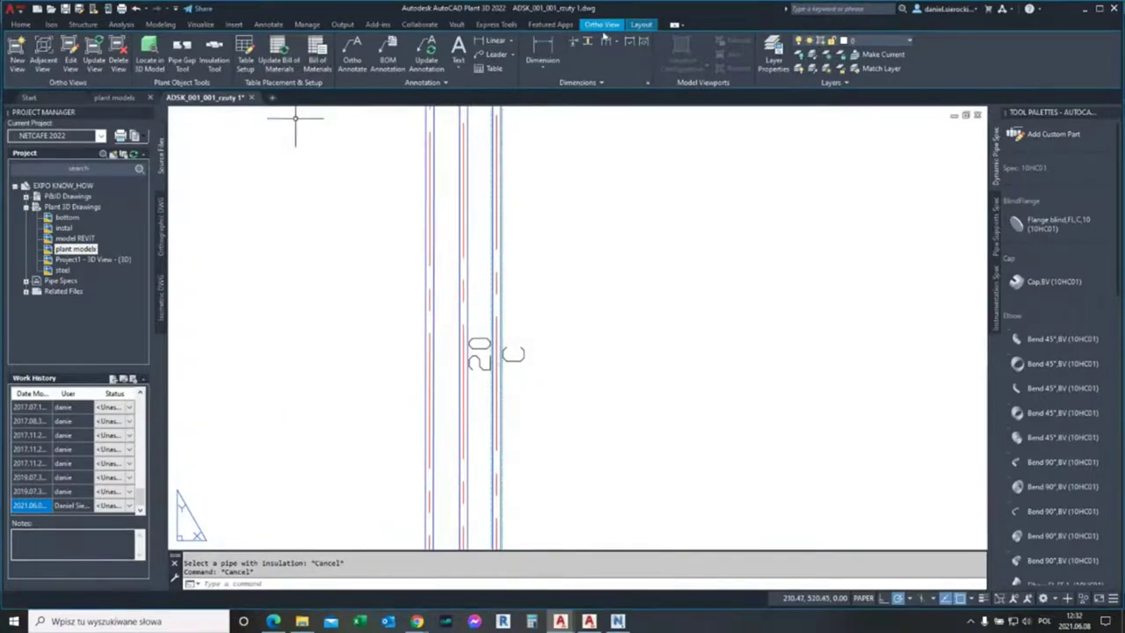
Step: Edit the plan view's output appearance to Solid Line Insulation and regenerate it
left_click(72, 60)
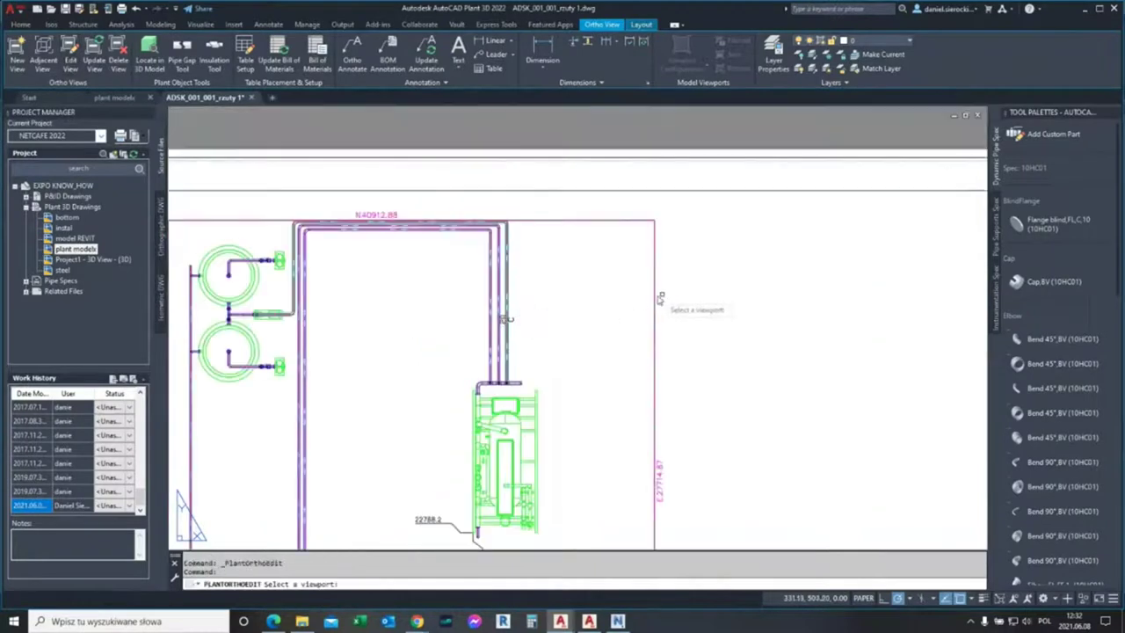
left_click(655, 303)
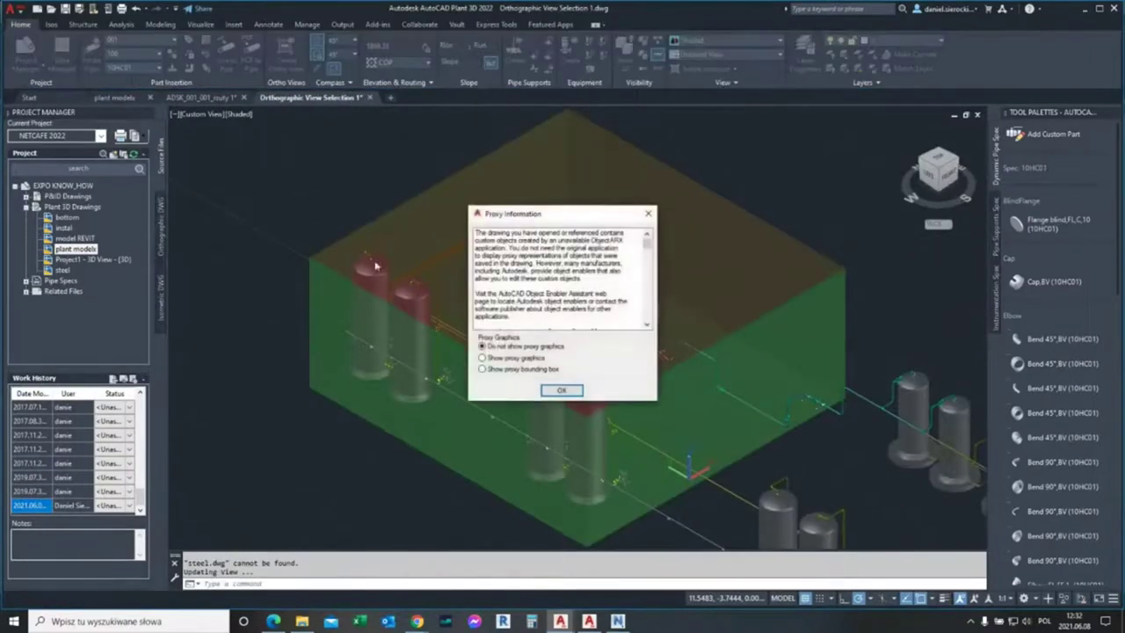
left_click(577, 394)
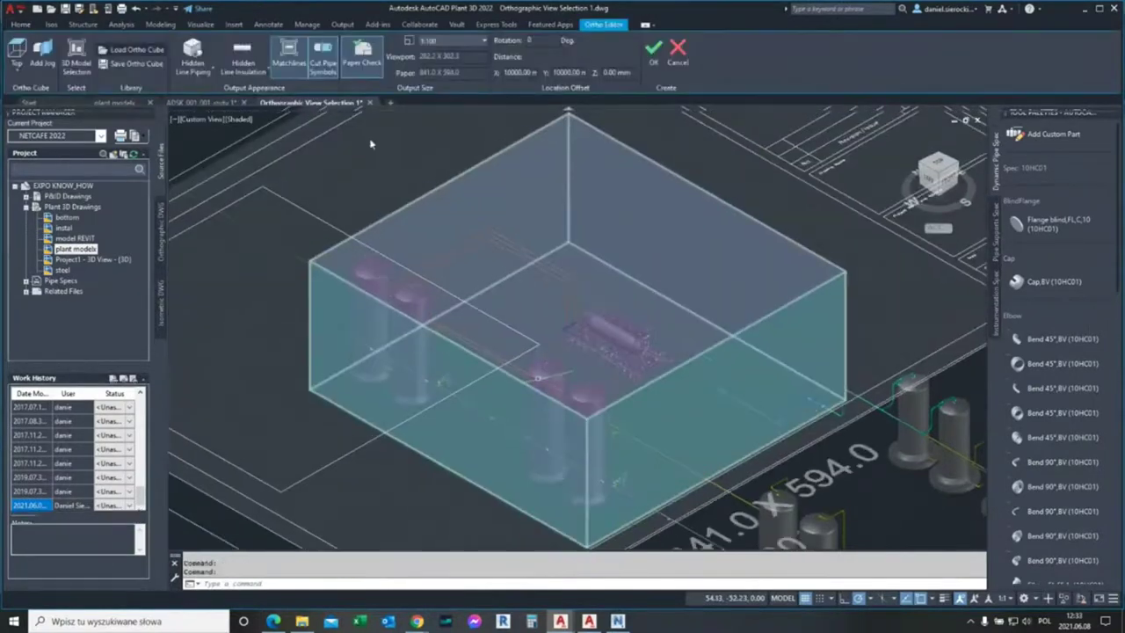
left_click(246, 72)
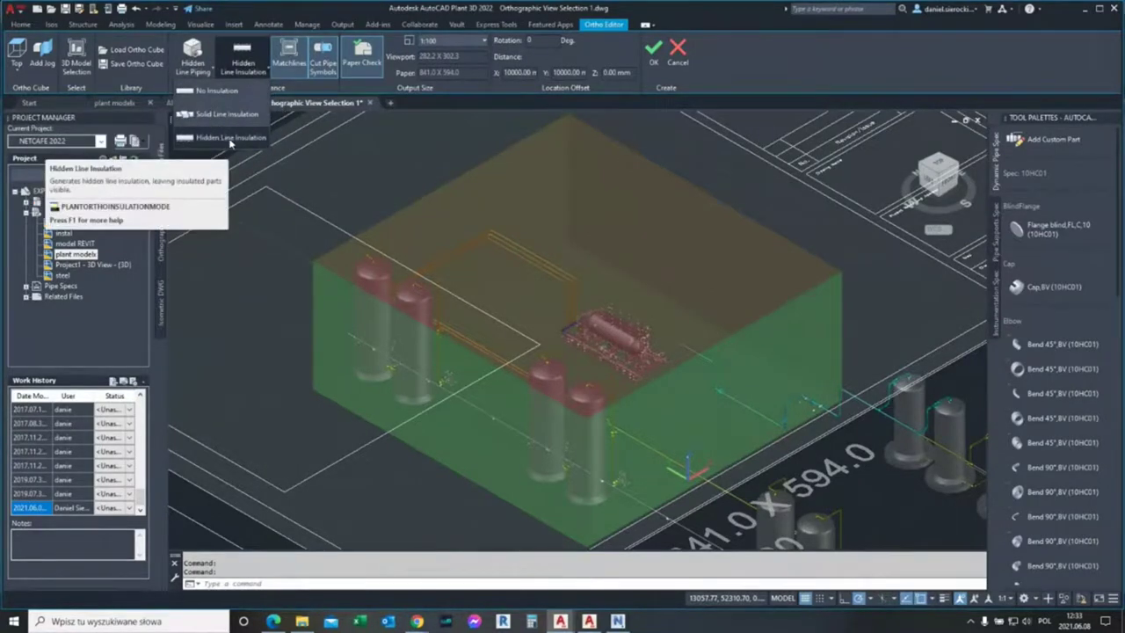
left_click(222, 116)
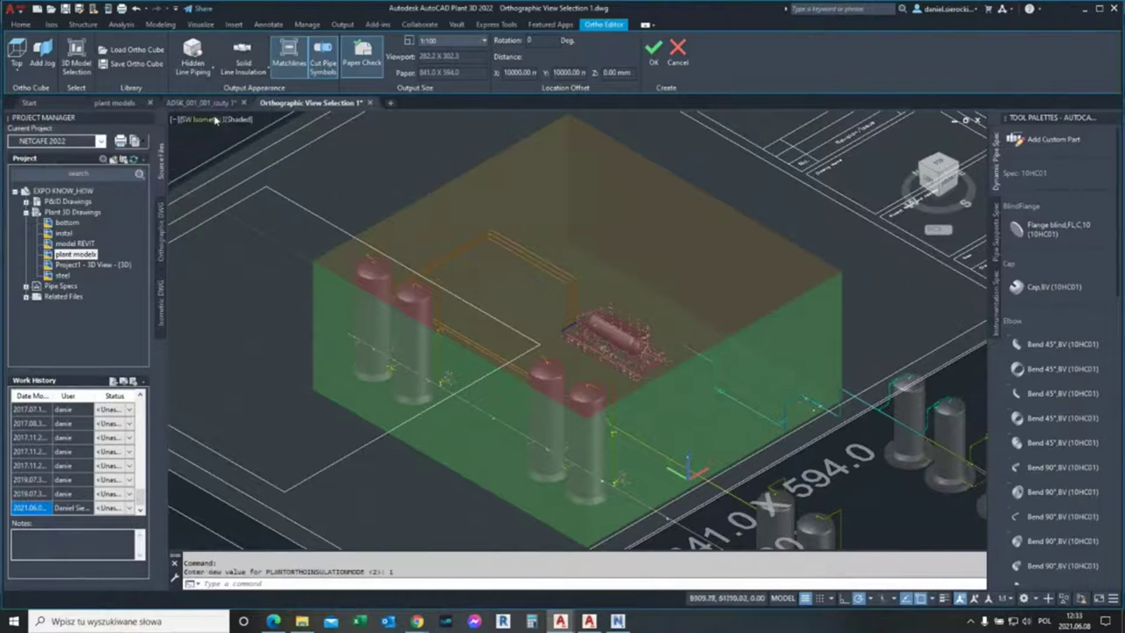
left_click(649, 65)
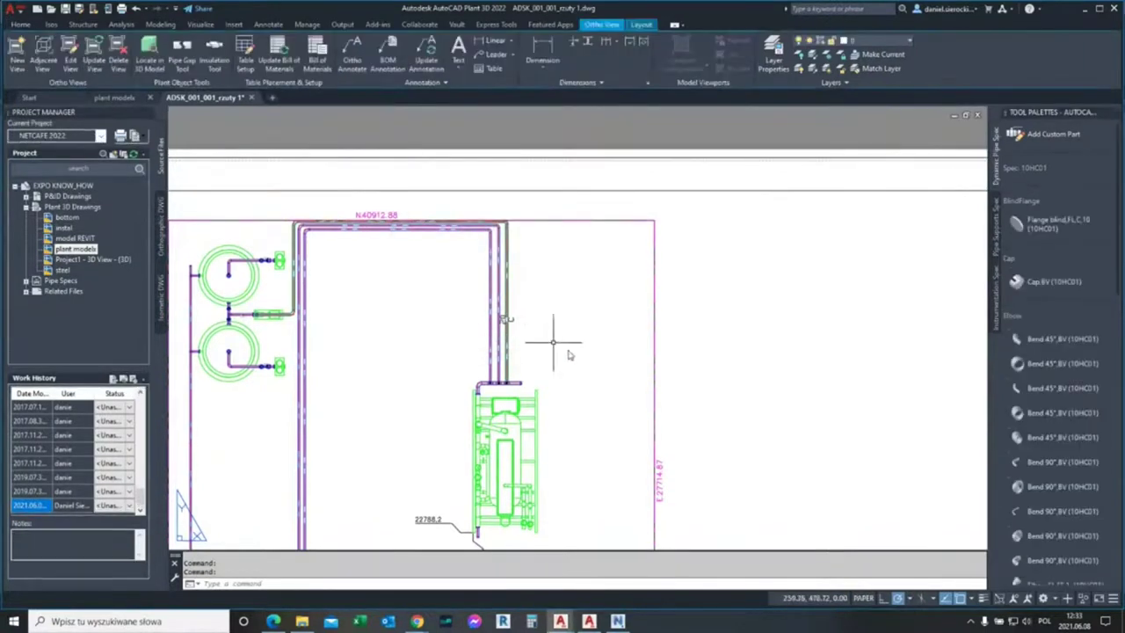
scroll(519, 329, "up", 3)
scroll(506, 303, "up", 2)
scroll(505, 254, "up", 2)
scroll(457, 211, "up", 2)
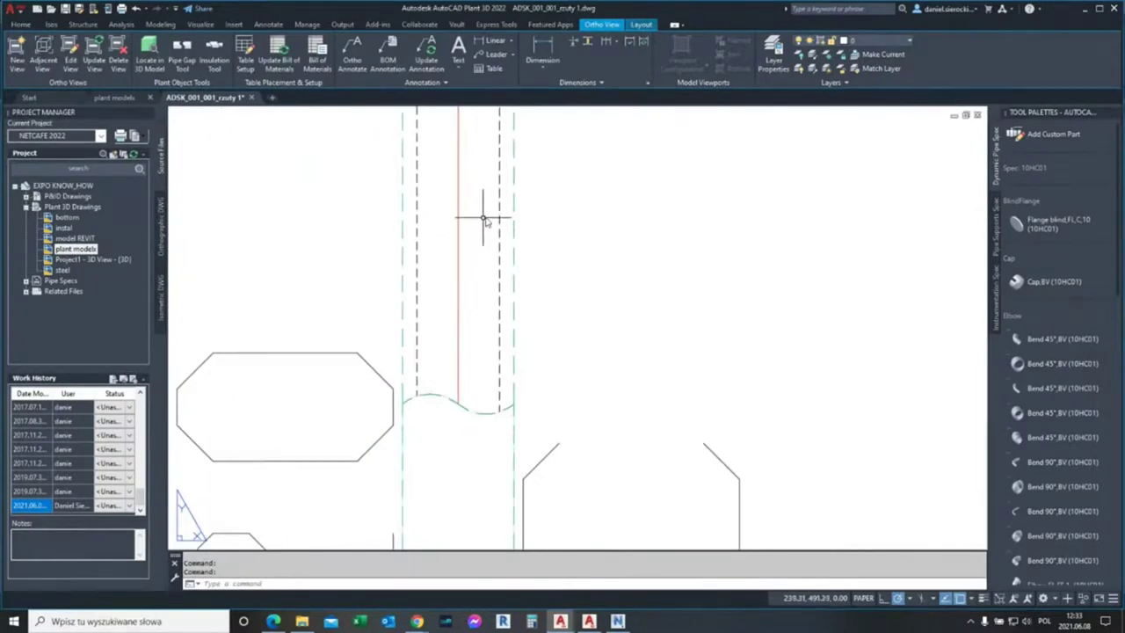
scroll(512, 252, "down", 2)
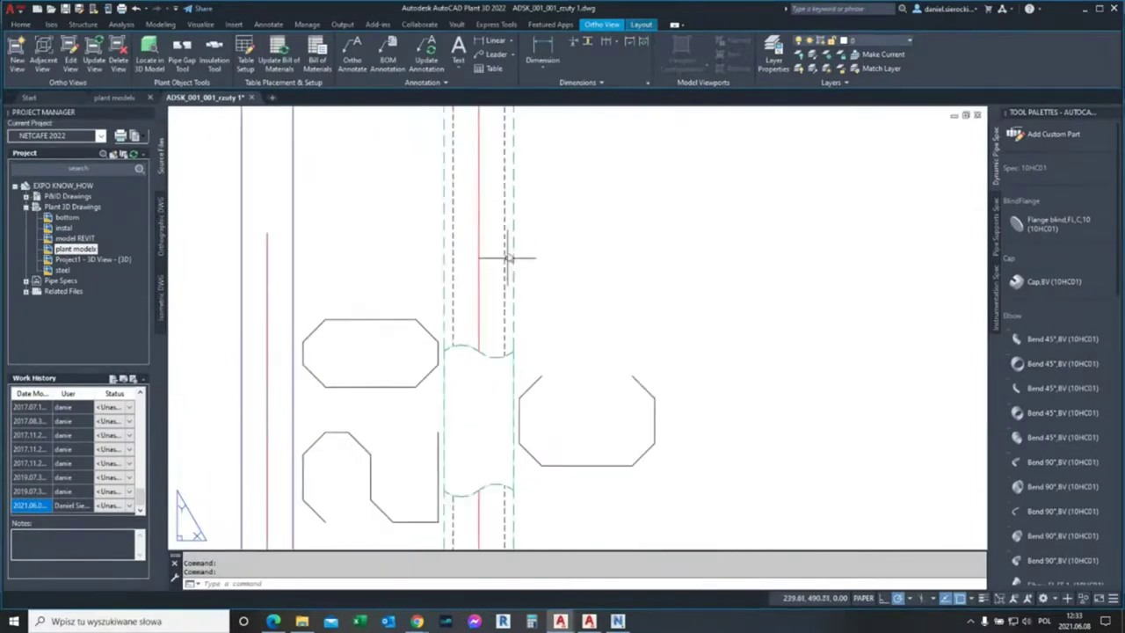
scroll(516, 257, "down", 1)
middle_click_drag(516, 453, 522, 301)
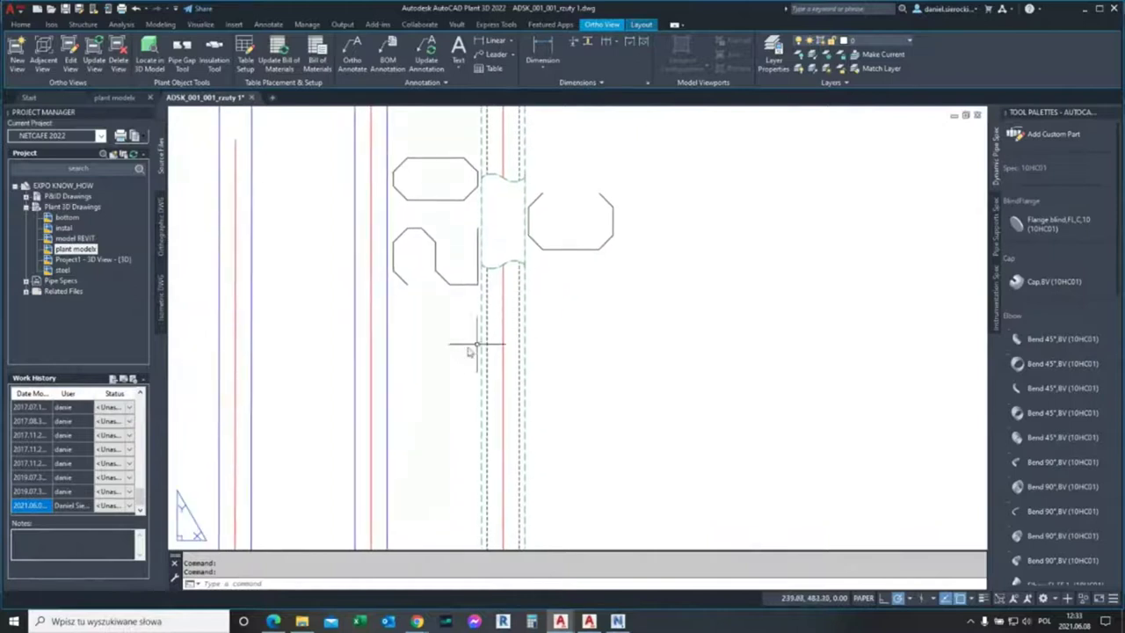
scroll(508, 376, "down", 1)
scroll(518, 334, "down", 3)
scroll(571, 395, "down", 3)
scroll(490, 259, "up", 2)
scroll(489, 259, "up", 2)
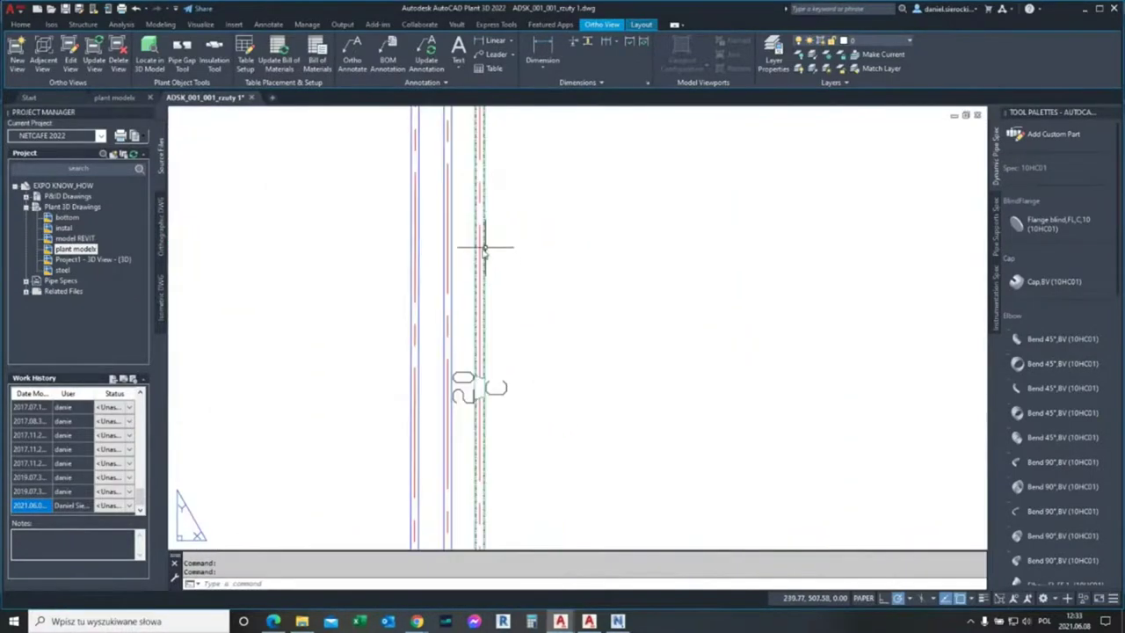
Step: Switch to the plant models drawing and frame the far pipe bend
left_click(124, 100)
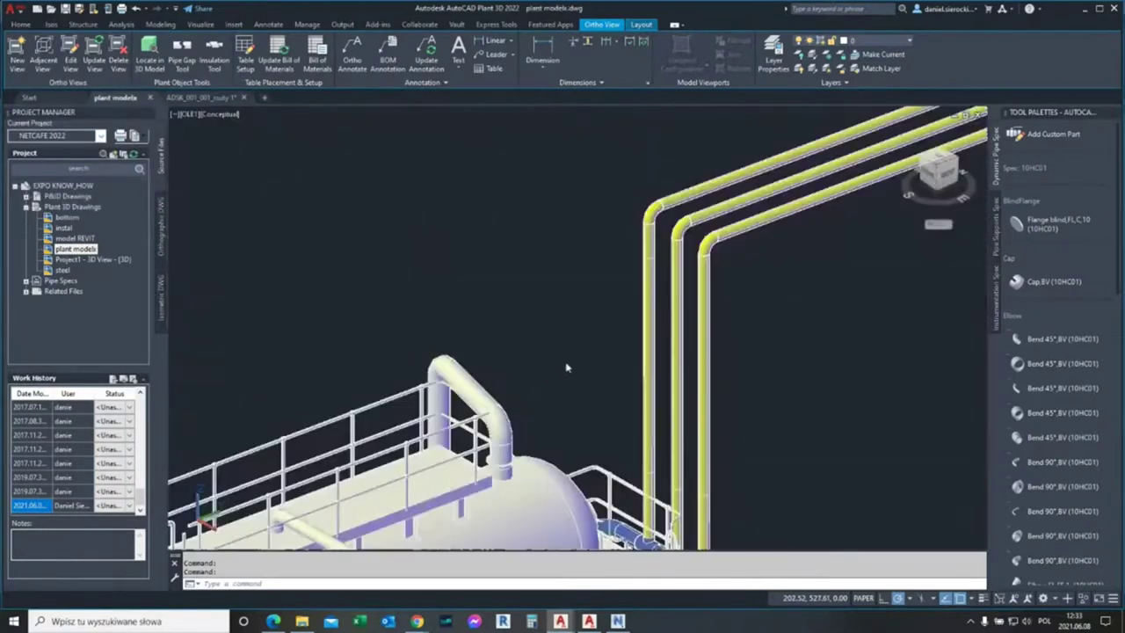
mouse_move(780, 337)
middle_mouse_down()
mouse_move(671, 313)
mouse_move(564, 367)
middle_mouse_up()
scroll(575, 358, "down", 2)
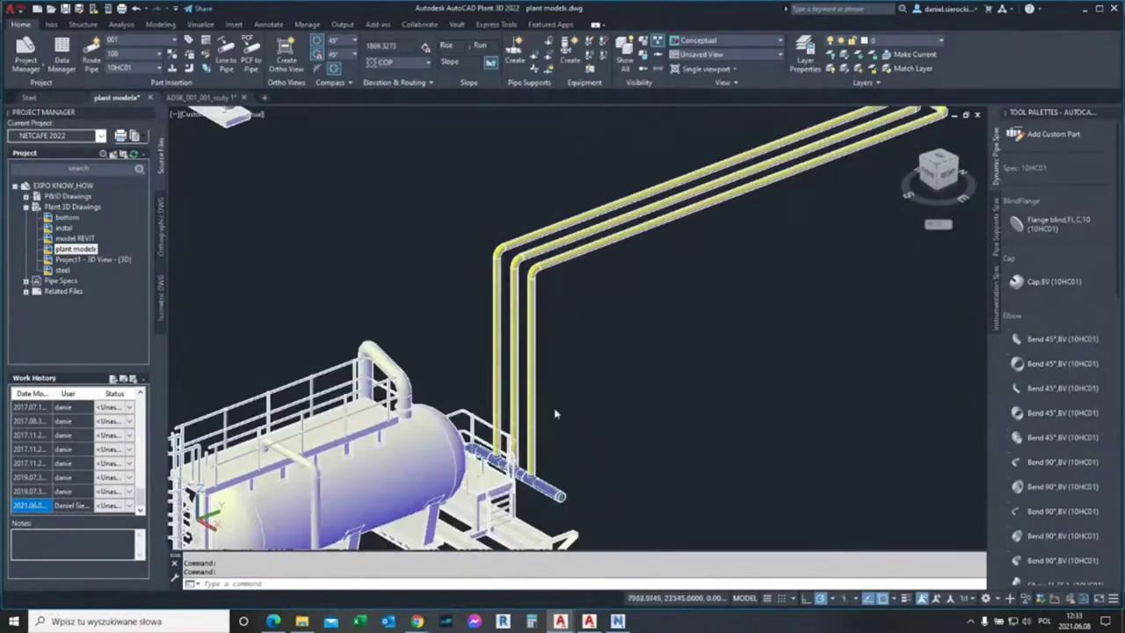
middle_click_drag(589, 421, 540, 410)
scroll(507, 319, "up", 1)
scroll(527, 281, "up", 1)
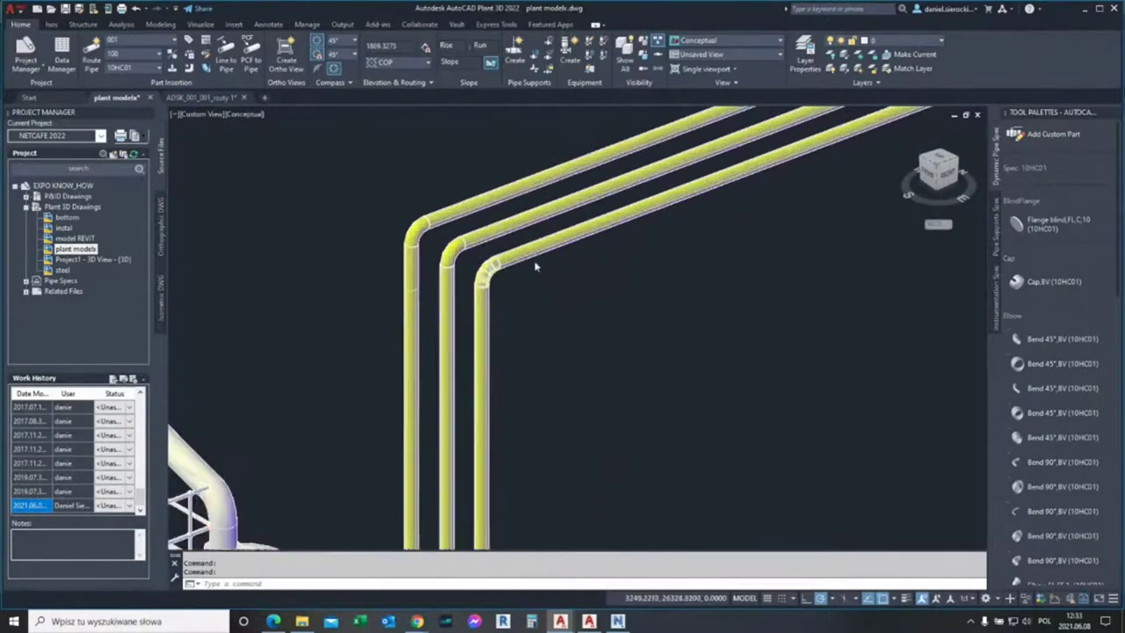
scroll(480, 313, "up", 1)
Step: Select the innermost bent pipe, turn on insulation display, and zoom in to inspect
left_click(510, 266)
mouse_move(525, 266)
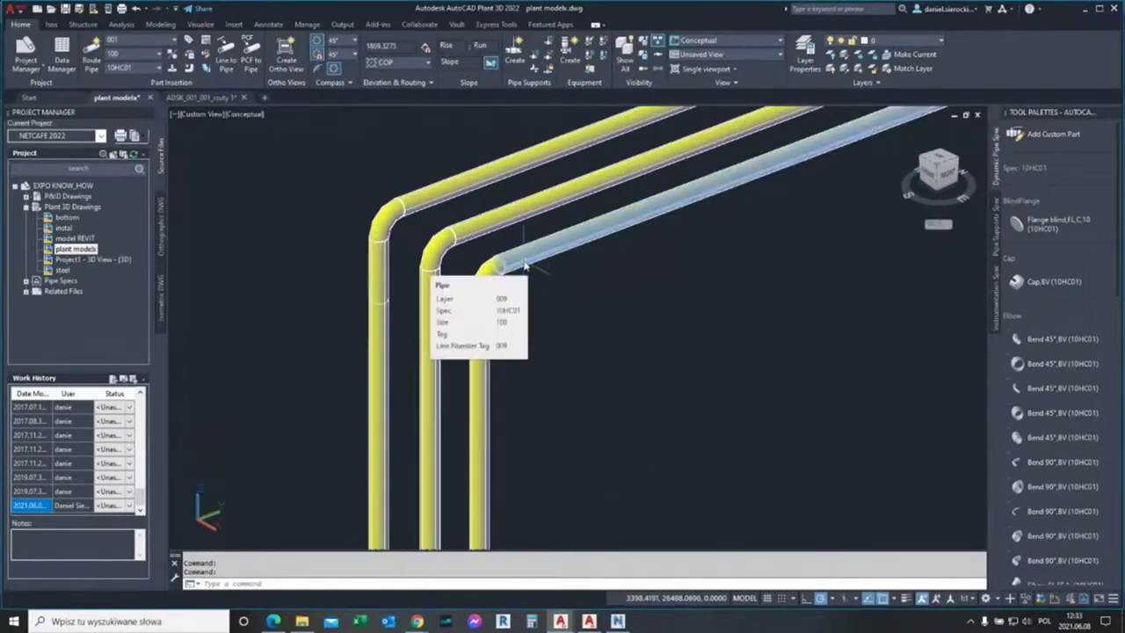
left_click(659, 58)
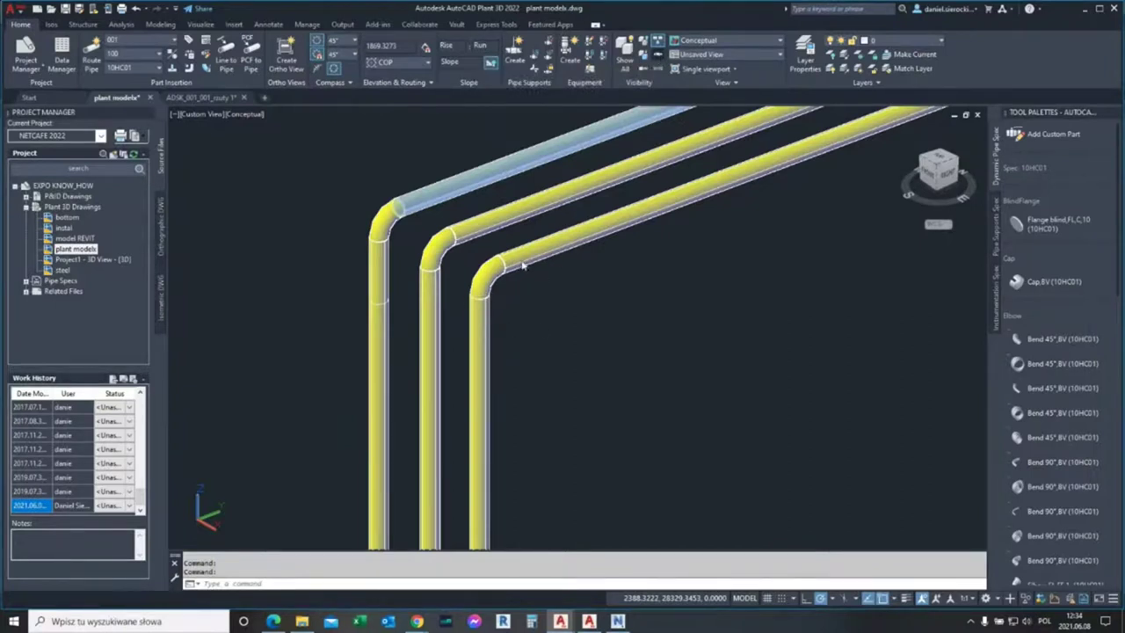
scroll(484, 281, "up", 1)
scroll(517, 274, "up", 1)
scroll(514, 248, "up", 1)
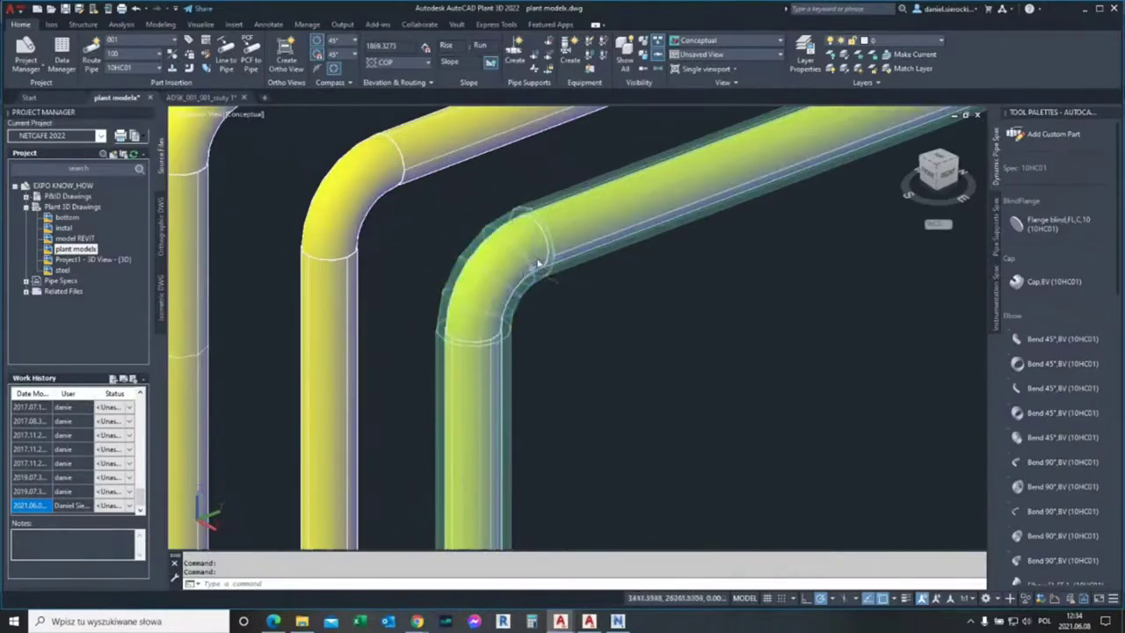
scroll(546, 274, "down", 2)
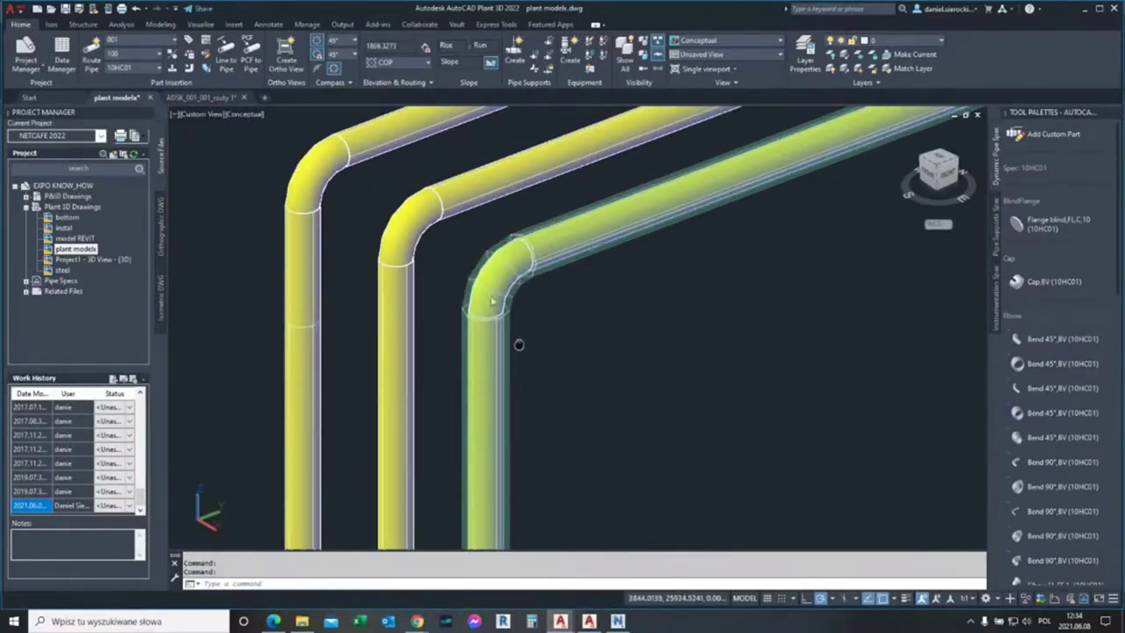
middle_click_drag(501, 227, 492, 222)
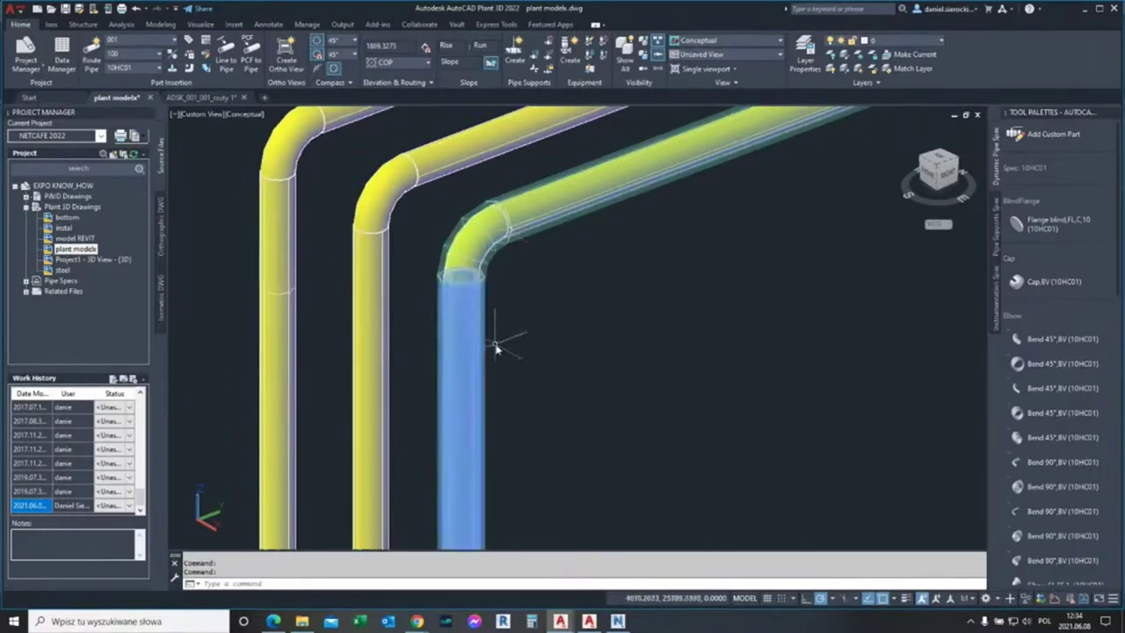
scroll(559, 338, "down", 1)
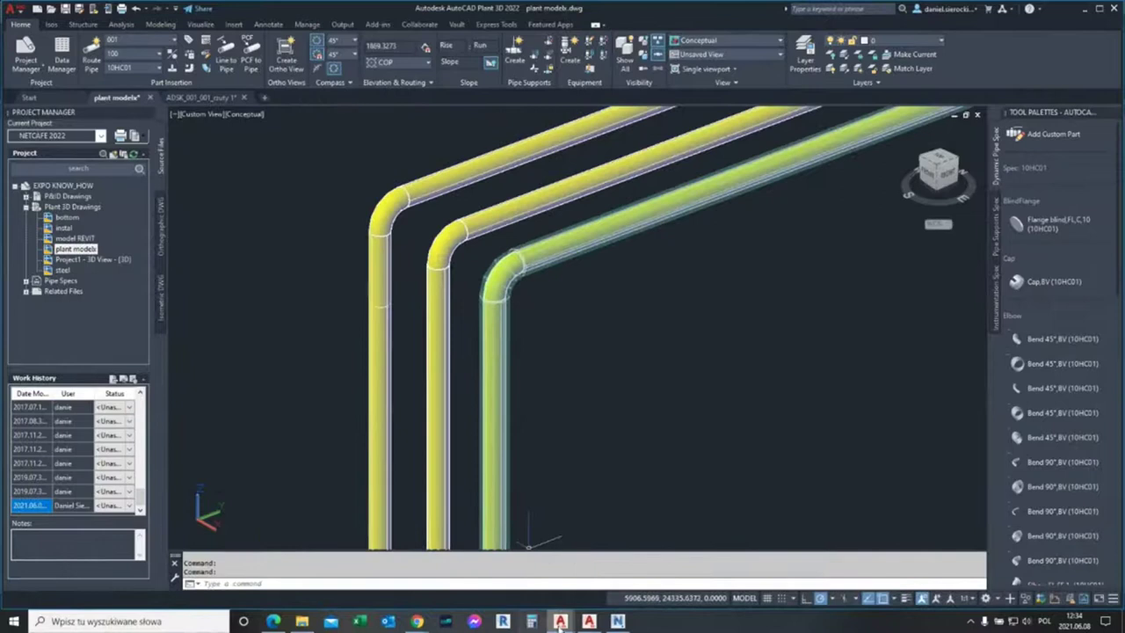
Step: In Plant 3D 2020, select the riser and top pipe segments and show their properties
left_click(588, 621)
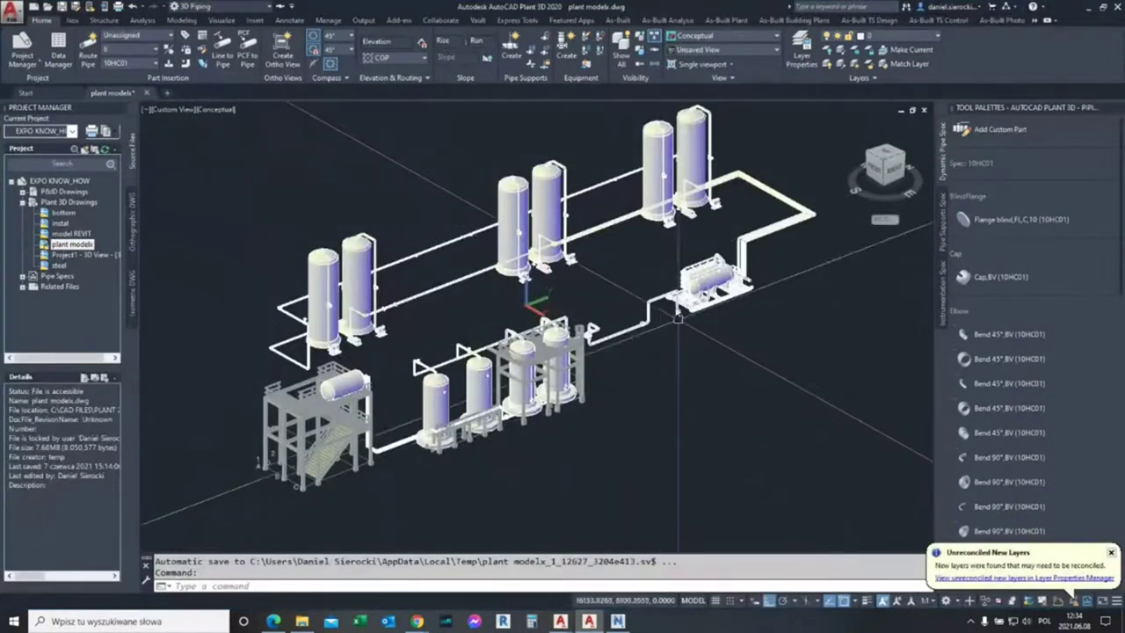
scroll(658, 303, "up", 1)
scroll(650, 304, "up", 1)
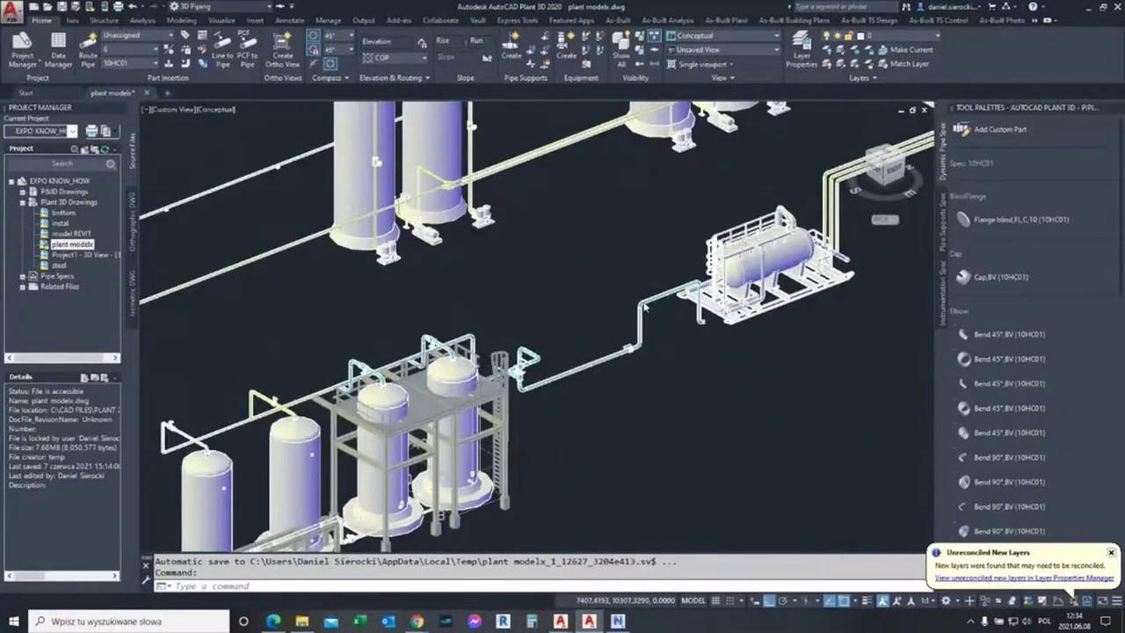
scroll(647, 308, "up", 1)
scroll(648, 307, "up", 1)
scroll(641, 327, "up", 1)
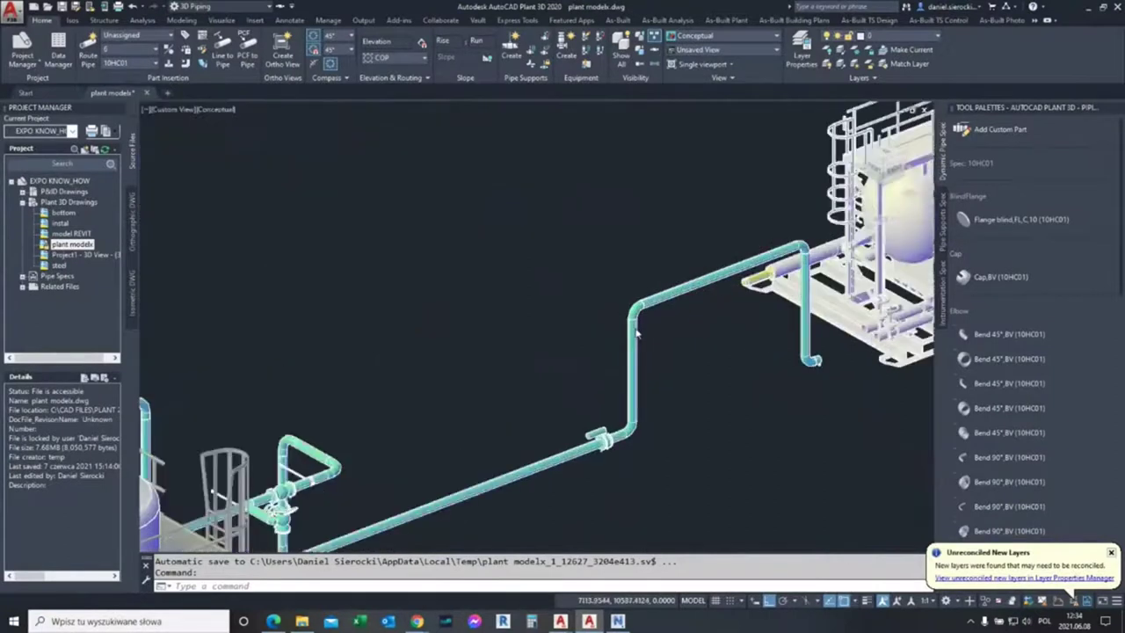
scroll(651, 359, "up", 1)
left_click(650, 358)
left_click(592, 255)
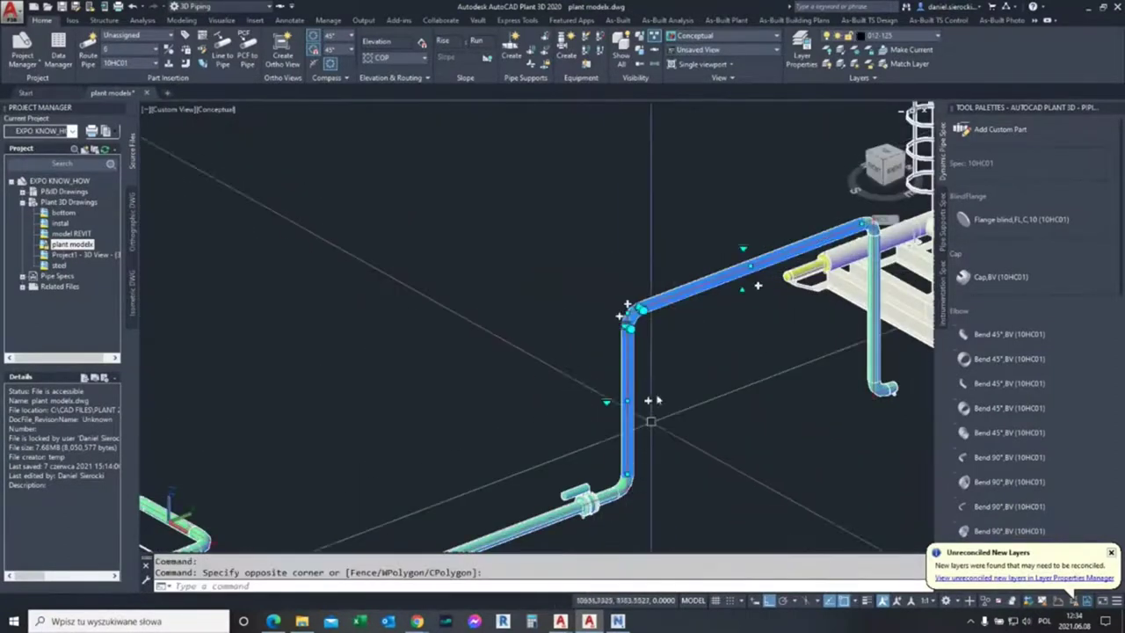
key("ctrl+1")
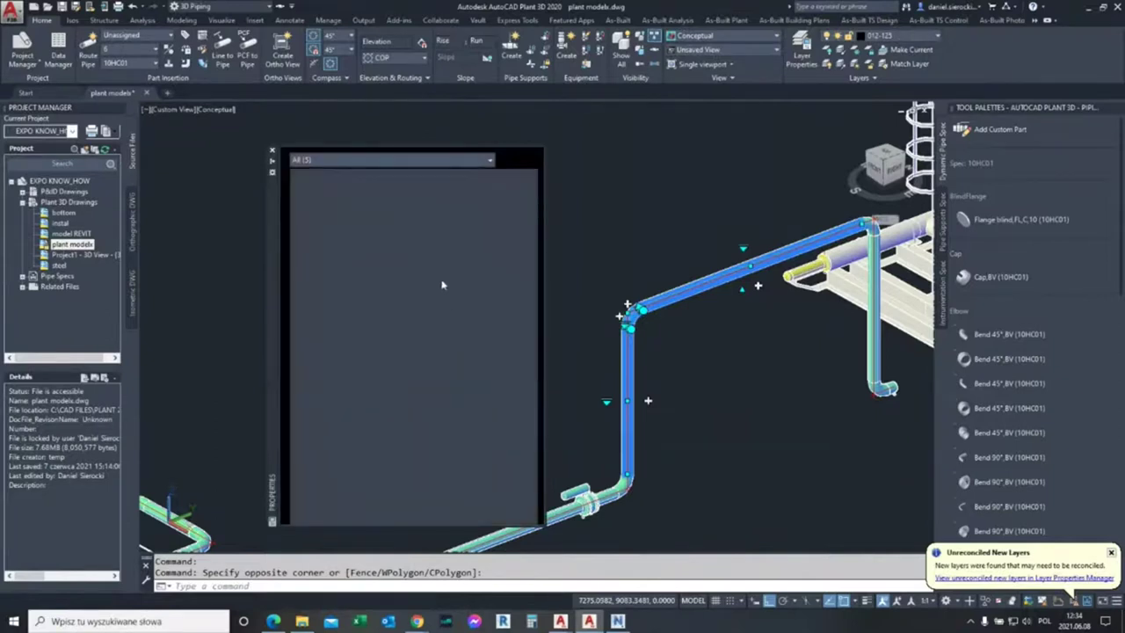
Step: Confirm insulation thickness stays 15-15, review insulation types, then close properties and deselect
scroll(414, 397, "down", 3)
scroll(414, 369, "down", 2)
left_click(441, 368)
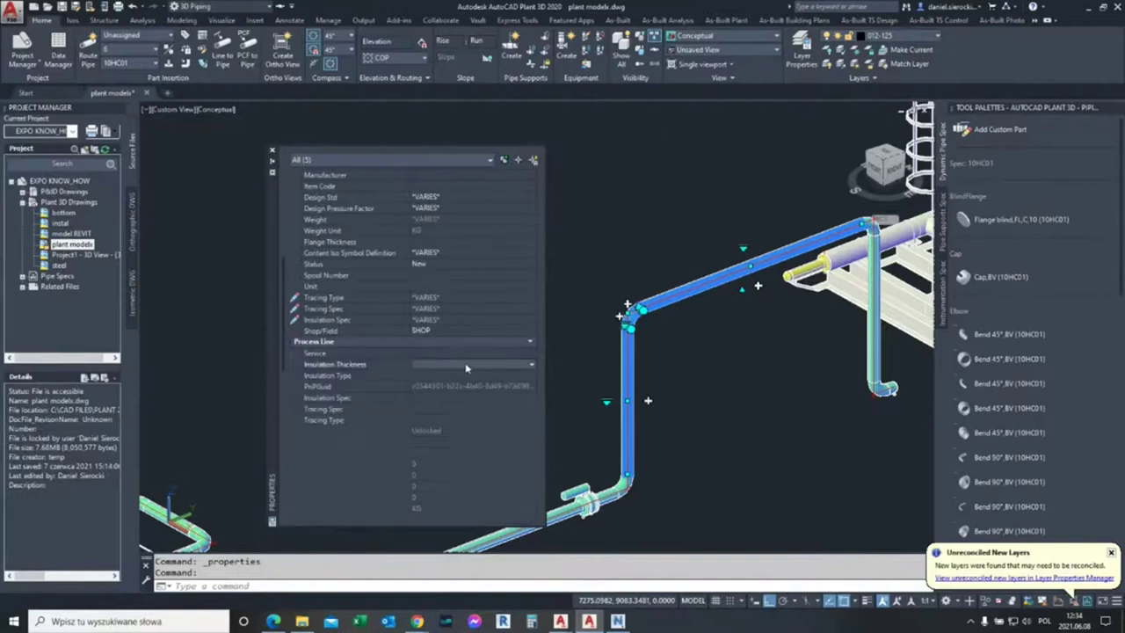
left_click(441, 368)
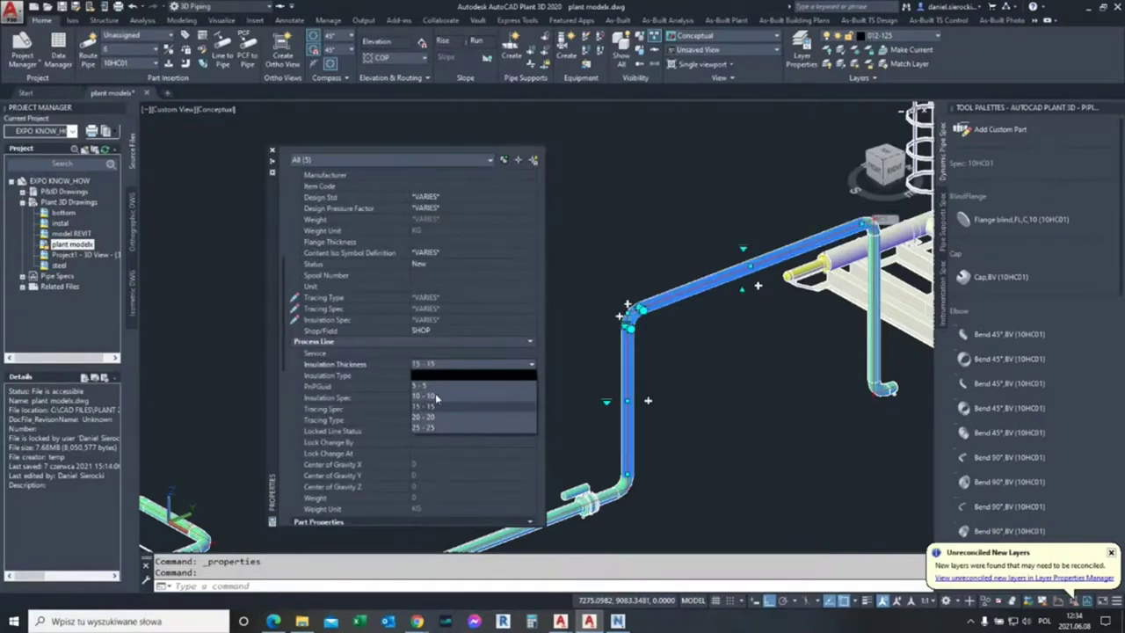
left_click(371, 378)
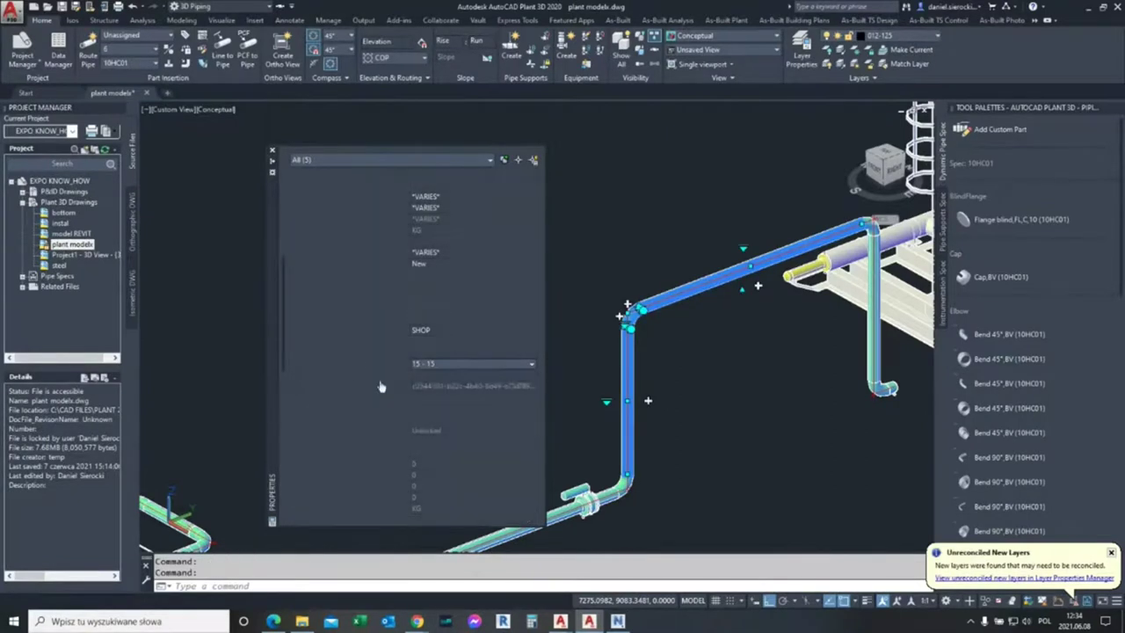
left_click(449, 374)
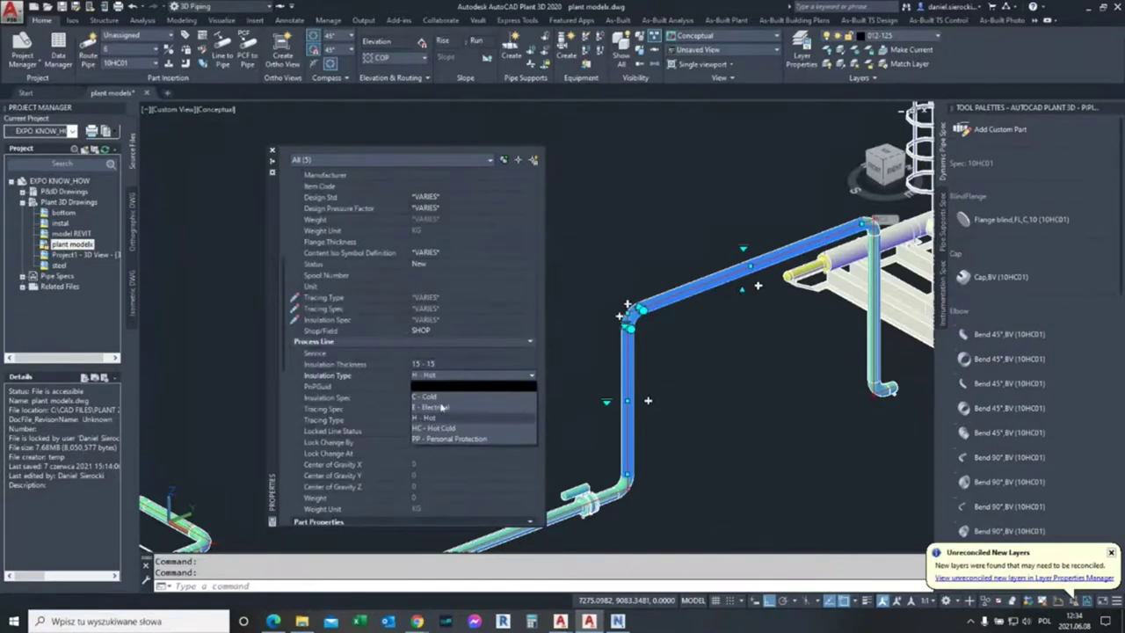
left_click(272, 151)
left_click(272, 151)
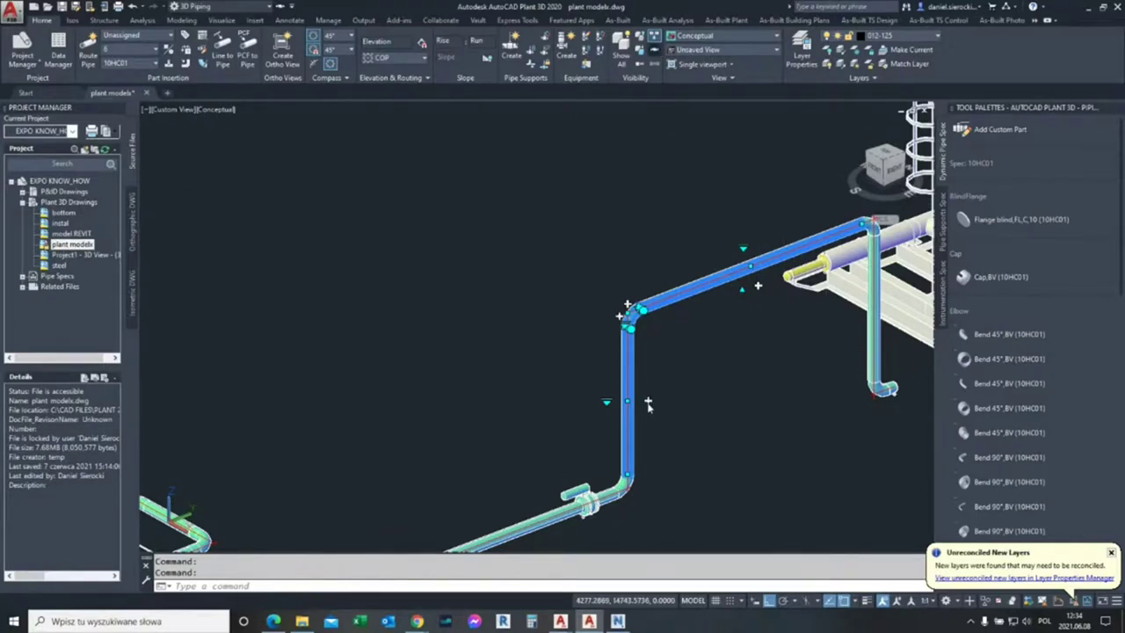
scroll(637, 329, "up", 5)
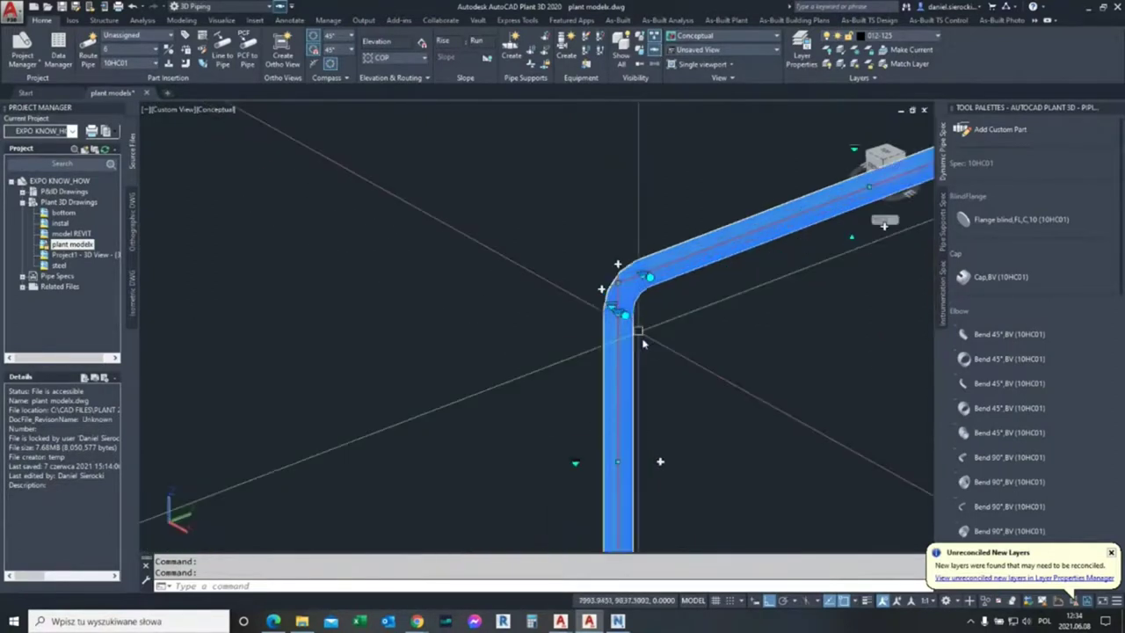
key("Escape")
key("Escape")
Step: Select and orbit around the pipe elbow at the end of the run
scroll(642, 428, "down", 2)
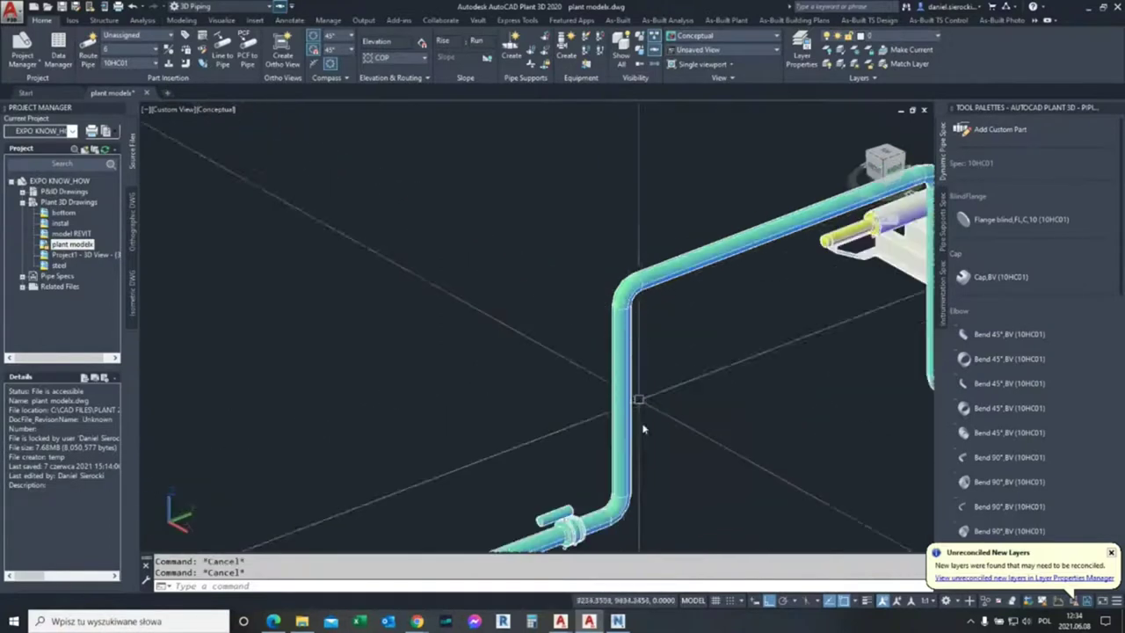
middle_click_drag(673, 427, 477, 401)
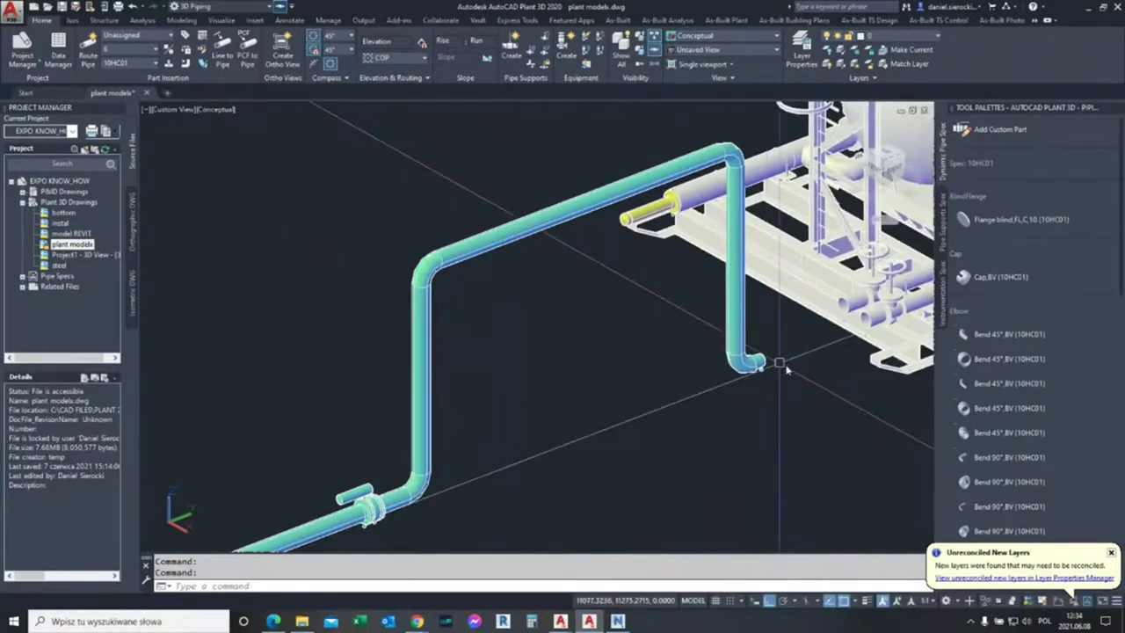
scroll(773, 367, "up", 2)
scroll(761, 365, "up", 4)
left_click(747, 367)
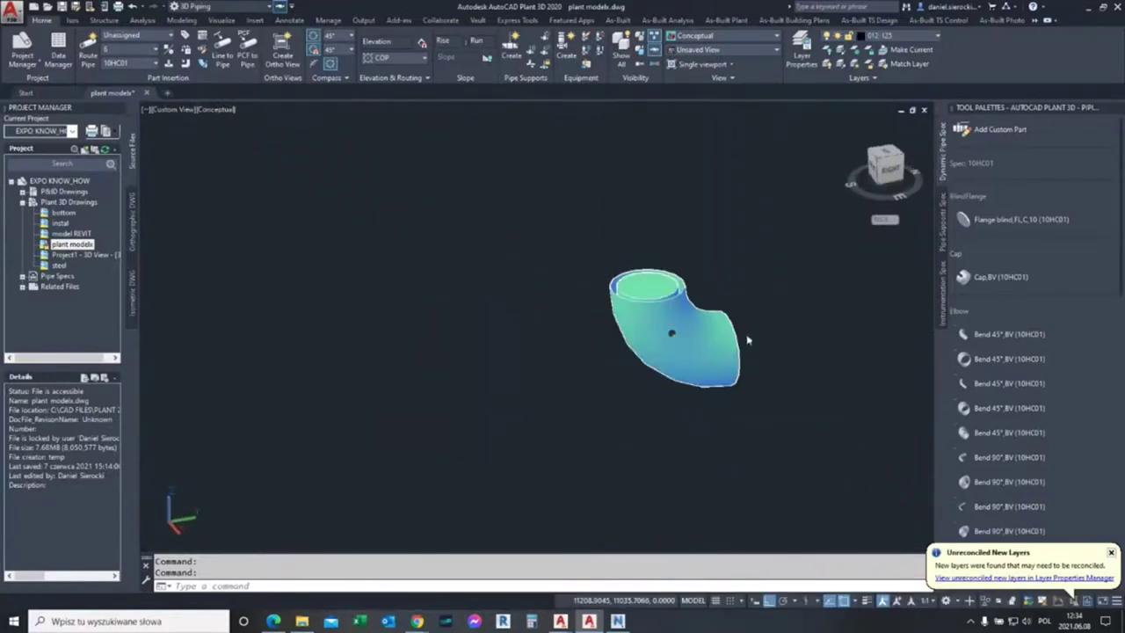
middle_click_drag(645, 304, 737, 342, "shift")
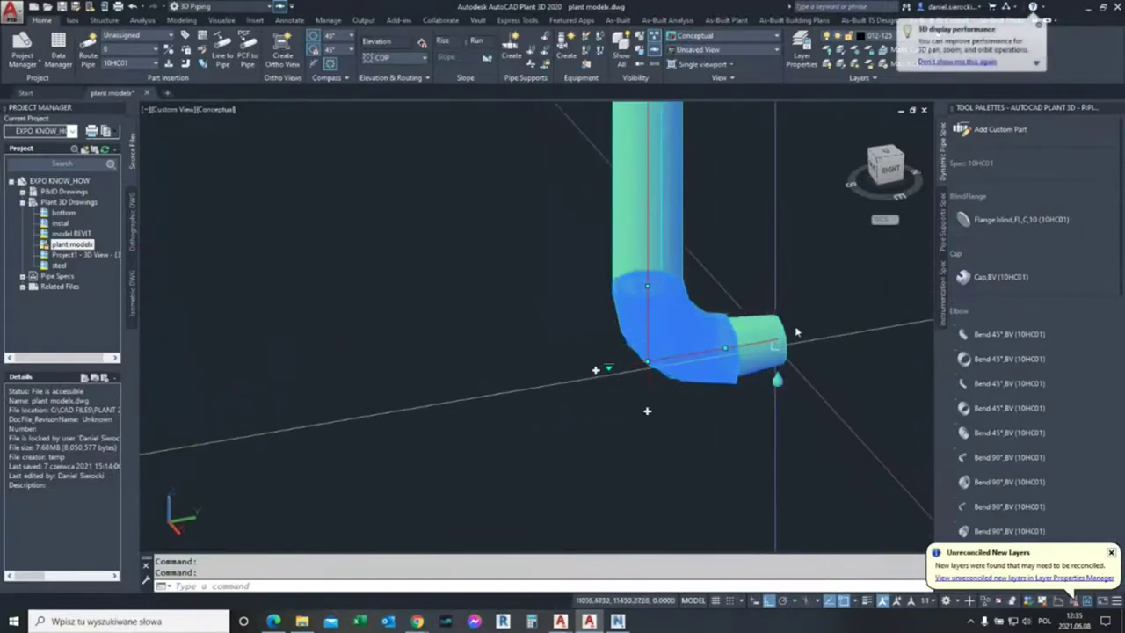
key("Escape")
Step: Inspect the short end pipe piece from behind, then pan to the neighbouring pipe
left_click(762, 358)
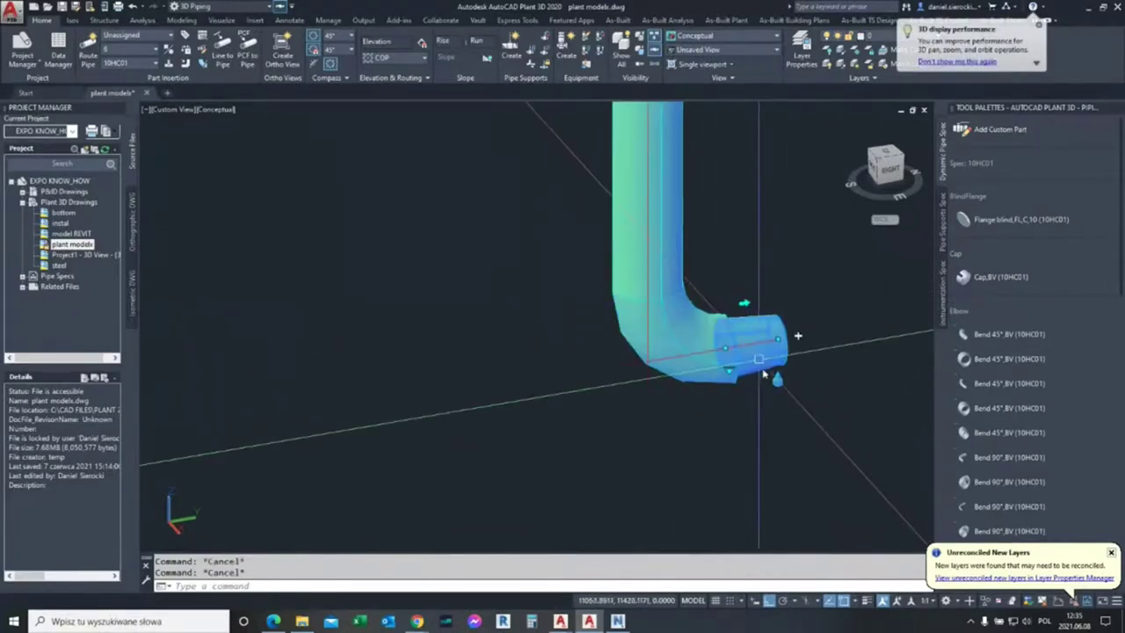
middle_click_drag(755, 398, 569, 392, "shift")
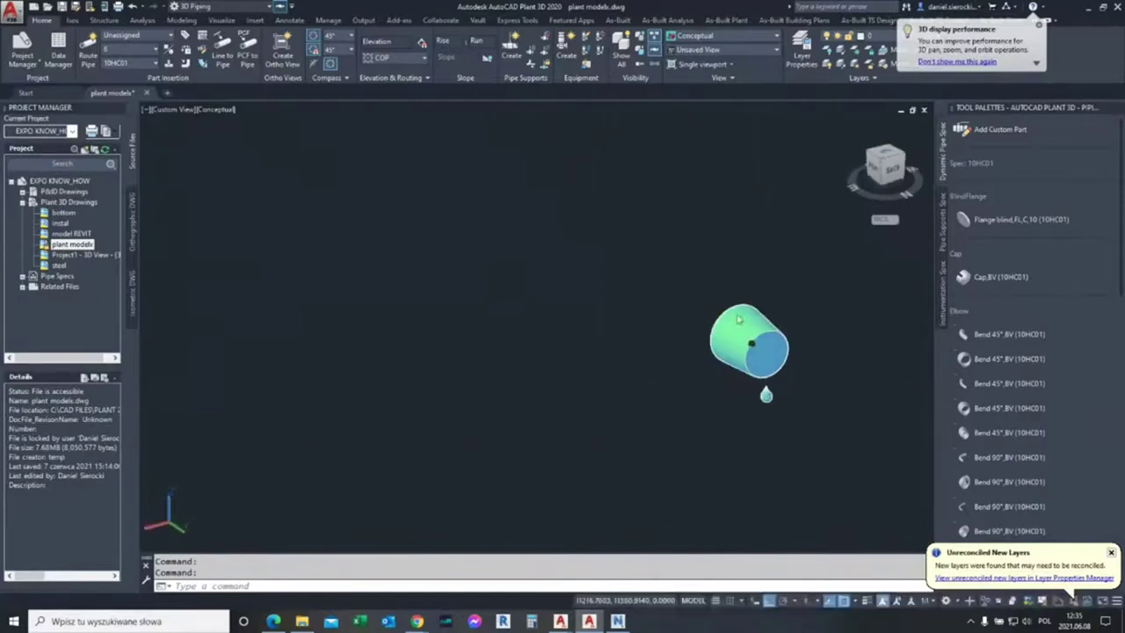
key("Escape")
key("Escape")
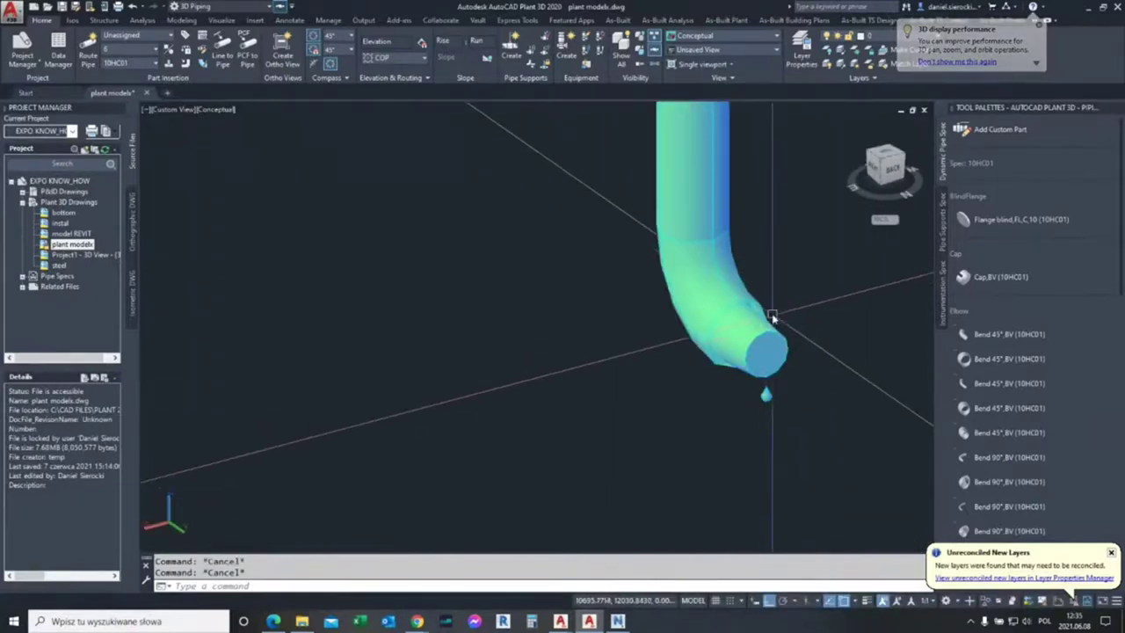
scroll(752, 323, "up", 3)
scroll(647, 293, "down", 3)
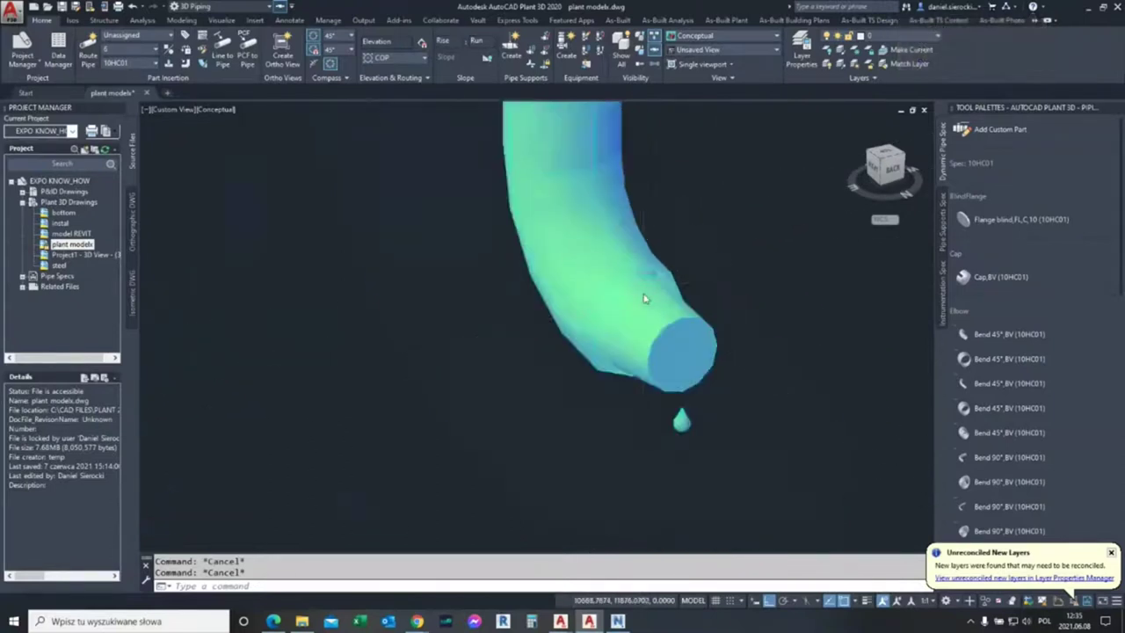
scroll(614, 305, "down", 2)
middle_click_drag(527, 263, 609, 357)
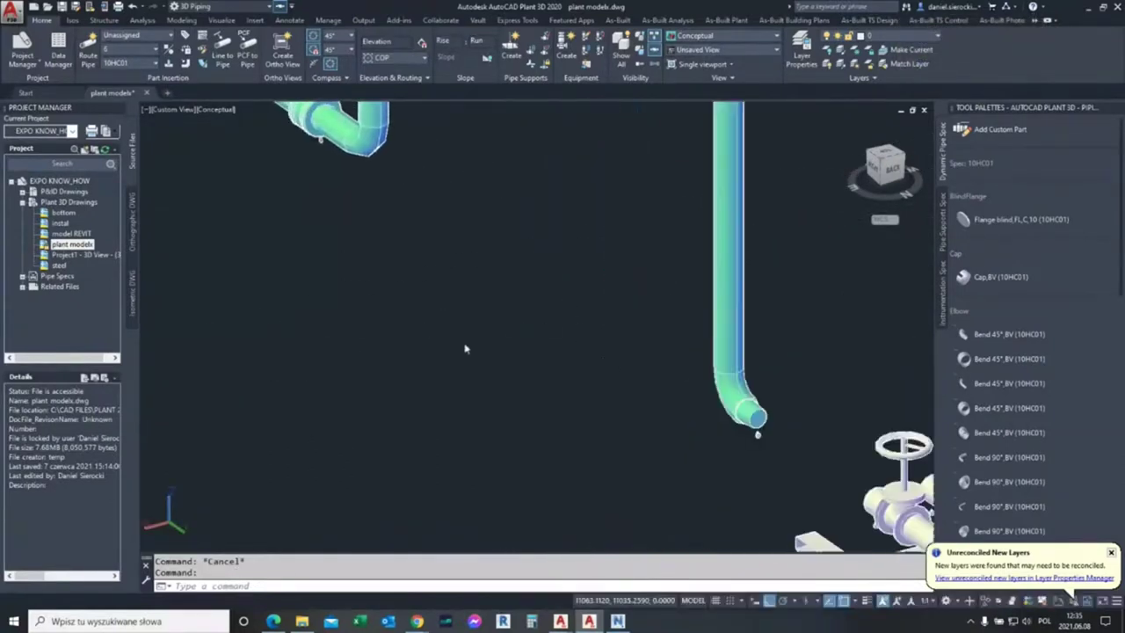
Step: Switch to the plant models drawing and inspect the vertical pipe below the third bend
mouse_move(559, 622)
left_click(505, 590)
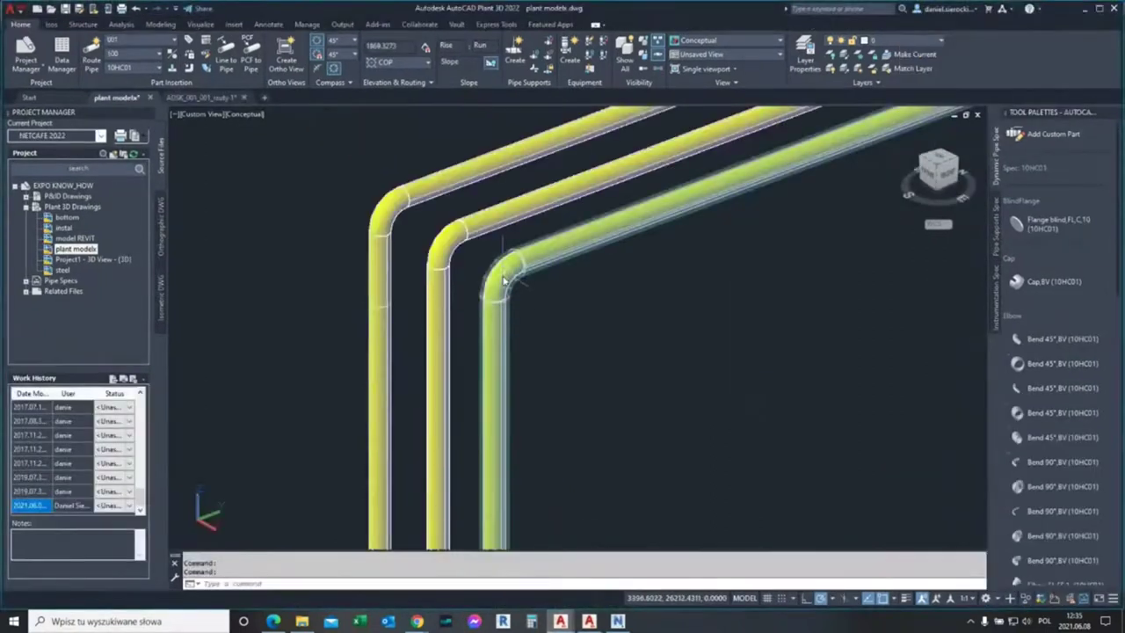
scroll(504, 280, "up", 2)
scroll(543, 261, "down", 1)
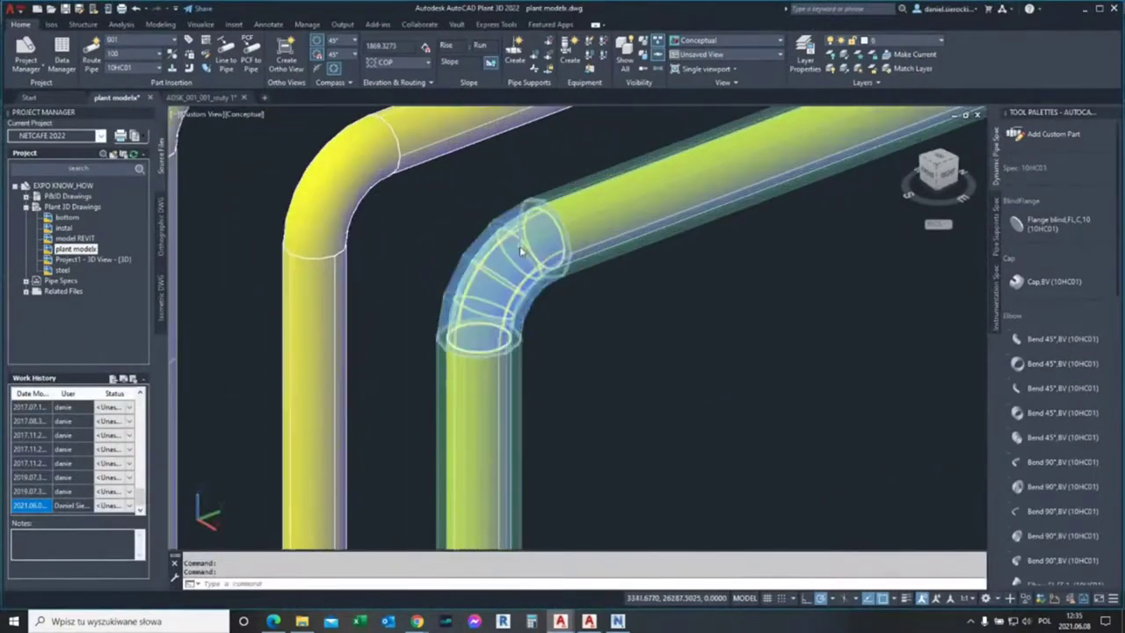
scroll(543, 261, "down", 1)
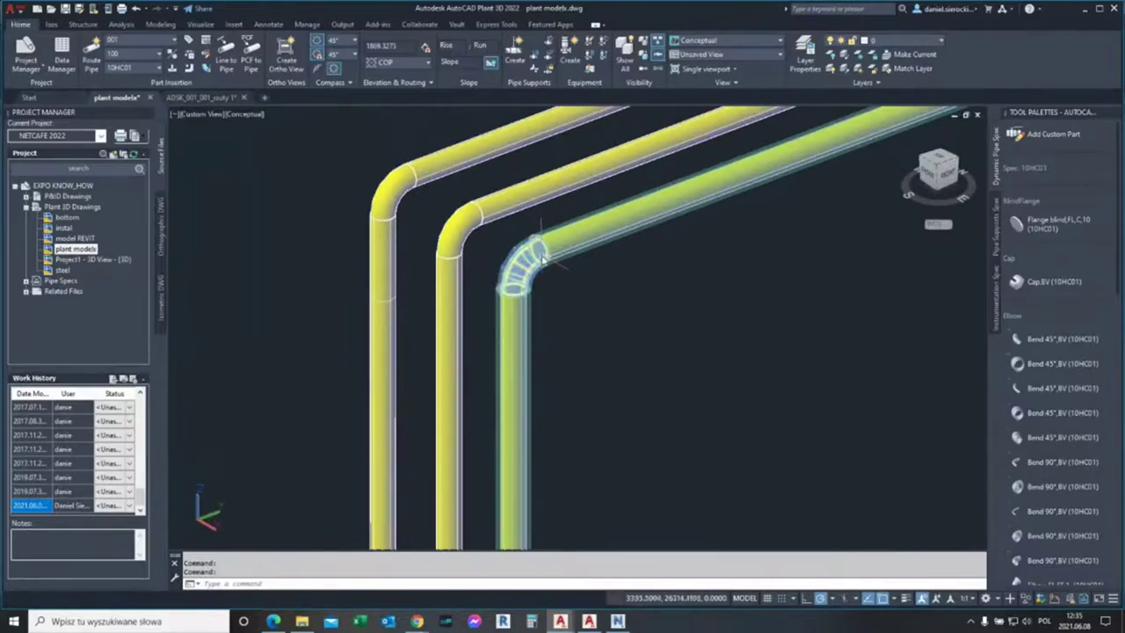
left_click(495, 298)
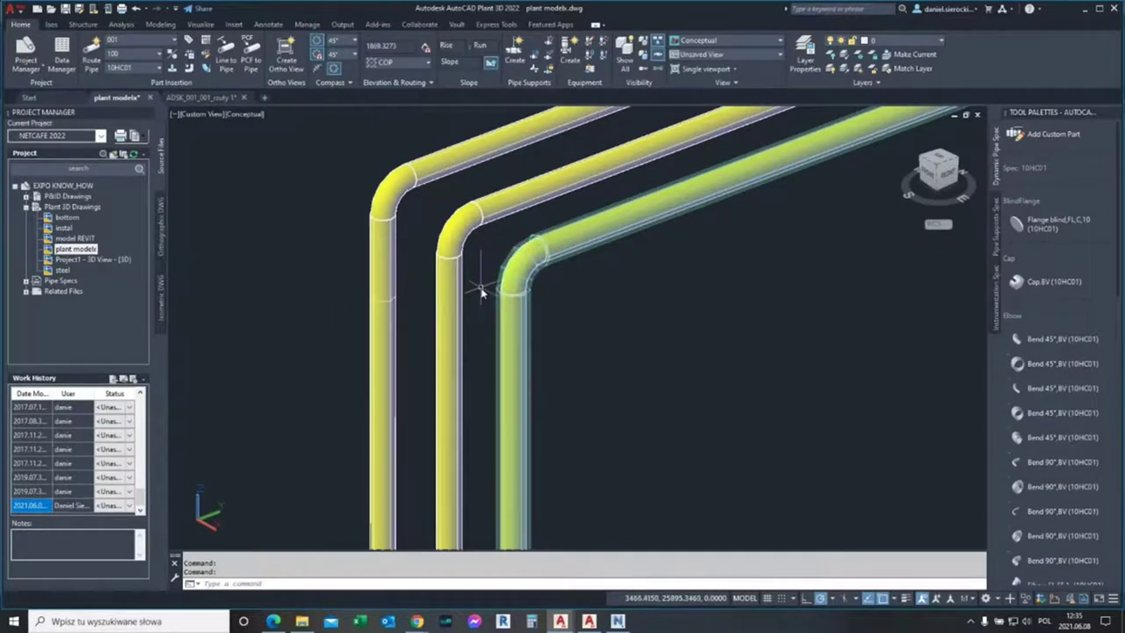
Step: Pan along the insulated pipe runs, inspect the third pipe's horizontal run, and frame all three
scroll(527, 307, "down", 2)
middle_click_drag(572, 326, 518, 308)
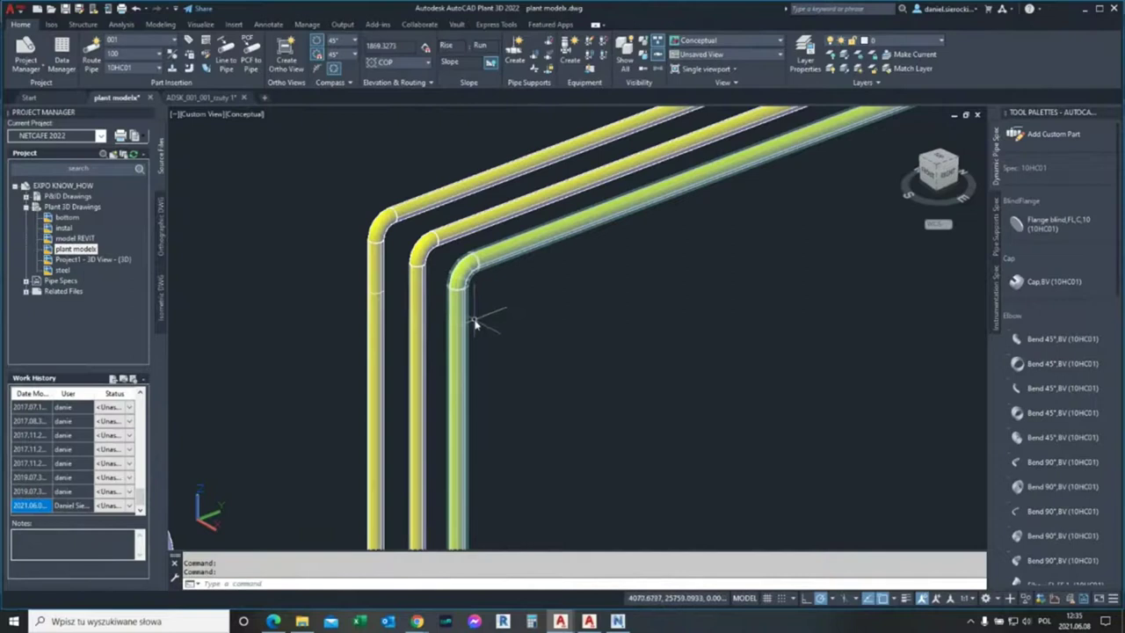
scroll(479, 317, "down", 2)
mouse_move(538, 305)
middle_mouse_down()
mouse_move(474, 336)
mouse_move(429, 323)
middle_mouse_up()
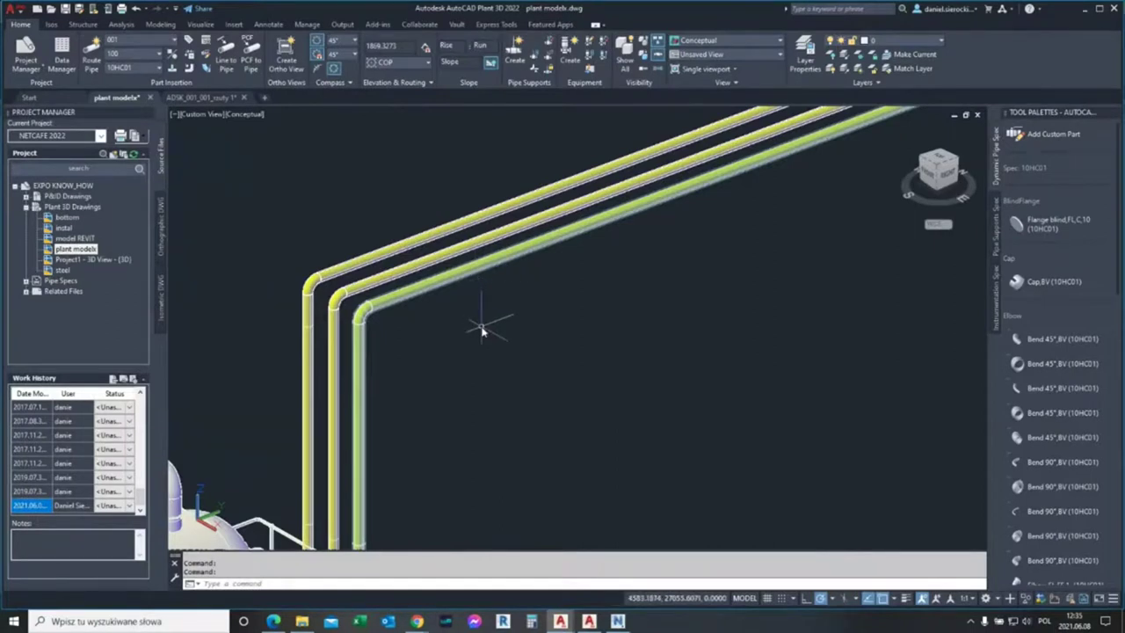
left_click(413, 291)
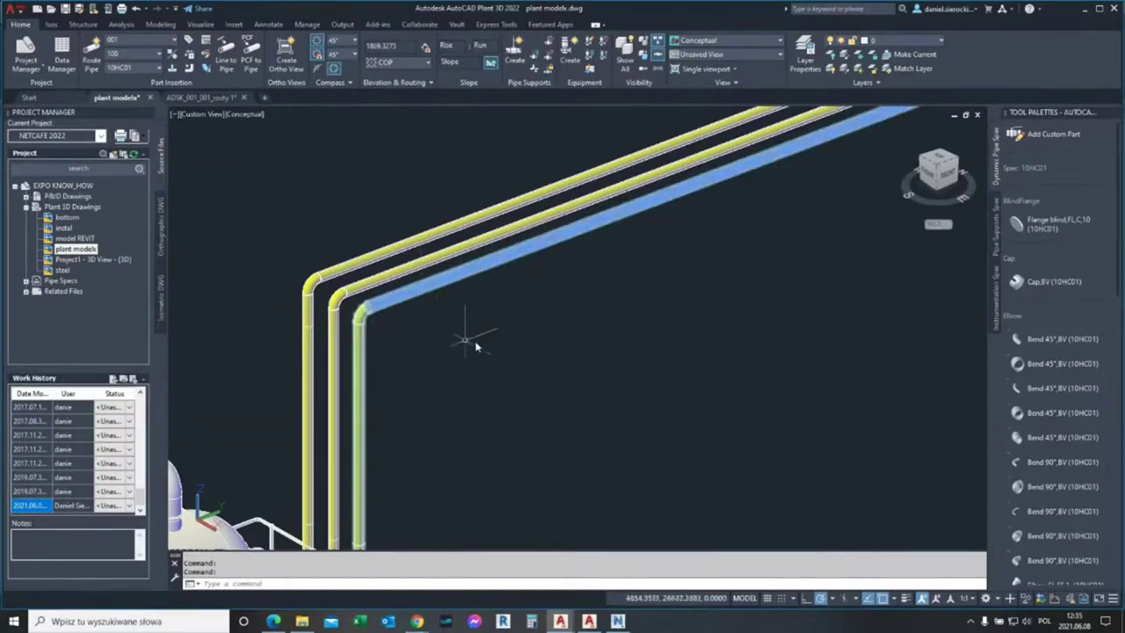
key("Escape")
scroll(412, 359, "down", 2)
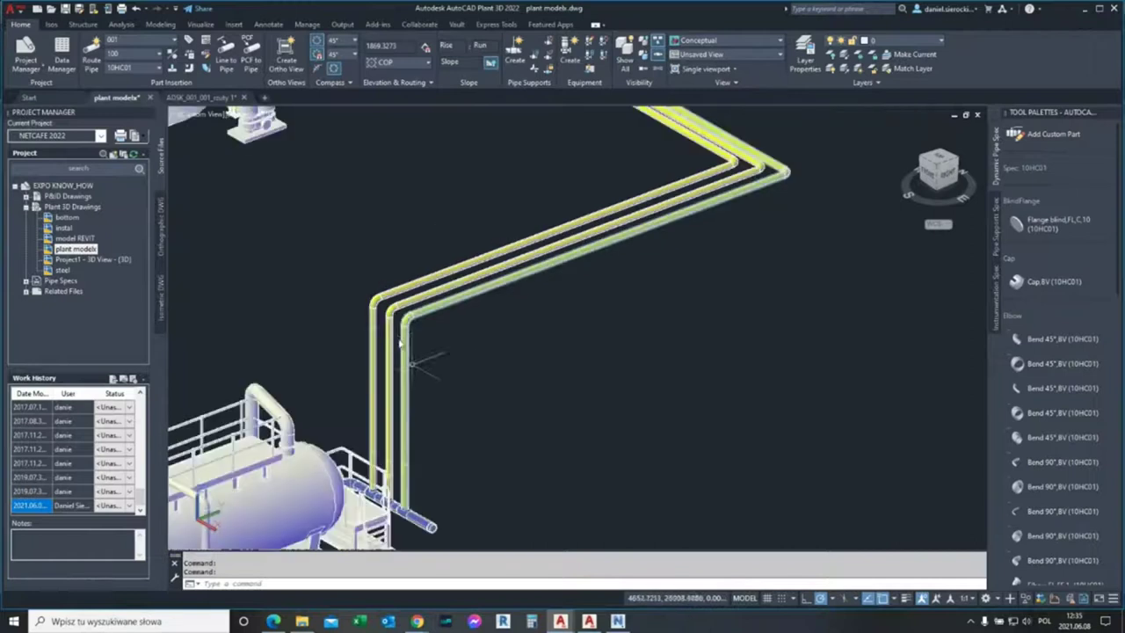
middle_click_drag(511, 381, 538, 381)
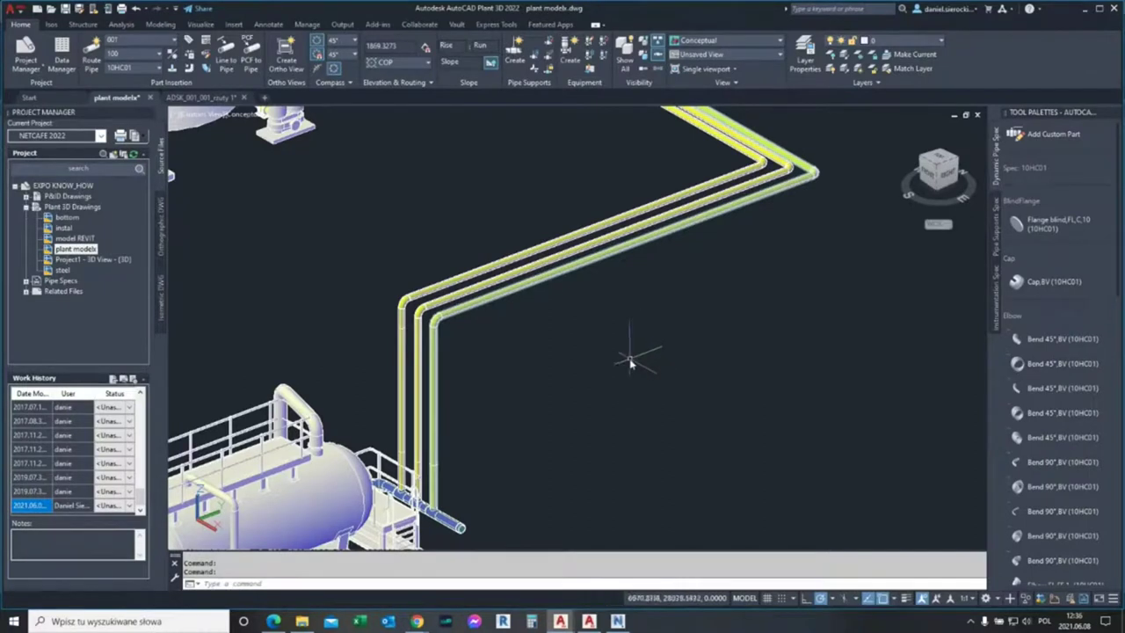
Step: Open Project Setup from Project Manager and dismiss the Previous Version AEC Objects warning
left_click(32, 72)
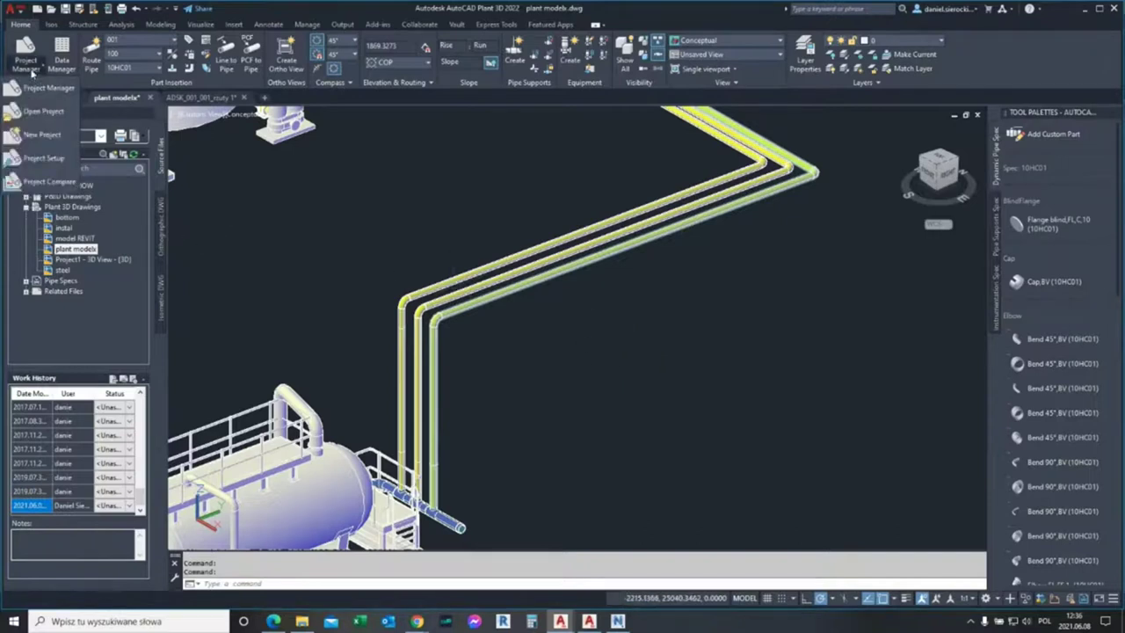
left_click(35, 159)
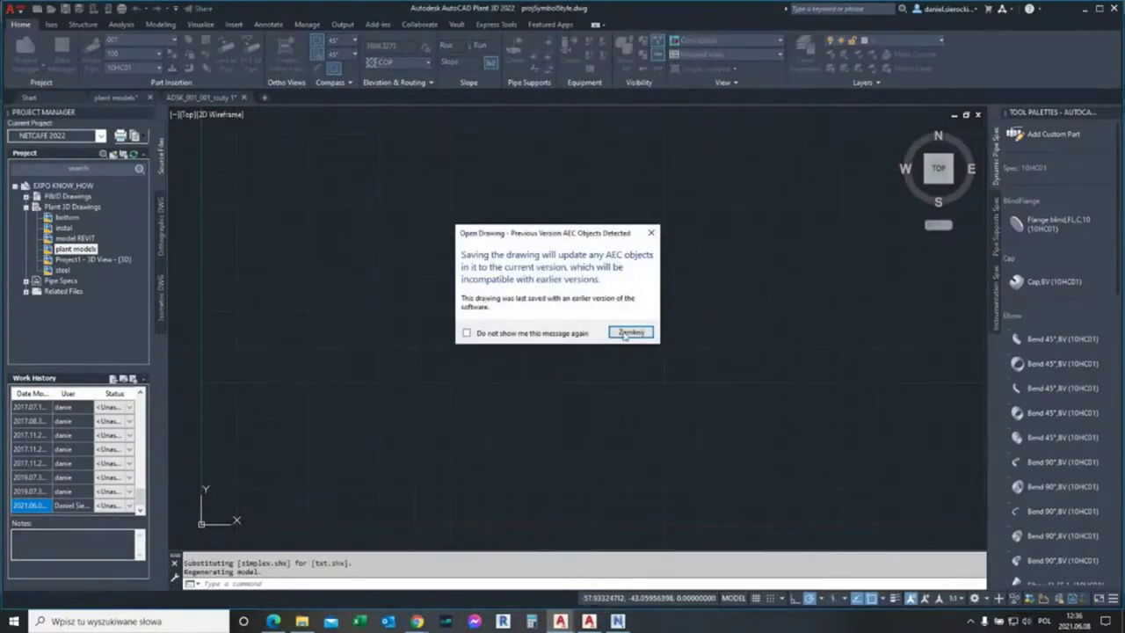
left_click(629, 332)
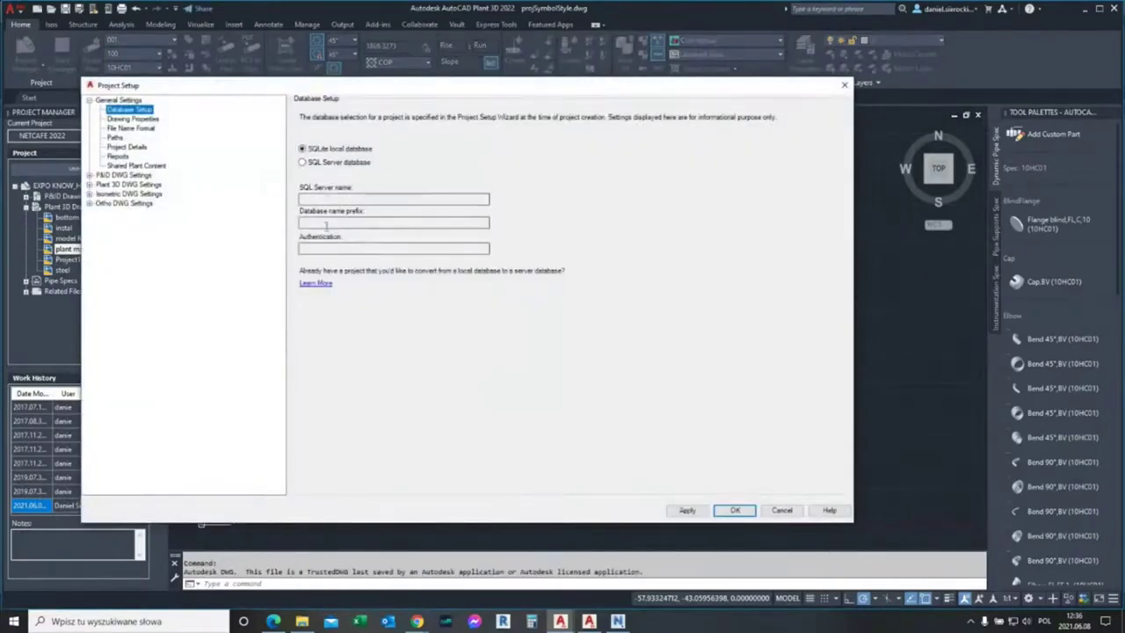
Step: Move Project Setup aside, collapse General Settings and expand Isometric DWG Settings
left_click_drag(413, 86, 461, 86)
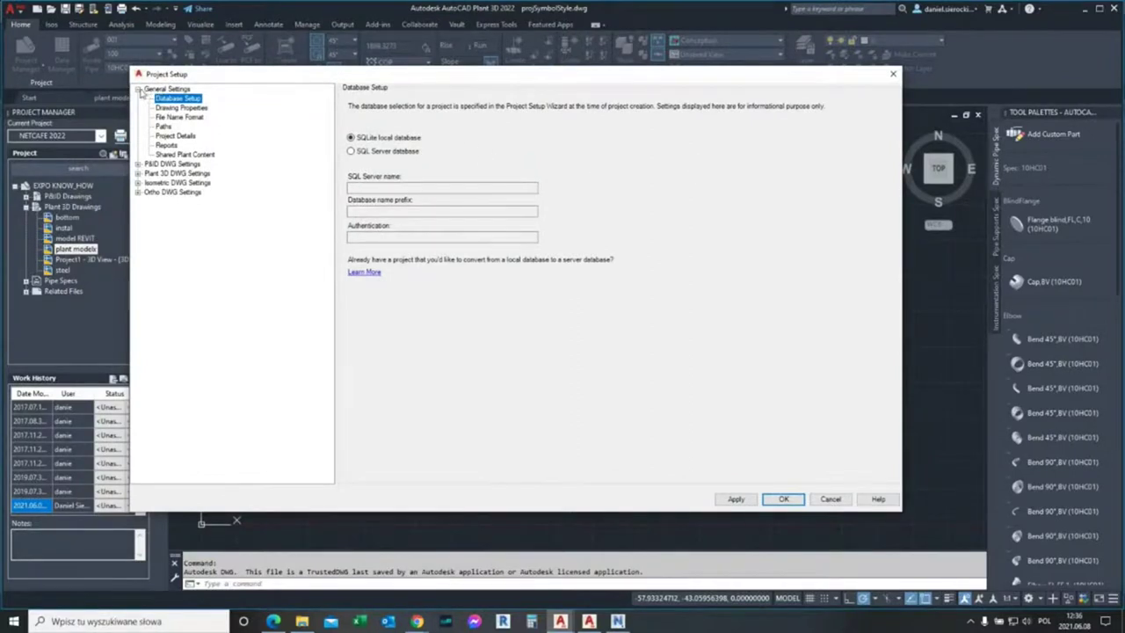
double_click(147, 89)
left_click(176, 117)
left_click(177, 116)
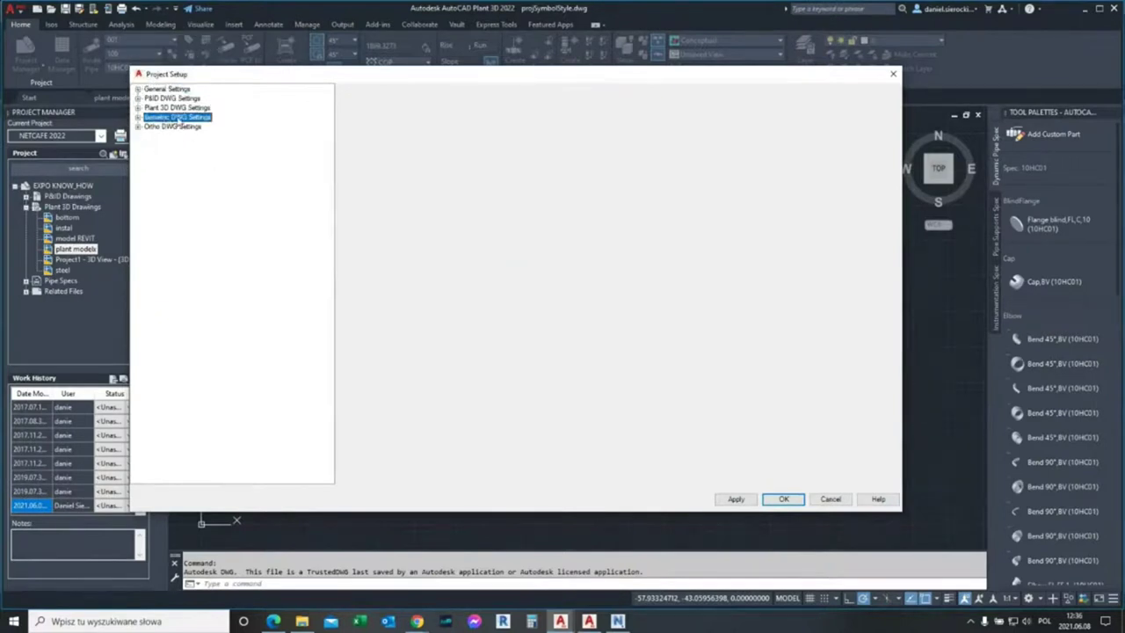
left_click(190, 120)
left_click(138, 118)
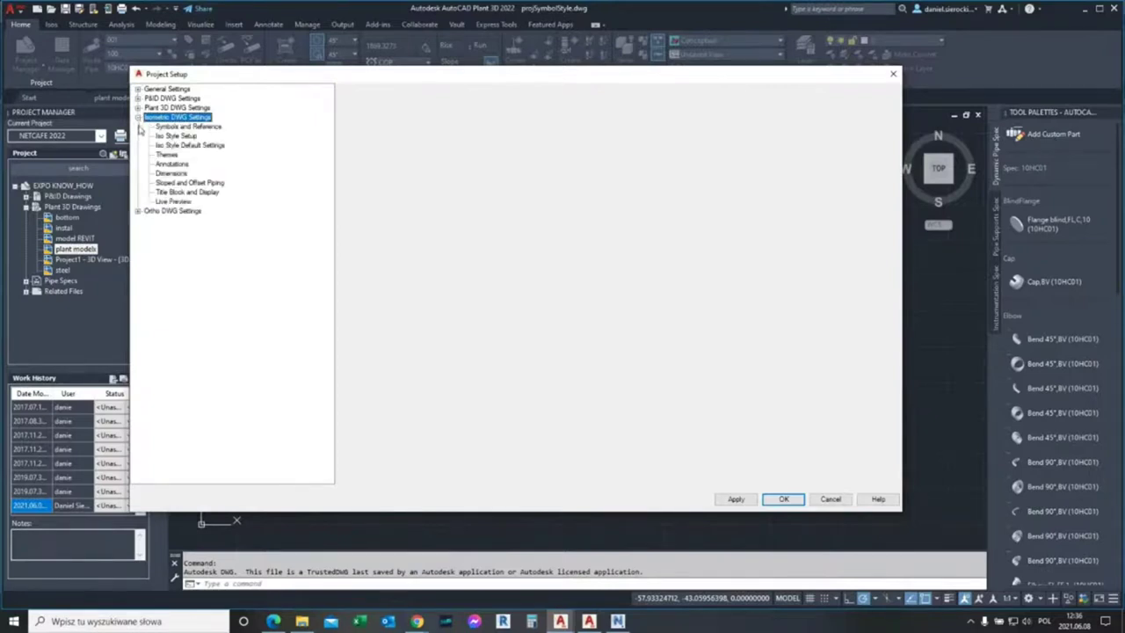
Step: Browse the isometric Themes, Annotations and Dimensions pages, ending back on Themes
left_click(167, 155)
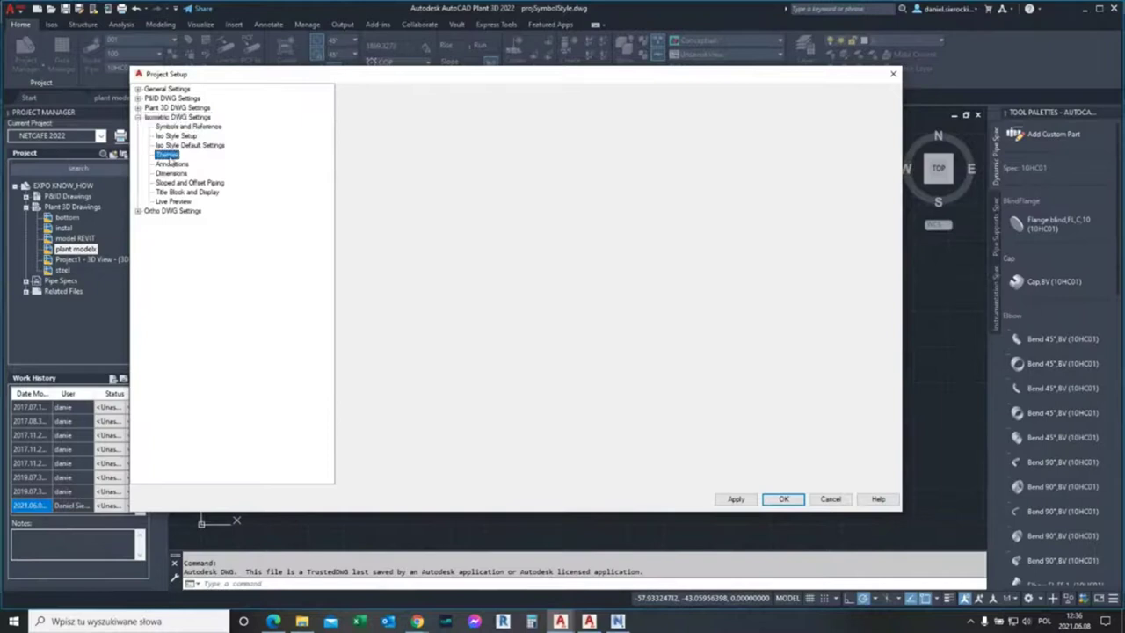
left_click(171, 164)
left_click(170, 173)
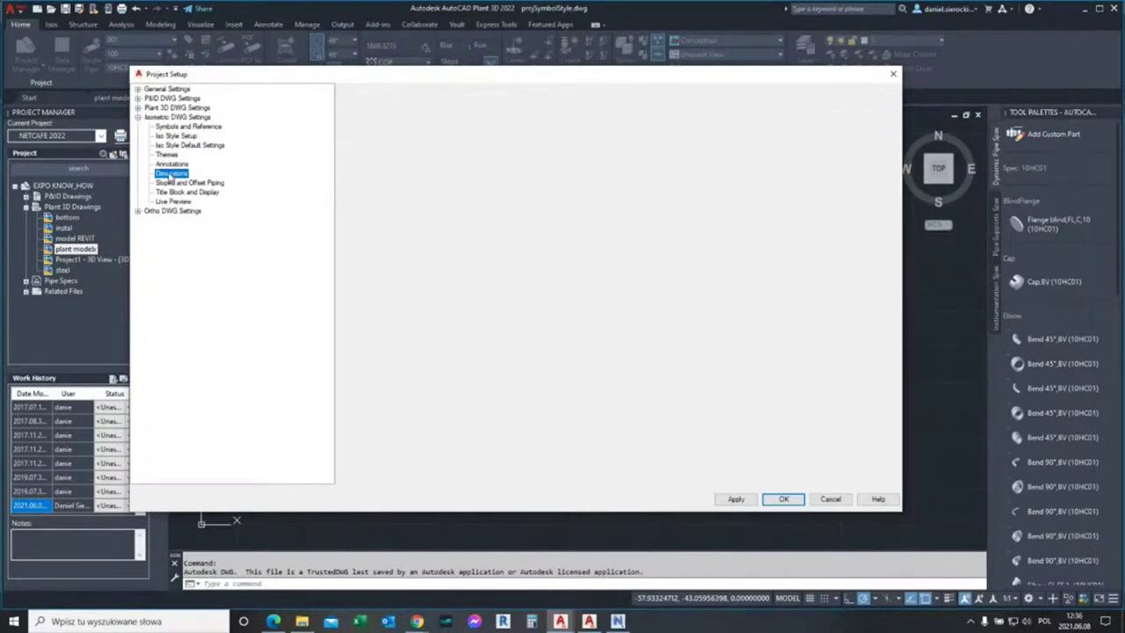
left_click(166, 155)
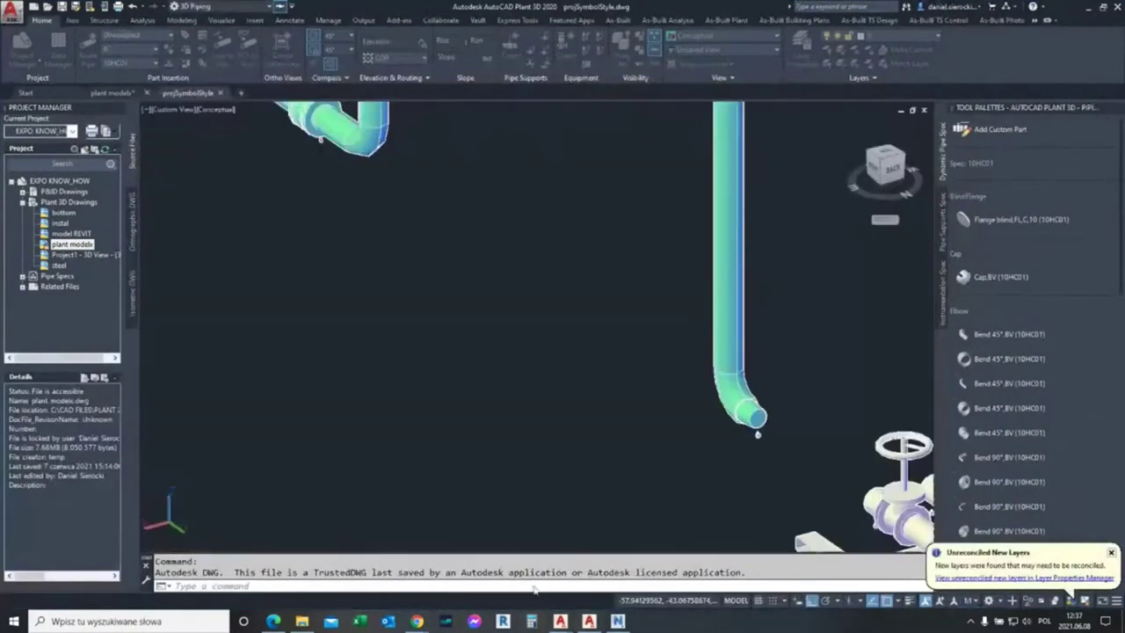
Step: Open Project Setup in the Plant 3D 2020 drawing and switch between both Project Setup dialogs
left_click(589, 621)
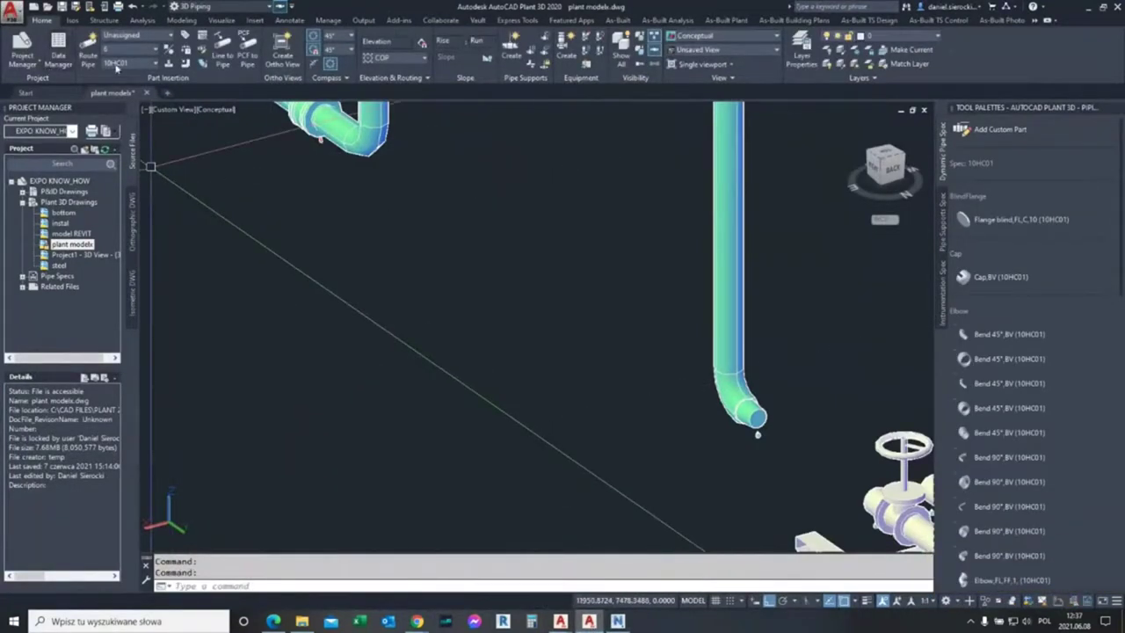
left_click(30, 65)
left_click(44, 155)
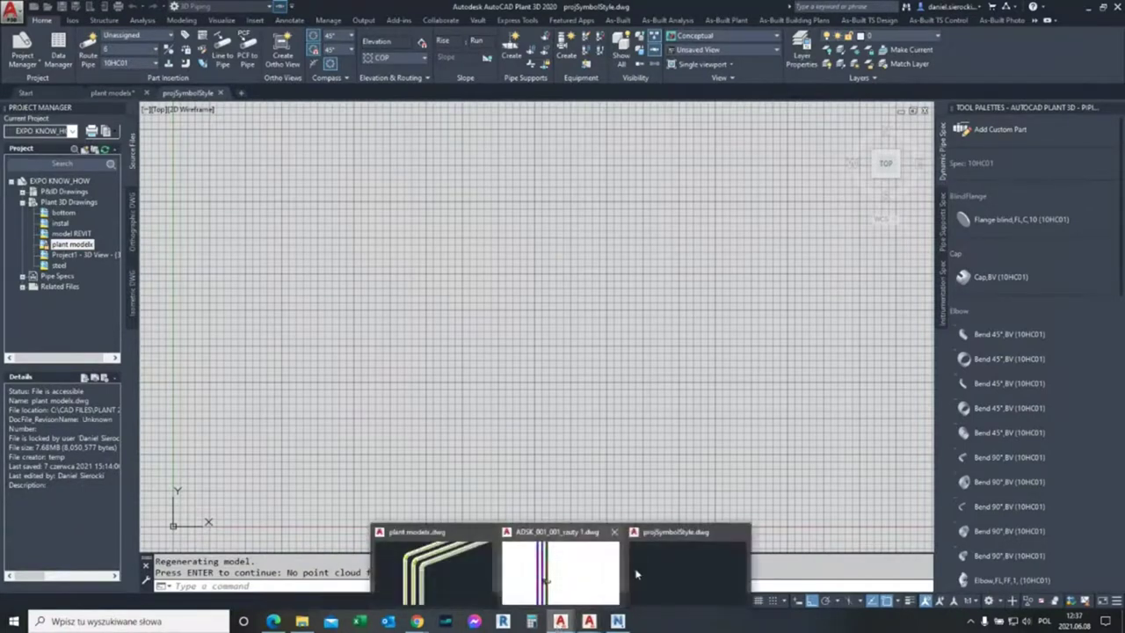
key("alt+Tab")
key("alt+Tab")
key("alt+Tab")
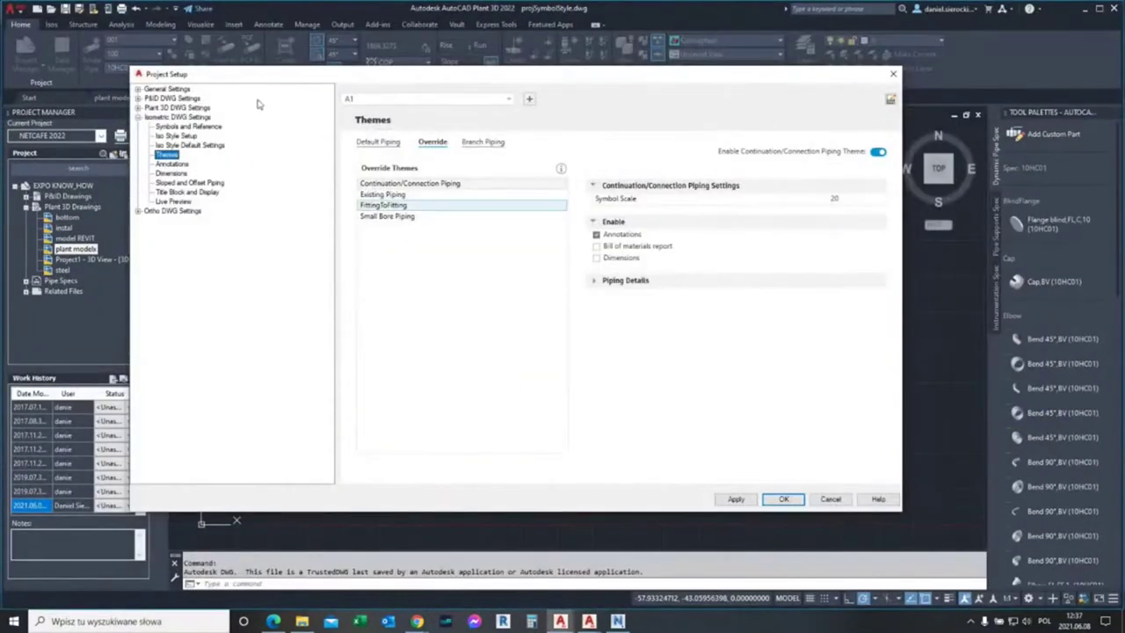
key("alt+Tab")
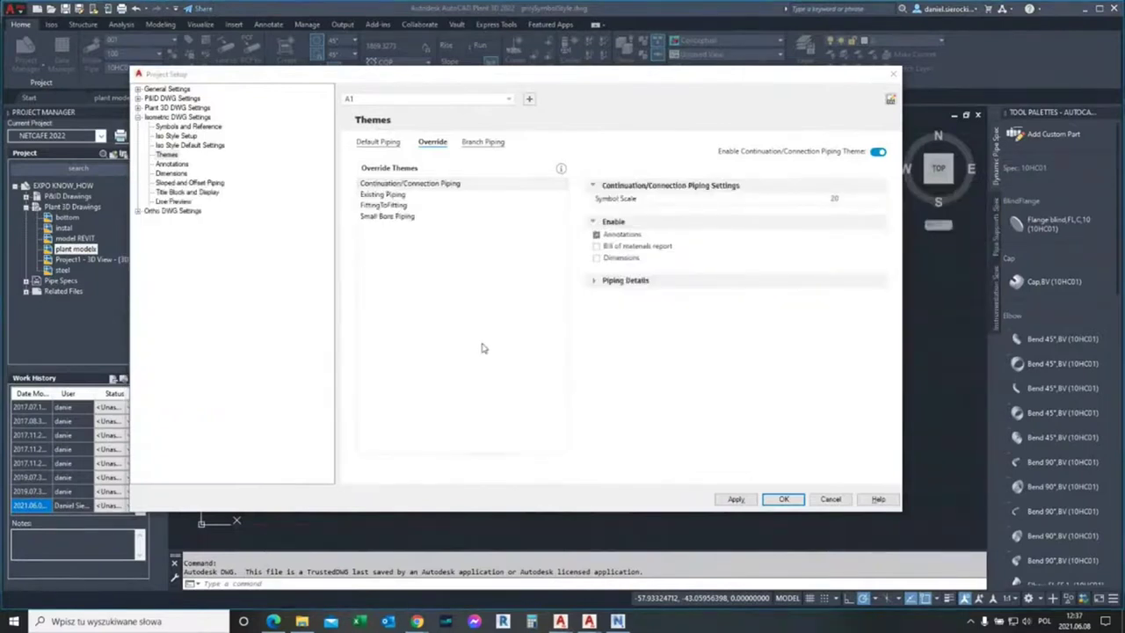
key("alt+Tab")
key("alt+Tab")
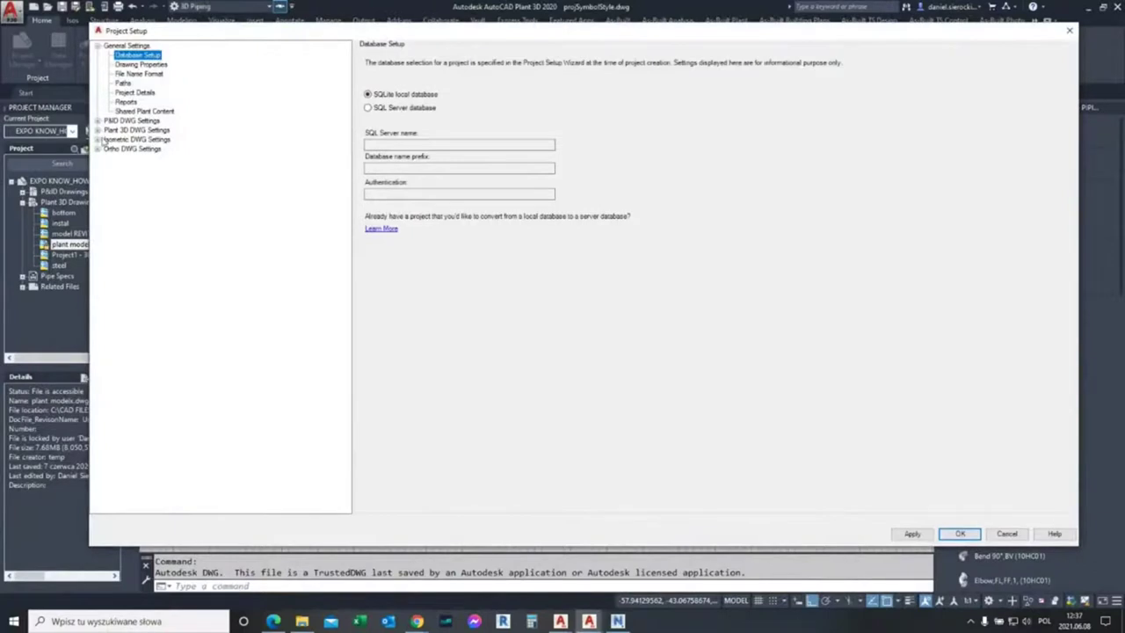
Step: In 2020, expand Isometric DWG Settings and browse Annotations, Dimensions and Themes, ending on Annotations
left_click(99, 140)
left_click(132, 176)
left_click(130, 186)
left_click(128, 195)
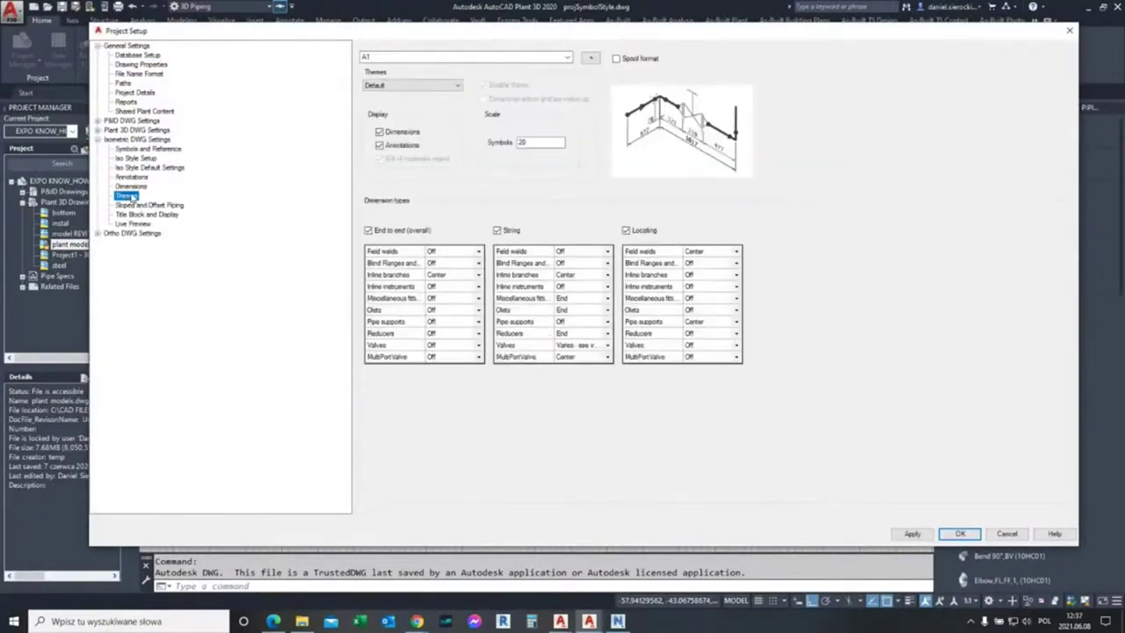
key("Up")
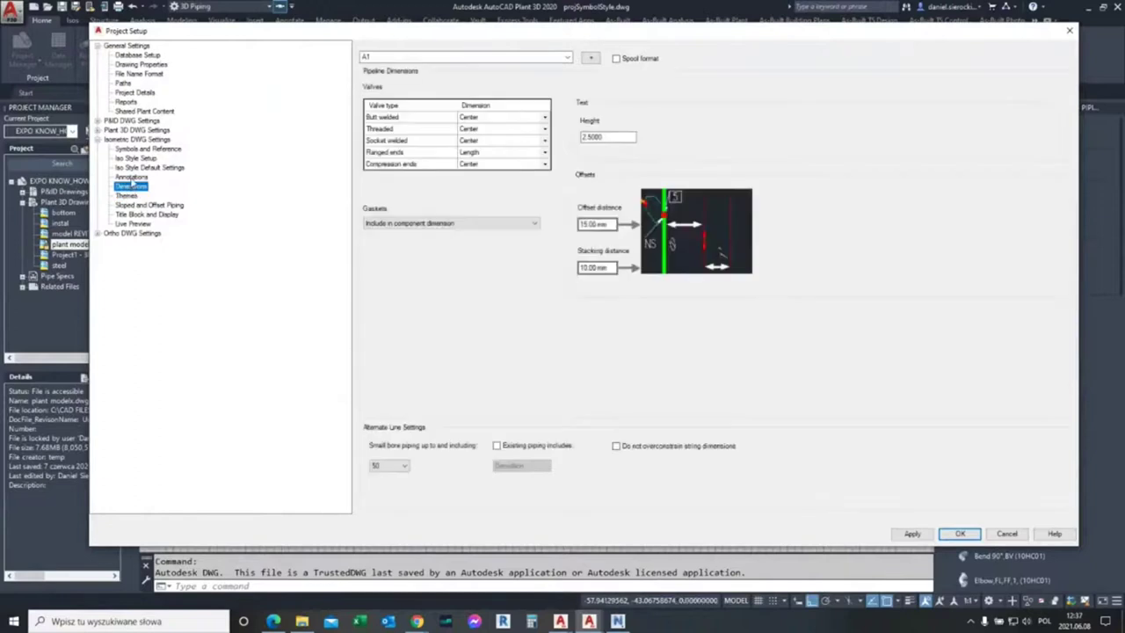
key("Up")
left_click(130, 186)
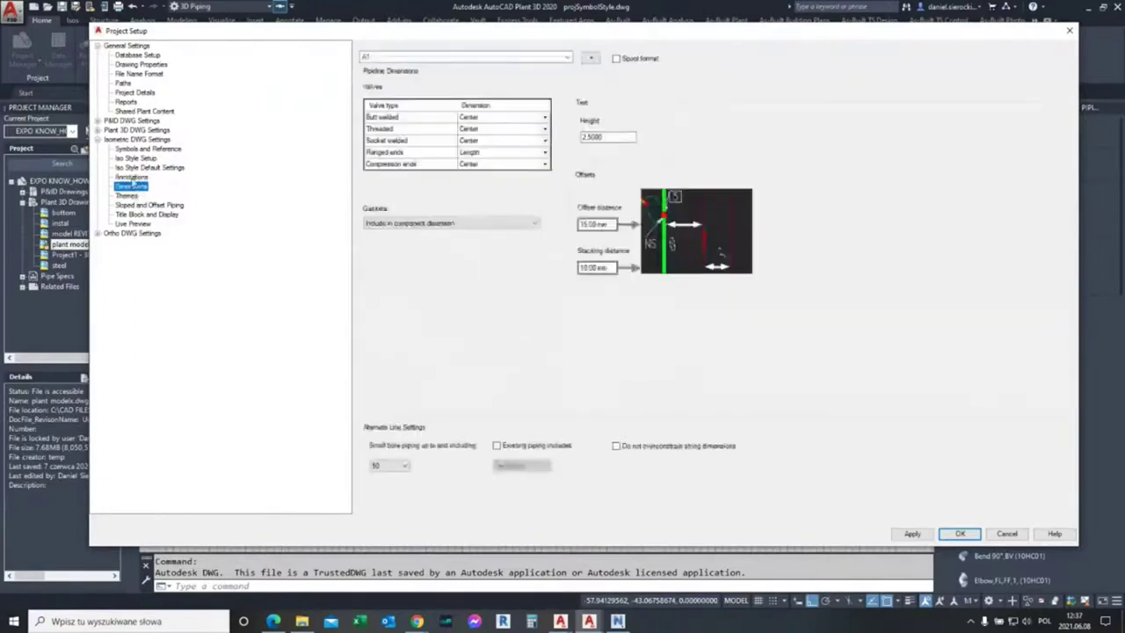
left_click(132, 177)
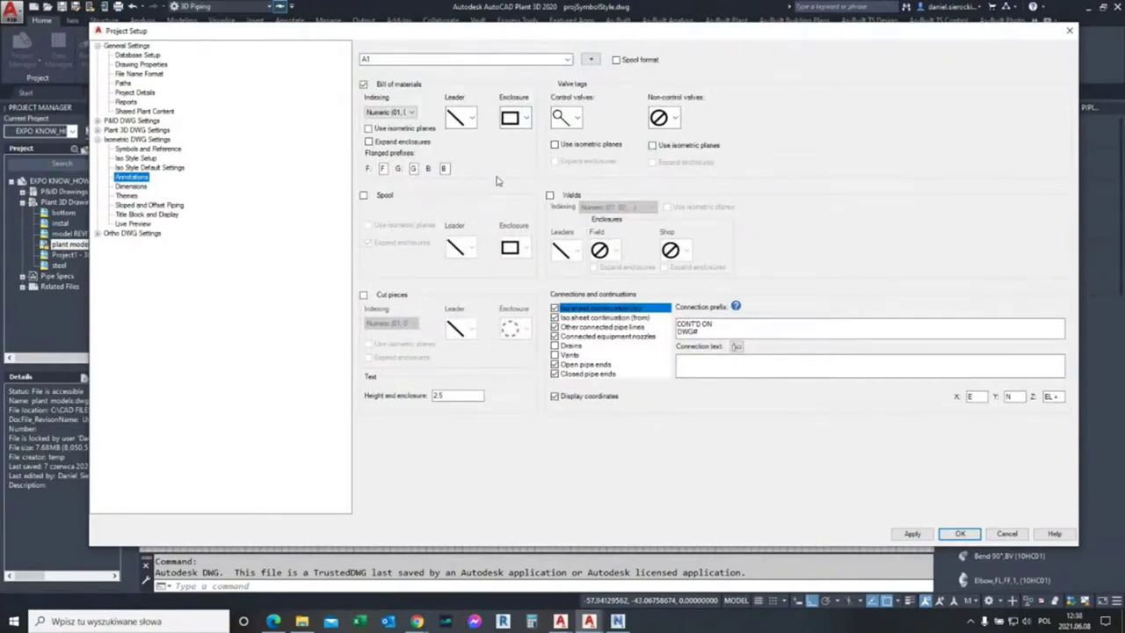
Step: Compare against the 2022 Annotations and Themes pages, then return to the 2020 Themes page
key("alt+Tab")
key("alt+Tab")
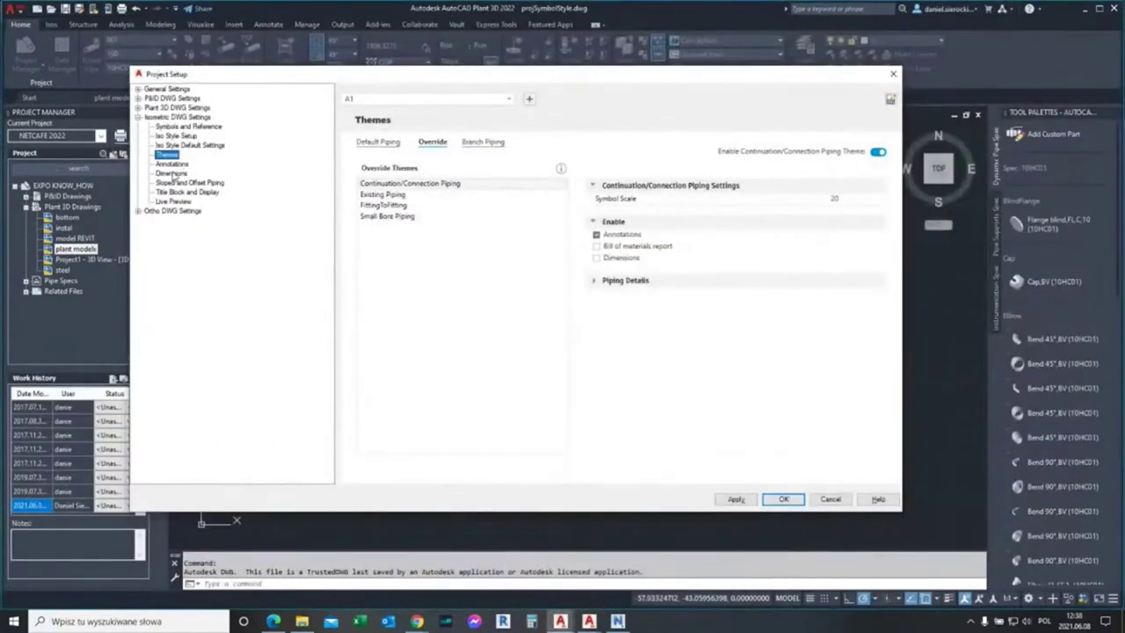
left_click(180, 165)
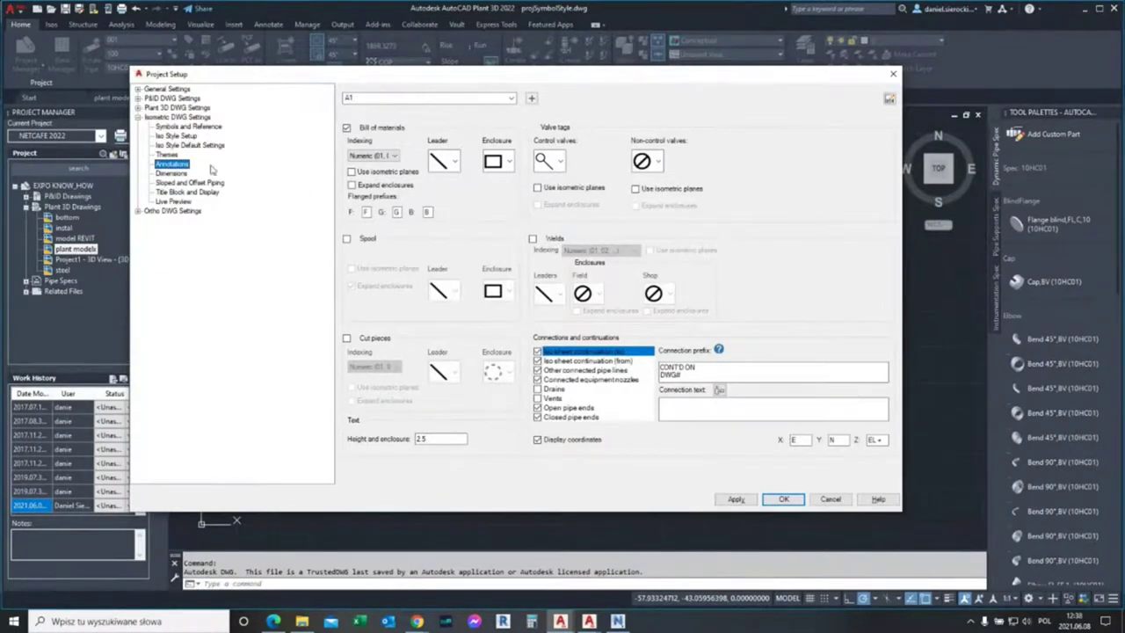
left_click(176, 154)
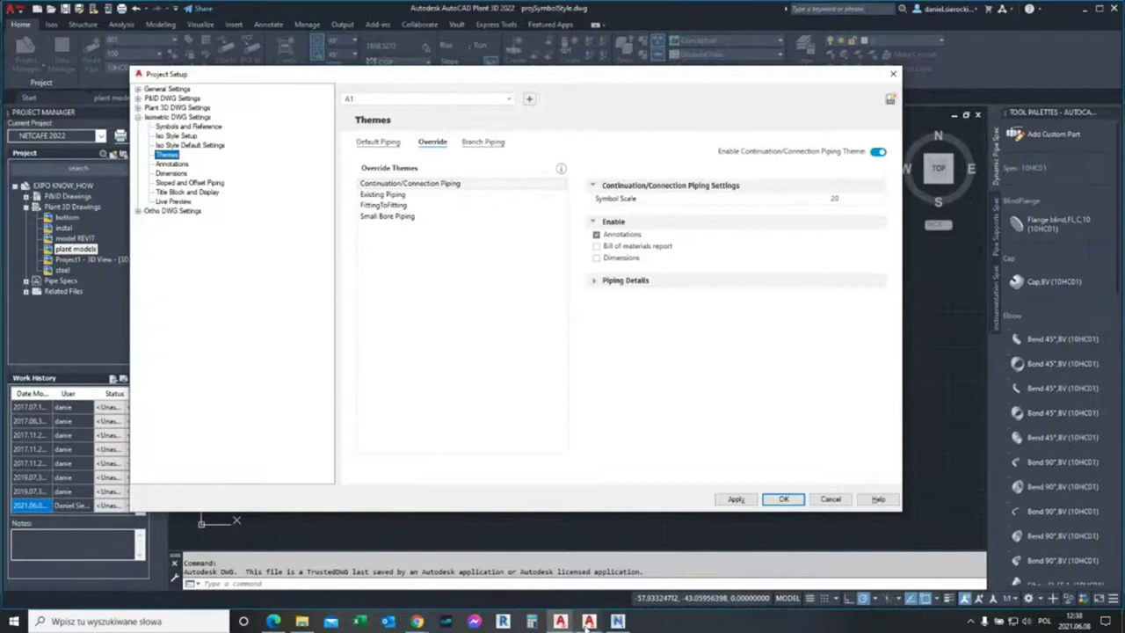
key("alt+Tab")
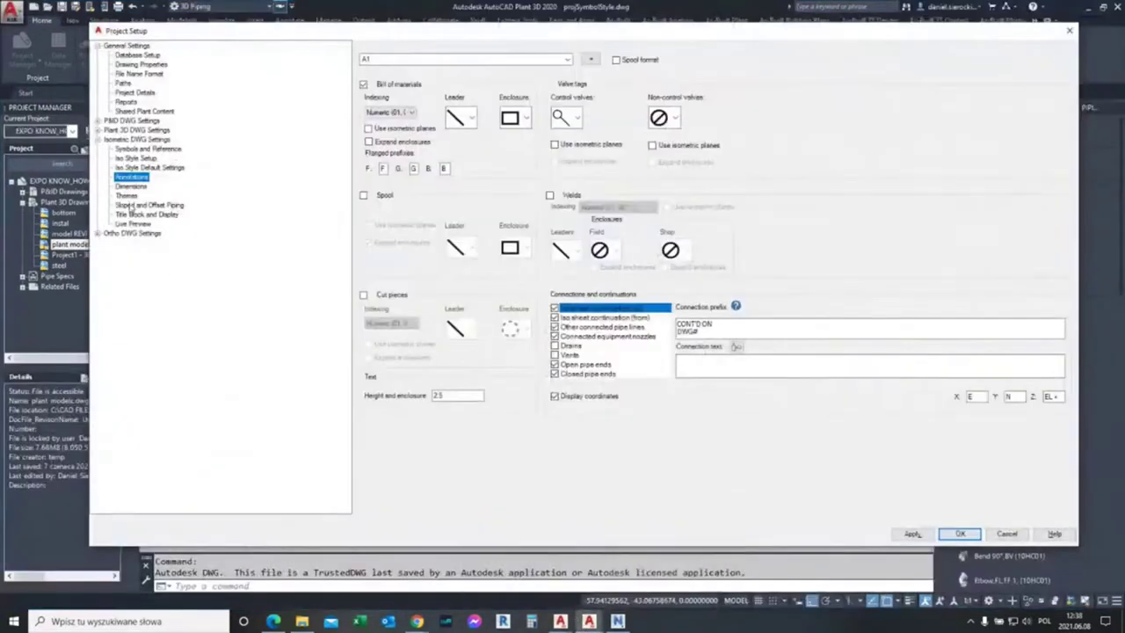
left_click(128, 196)
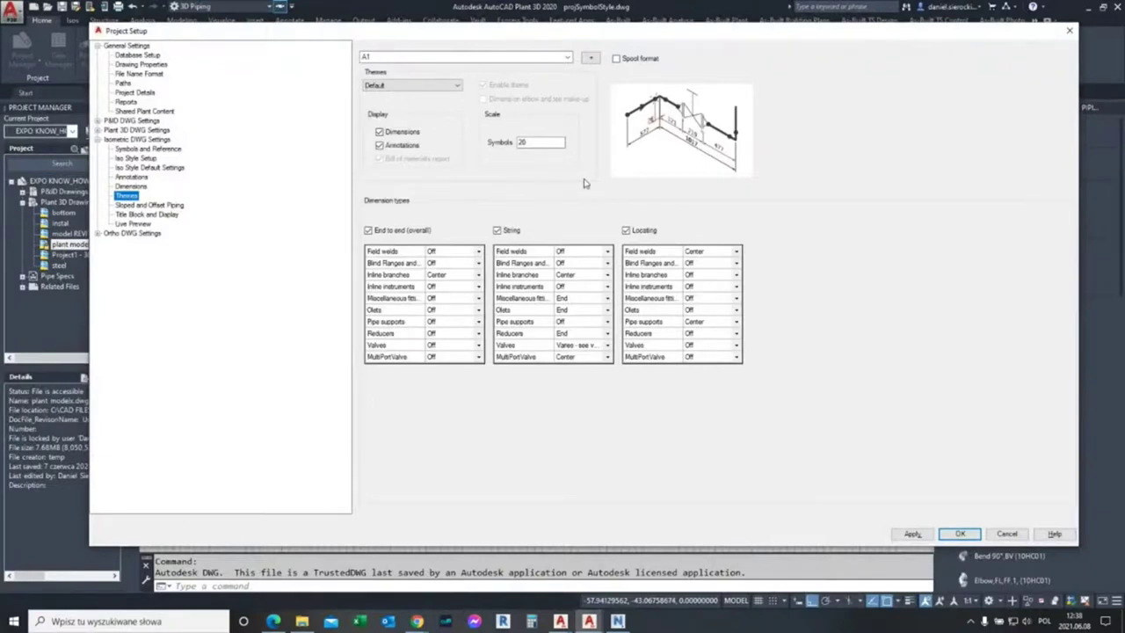
Step: Keep the Default iso theme and uncheck String and Locating dimensions, leaving only End to end
left_click(458, 87)
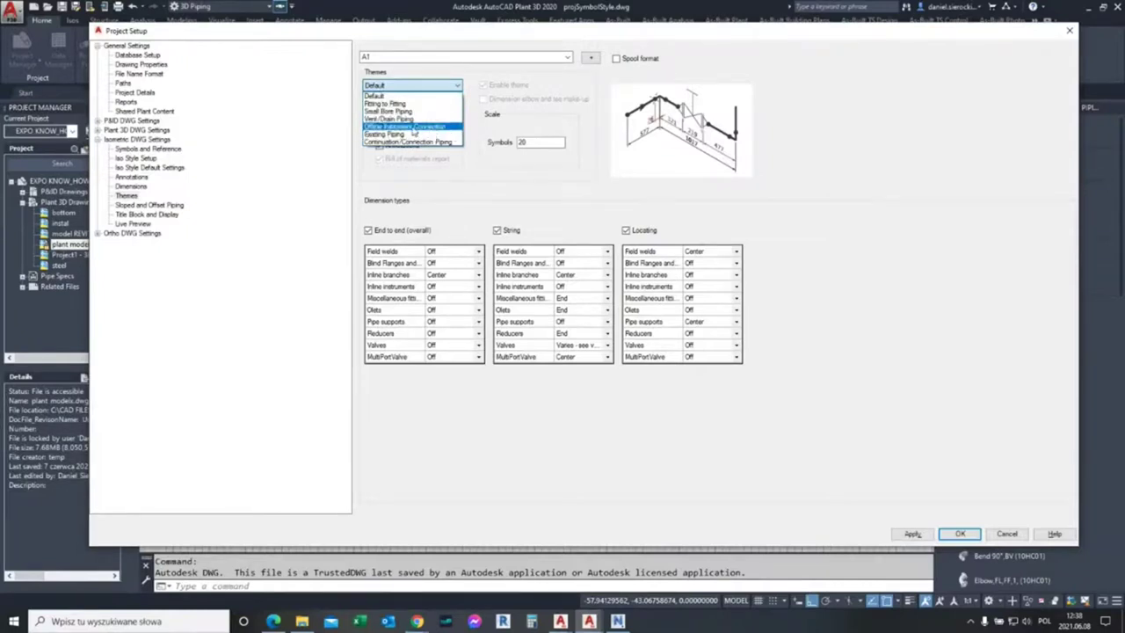
left_click(476, 378)
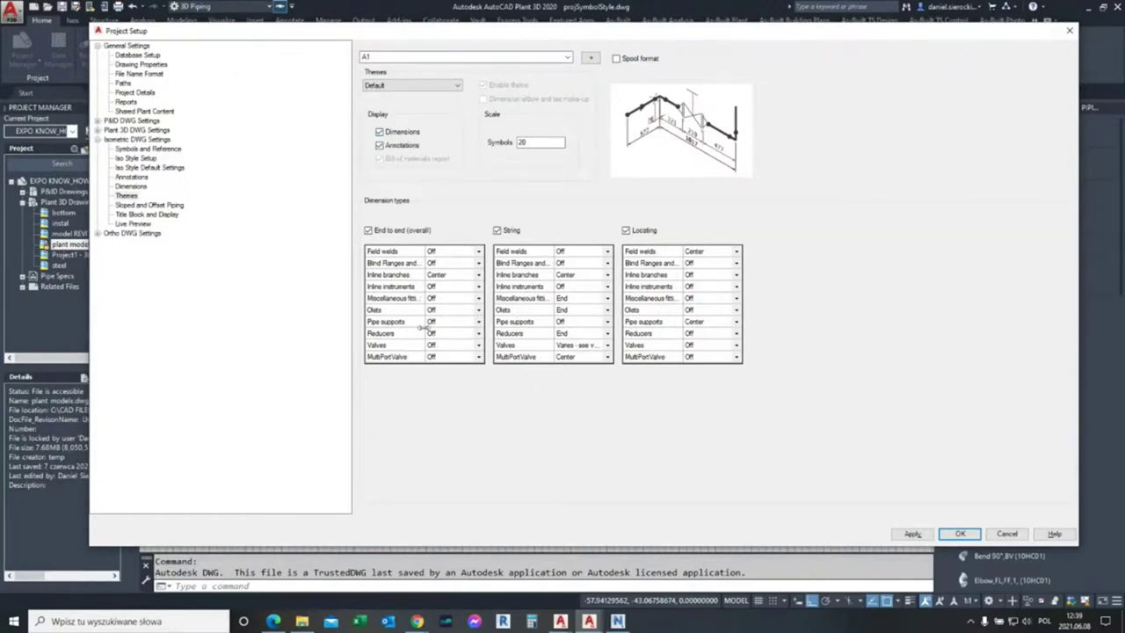
left_click(497, 231)
left_click(625, 230)
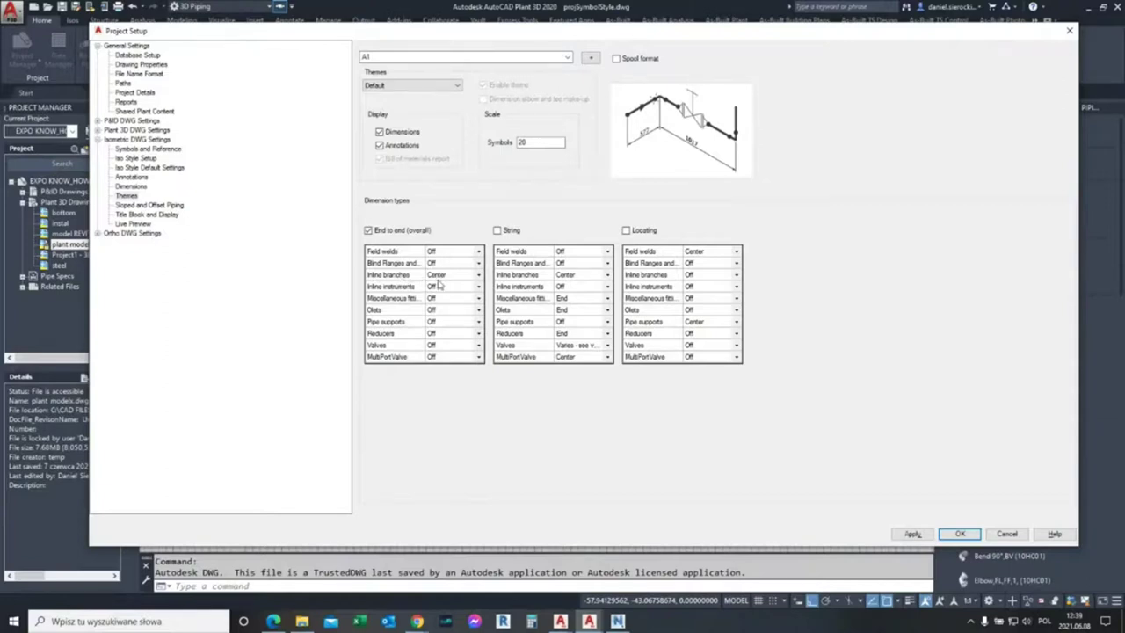
key("alt+Tab")
key("alt+Tab")
key("alt+Tab")
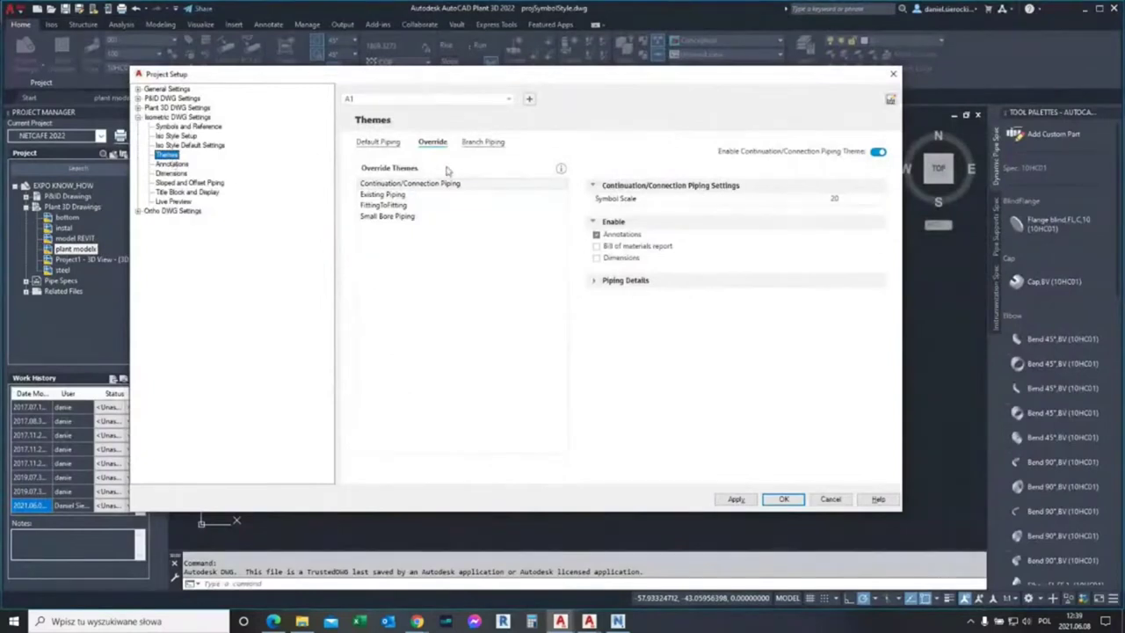
Step: Show 2022's Default Piping theme, then re-enable String and Locating dimensions in Plant 3D 2020
left_click(386, 145)
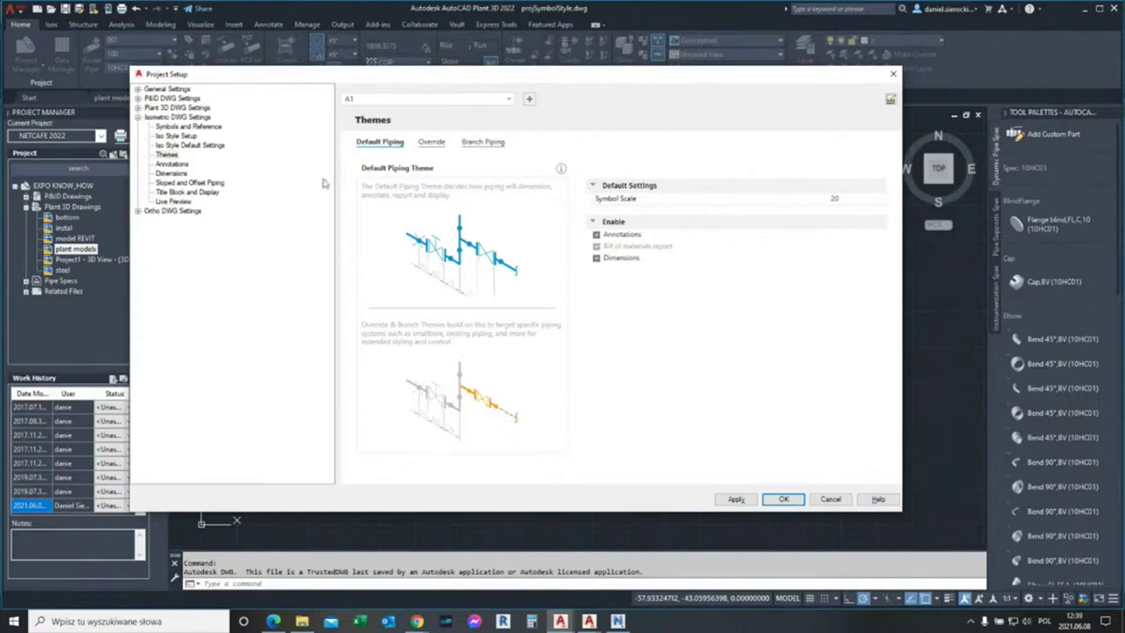
key("alt+Tab")
key("Tab")
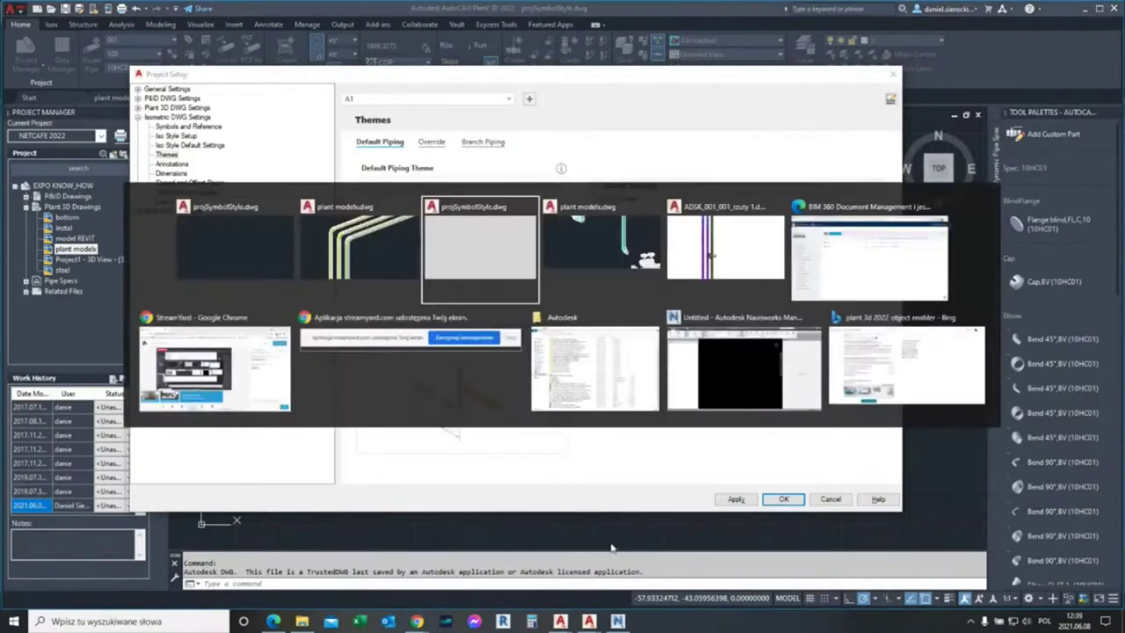
left_click(506, 232)
left_click(625, 232)
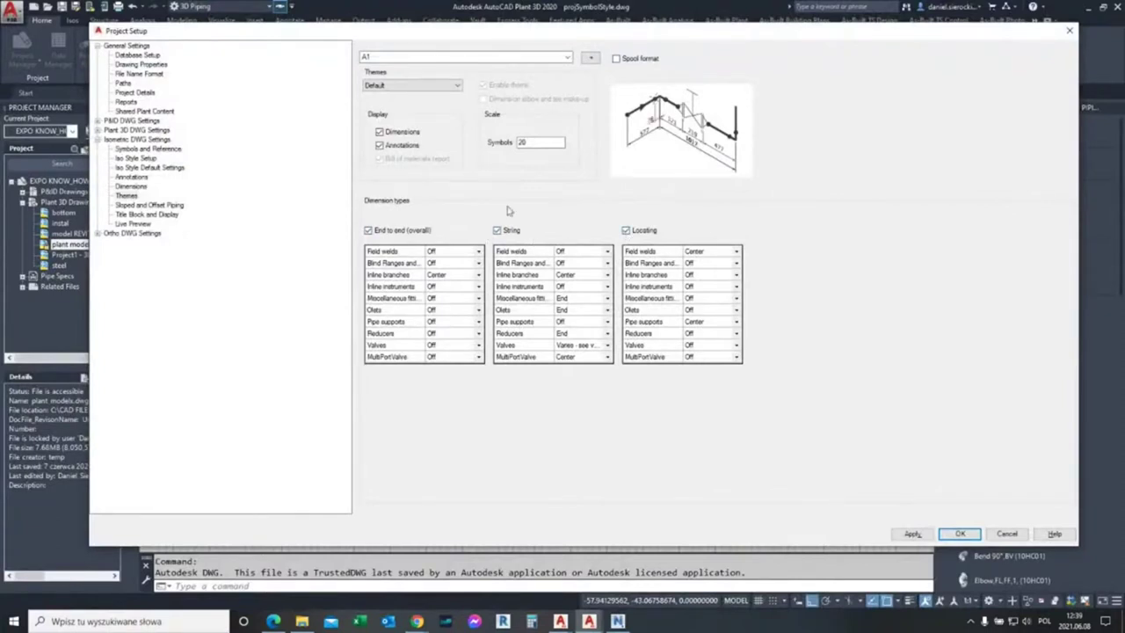
key("alt+Tab")
key("Tab")
key("Tab")
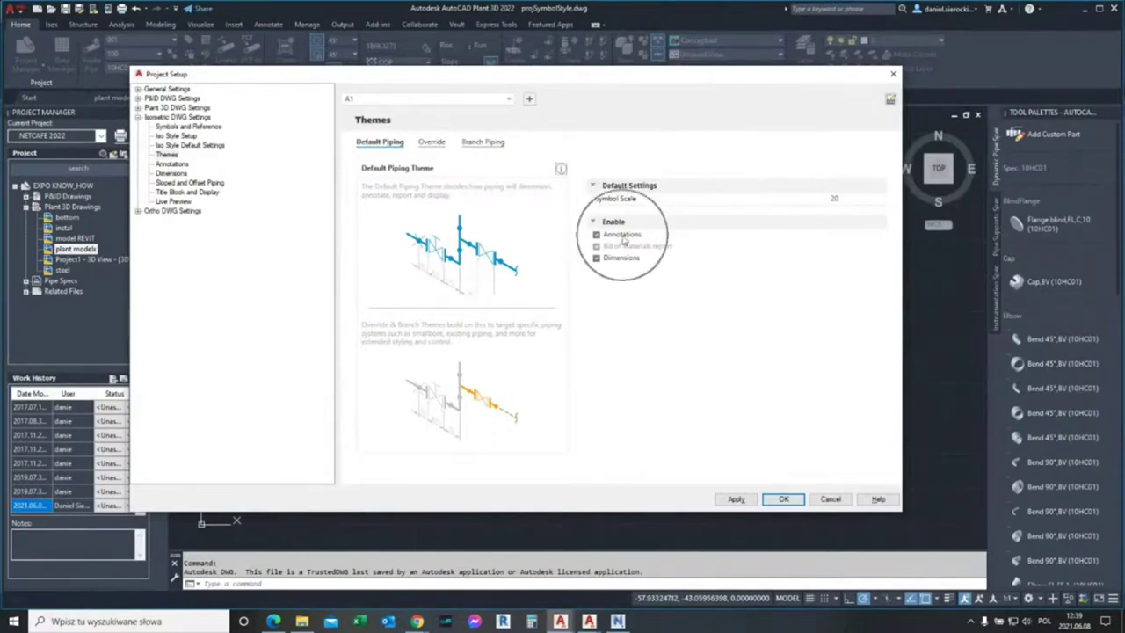
Step: Browse the override themes (Continuation/Connection, Existing, FittingToFitting, Small Bore) and Branch Piping, returning to Default Piping
left_click(431, 145)
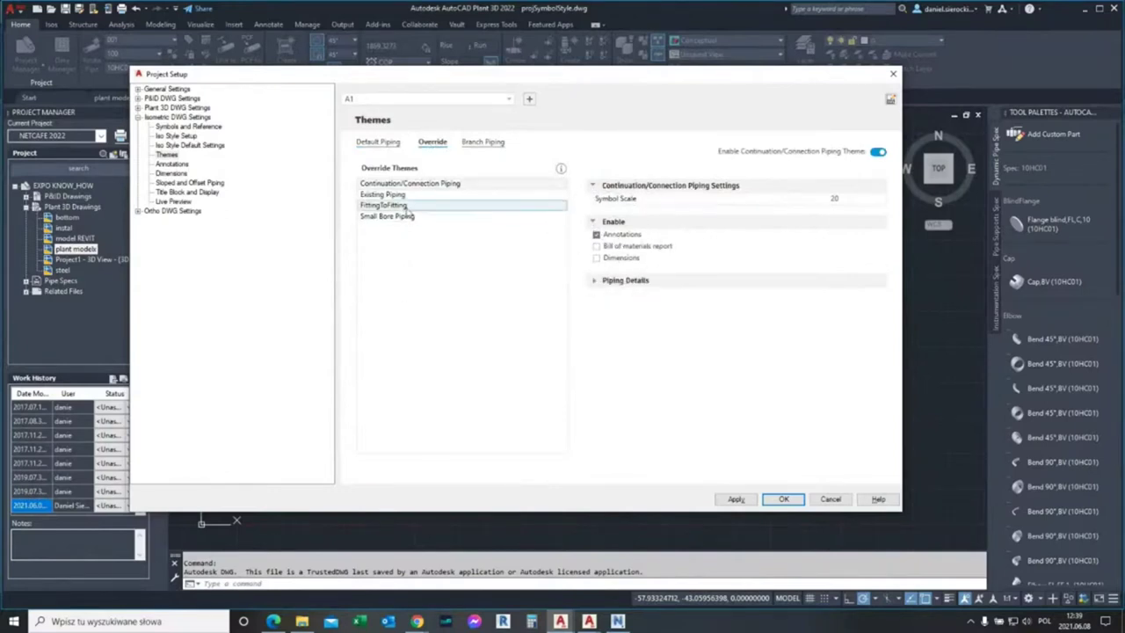
left_click(391, 195)
left_click(395, 204)
left_click(392, 216)
left_click(405, 205)
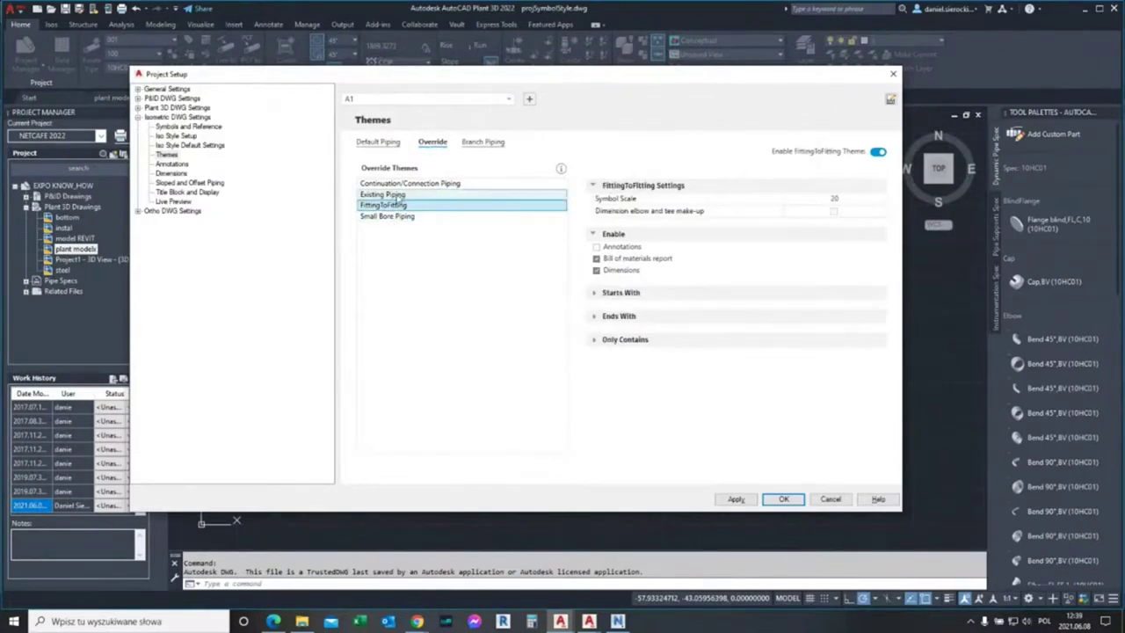
left_click(391, 194)
left_click(391, 182)
left_click(392, 216)
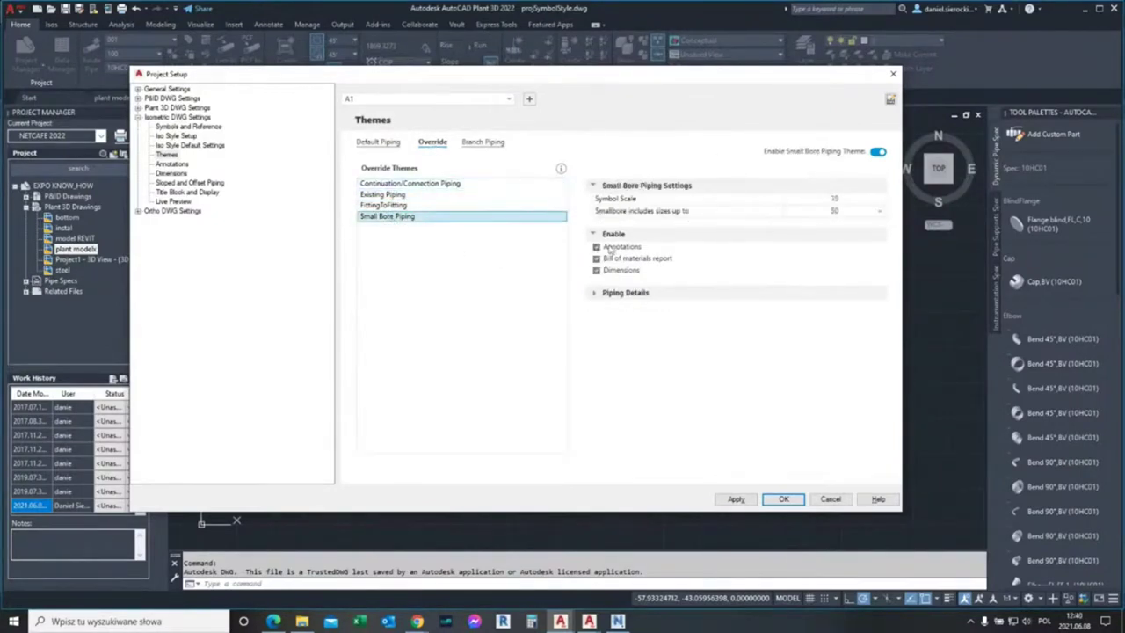
left_click(380, 205)
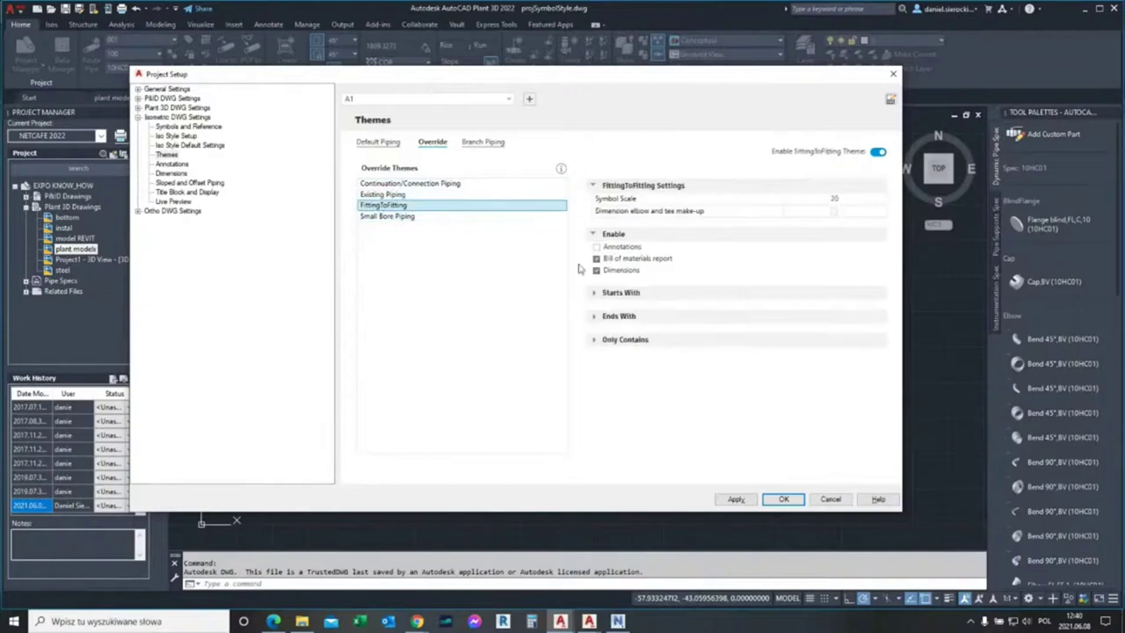
left_click(489, 145)
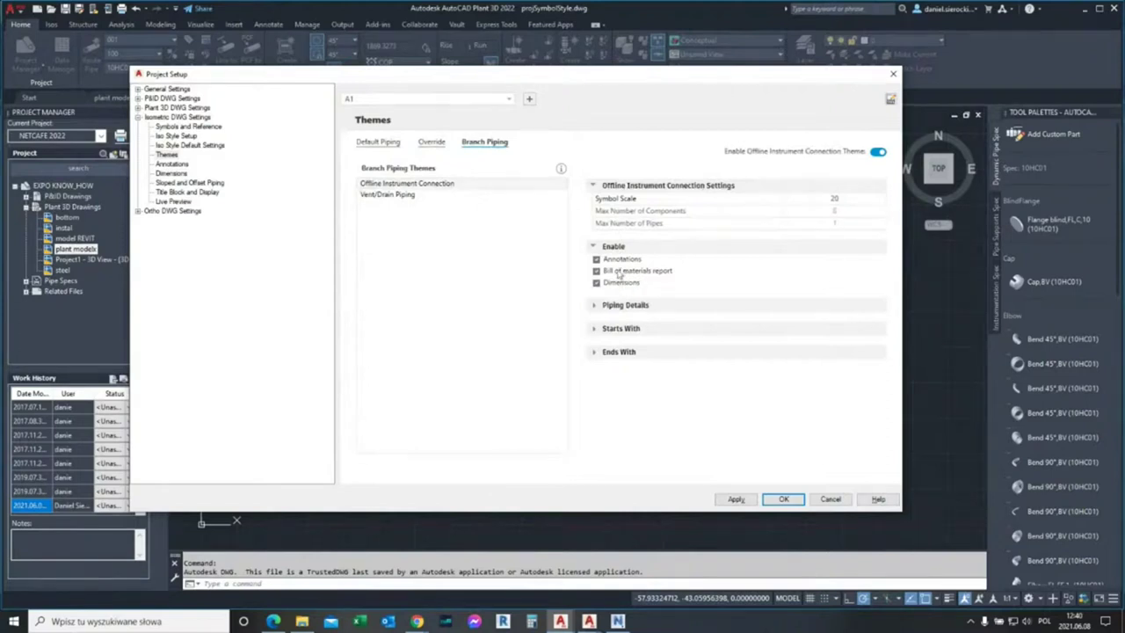
left_click(379, 143)
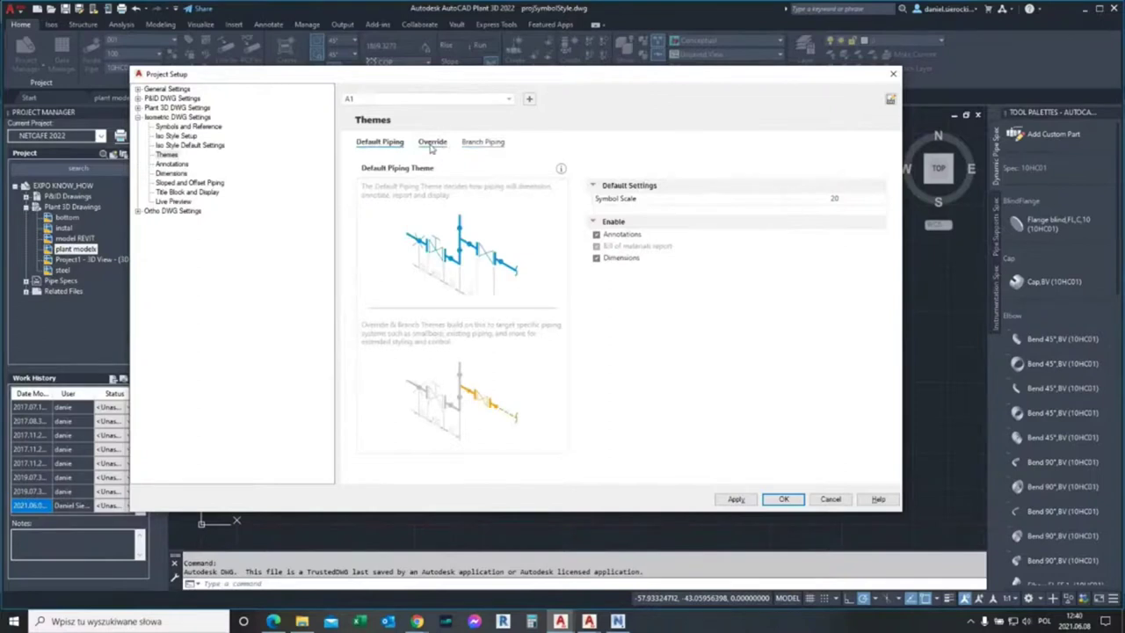
Step: Open the isometric Dimensions page, briefly revisiting the Default Piping theme settings
left_click(172, 173)
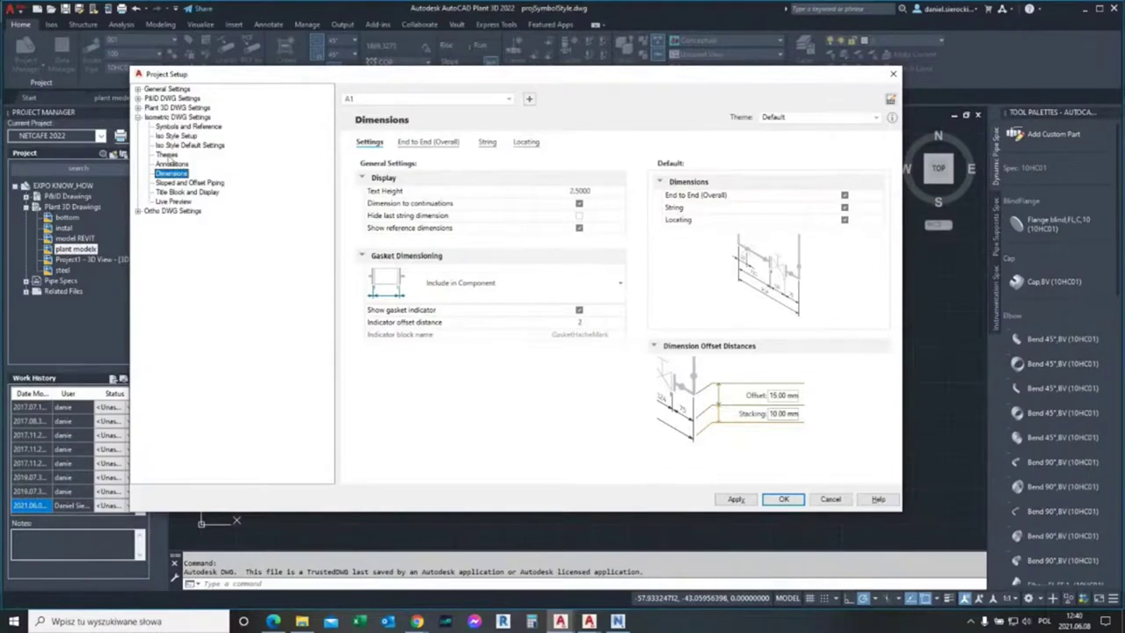
left_click(167, 155)
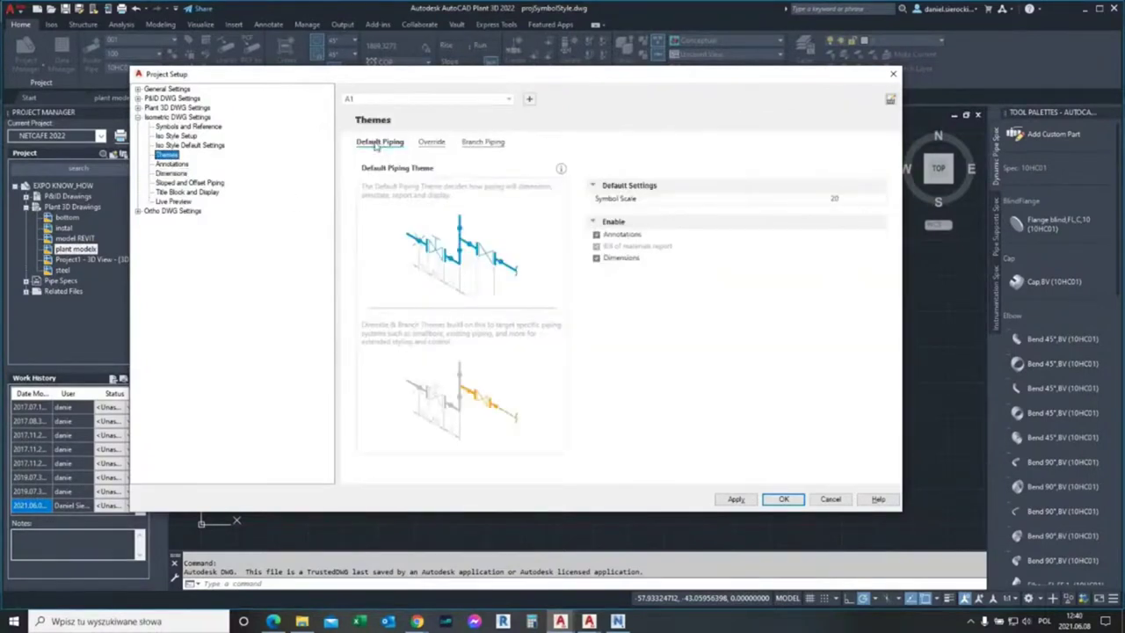
left_click(377, 144)
left_click(607, 259)
left_click(607, 261)
left_click(607, 261)
left_click(171, 173)
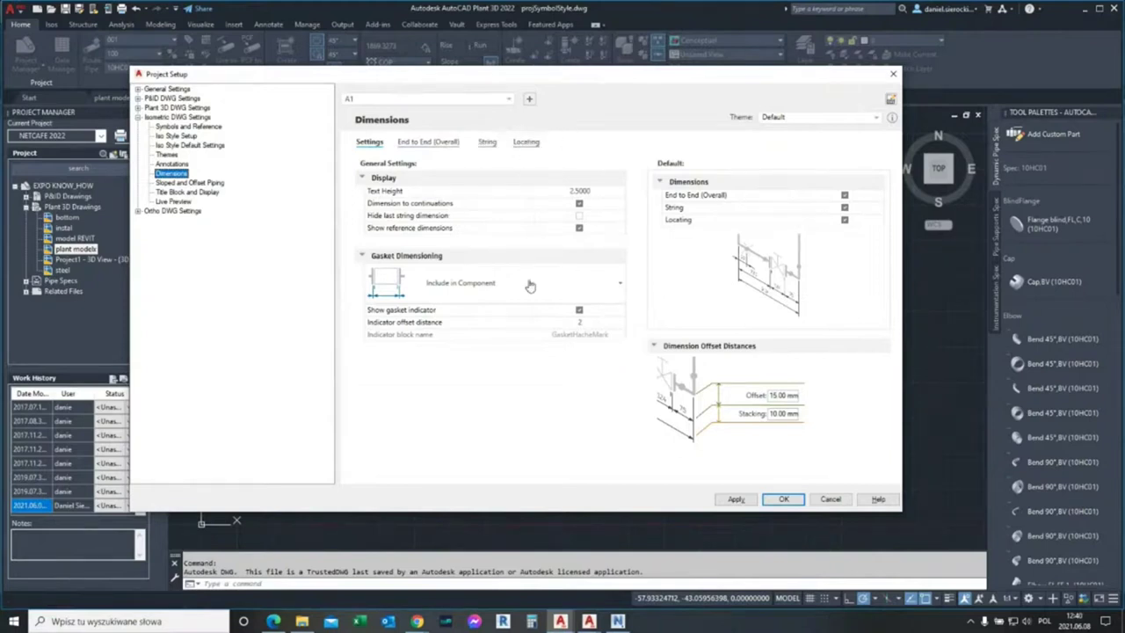
Step: Compare with the Plant 3D 2020 Project Setup, then return to the 2022 Dimensions page
key("alt+Tab")
left_click(457, 255)
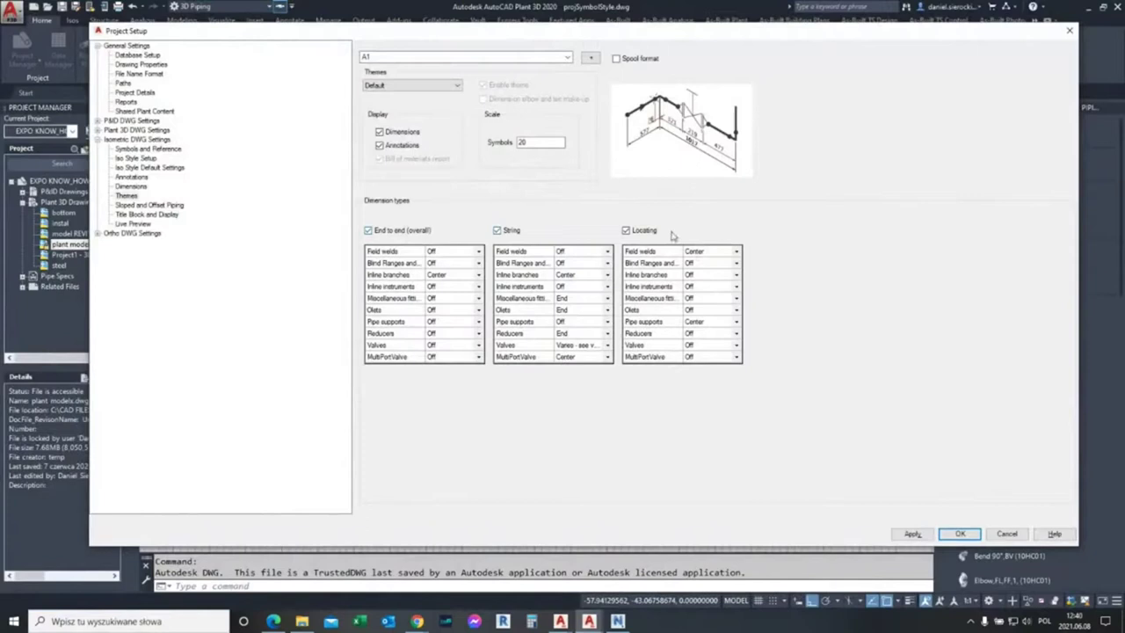
key("alt+Tab")
key("Tab")
key("Tab")
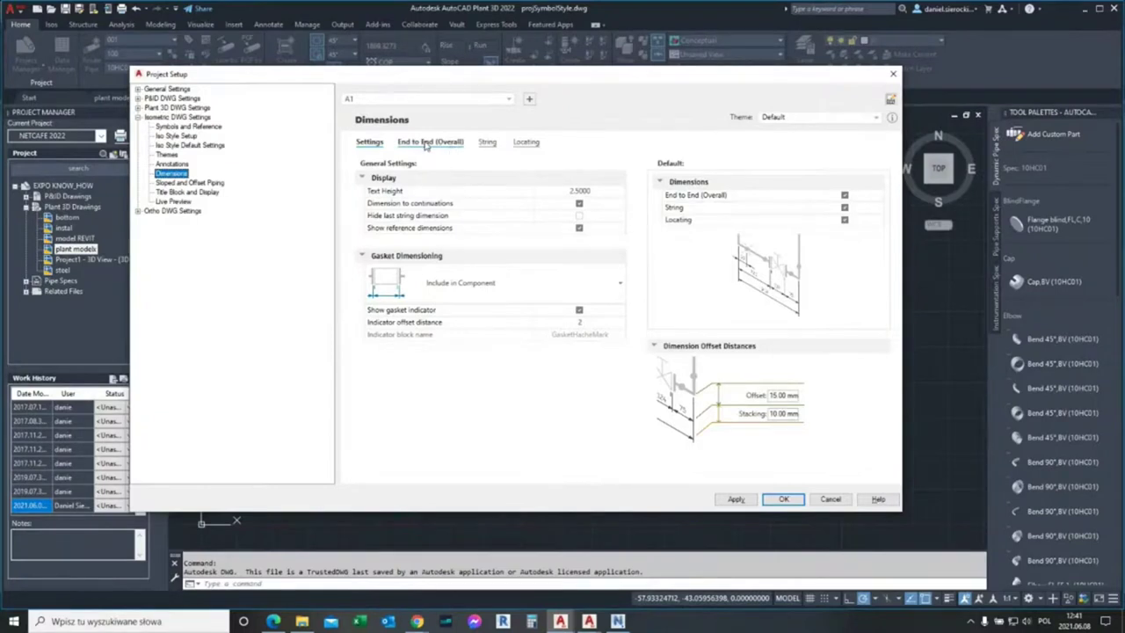
Step: Show the End to End (Overall) anchors, then turn String and Locating off again in 2020
left_click(426, 143)
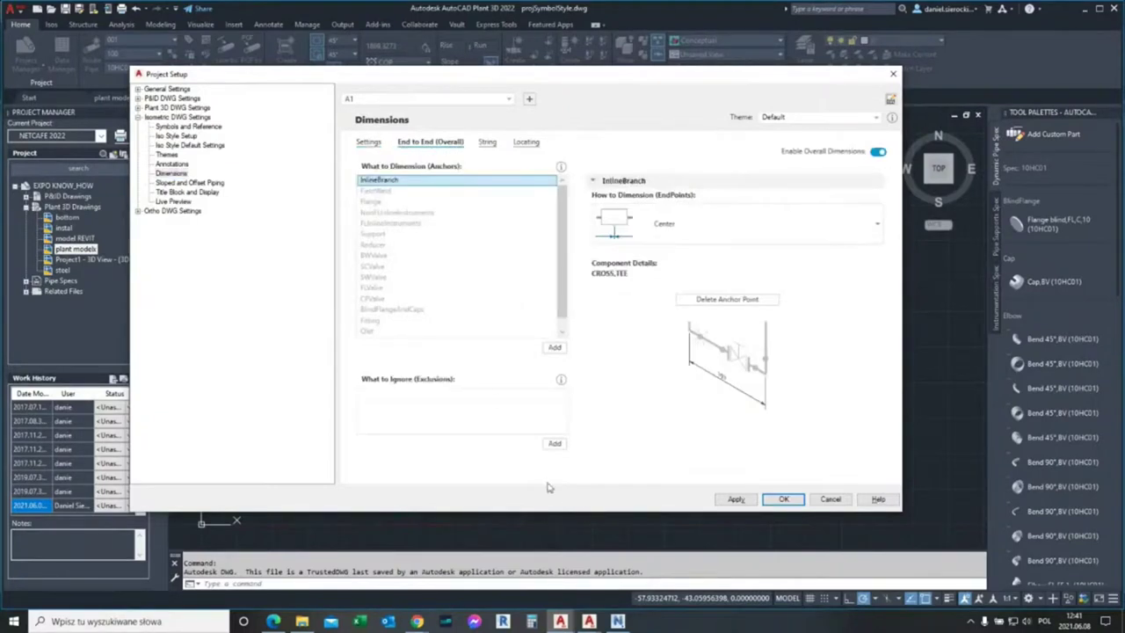
key("alt+Tab")
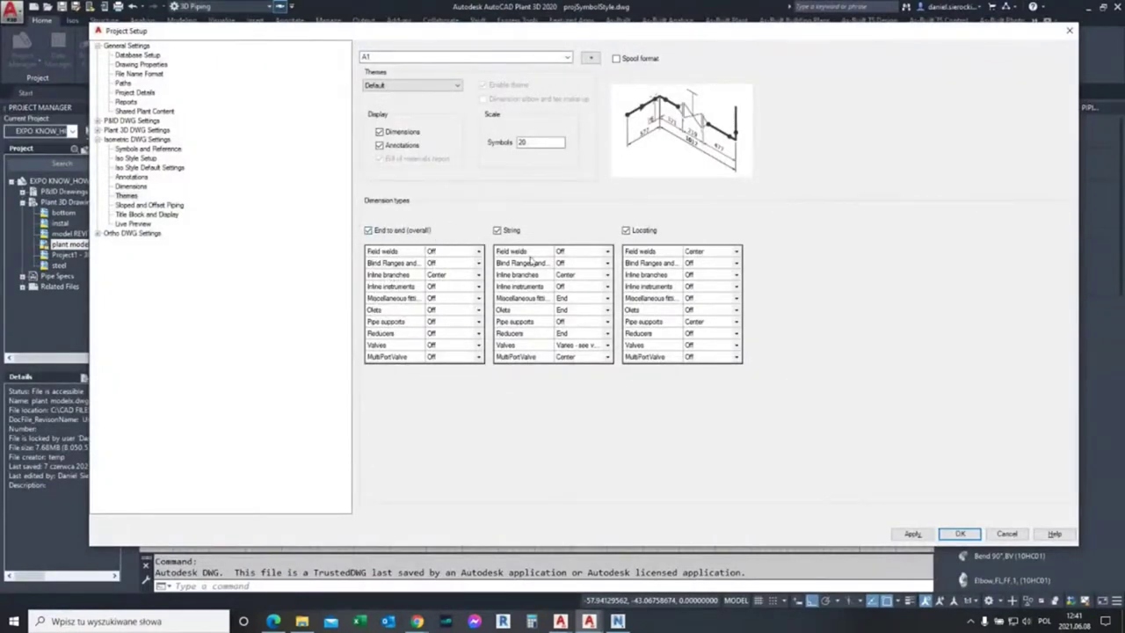
left_click(497, 230)
left_click(626, 230)
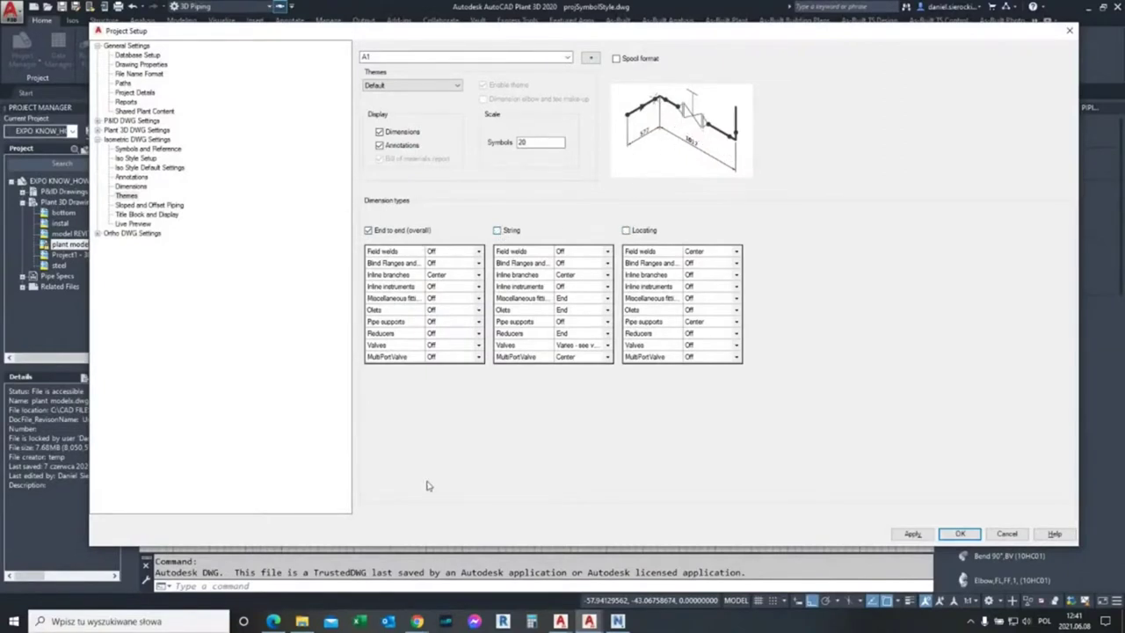
key("alt+Tab")
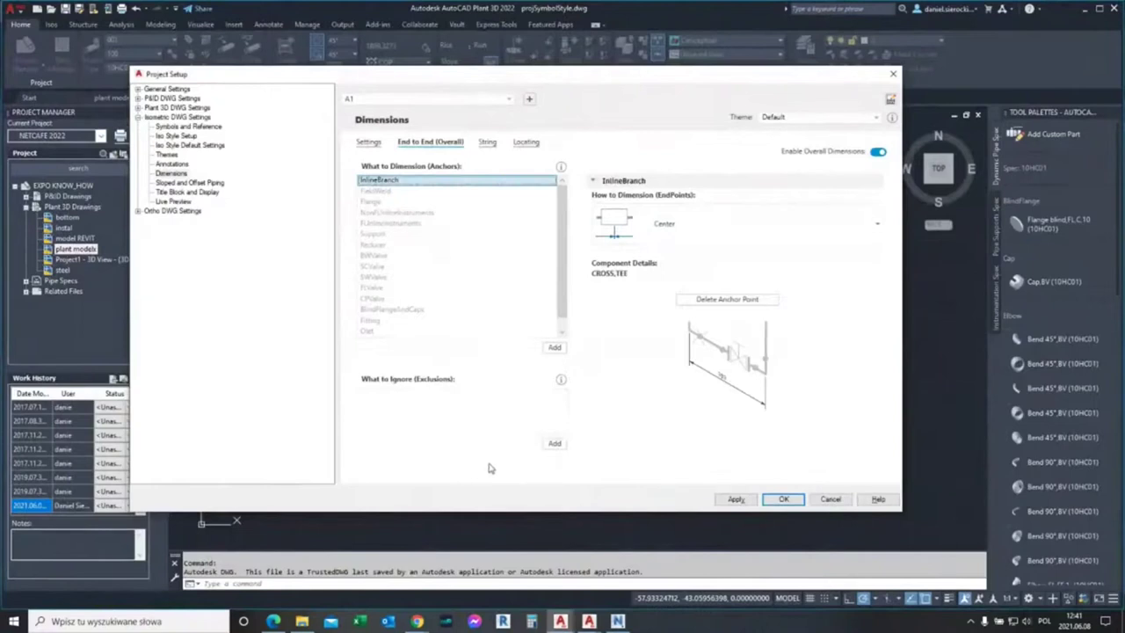
Step: Keep InlineBranch end-to-end dimensioning at Center for CROSS,TEE
left_click(429, 149)
left_click(694, 229)
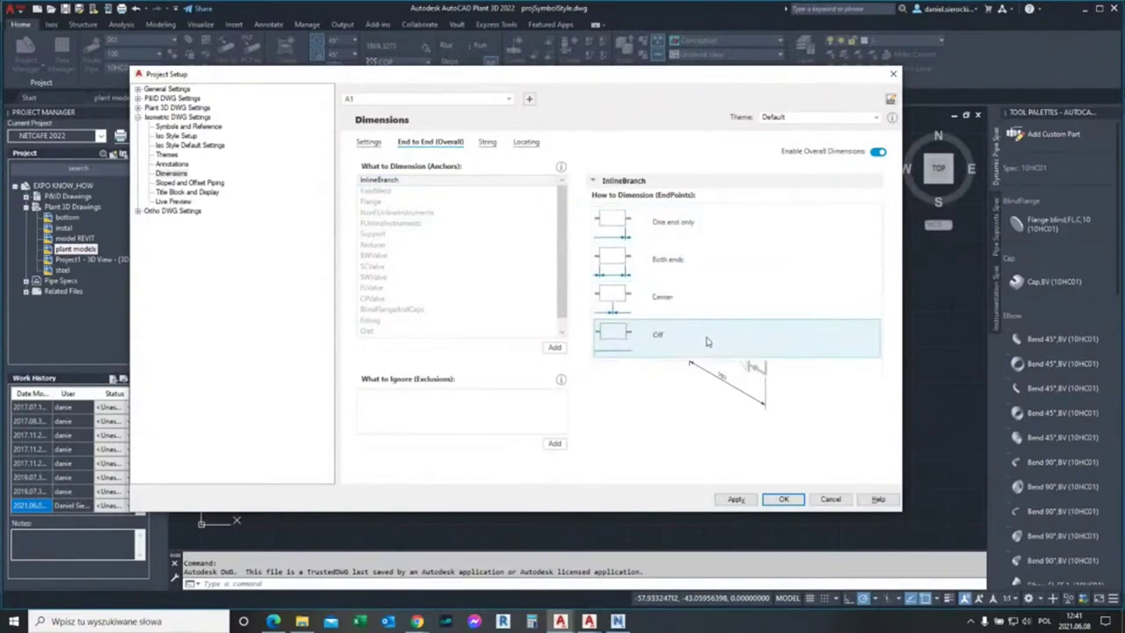
left_click(673, 299)
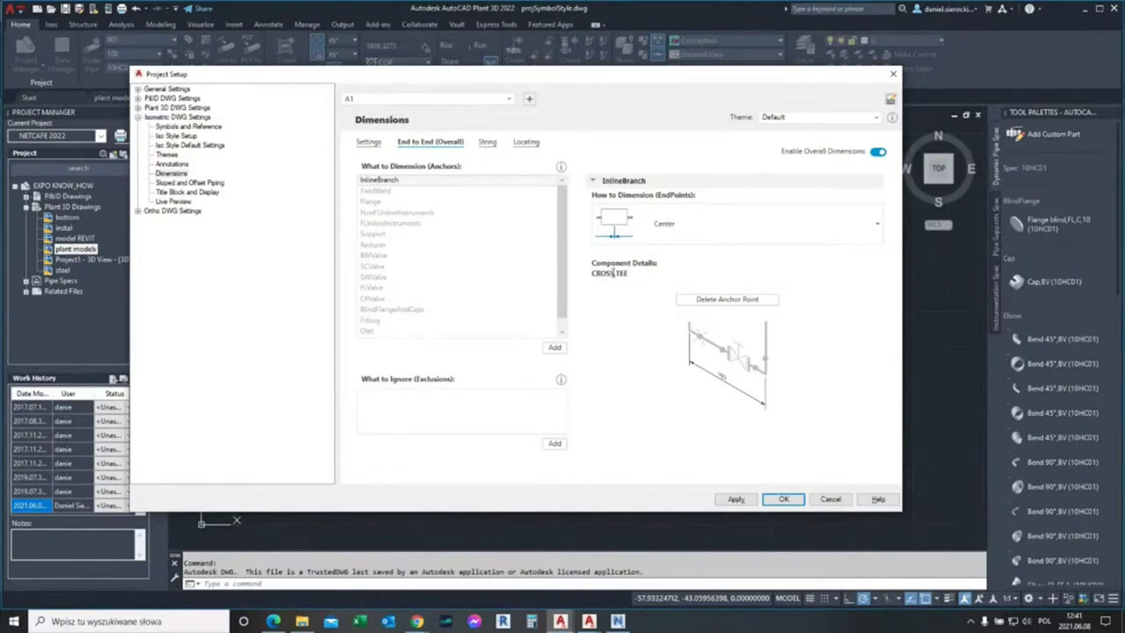
left_click(488, 143)
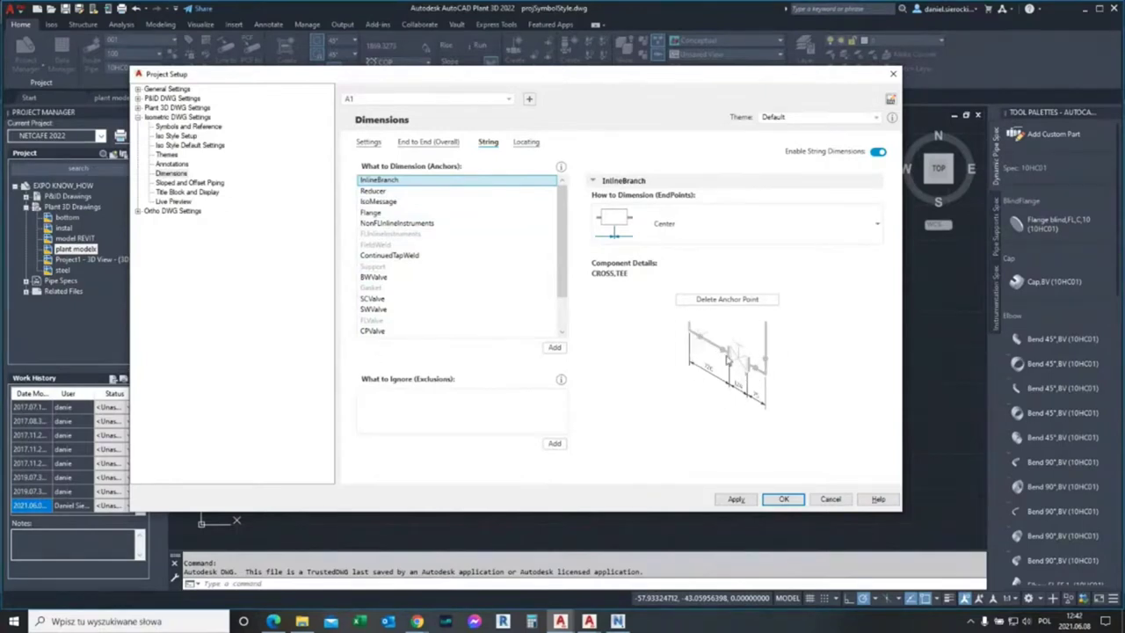
Step: Review the InlineBranch and Flange anchor settings on the String tab
left_click(666, 237)
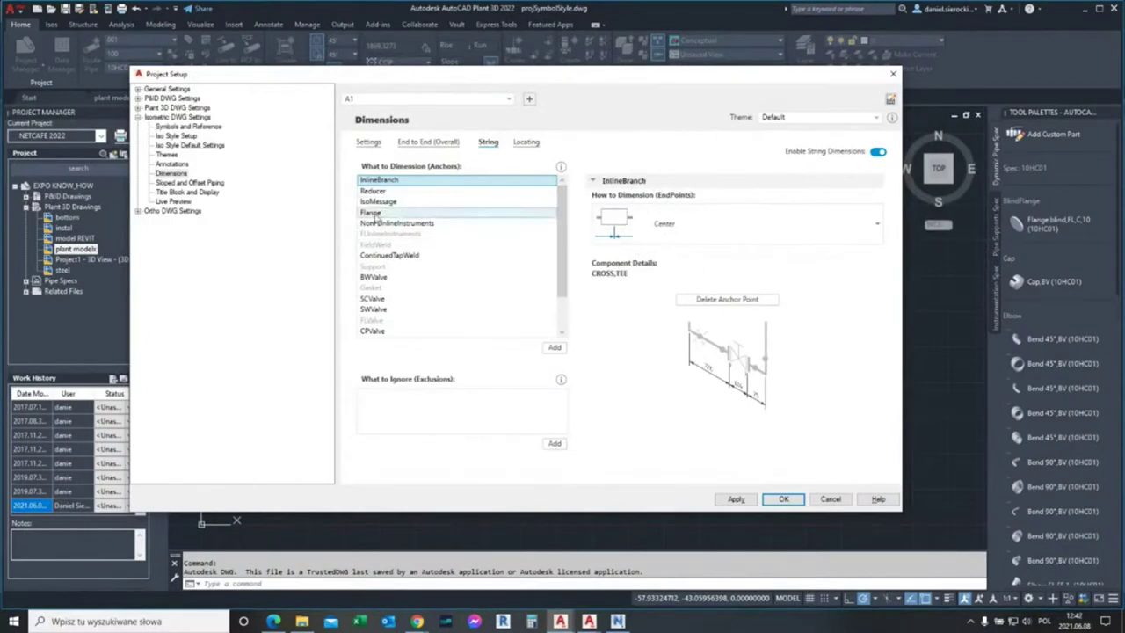
left_click(381, 214)
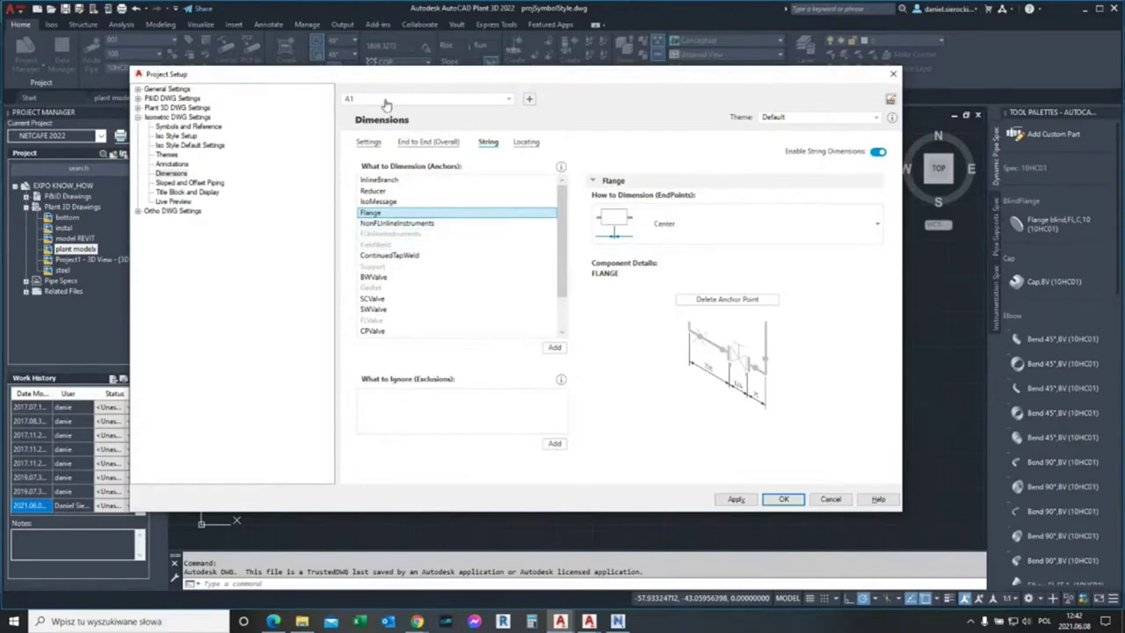
left_click_drag(394, 79, 365, 67)
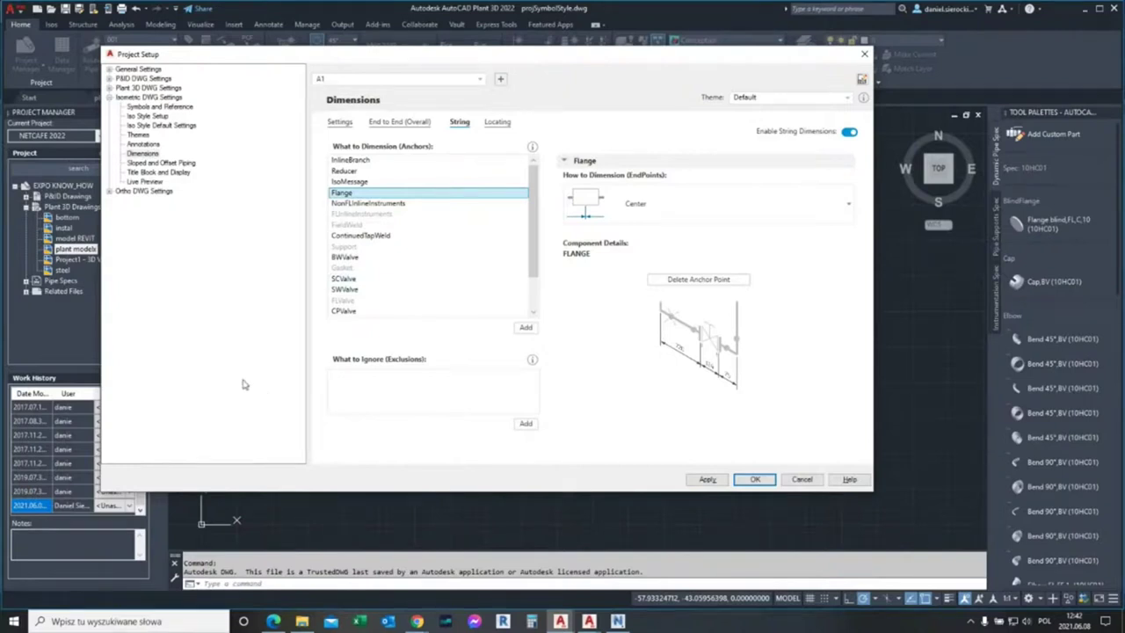
Step: Confirm the A1 iso style is selected and open the Iso Style Editor
left_click(341, 85)
left_click(330, 108)
left_click(342, 82)
left_click(344, 95)
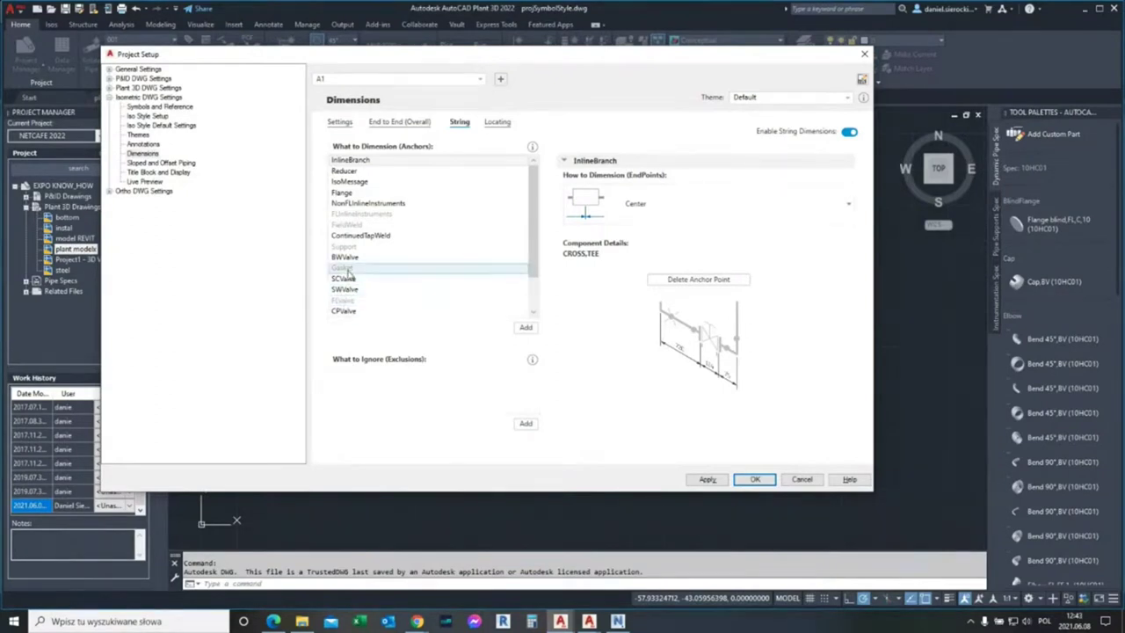
left_click_drag(397, 61, 388, 82)
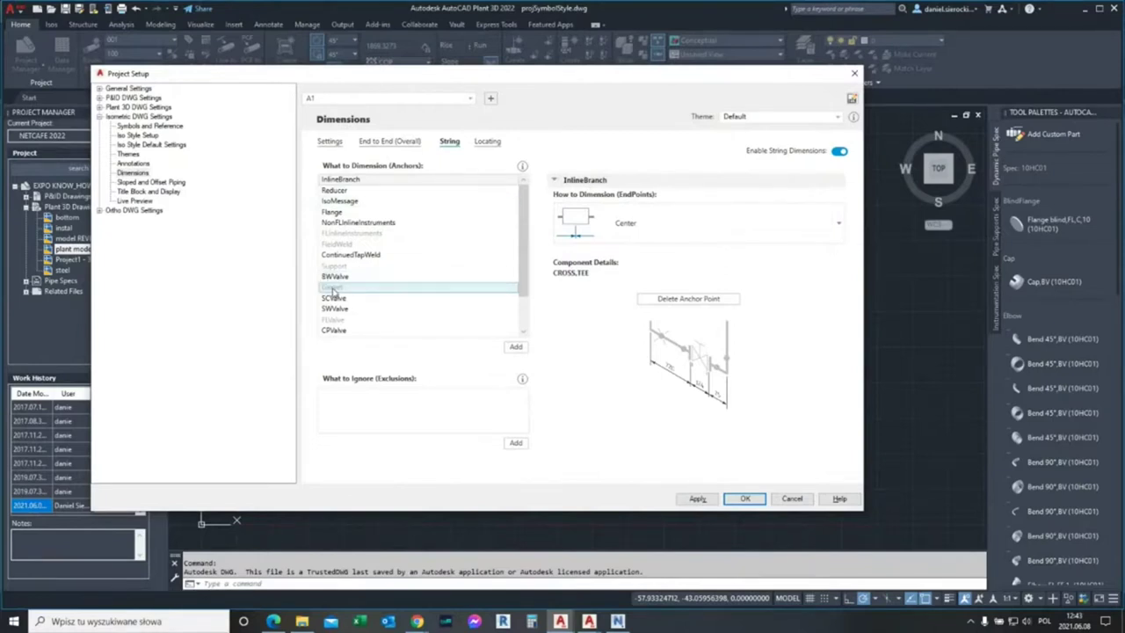
left_click(852, 99)
left_click(853, 99)
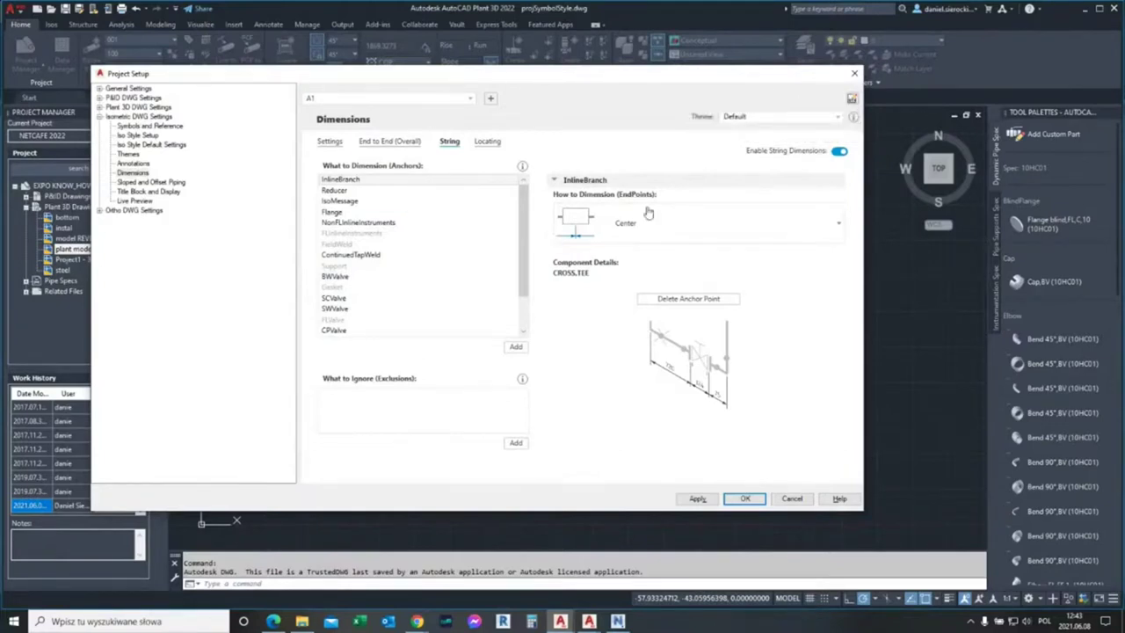
Step: Save the pending project changes and open the A1 isoconfig.xml in the Iso Style Editor
left_click(852, 99)
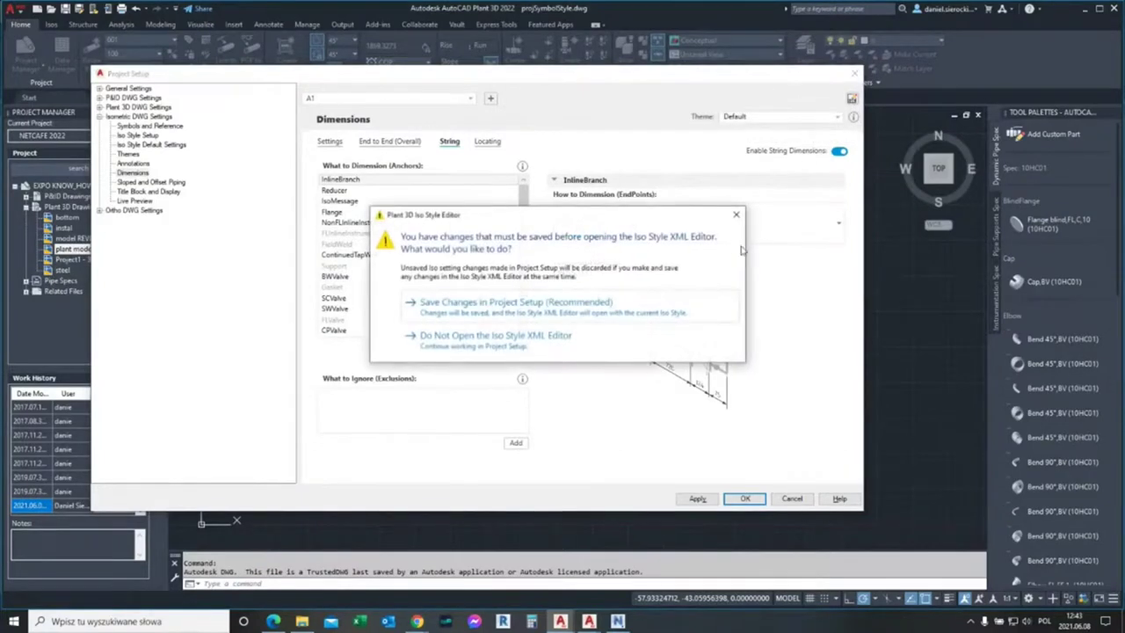
left_click(502, 316)
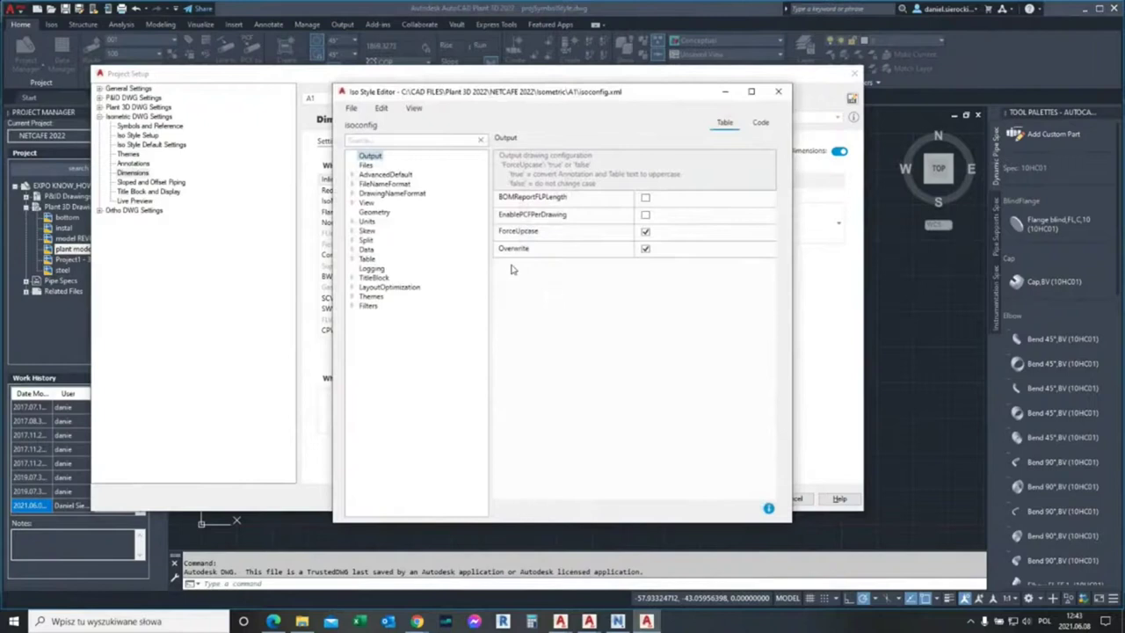
left_click_drag(621, 94, 516, 66)
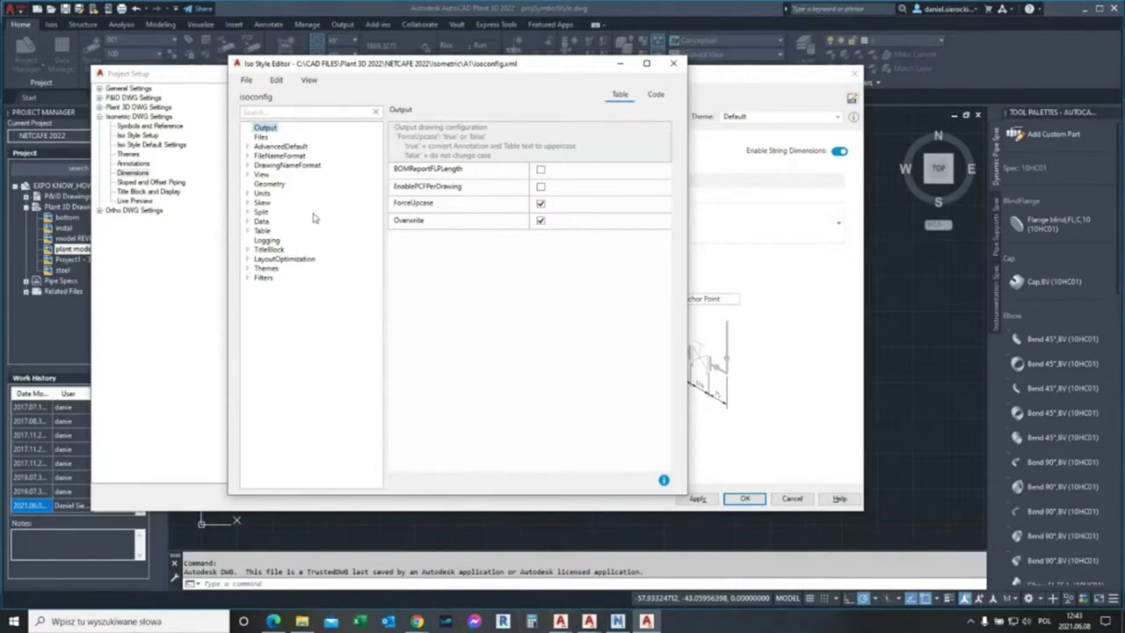
Step: Browse the AdvancedDefault through Split settings in the editor tree, then bring up File Explorer
left_click(275, 146)
left_click(274, 156)
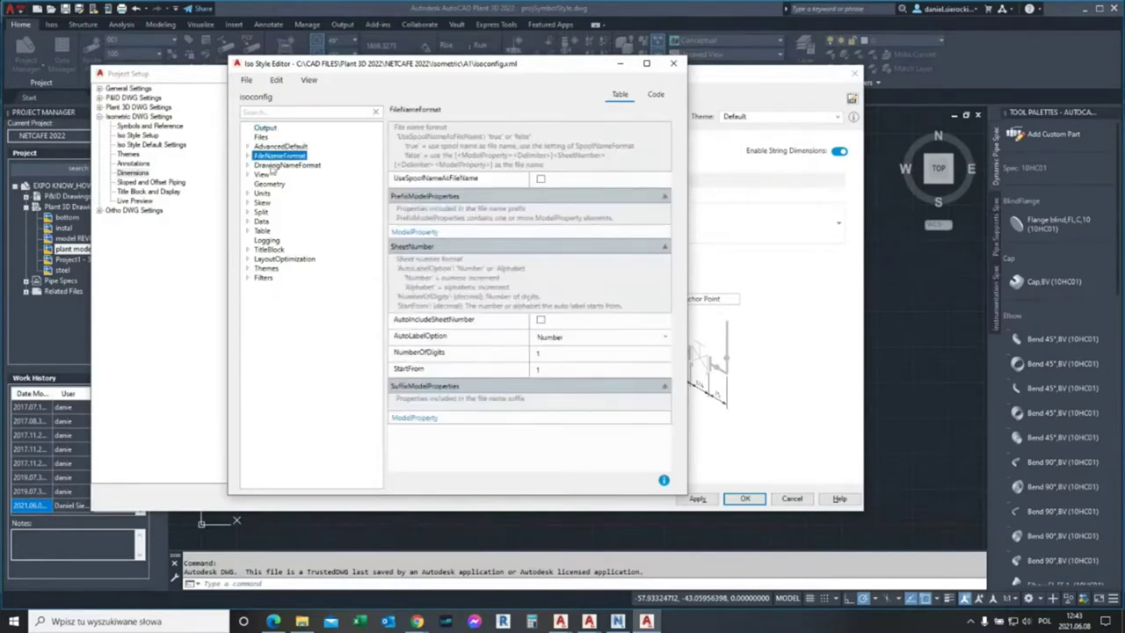
left_click(274, 165)
left_click(263, 175)
left_click(269, 185)
left_click(264, 194)
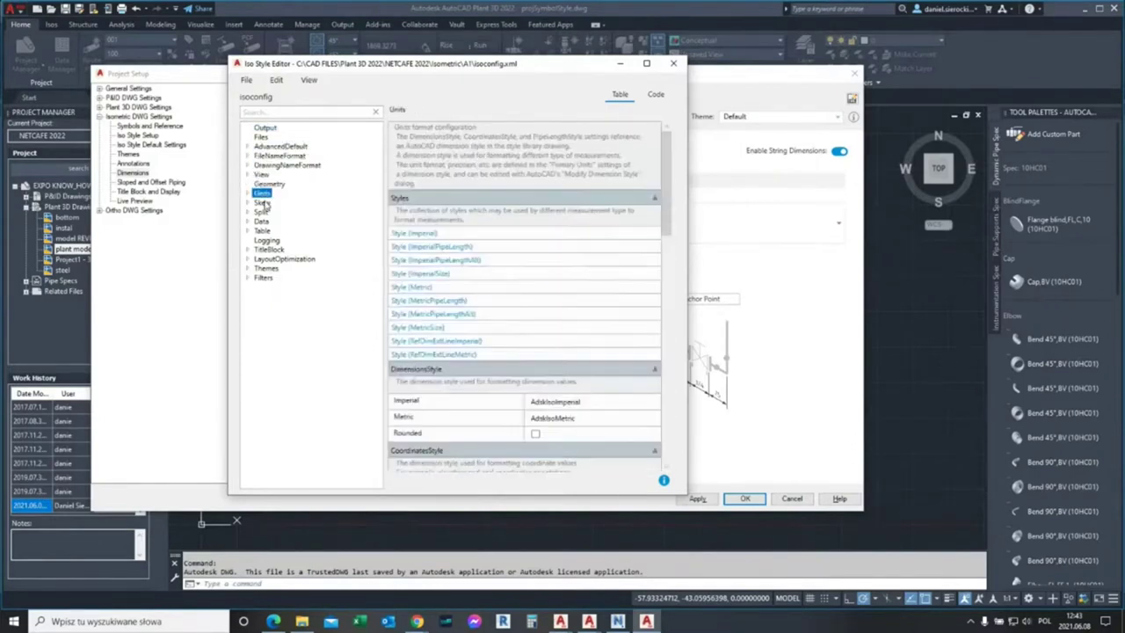
left_click(264, 203)
left_click(263, 213)
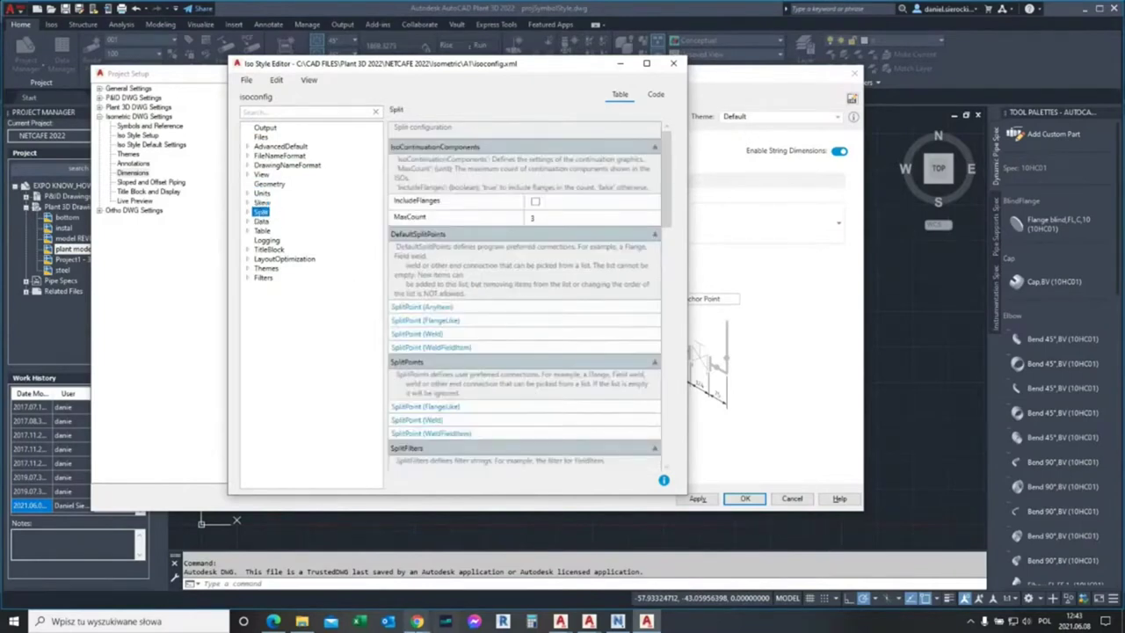
left_click(303, 621)
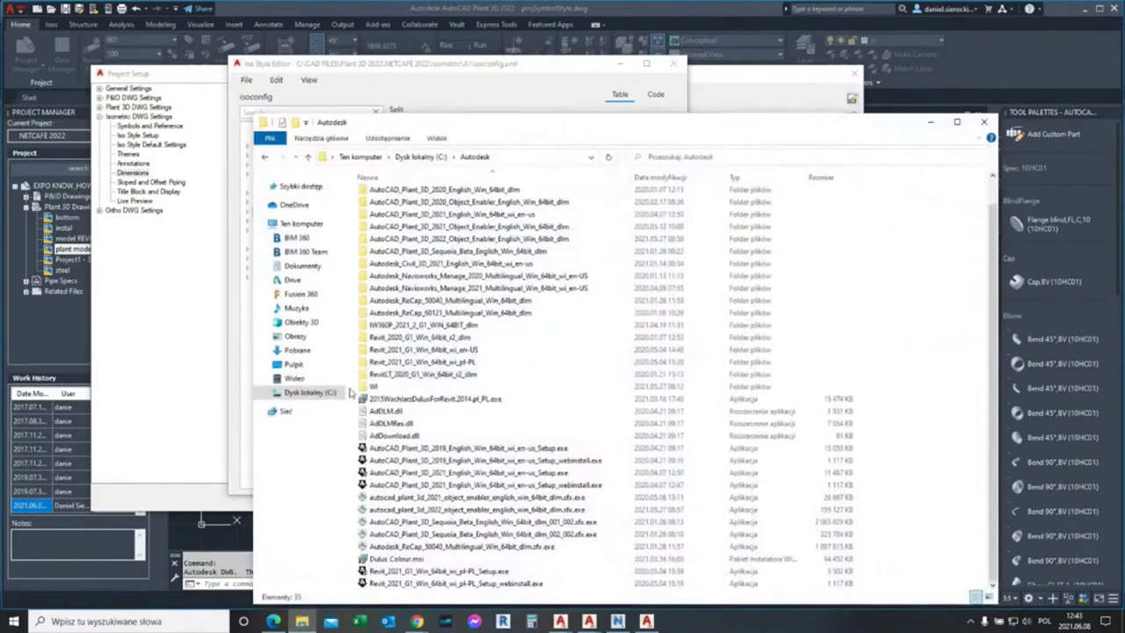
Step: Open IsoConfig.xml from the training project's Isometric\Check_A2 folder in Dokumenty
left_click(325, 265)
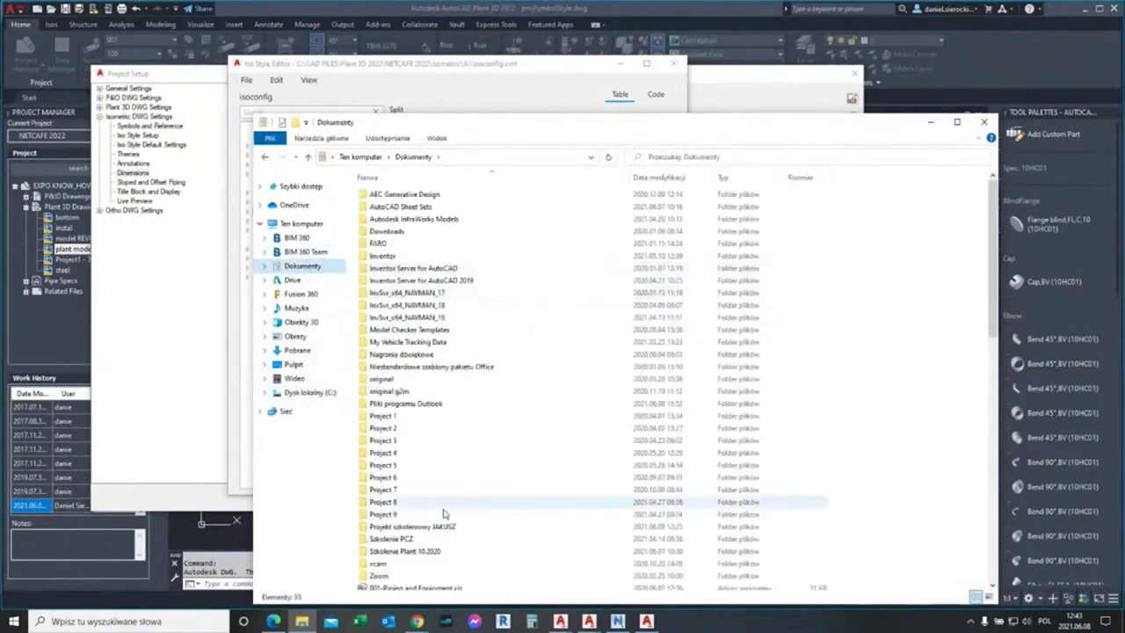
double_click(413, 527)
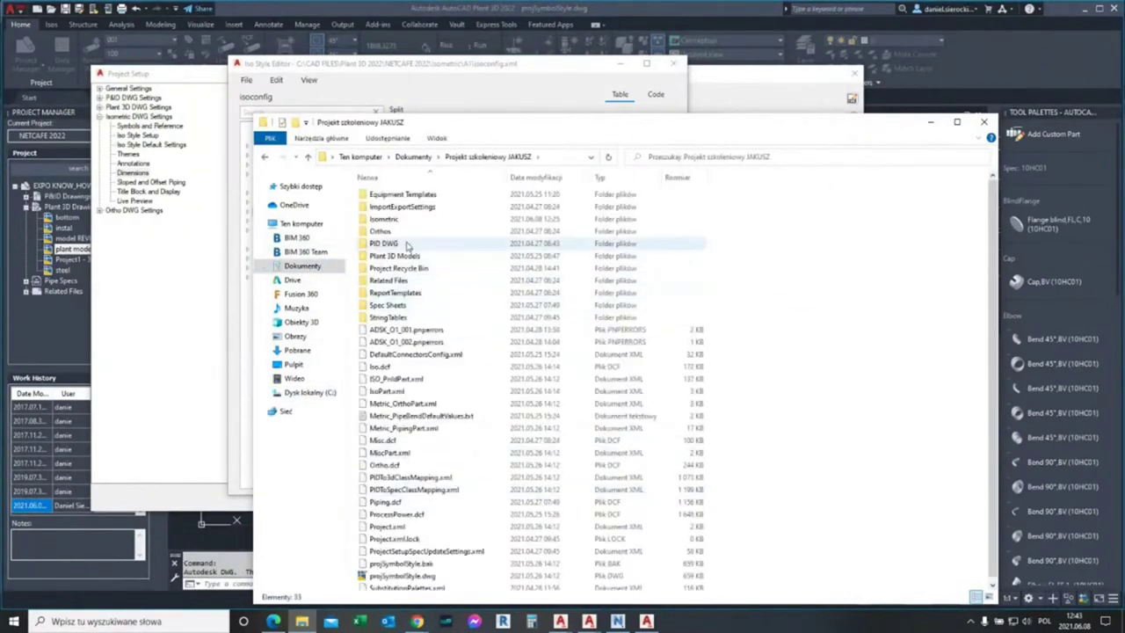
double_click(388, 221)
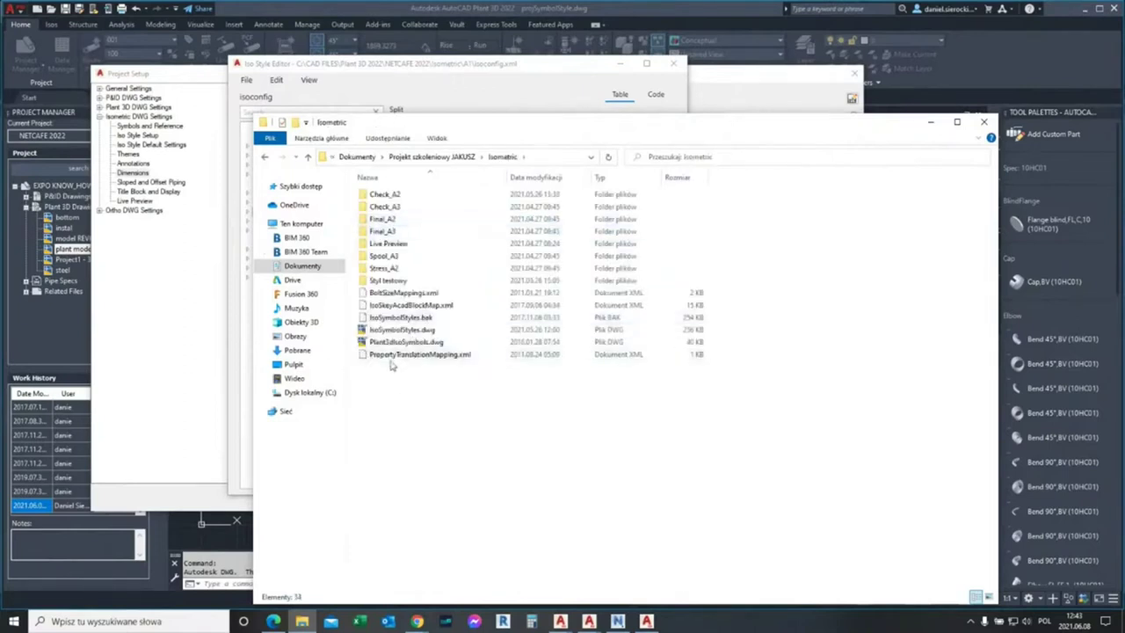
double_click(383, 195)
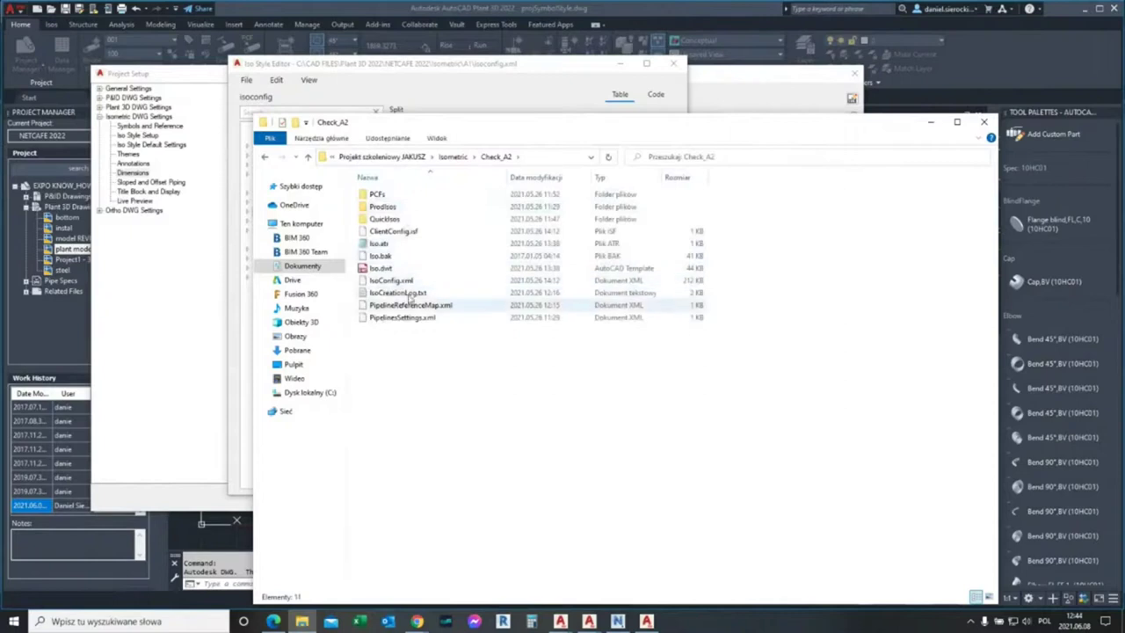
left_click(387, 281)
double_click(387, 281)
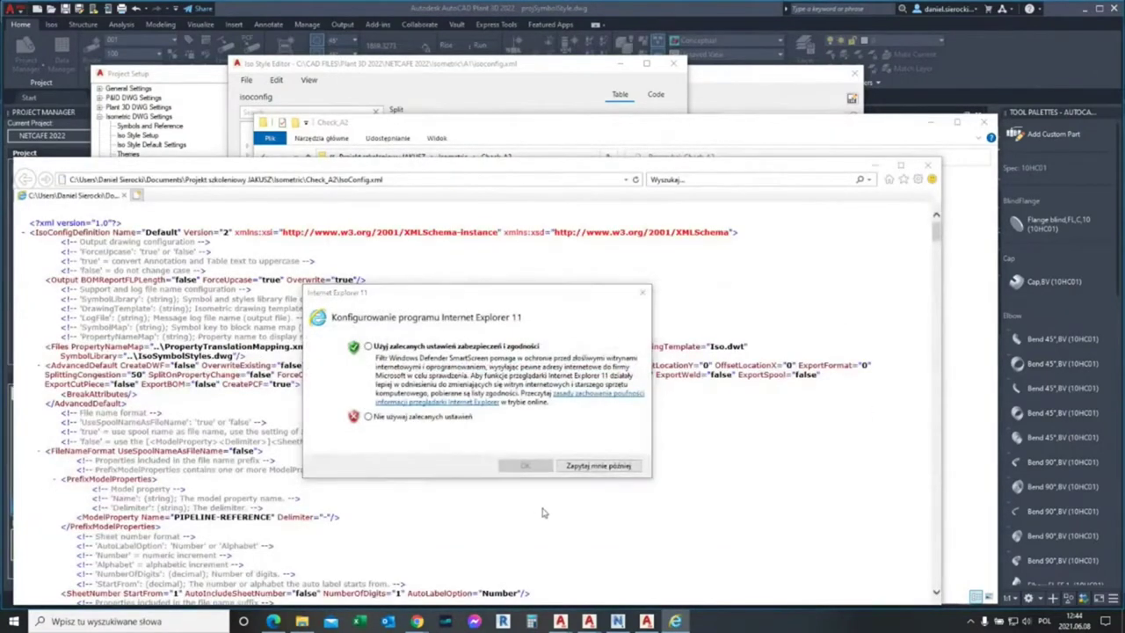
Step: Dismiss the IE 11 setup prompt, scroll through the Check_A2 XML, and close Internet Explorer
left_click(597, 465)
left_click_drag(418, 195, 499, 110)
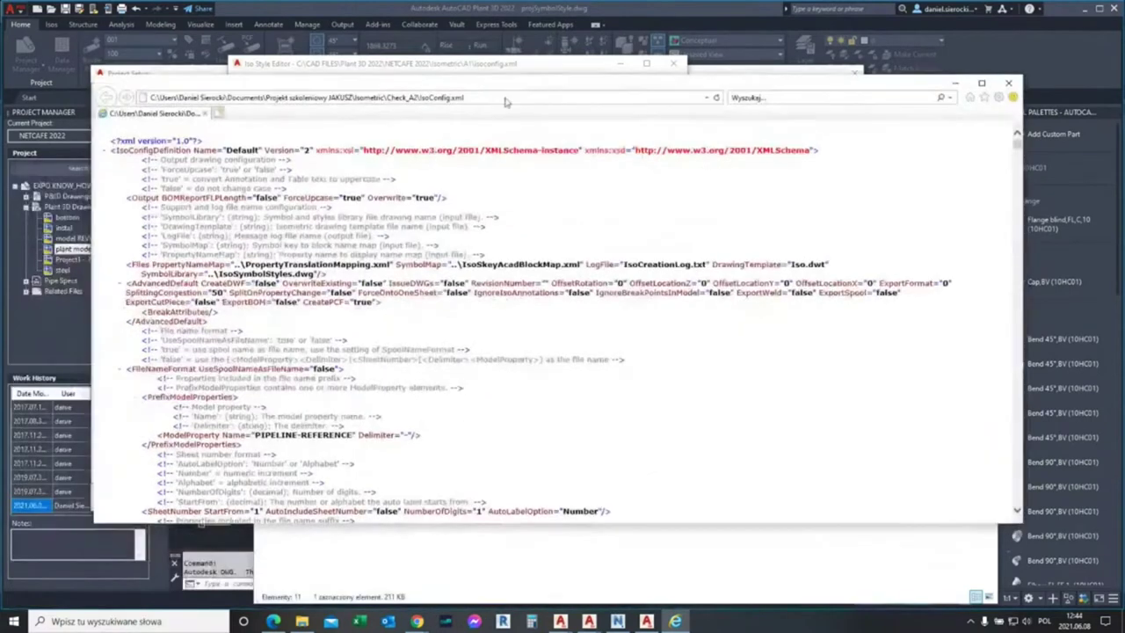
scroll(308, 270, "down", 3)
scroll(308, 270, "down", 2)
scroll(357, 296, "down", 2)
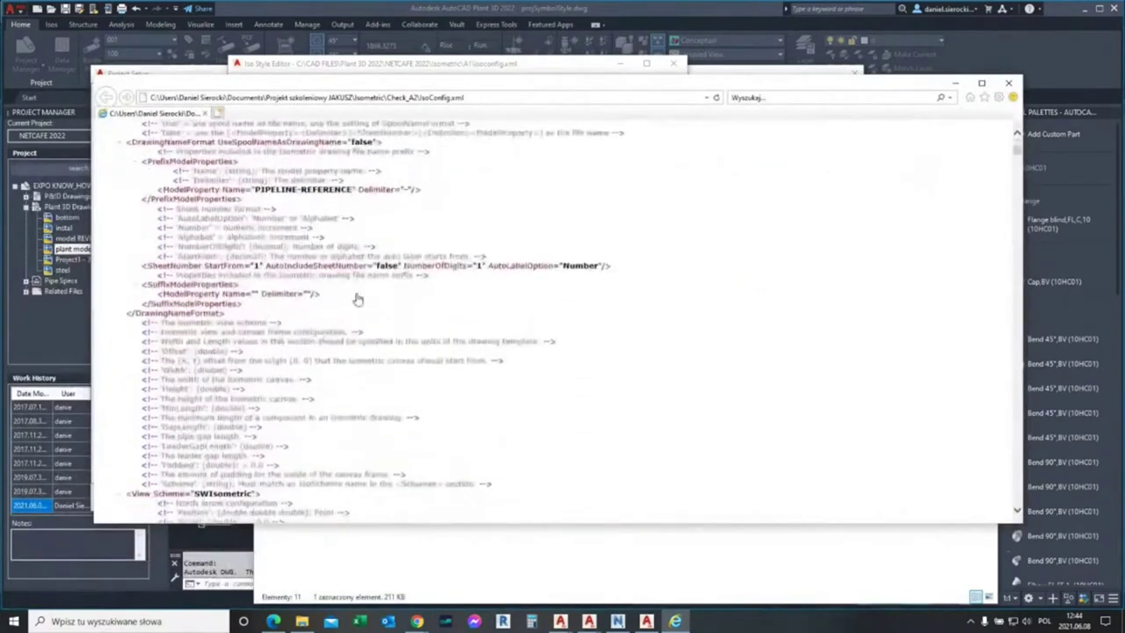
scroll(414, 328, "down", 2)
scroll(379, 314, "down", 2)
scroll(360, 307, "down", 4)
scroll(342, 303, "down", 3)
scroll(337, 341, "up", 3)
scroll(337, 341, "up", 6)
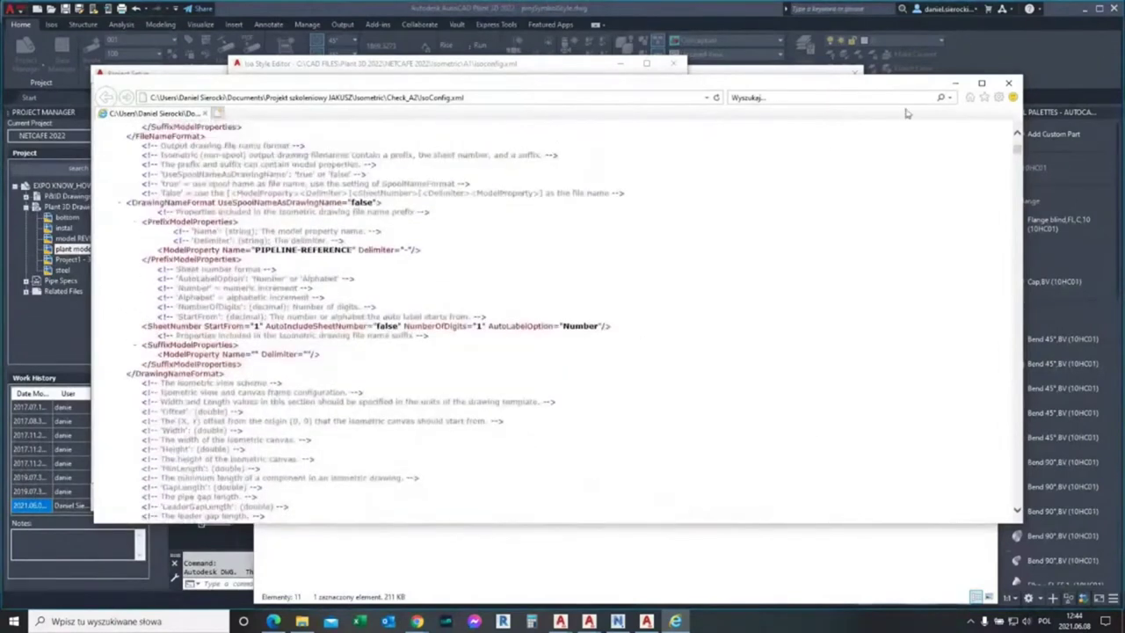
left_click(1010, 75)
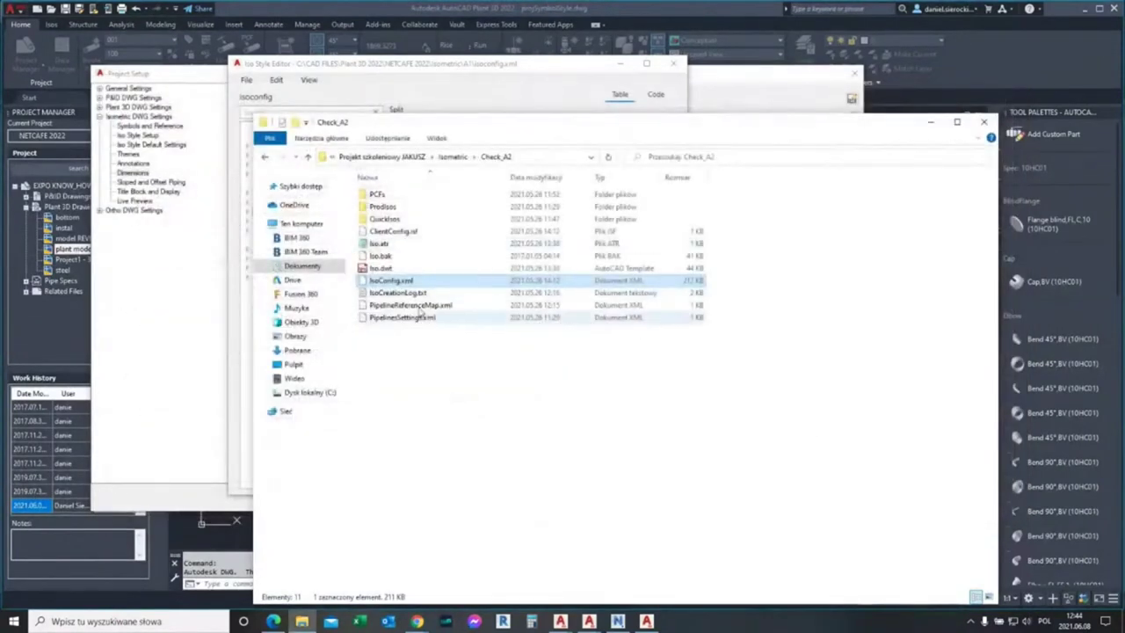
right_click(393, 282)
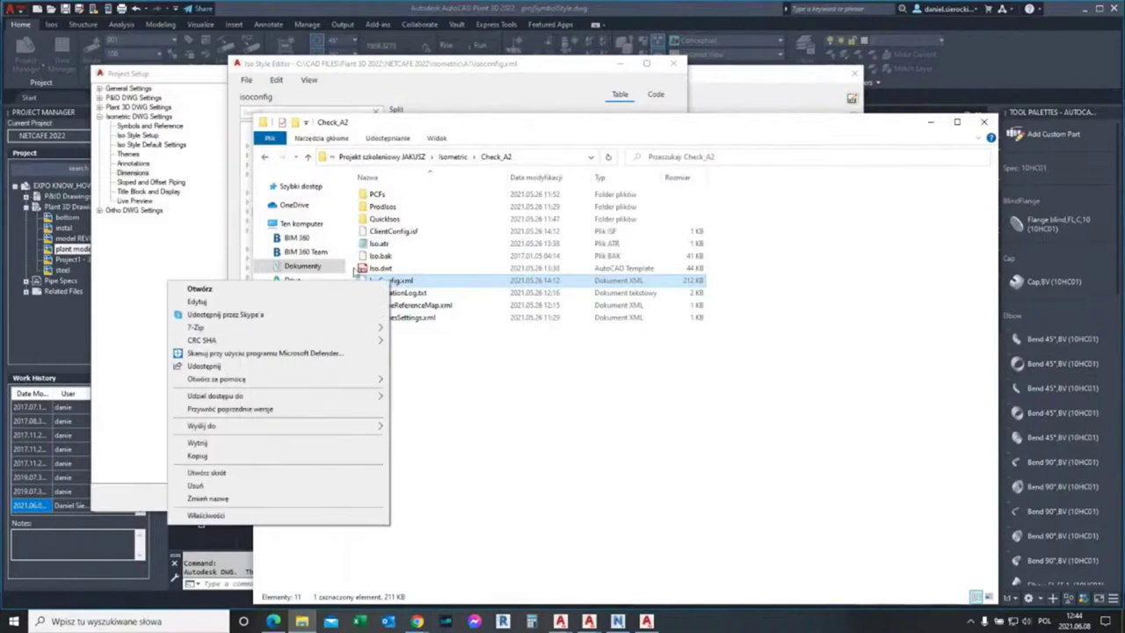
mouse_move(216, 379)
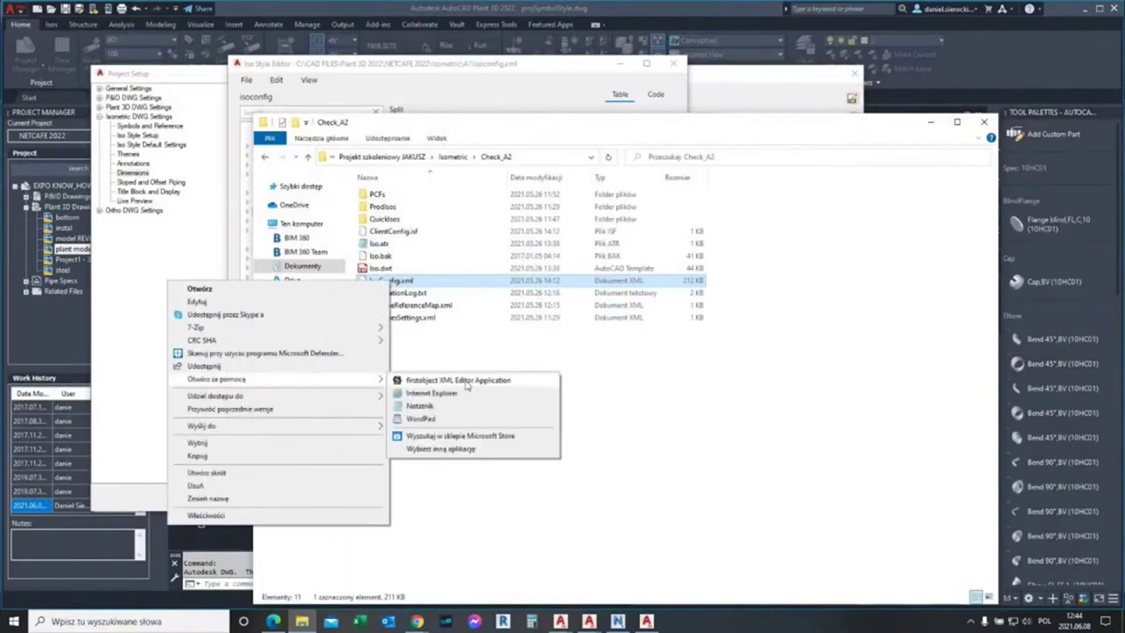
left_click(458, 381)
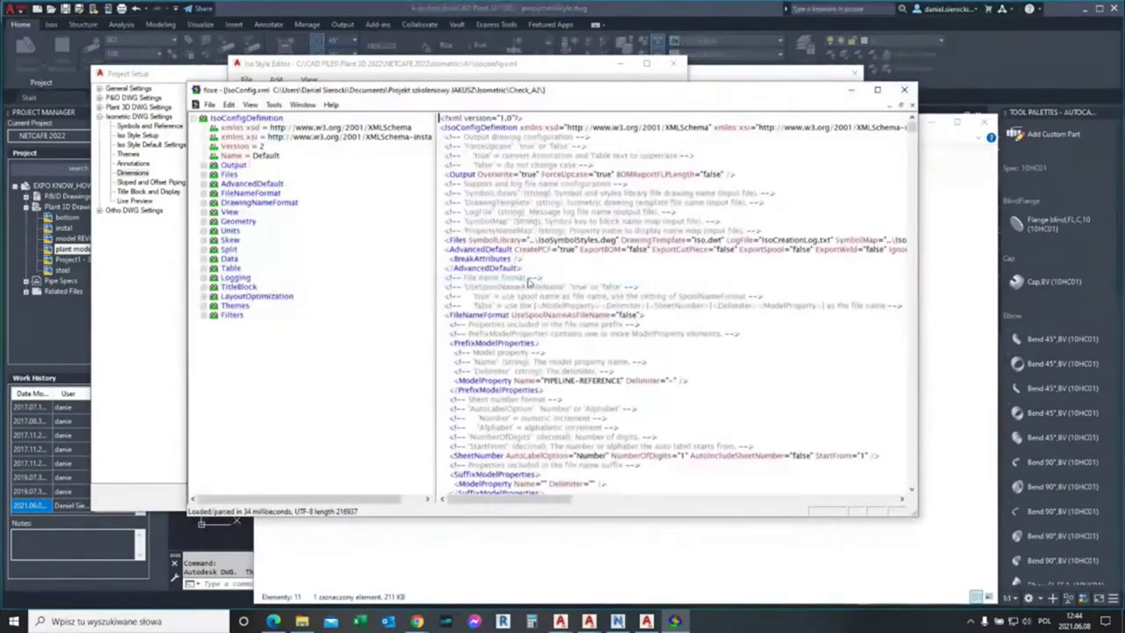
scroll(583, 211, "down", 5)
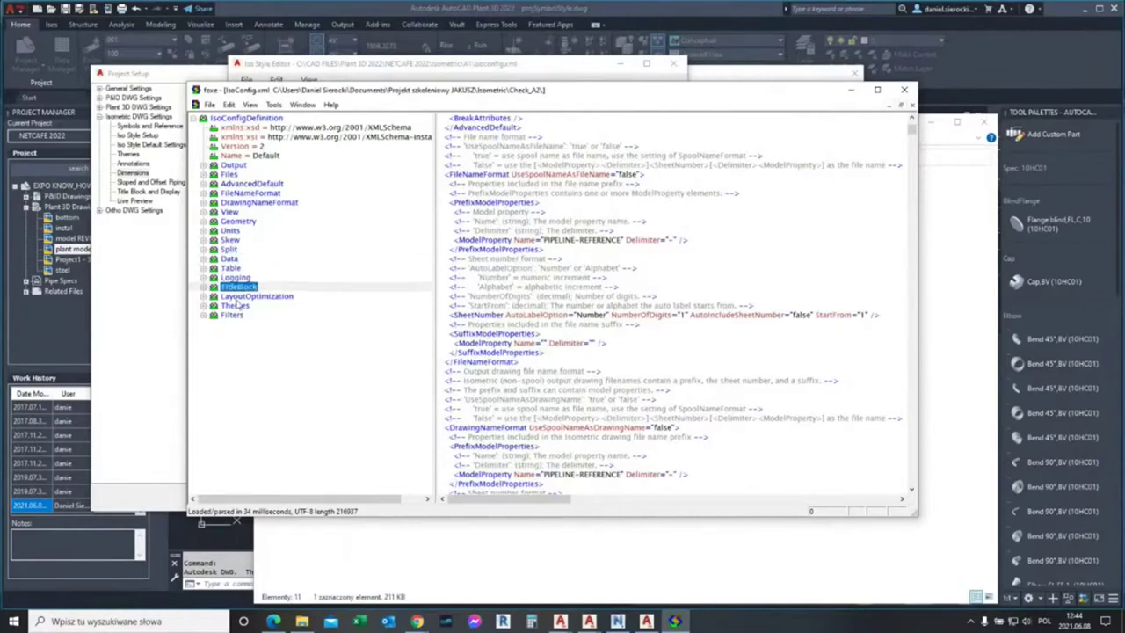
scroll(648, 294, "down", 3)
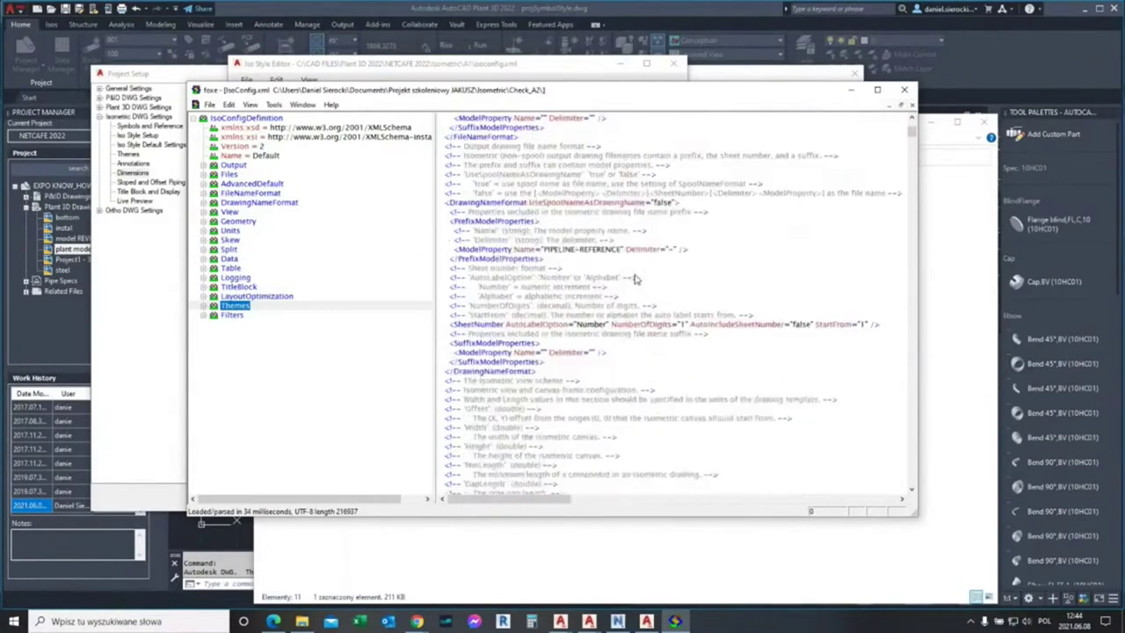
scroll(639, 290, "down", 5)
scroll(639, 291, "down", 6)
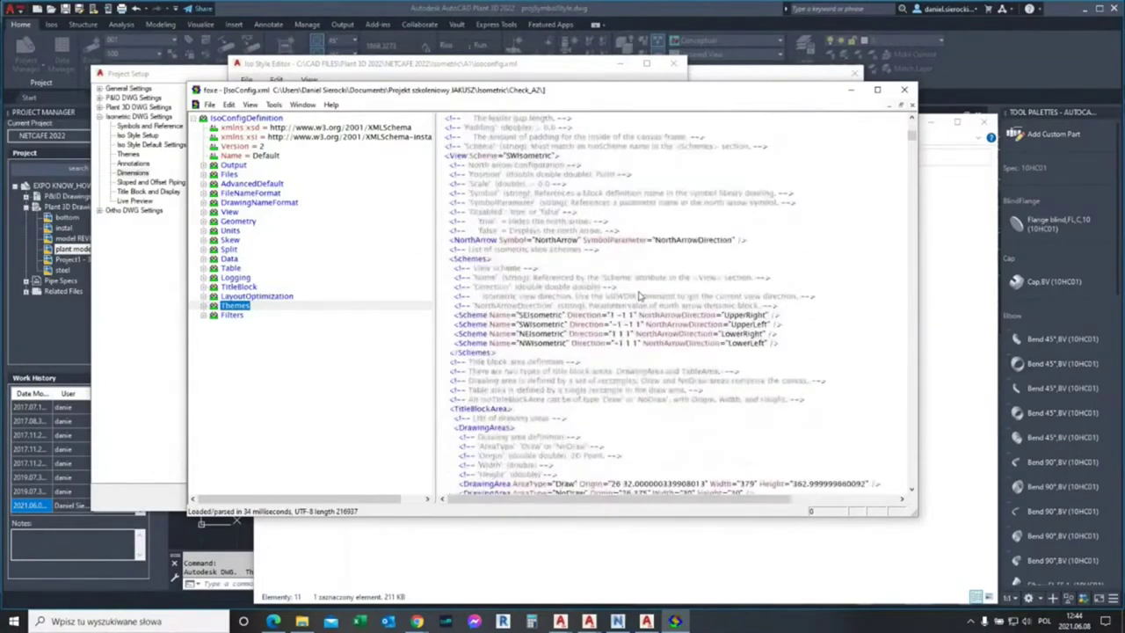
left_click(905, 91)
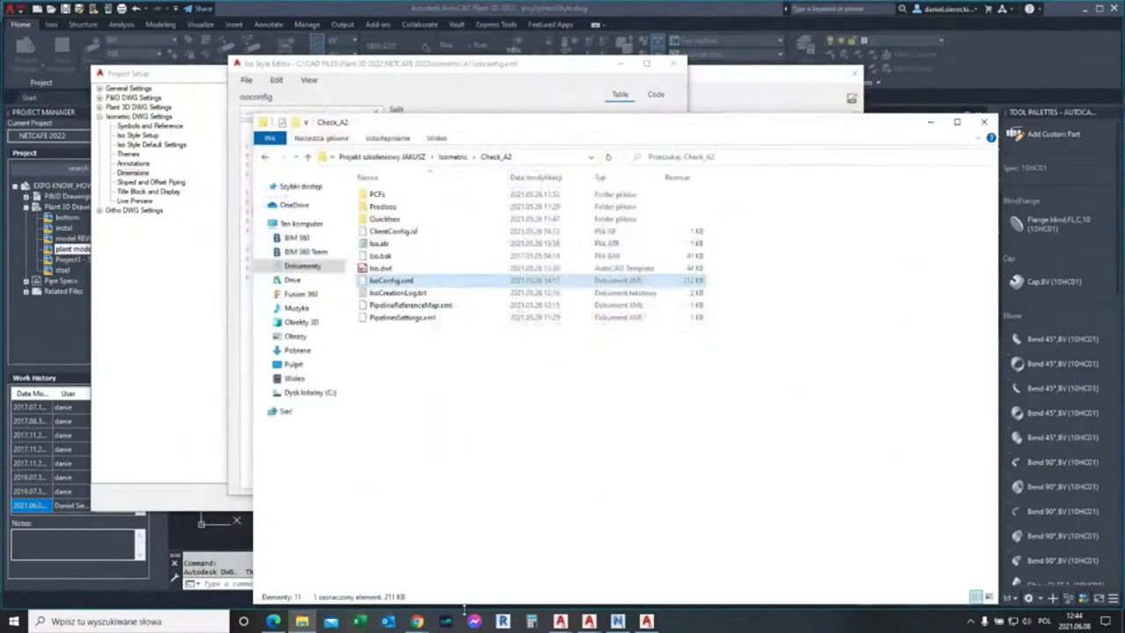
Step: Return to the Iso Style Editor, view its Data and Table settings, and close it
key("alt+Tab")
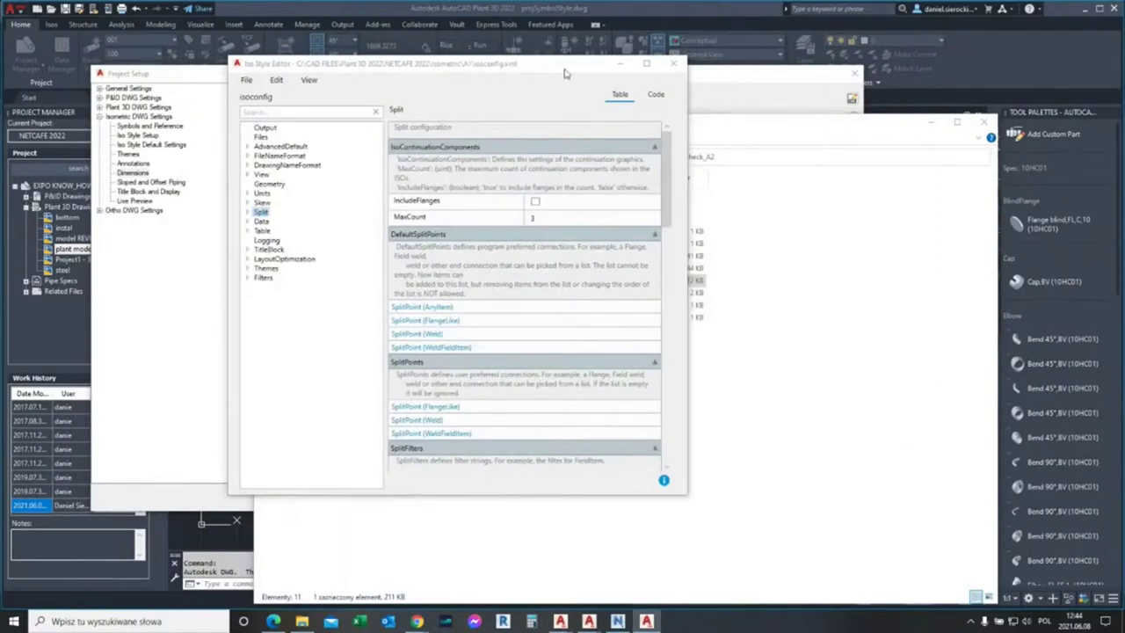
left_click_drag(565, 74, 640, 87)
left_click(337, 236)
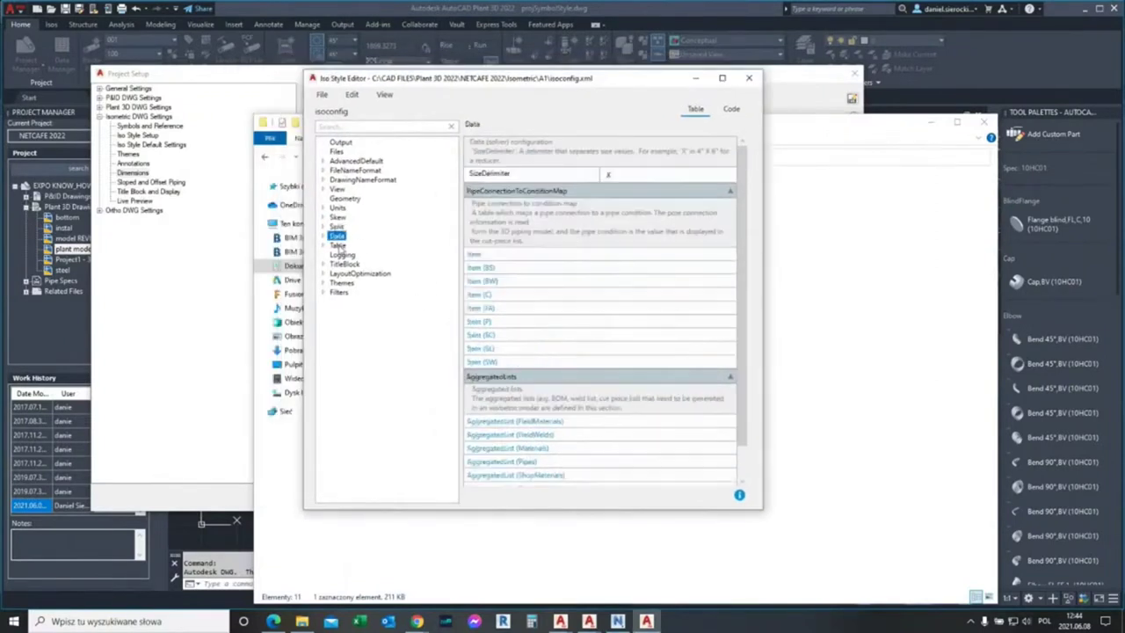
left_click(339, 246)
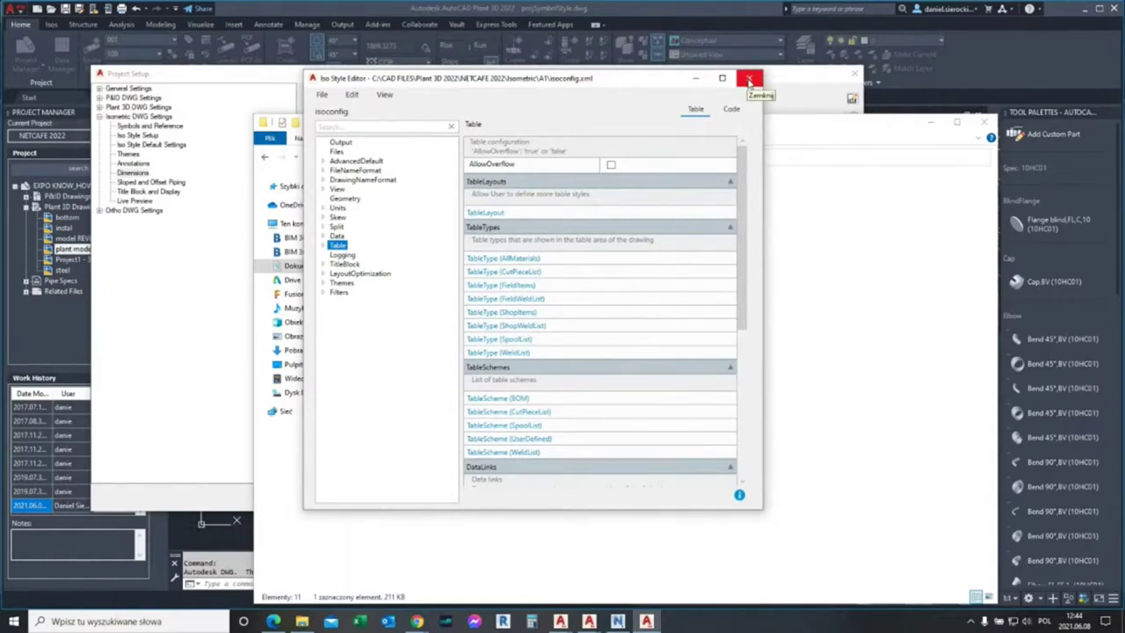
left_click(750, 81)
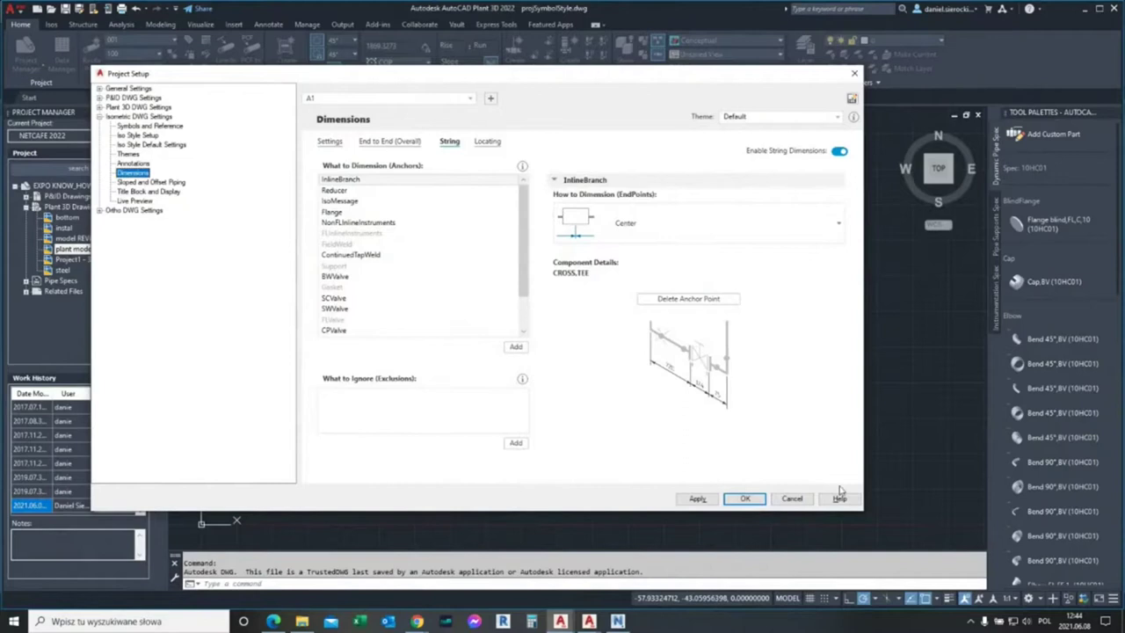
Step: Apply and confirm the Project Setup changes, returning to the three-pipe plant model drawing
left_click(695, 500)
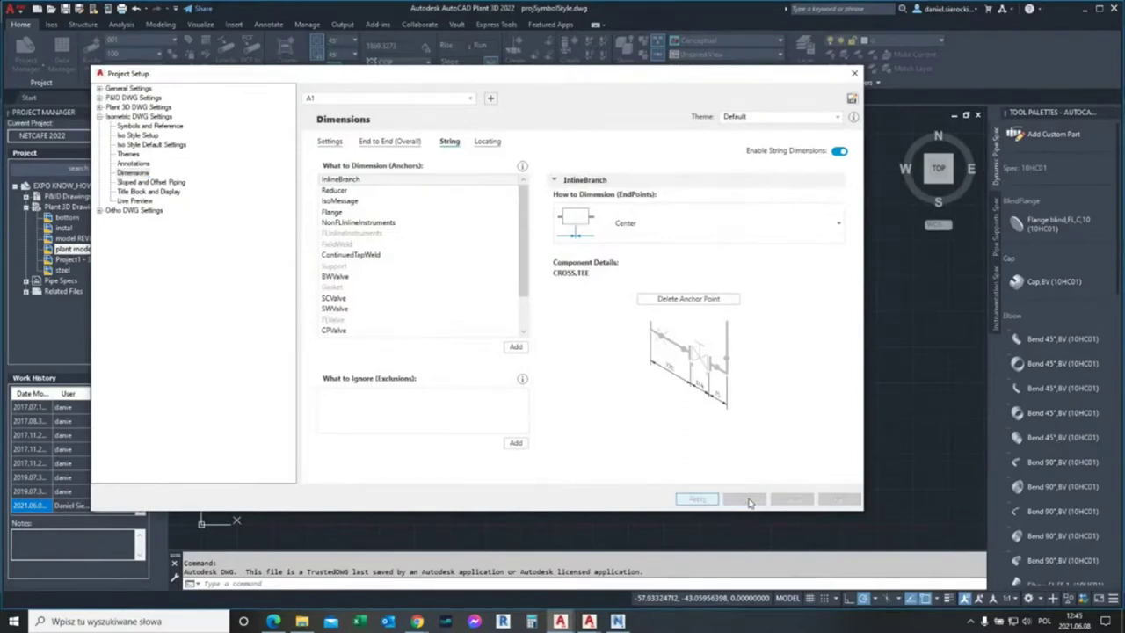
left_click(750, 499)
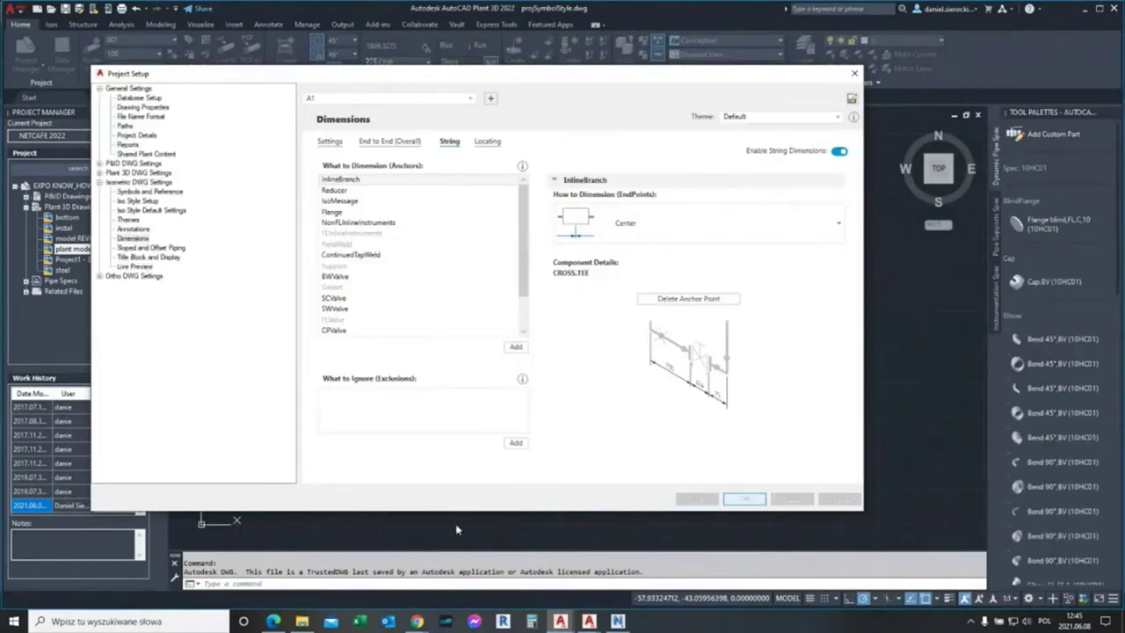
left_click(301, 621)
left_click(243, 150)
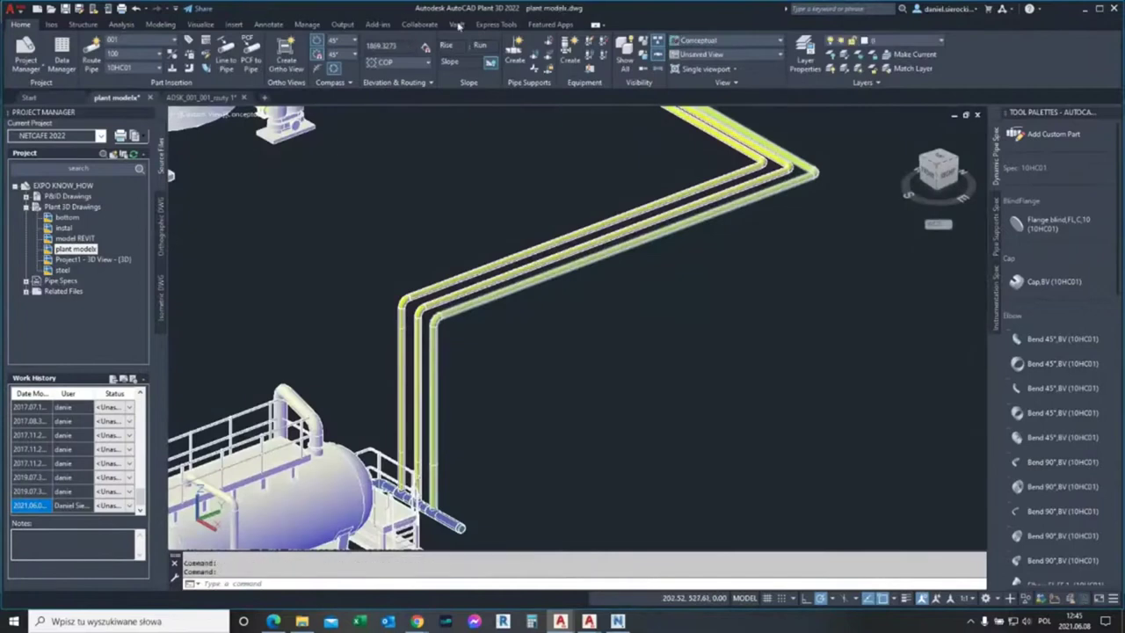
Step: Call up PLANTSUPPORTALIGNWITHPIPE from the command line, showing its current OFF value
left_click(251, 582)
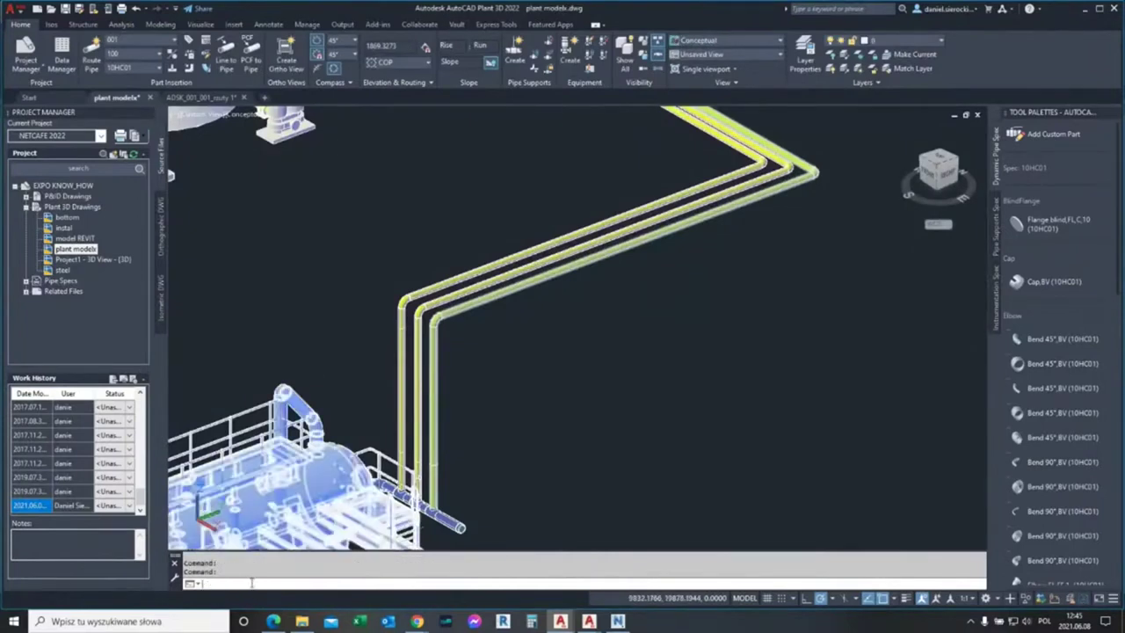
type("Plan")
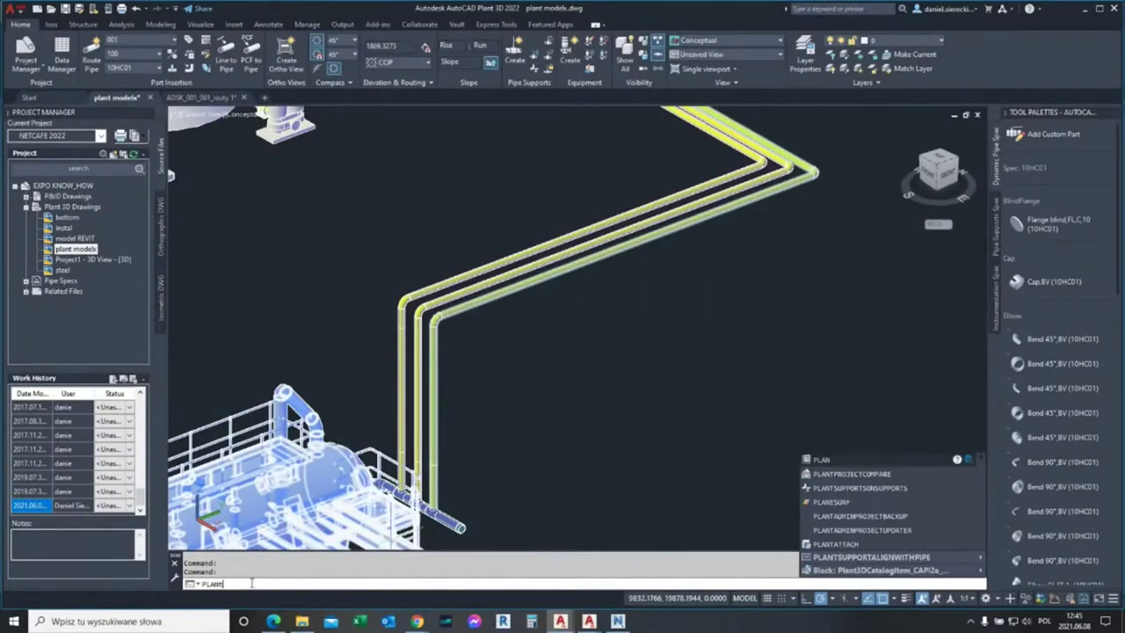
type("pp")
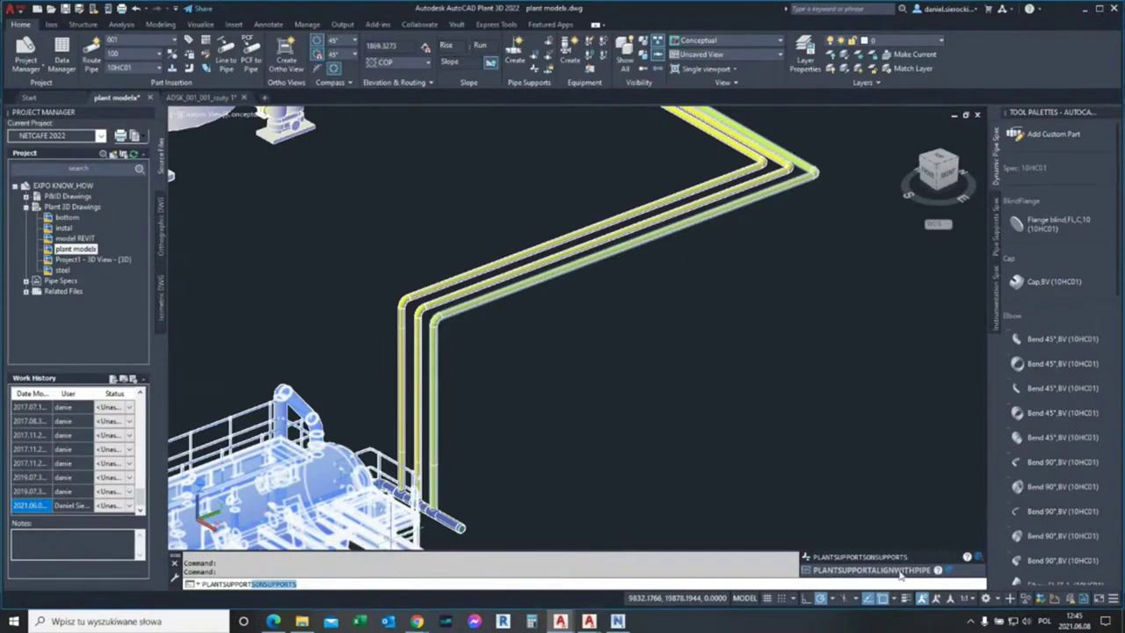
left_click(896, 570)
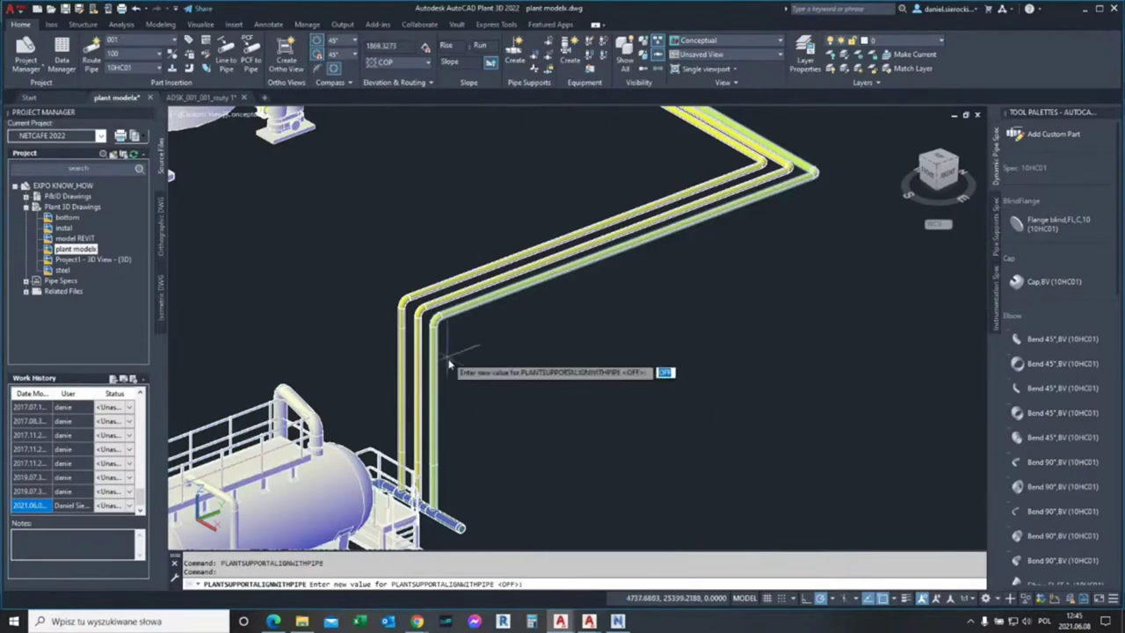
scroll(571, 387, "down", 4)
Step: Route two sloped pipe runs across the plant model
middle_click_drag(572, 387, 557, 384, "shift")
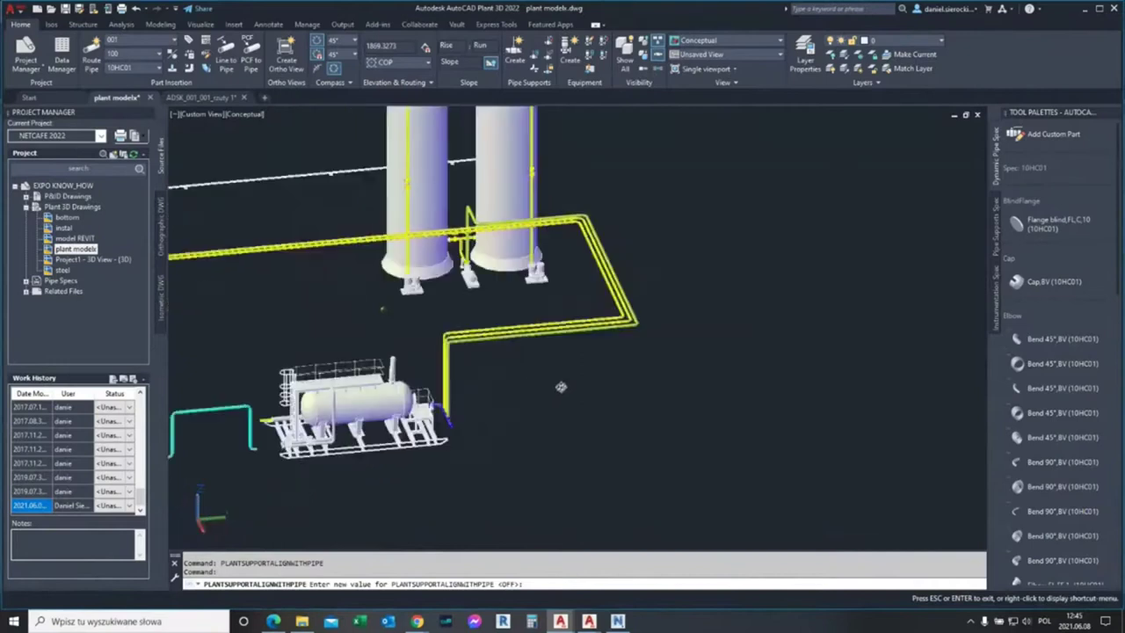
left_click(91, 48)
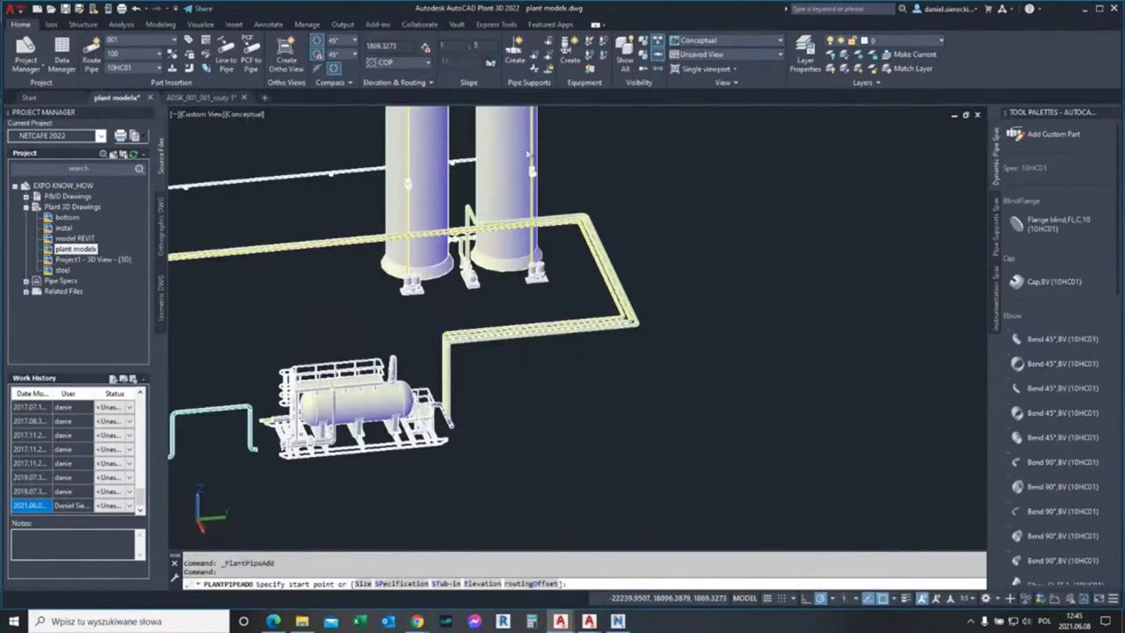
left_click(541, 397)
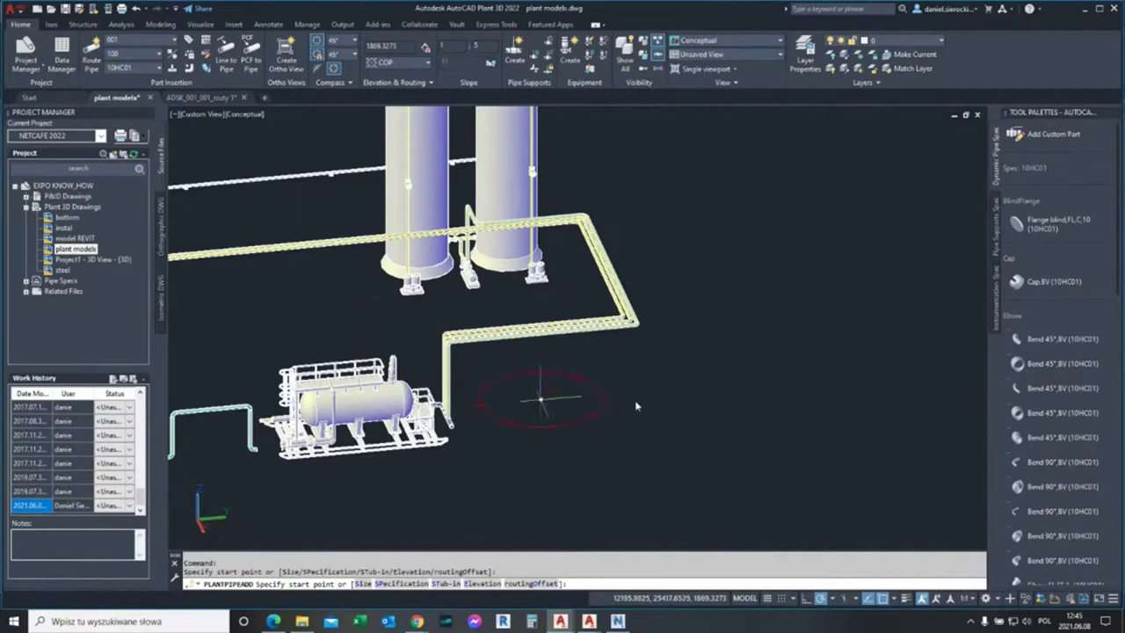
left_click(741, 384)
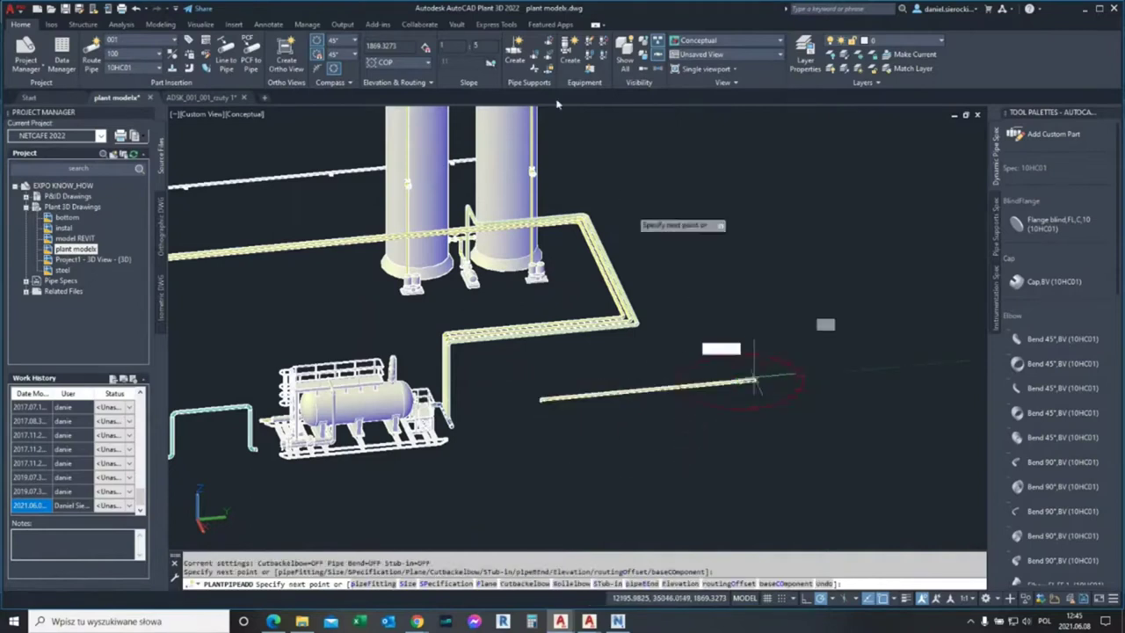
key("Escape")
left_click(91, 55)
left_click(552, 429)
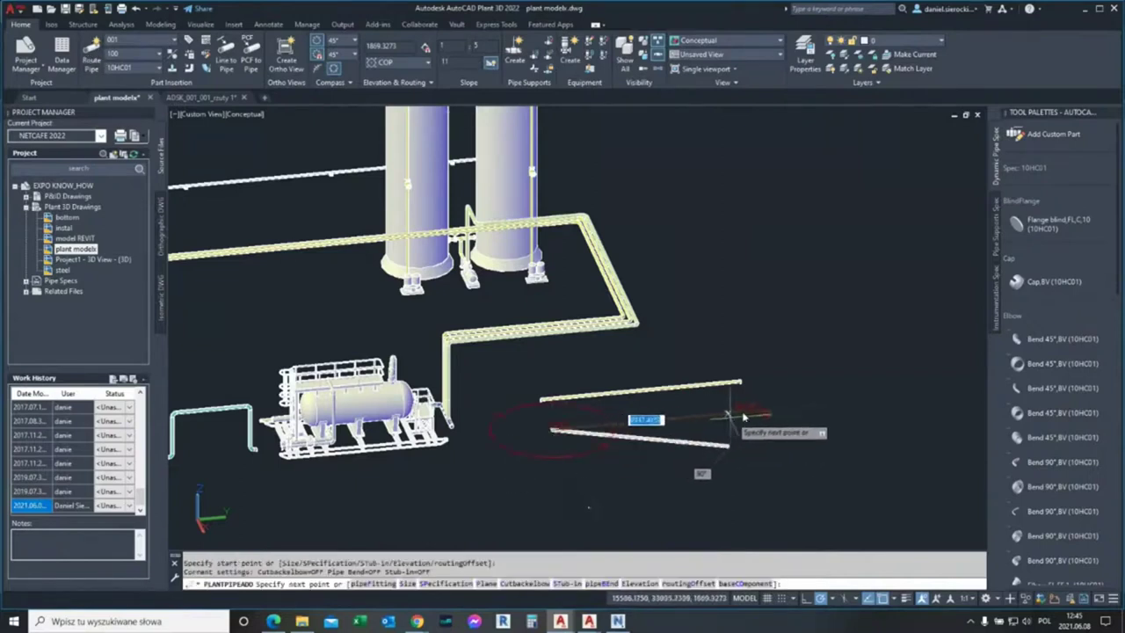
left_click(781, 450)
key("Escape")
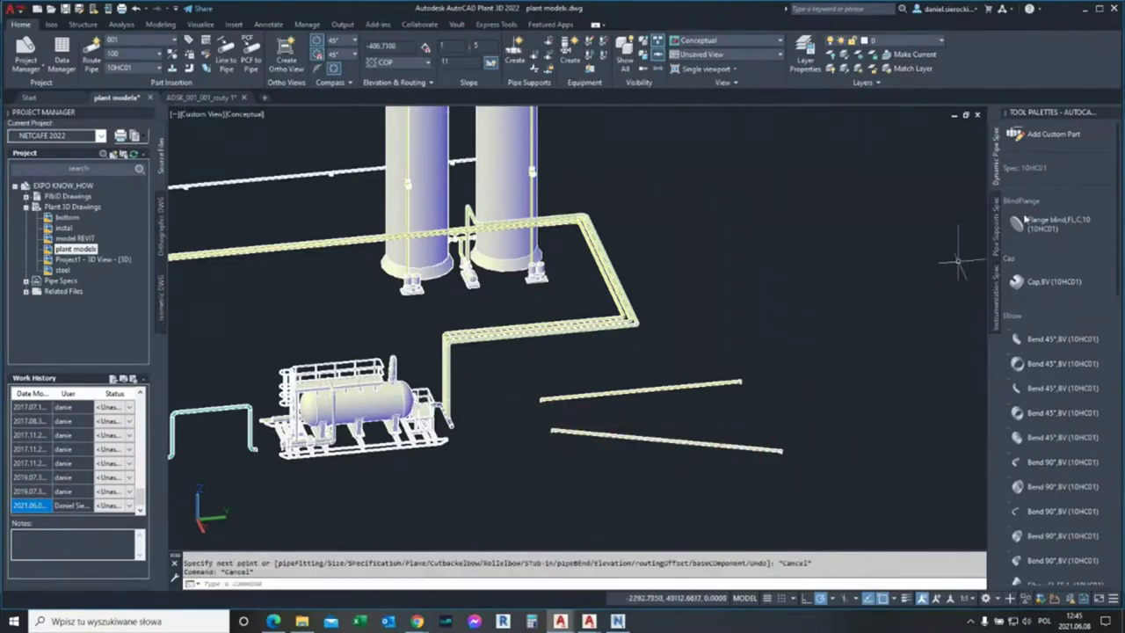
Step: Place two upright Beam Bolted Hangers on the lower sloped pipe from the Pipe Supports palette
left_click(998, 225)
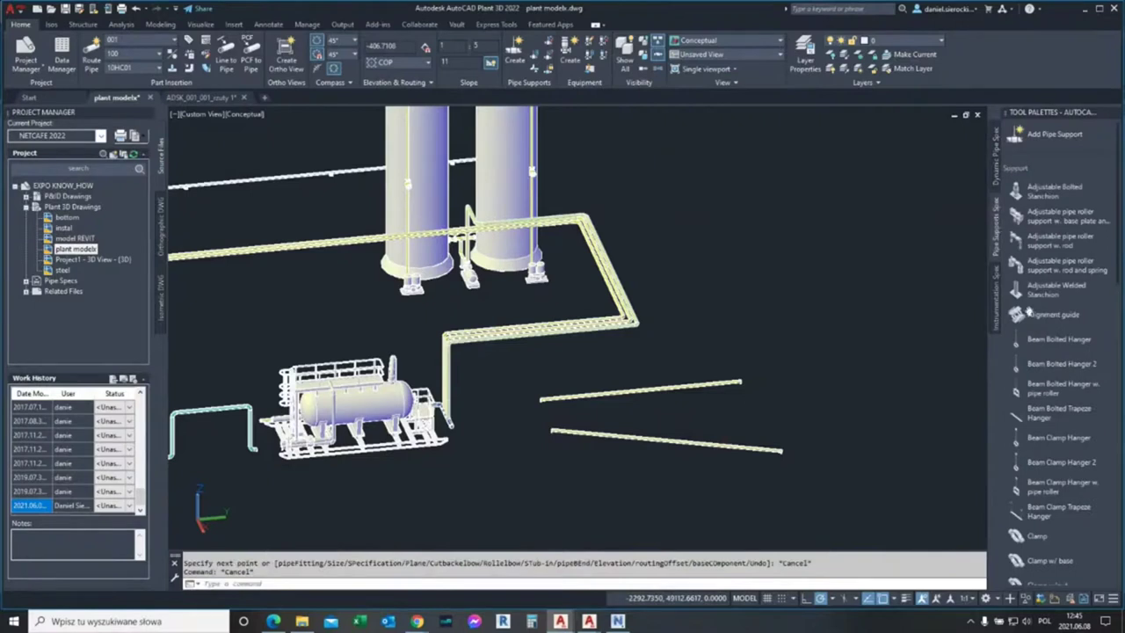
left_click(1054, 339)
scroll(640, 436, "up", 3)
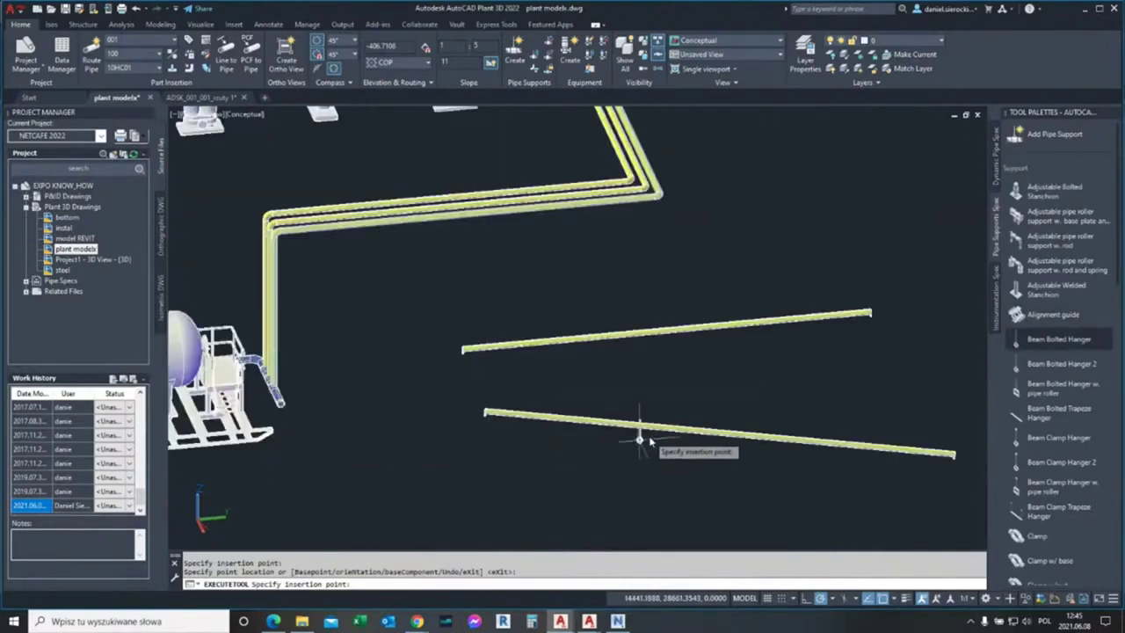
scroll(640, 436, "up", 2)
left_click(620, 415)
left_click(699, 428)
scroll(715, 454, "down", 3)
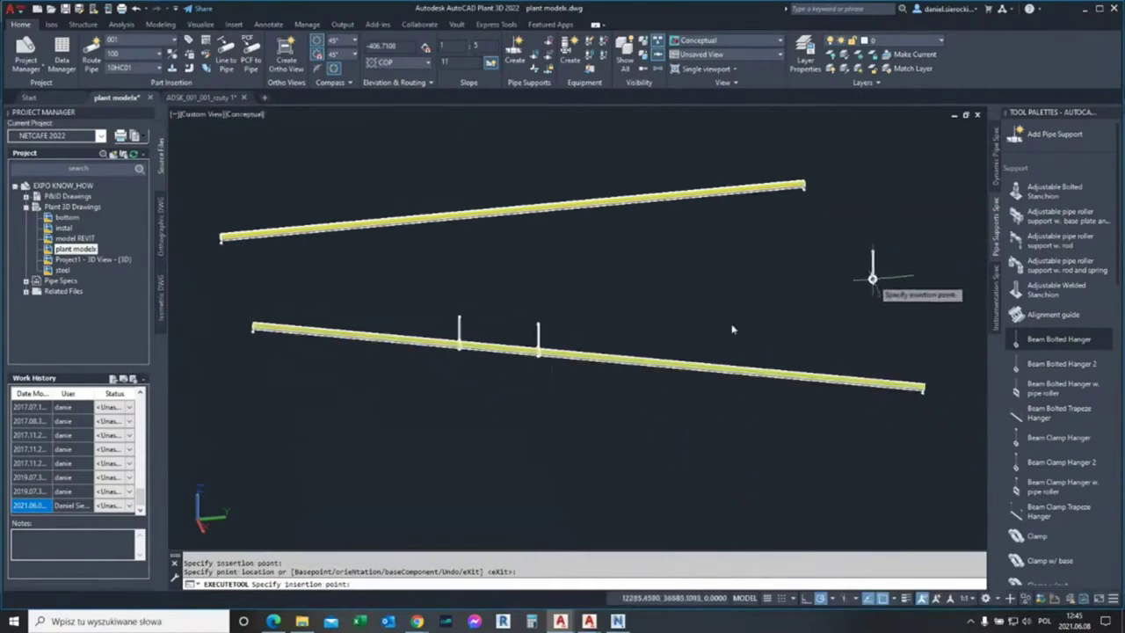
key("Escape")
middle_click_drag(483, 406, 467, 350, "shift")
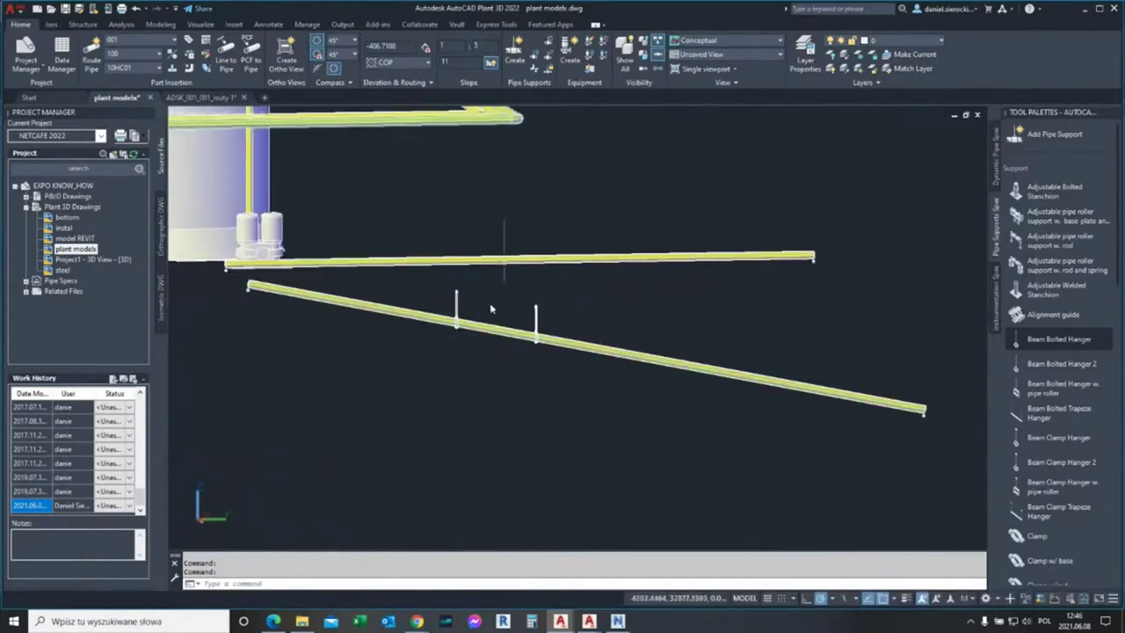
Step: Set PLANTSUPPORTALIGNWITHPIPE to 1 so new supports align with the pipe
left_click(274, 582)
type("plannt")
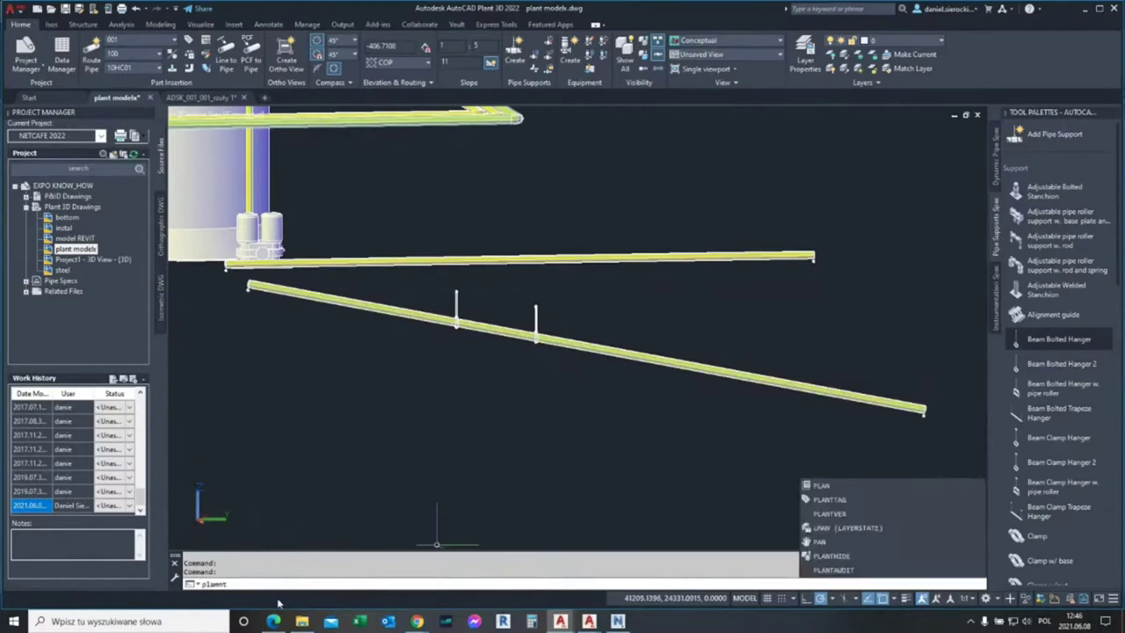
key("BackSpace")
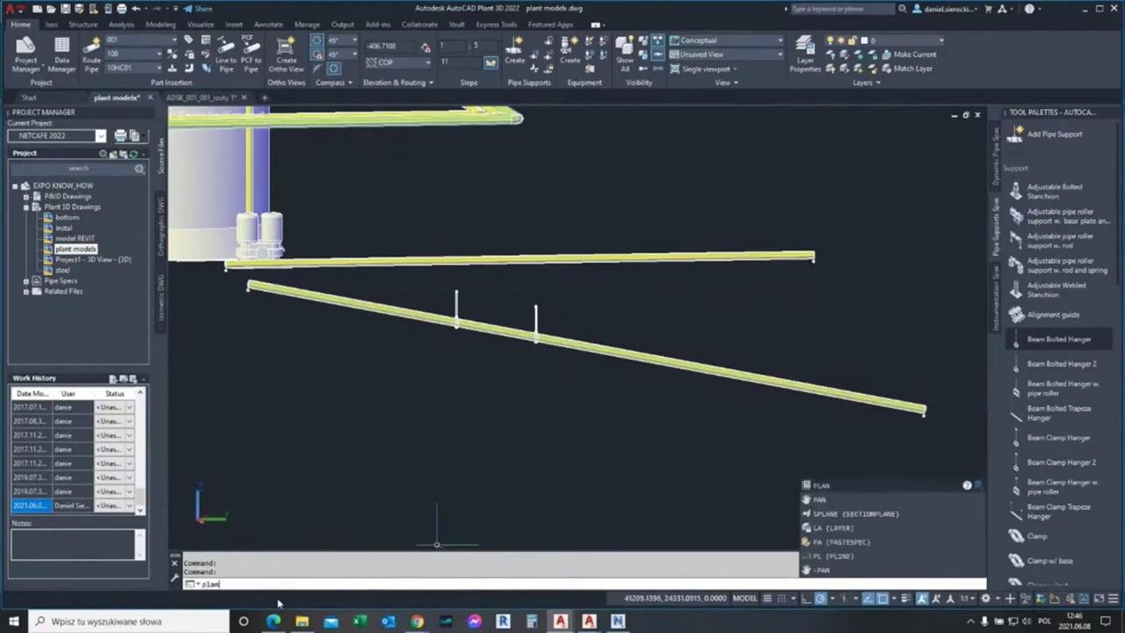
type("nsu")
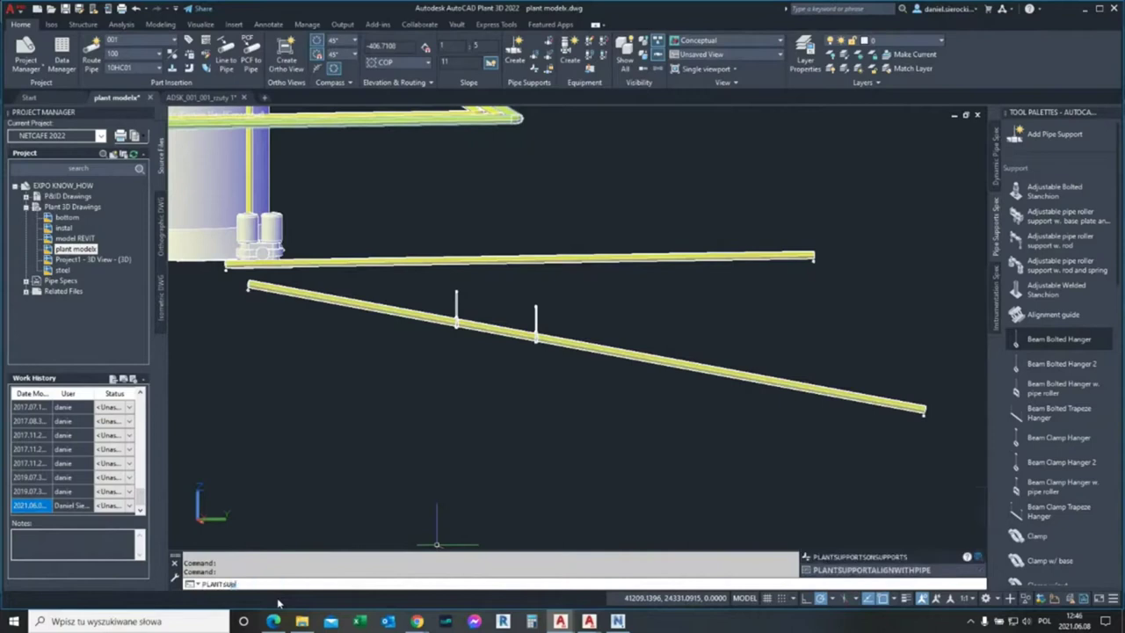
type("rt")
left_click(884, 571)
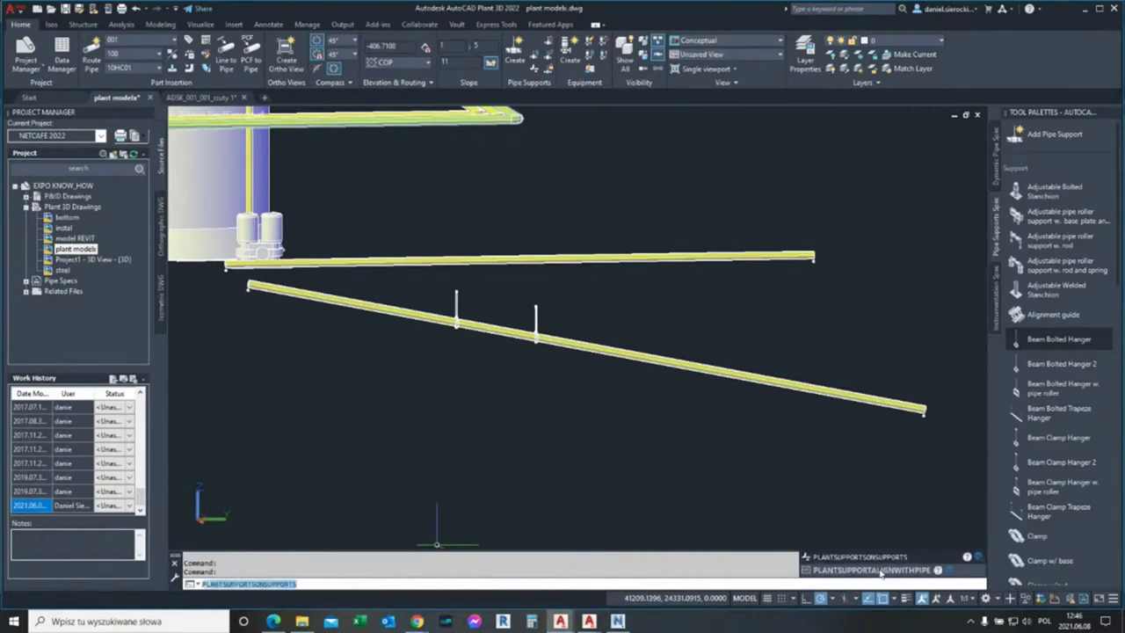
type("on")
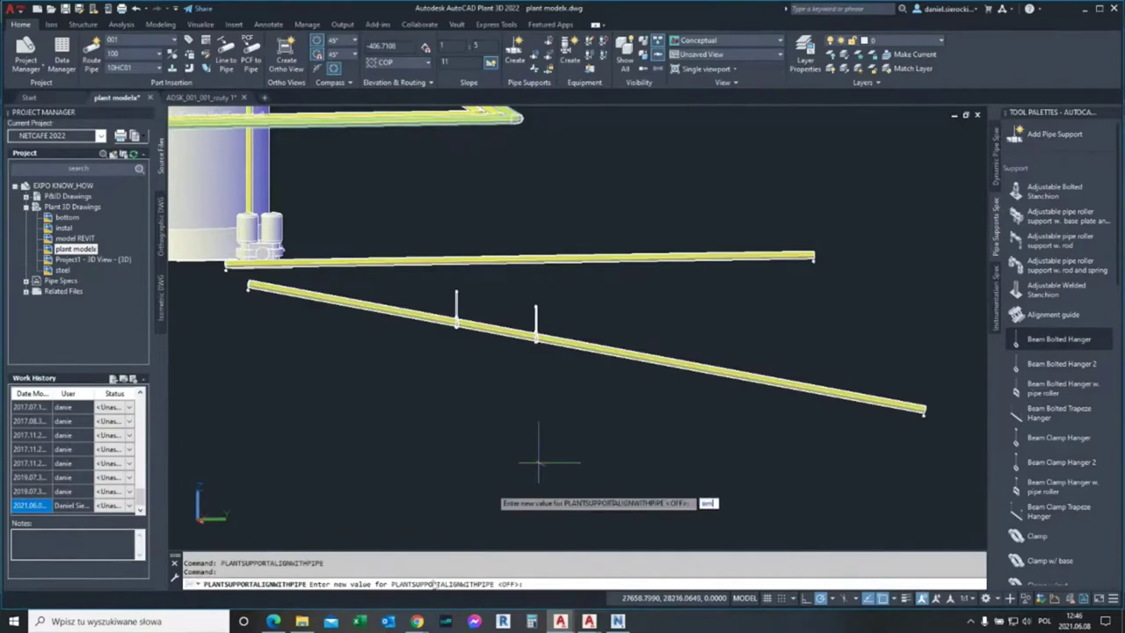
key("Return")
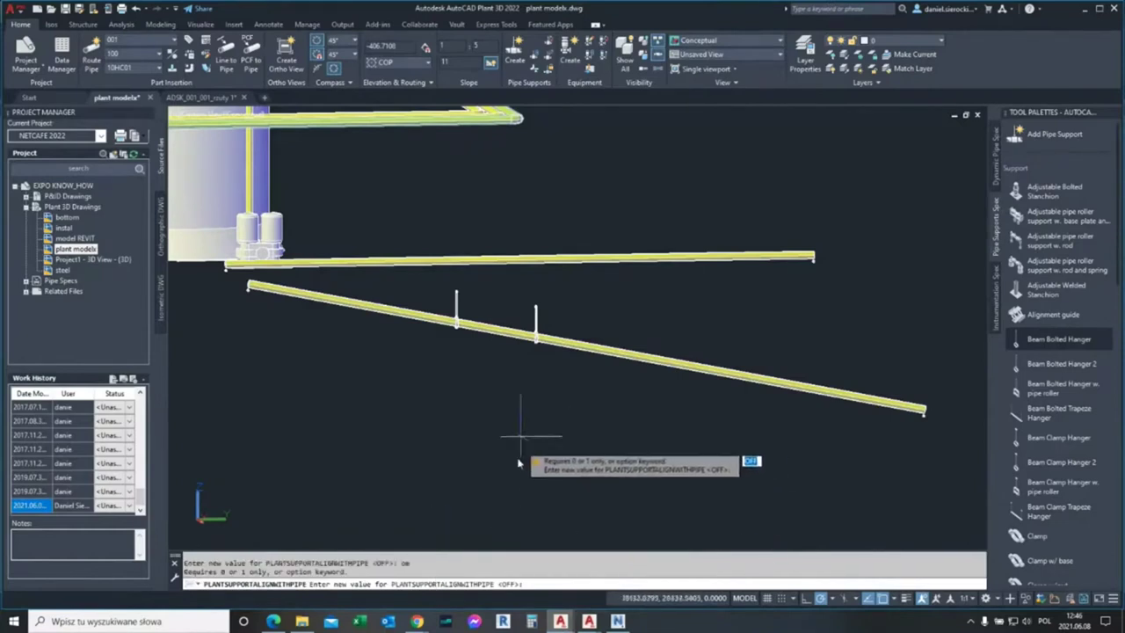
type("1")
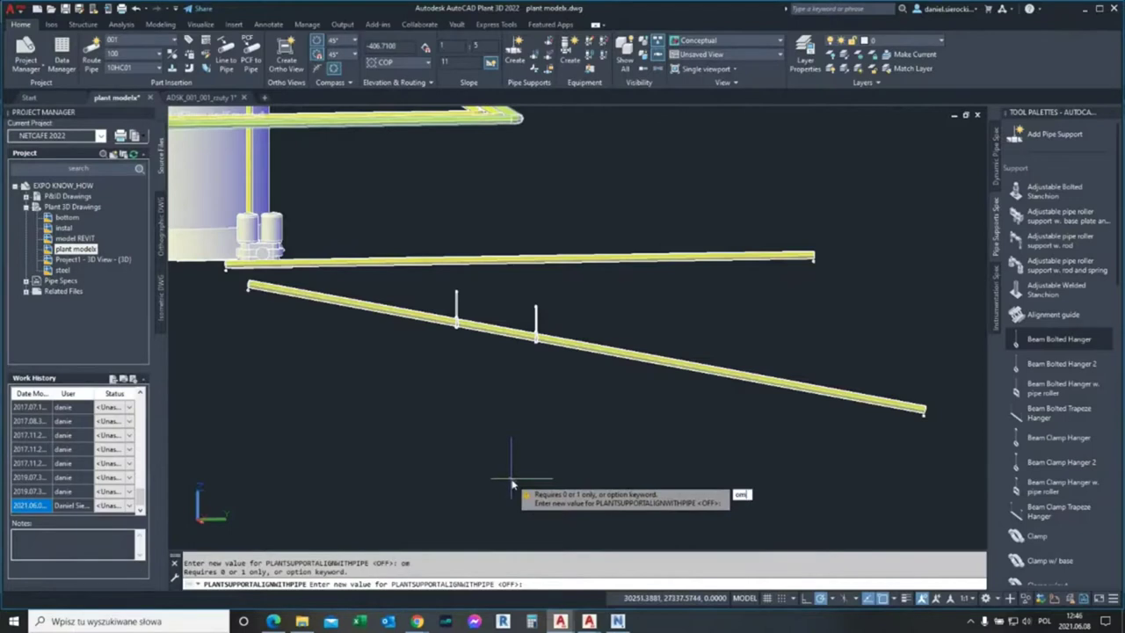
key("Return")
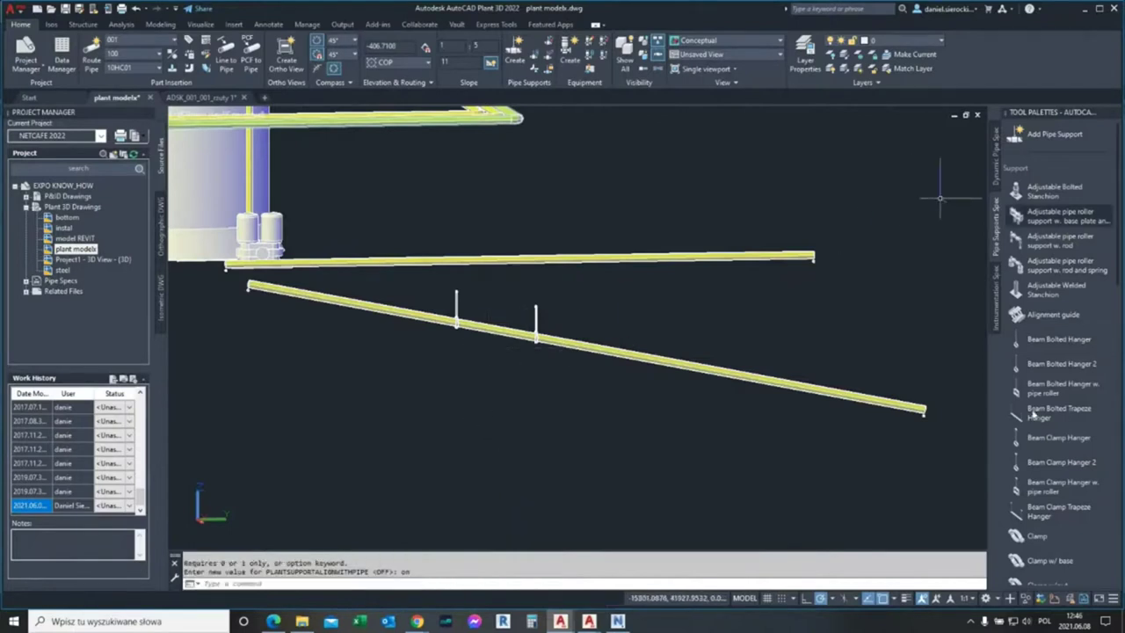
Step: Place two more Beam Bolted Hangers on the lower sloped pipe and pan to review them
left_click(1055, 340)
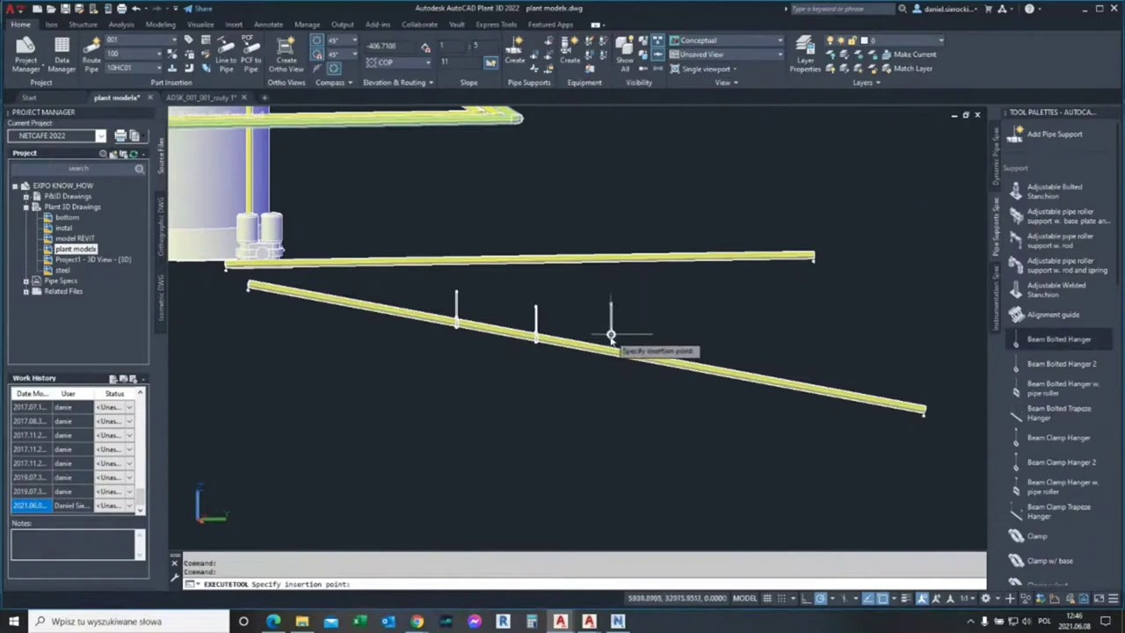
left_click(570, 351)
left_click(595, 350)
left_click(595, 350)
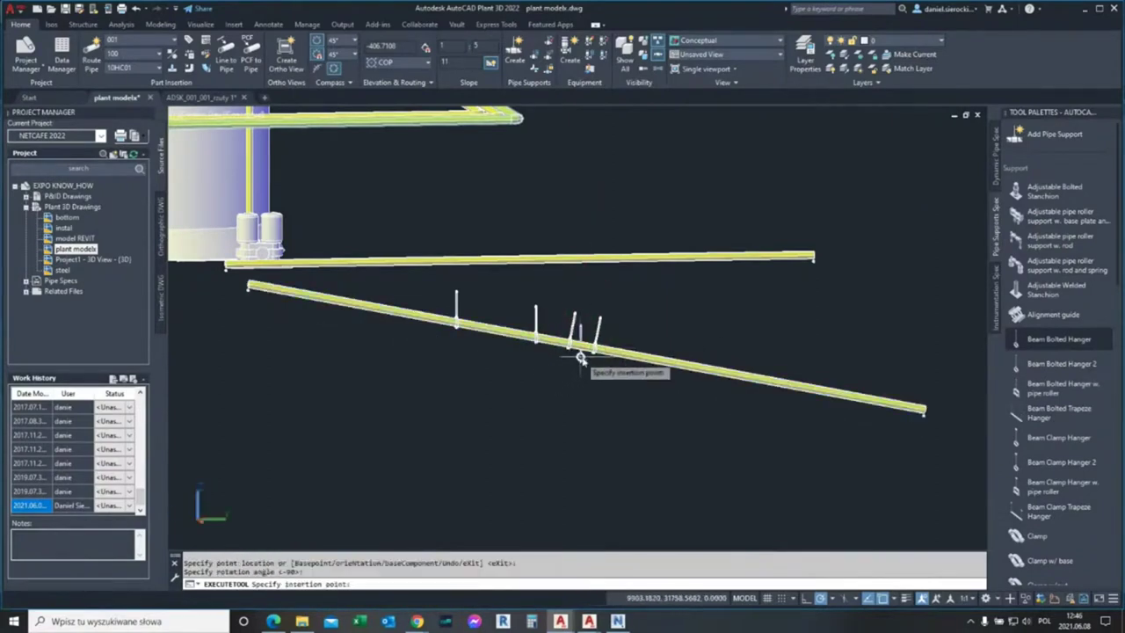
key("Escape")
scroll(590, 358, "up", 2)
scroll(590, 357, "up", 3)
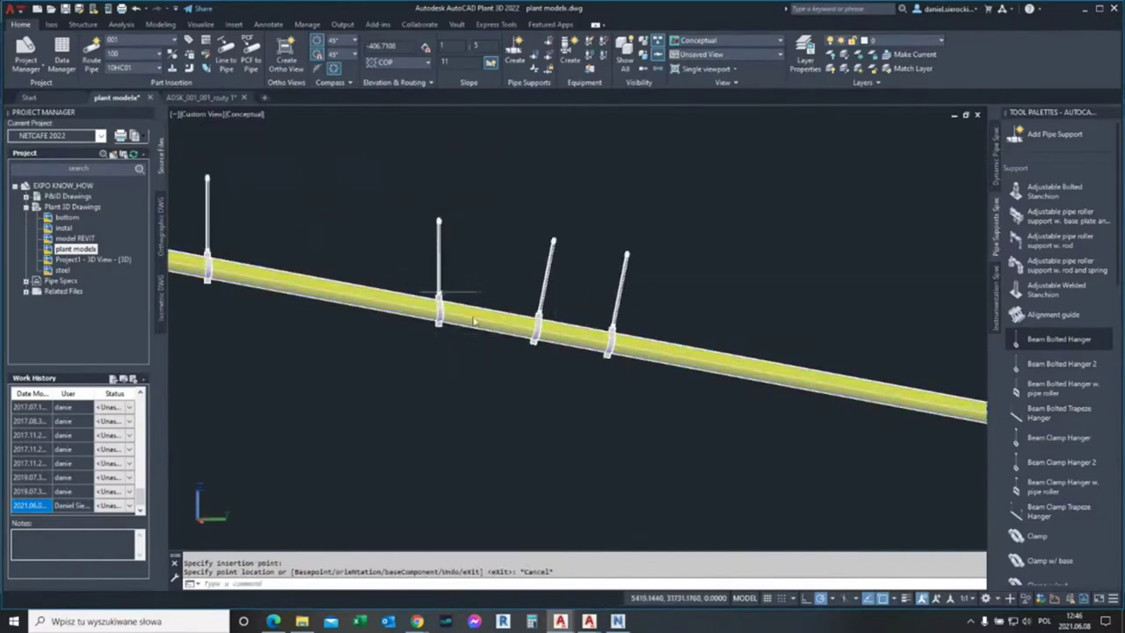
scroll(571, 352, "down", 3)
scroll(554, 322, "down", 2)
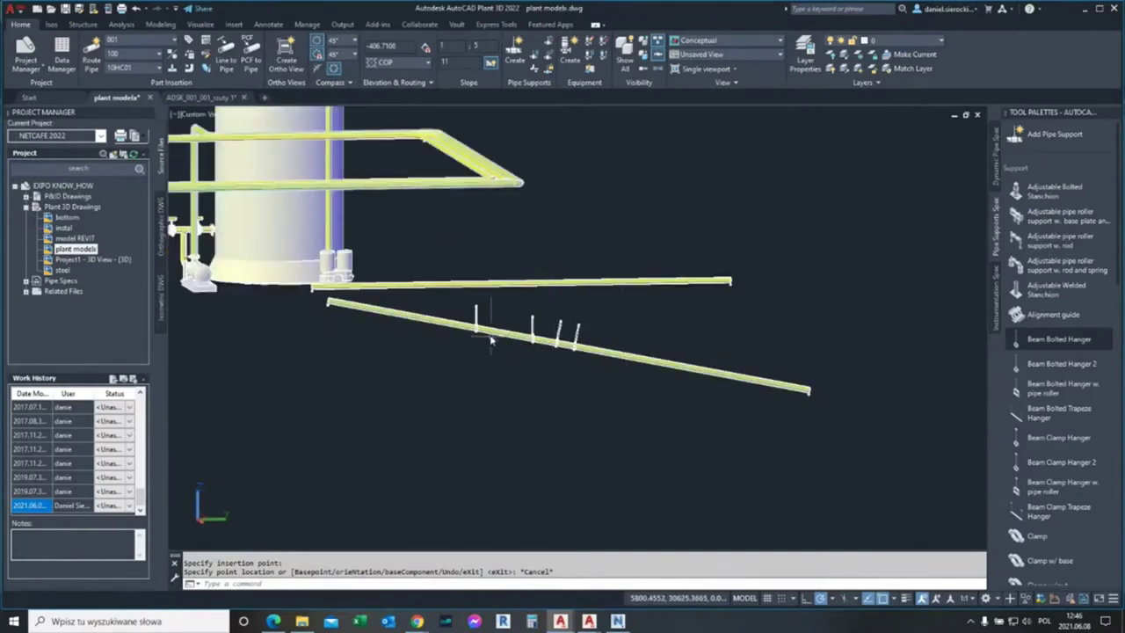
scroll(494, 344, "down", 1)
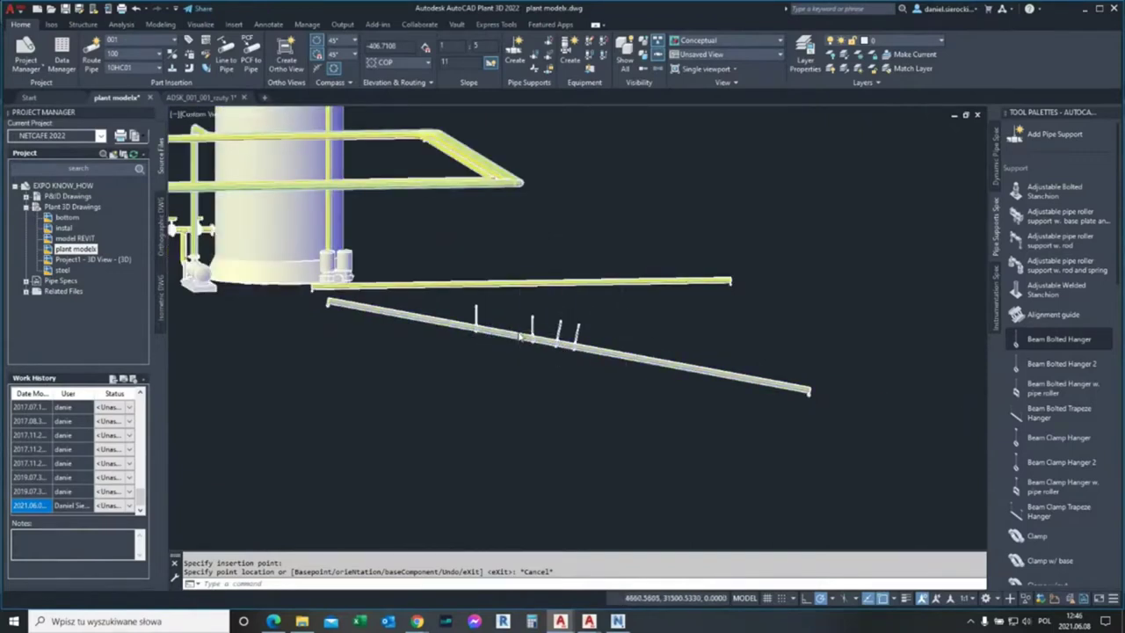
scroll(492, 347, "down", 1)
scroll(474, 358, "down", 1)
middle_click_drag(472, 360, 616, 392)
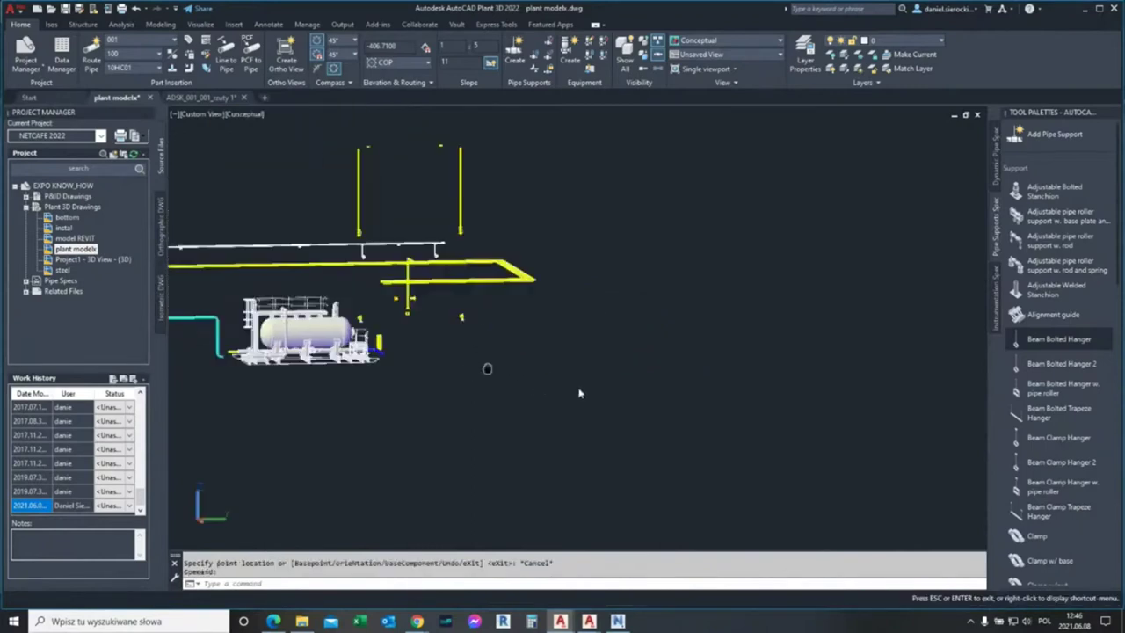
key("Escape")
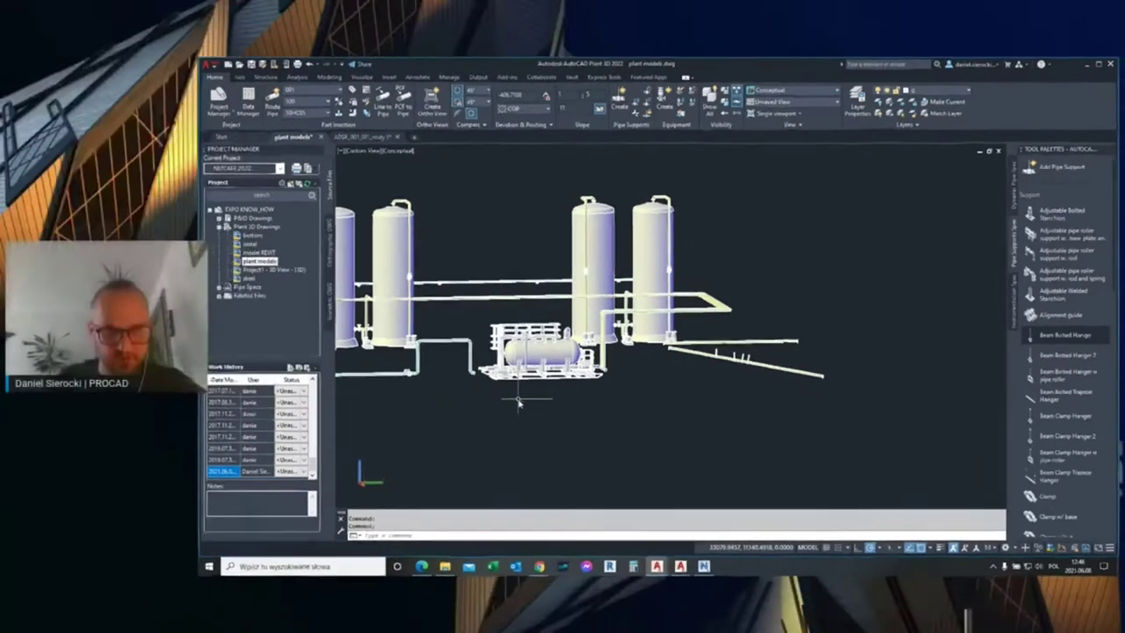
Step: Orbit to view the whole plant model, then switch to Navisworks Manage 2022
middle_click_drag(616, 401, 612, 407, "shift")
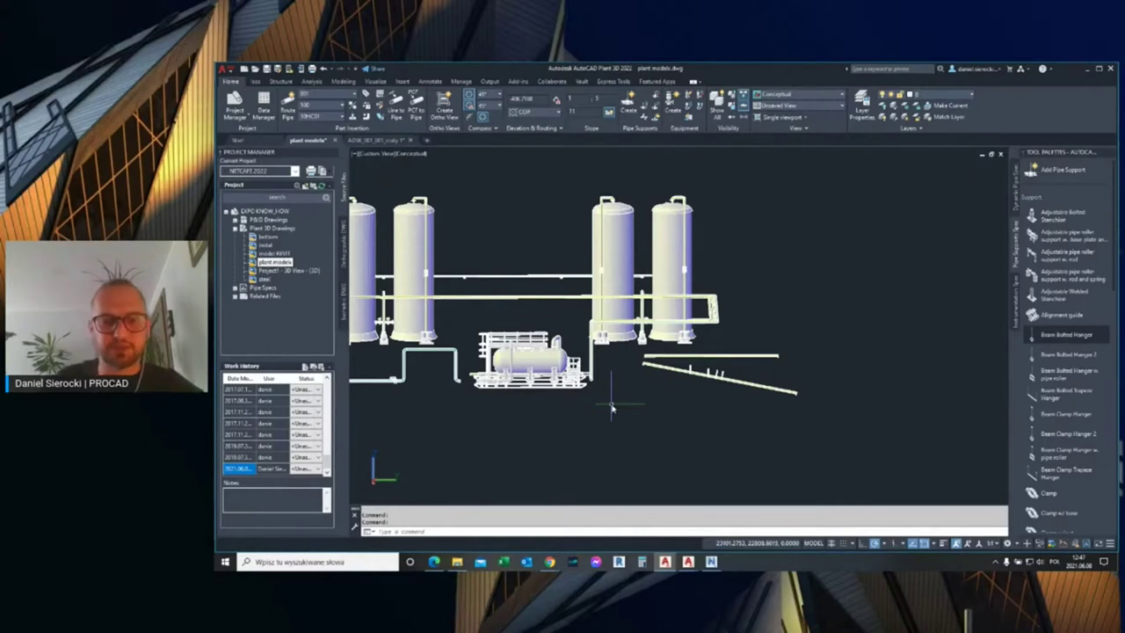
left_click(713, 563)
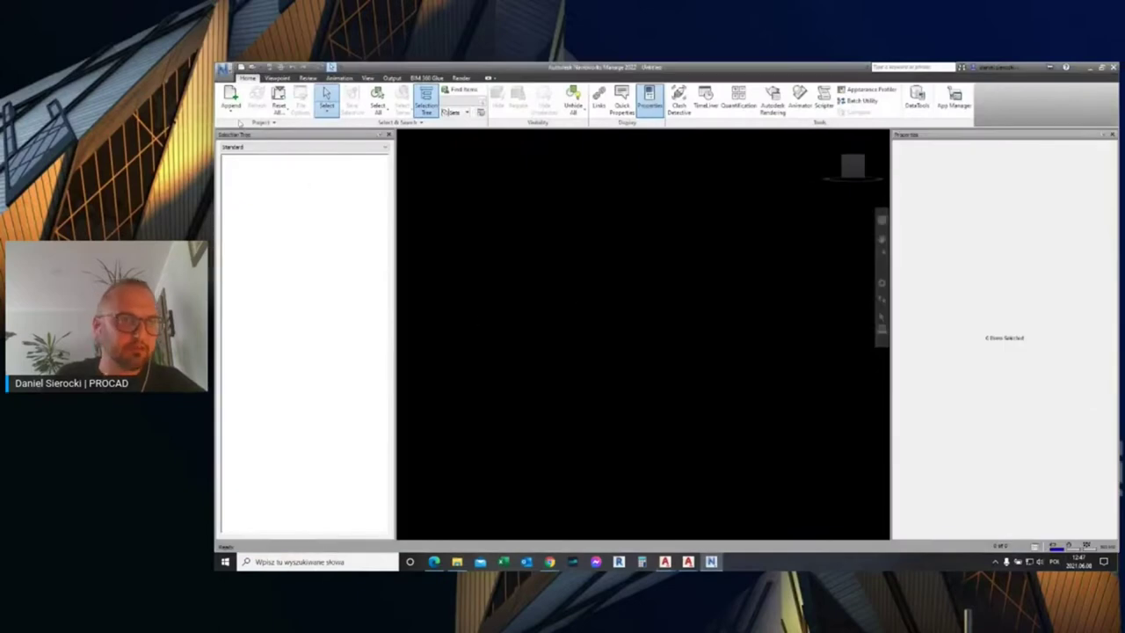
Step: Start Append and browse to C:\CAD FILES\Plant 3D 2022\NETCAFE 2022\Plant 3D Models
left_click(232, 109)
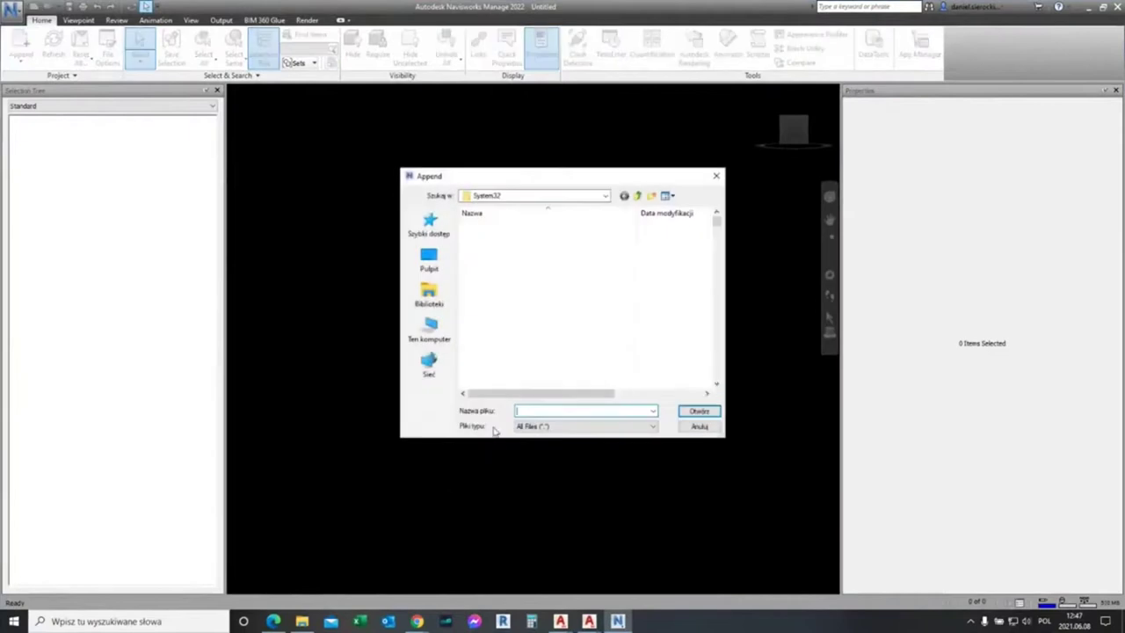
left_click(430, 261)
left_click(440, 330)
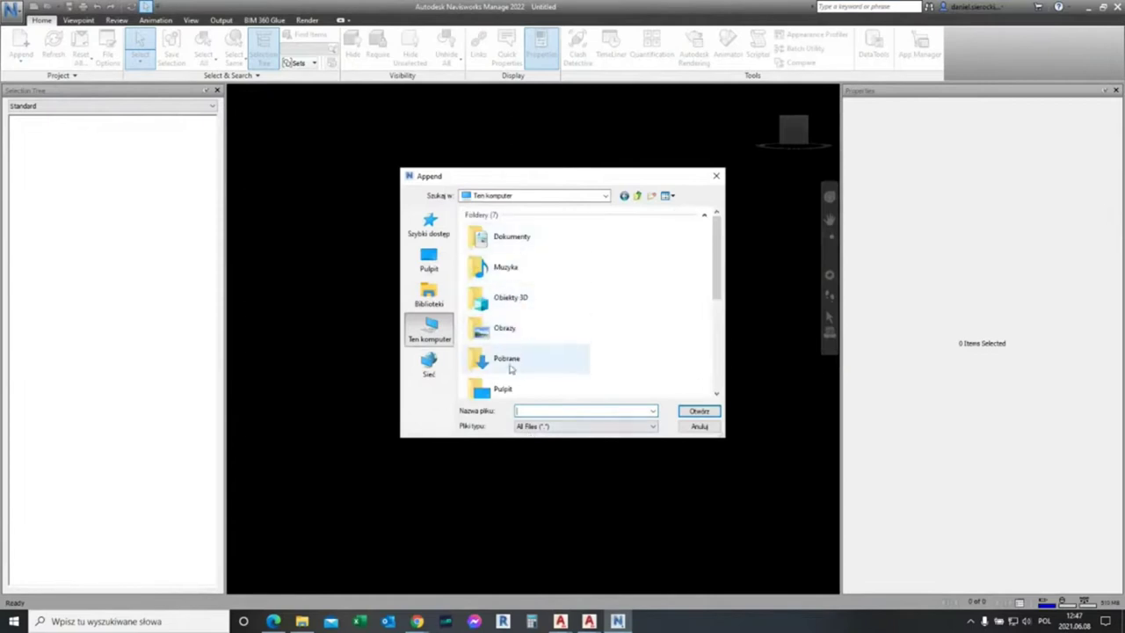
scroll(545, 320, "down", 5)
scroll(545, 352, "down", 2)
double_click(527, 378)
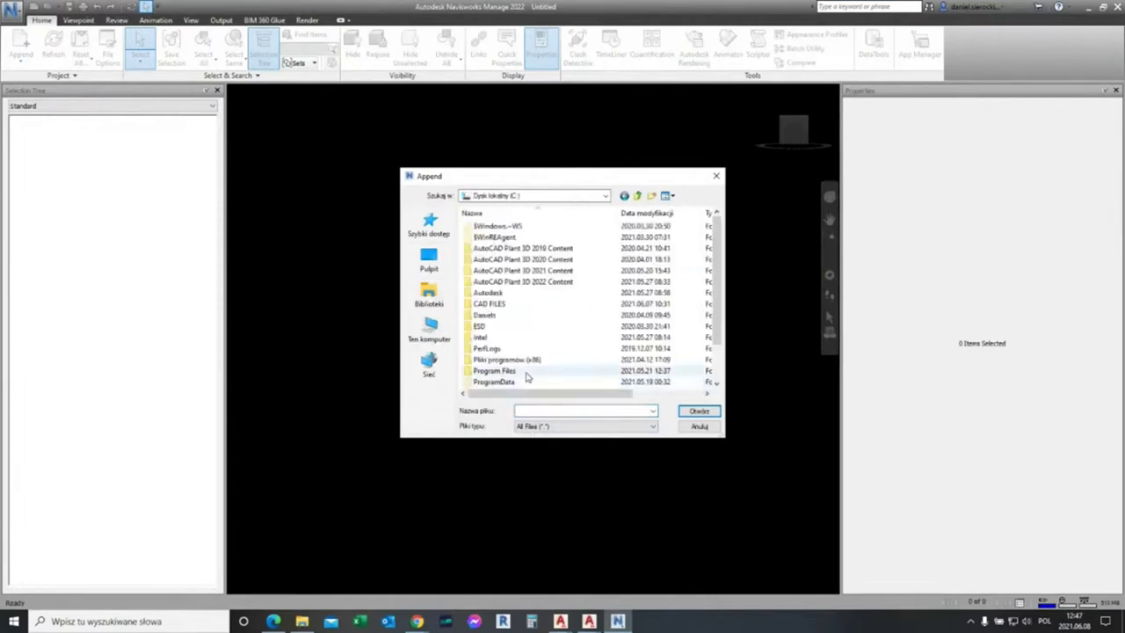
double_click(489, 304)
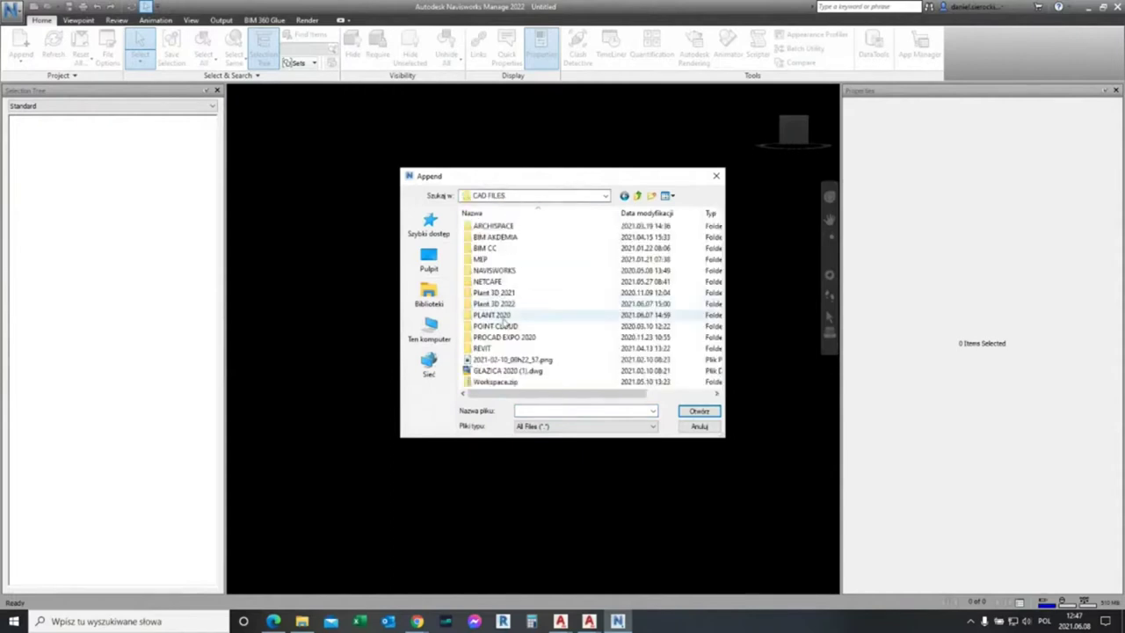
double_click(504, 304)
double_click(494, 227)
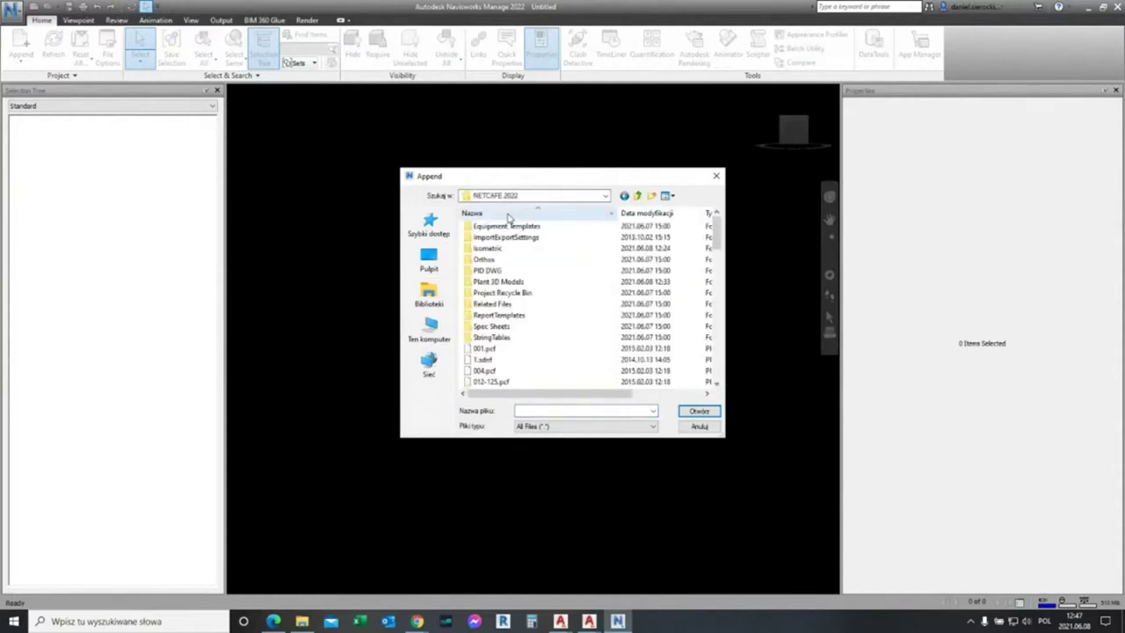
double_click(498, 282)
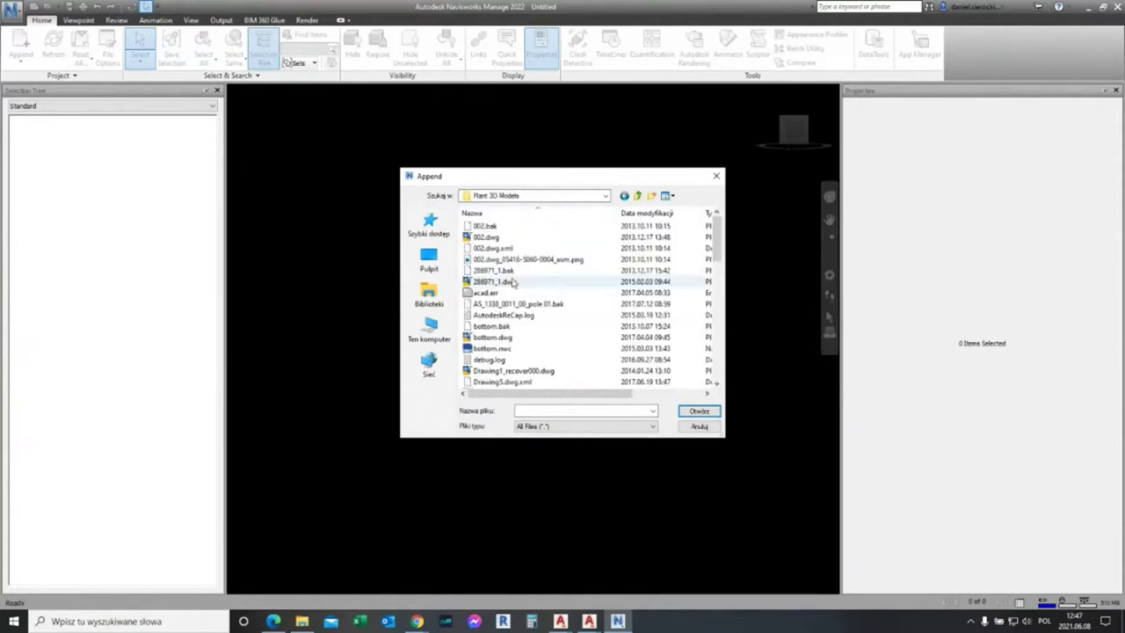
Step: Sort the files by date and append plant models.dwg to the scene
left_click(646, 213)
left_click(503, 228)
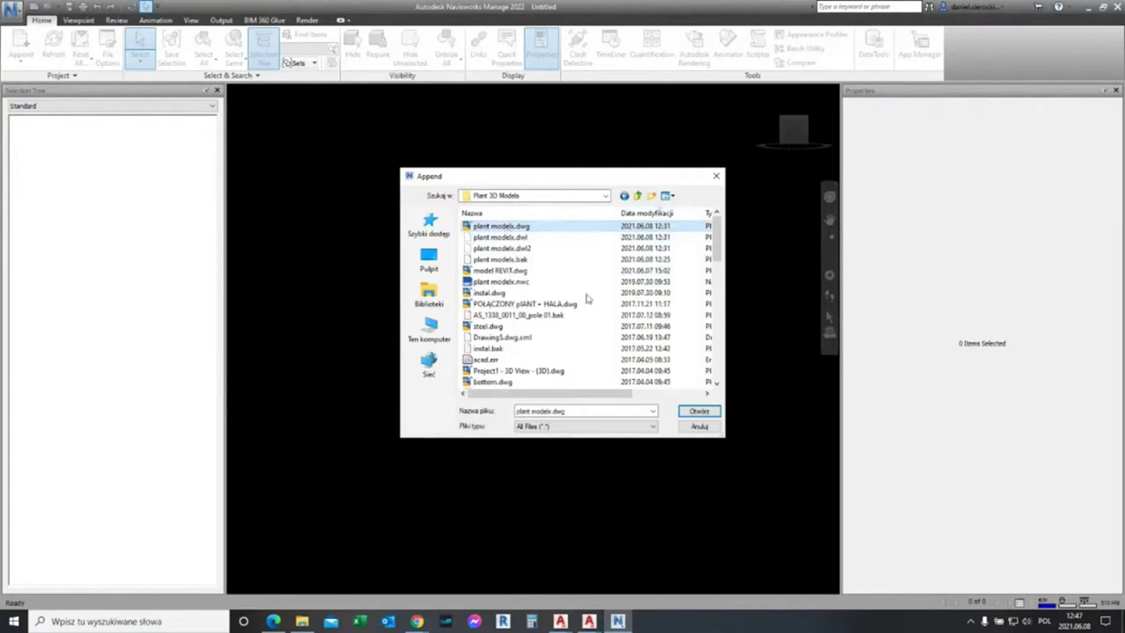
left_click(697, 411)
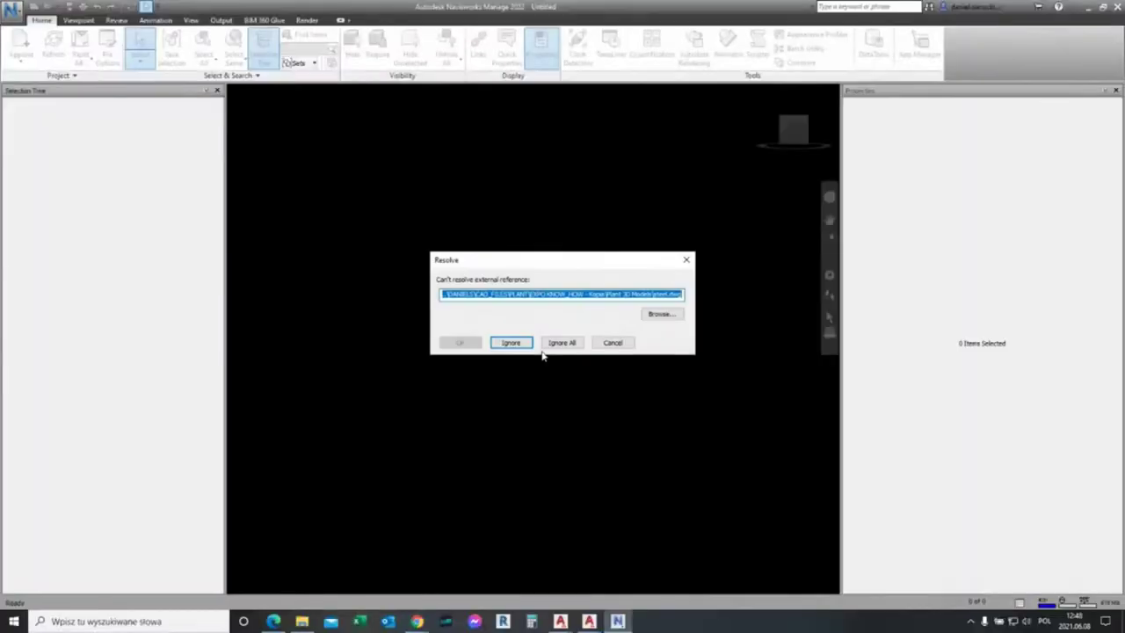
Step: Ignore the unresolved reference, orbit the loaded plant model and select the blue vertical vessel
left_click(510, 343)
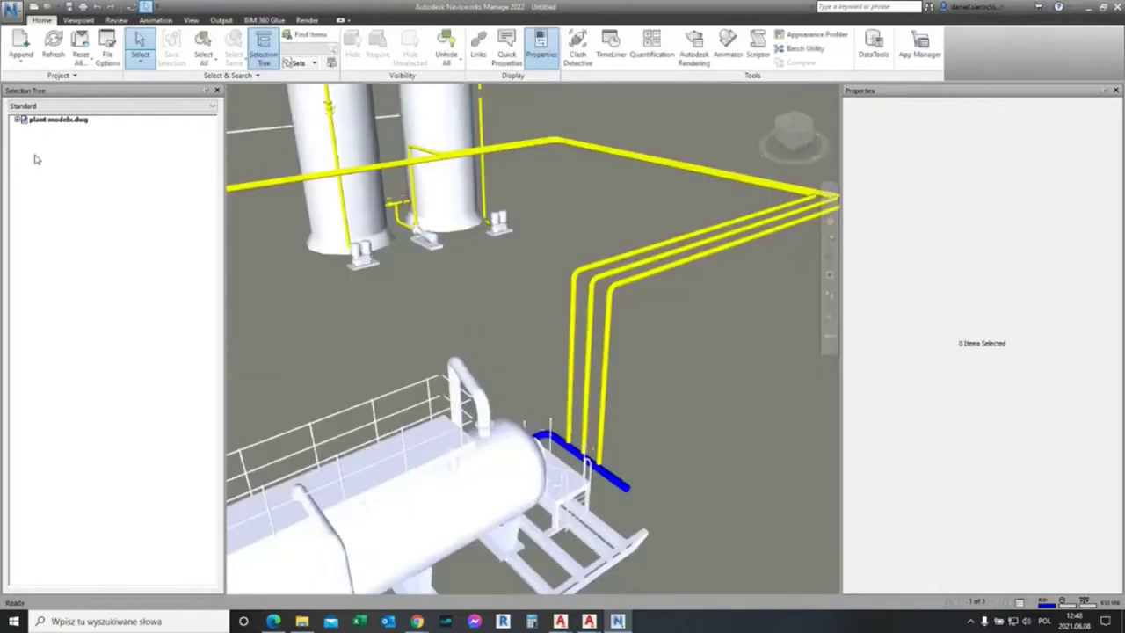
middle_click_drag(617, 381, 615, 372, "shift")
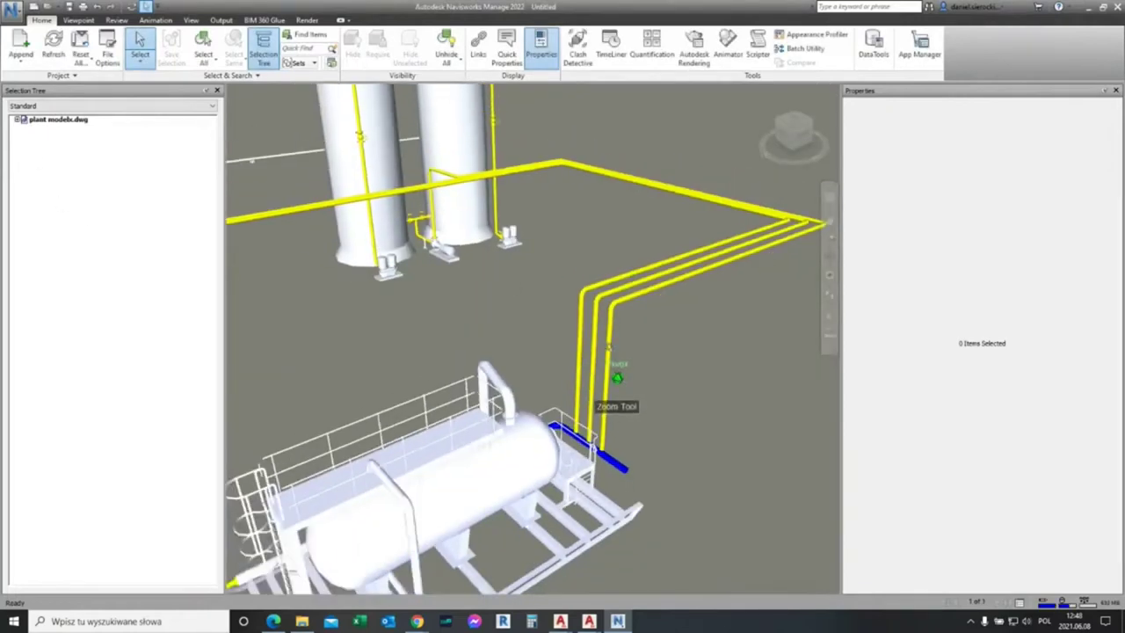
left_click(480, 142)
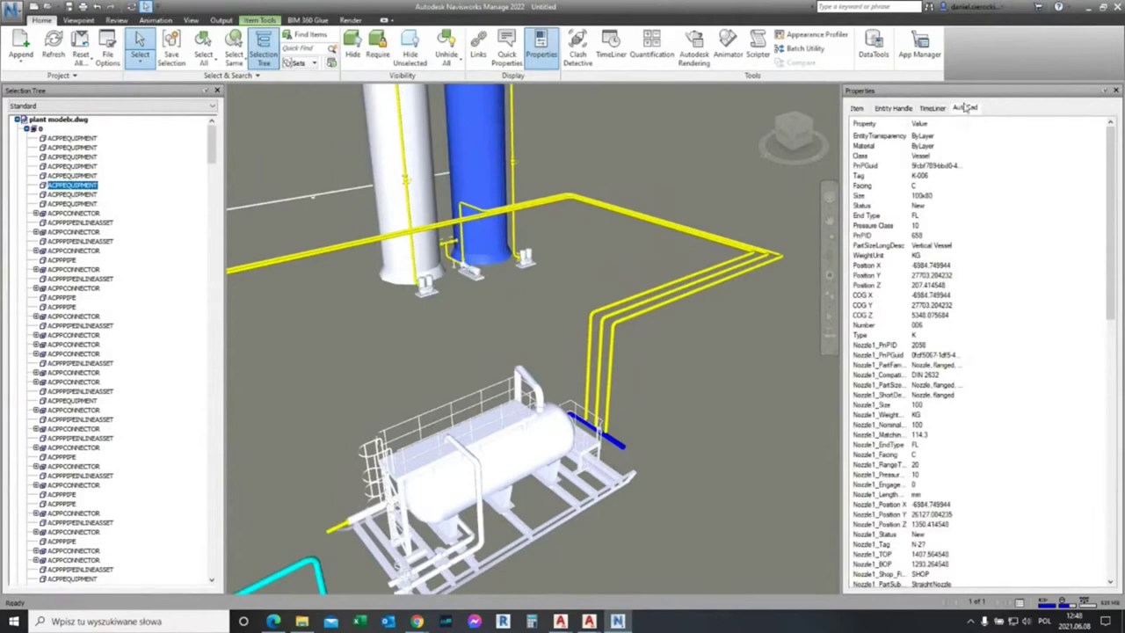
Step: Scroll through the vessel's AutoCad properties to read its Plant data such as Tag K-006
scroll(958, 210, "down", 5)
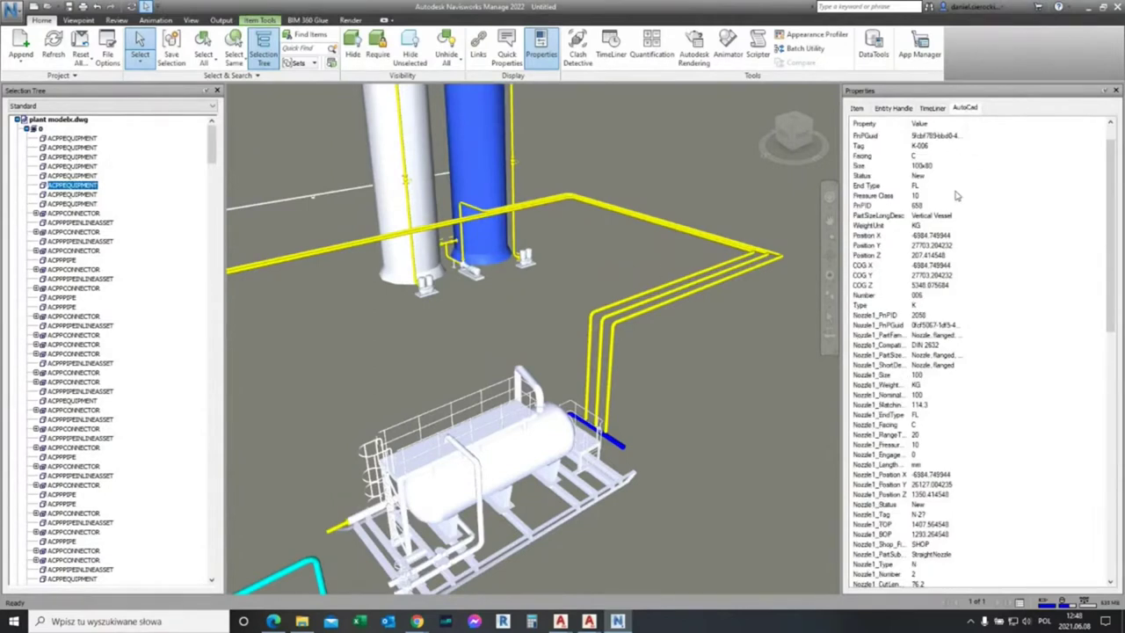
scroll(956, 263, "down", 5)
scroll(956, 316, "down", 5)
scroll(955, 360, "down", 5)
scroll(955, 372, "down", 4)
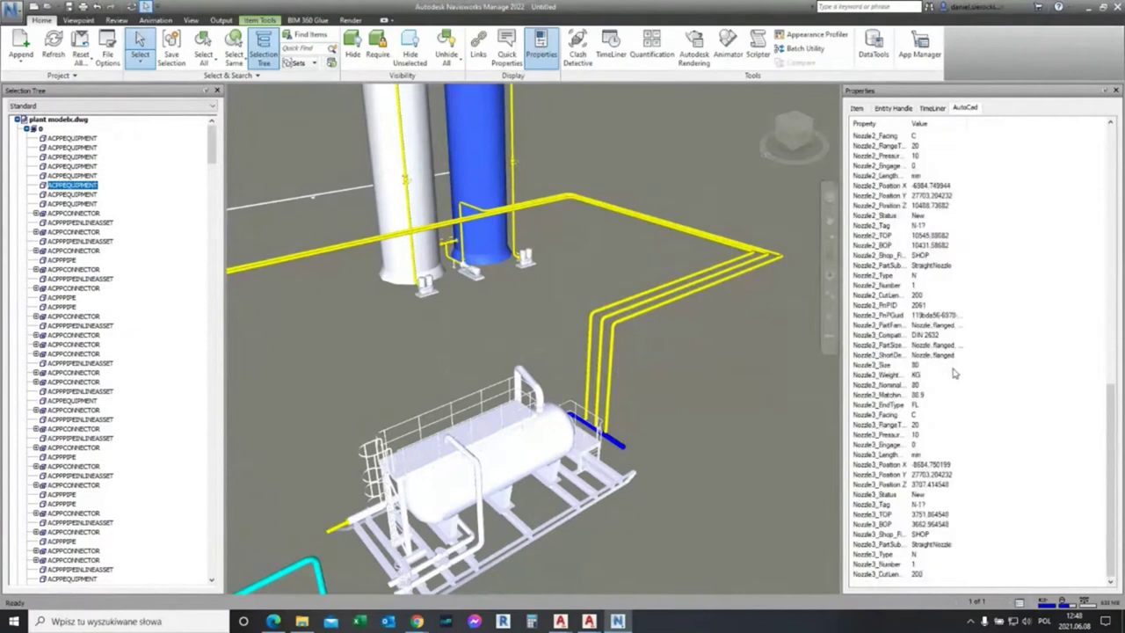
scroll(947, 479, "up", 5)
scroll(947, 478, "up", 4)
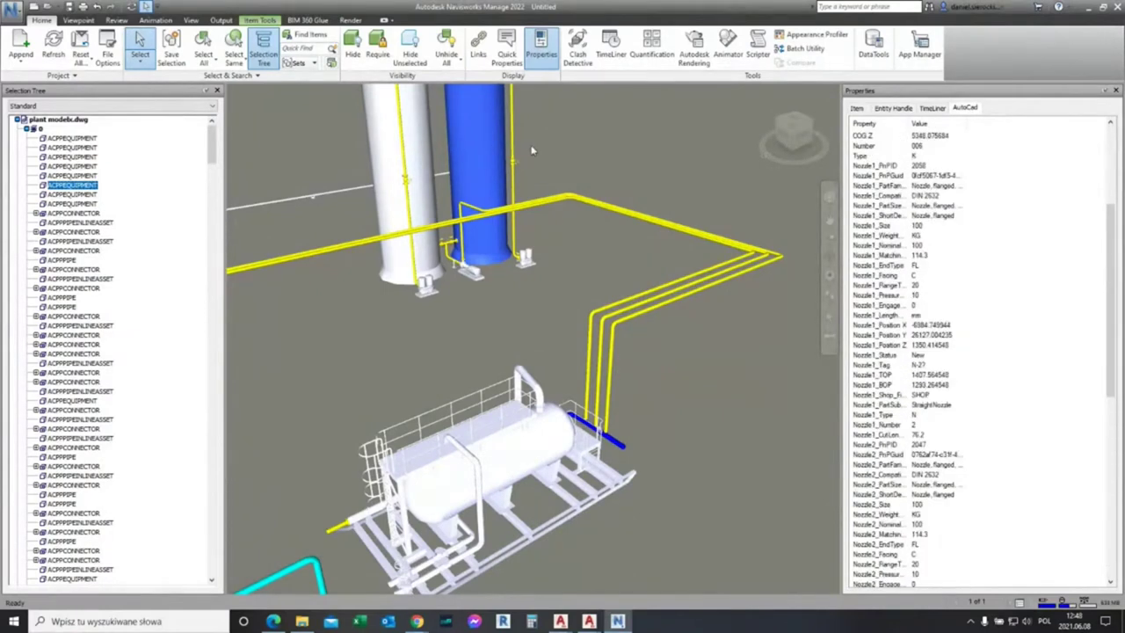
scroll(527, 220, "up", 5)
scroll(971, 223, "up", 5)
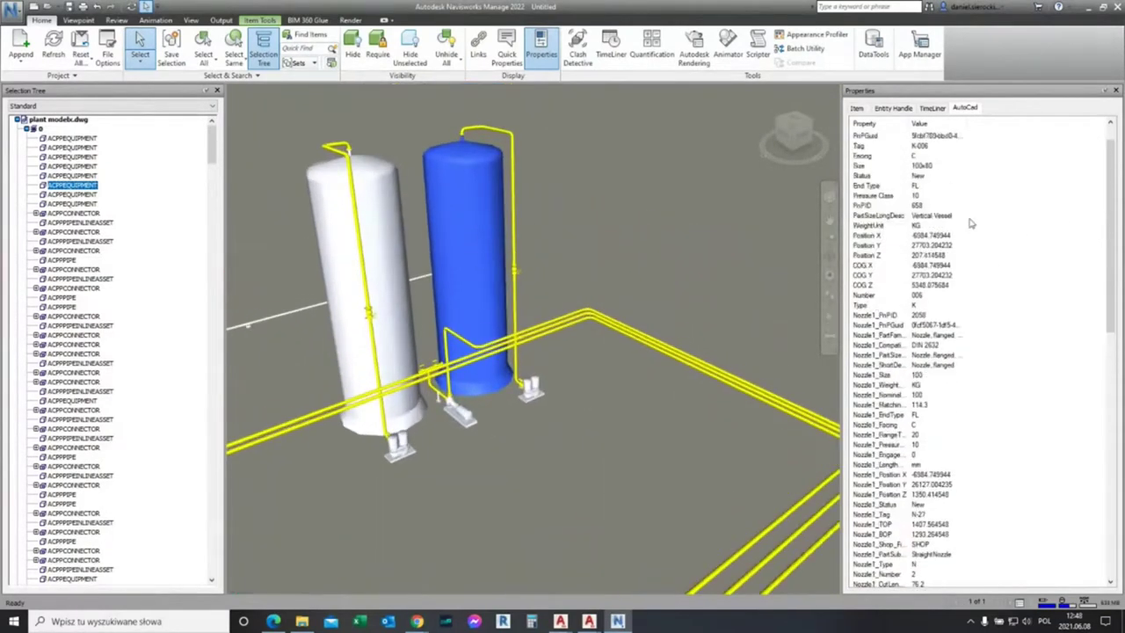
scroll(907, 205, "up", 1)
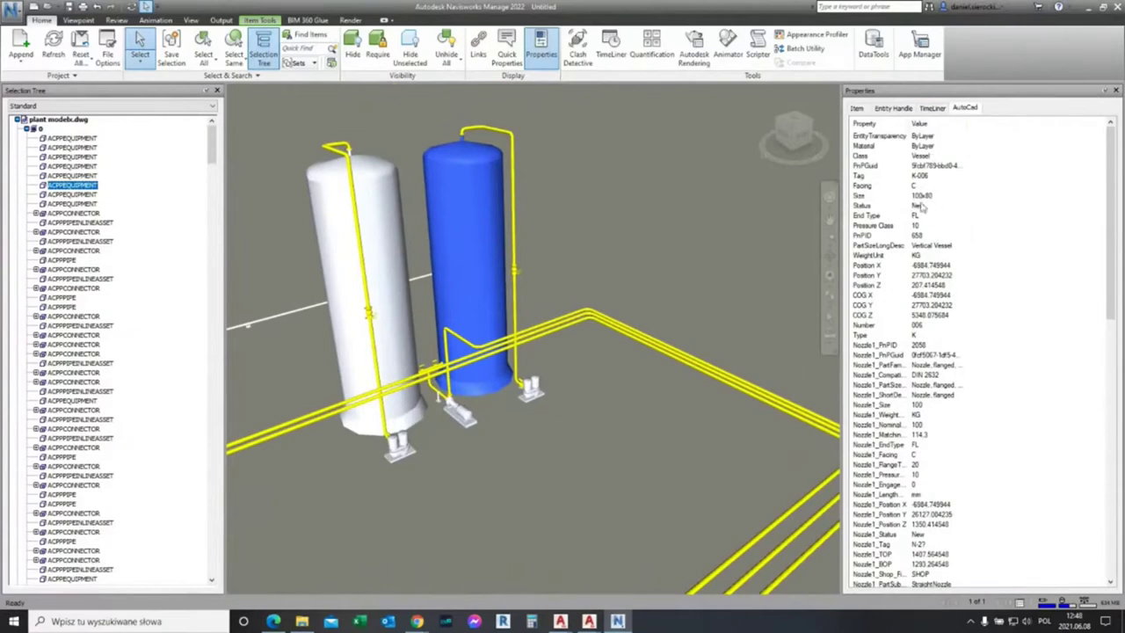
scroll(917, 195, "down", 1)
scroll(922, 211, "down", 1)
scroll(872, 235, "down", 2)
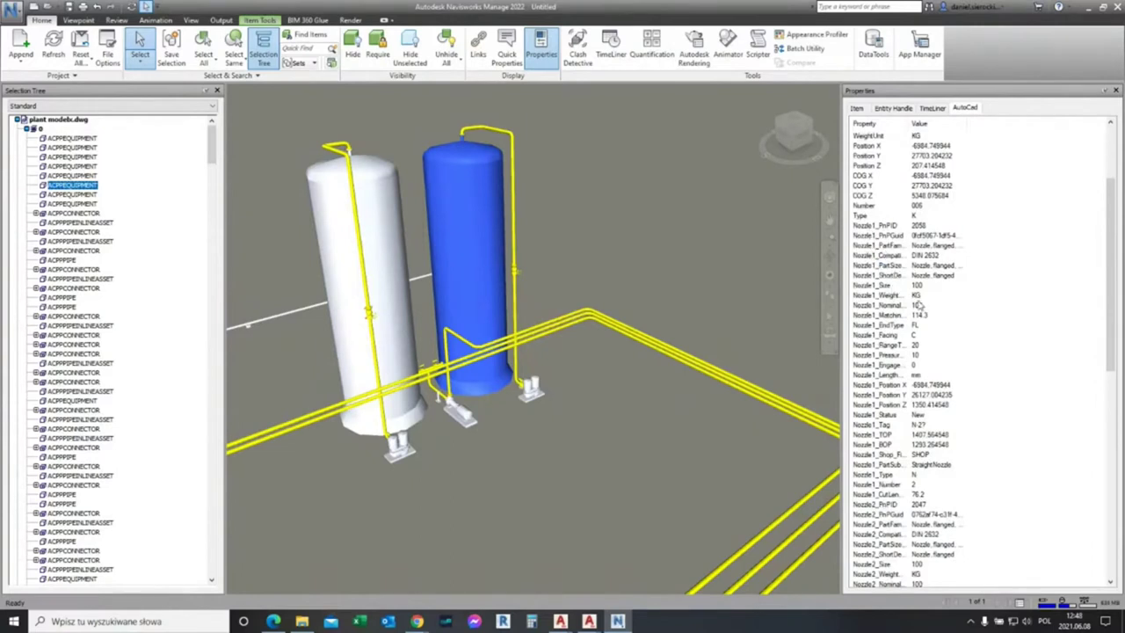
scroll(918, 304, "down", 1)
scroll(903, 272, "down", 2)
scroll(905, 288, "down", 2)
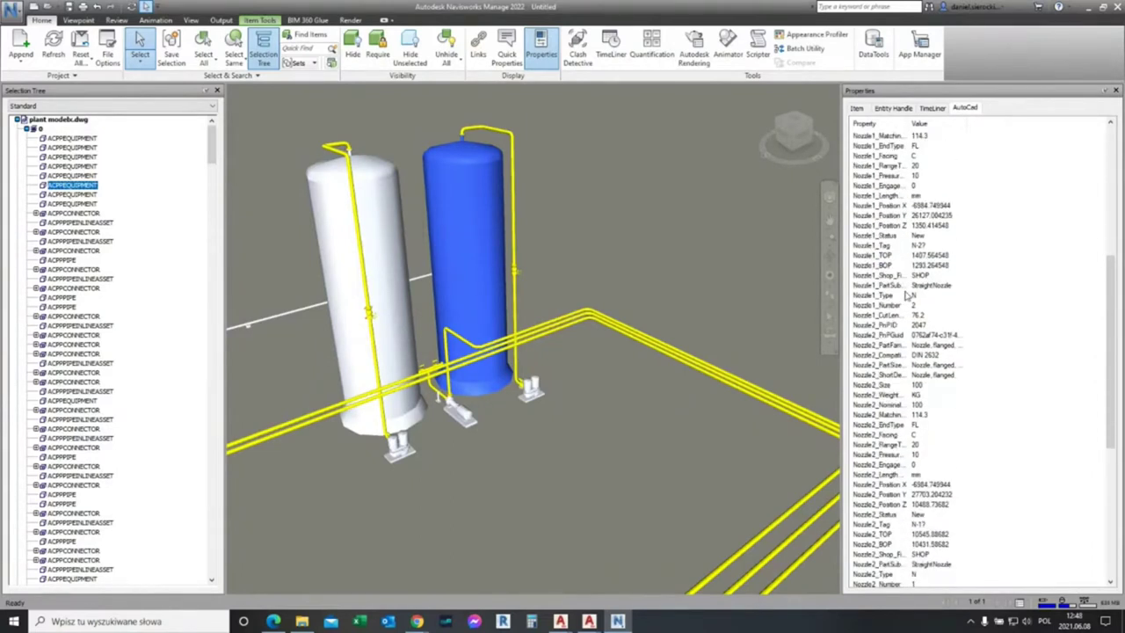
scroll(908, 298, "down", 3)
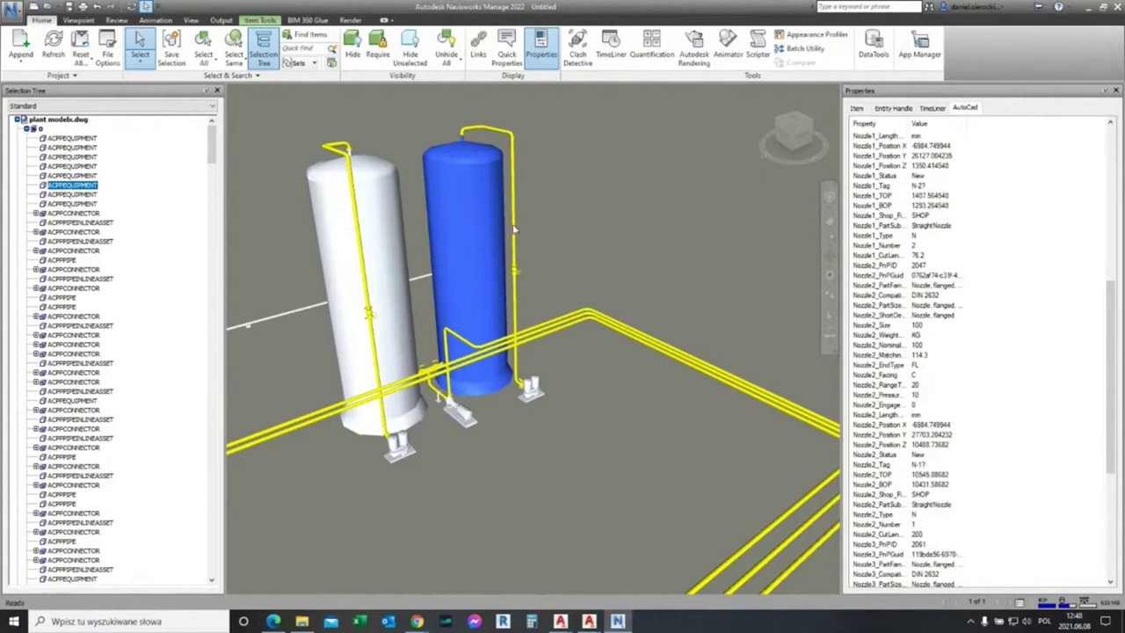
Step: Select the vertical pipe beside the vessel to show its Pipe DIN 2458, 10HC01 properties
left_click(514, 219)
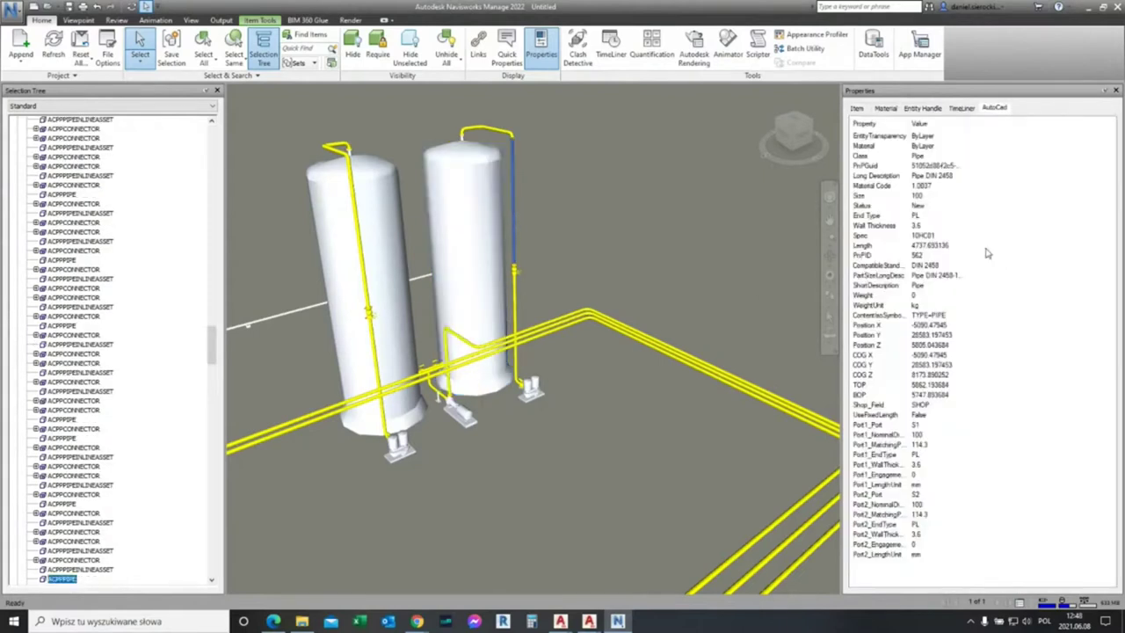
left_click(903, 448)
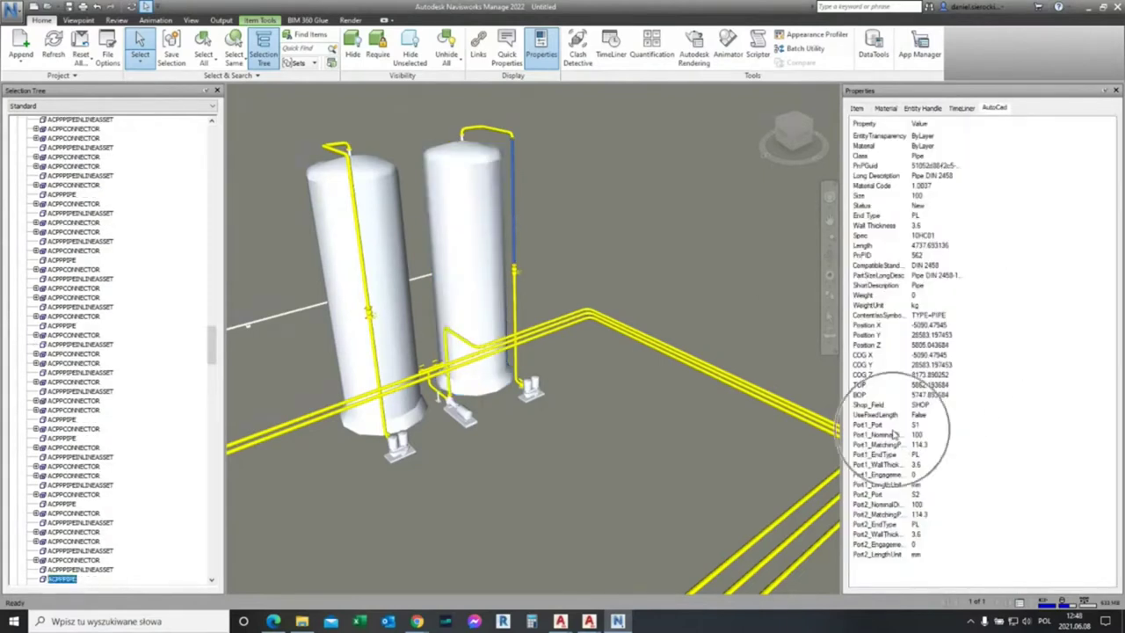
left_click(928, 446)
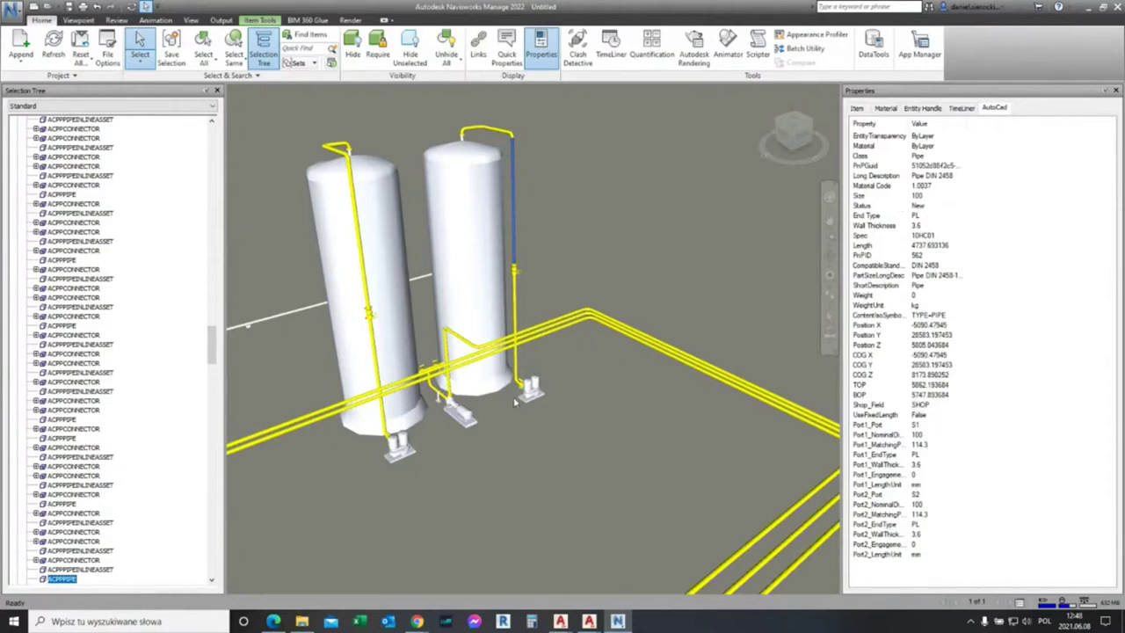
middle_click_drag(571, 274, 661, 300)
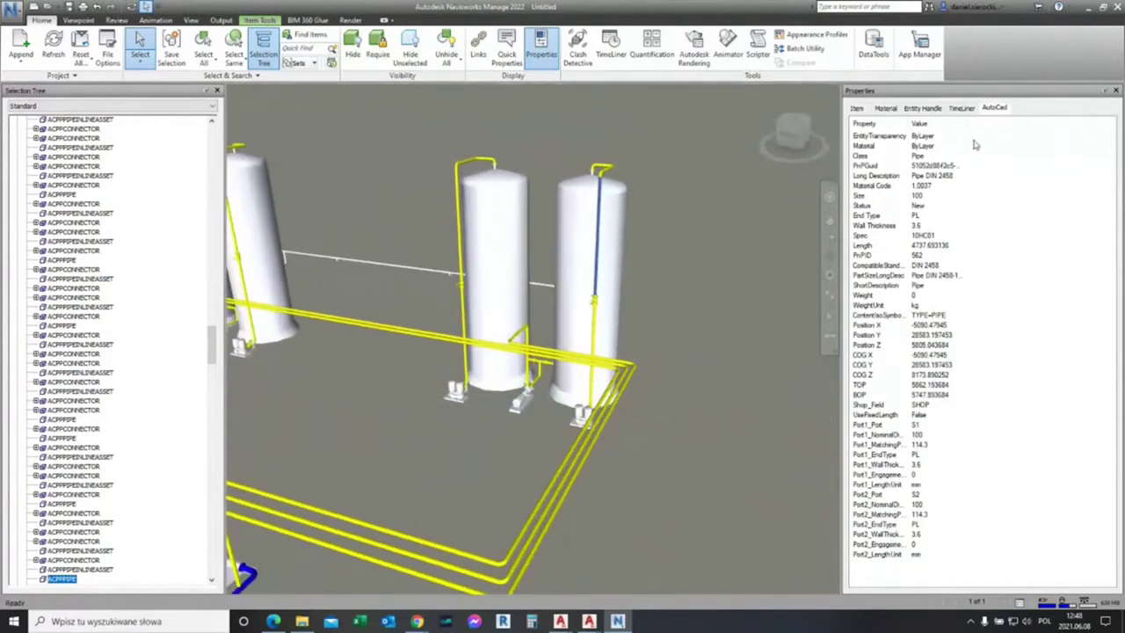
Step: Browse the pipe's TimeLiner, Entity Handle, Material and Item properties, then return to AutoCad
left_click(961, 109)
left_click(922, 108)
left_click(885, 108)
left_click(857, 108)
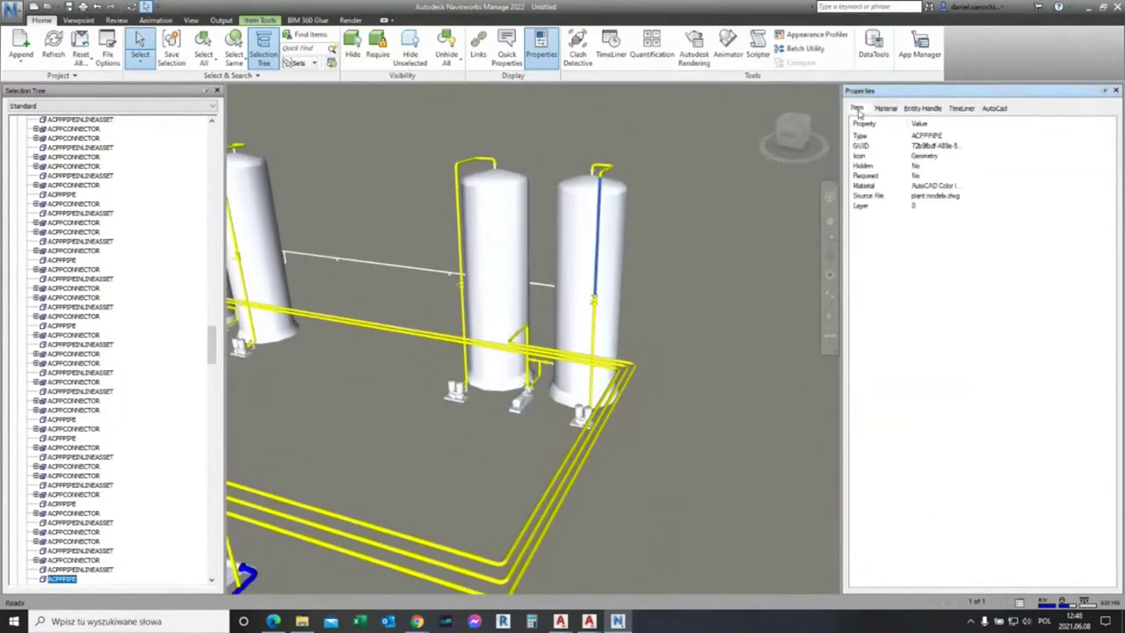
left_click(995, 109)
middle_click_drag(421, 431, 490, 429, "shift")
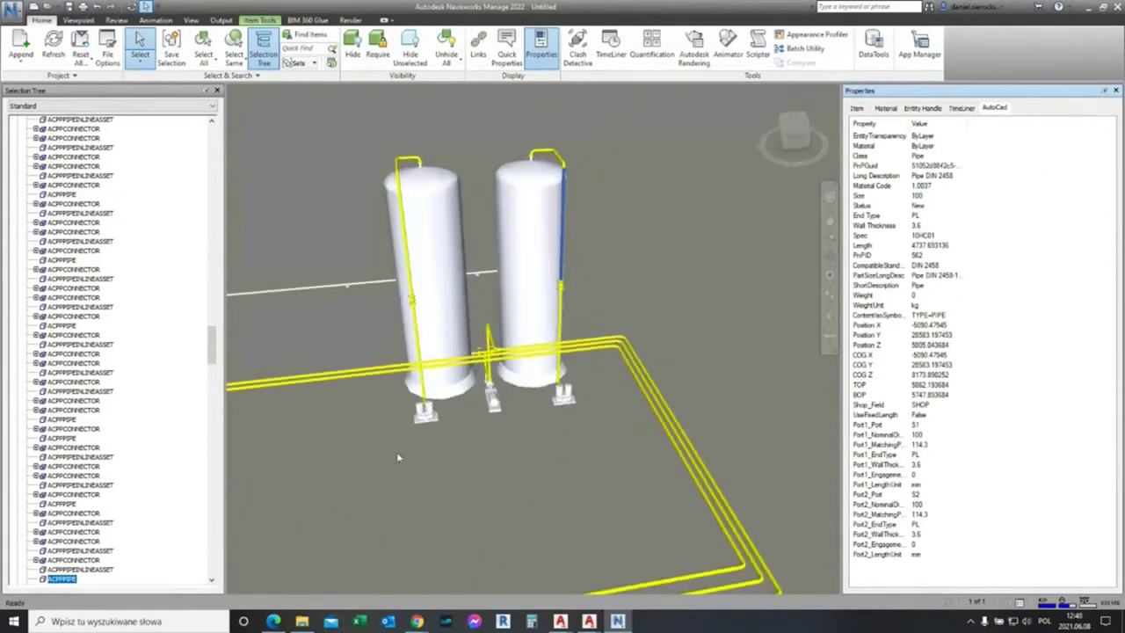
middle_click_drag(396, 451, 457, 479, "shift")
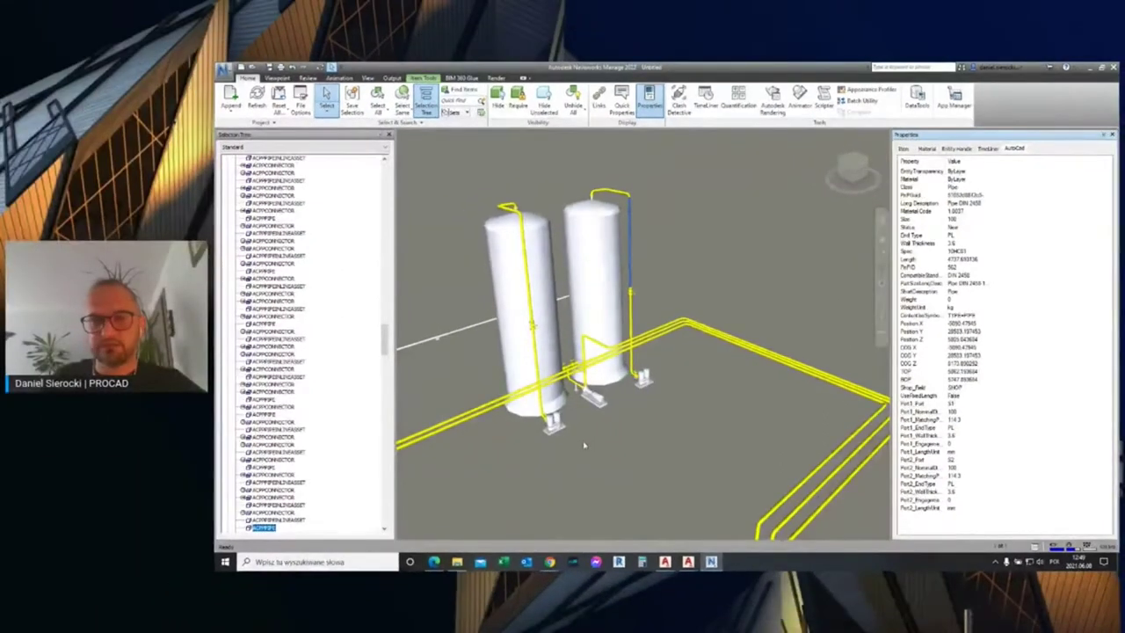
Step: Orbit, zoom out and pan to frame all four vessels, the pipe runs and horizontal tank skid
middle_click_drag(584, 446, 618, 447, "shift")
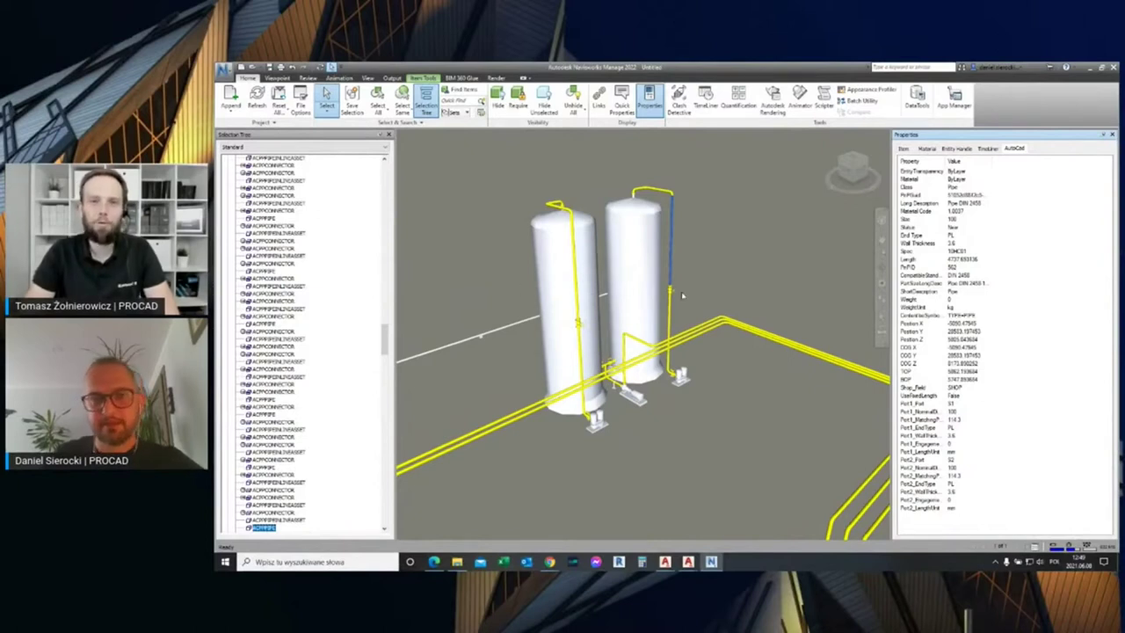
mouse_move(652, 384)
middle_mouse_down("shift")
mouse_move(595, 384)
mouse_move(565, 401)
middle_mouse_up("shift")
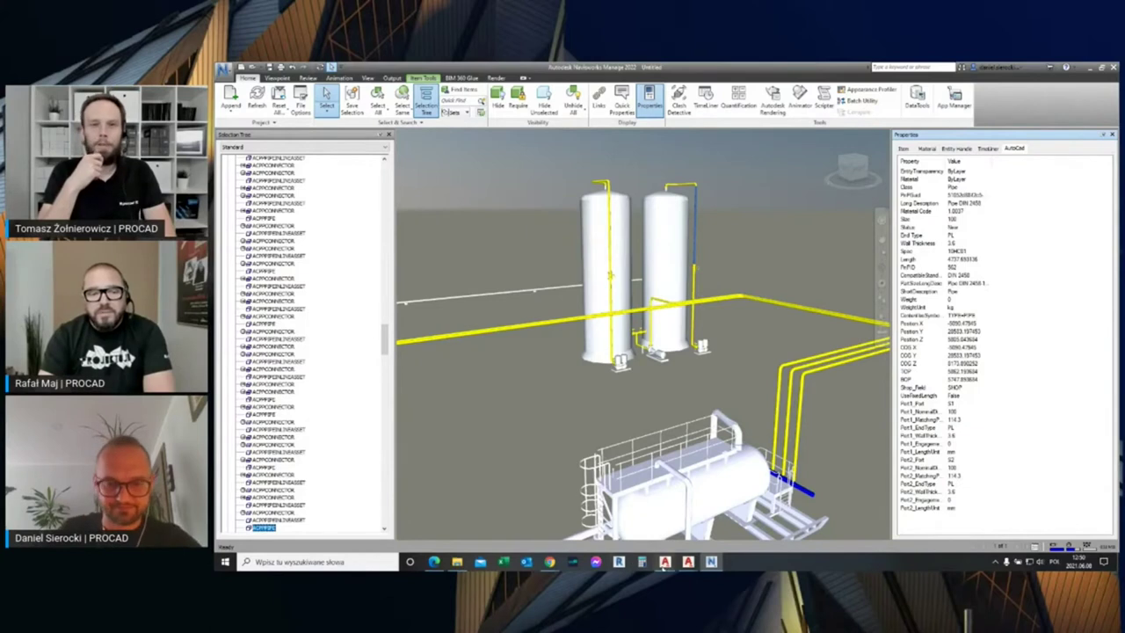
scroll(656, 397, "down", 3)
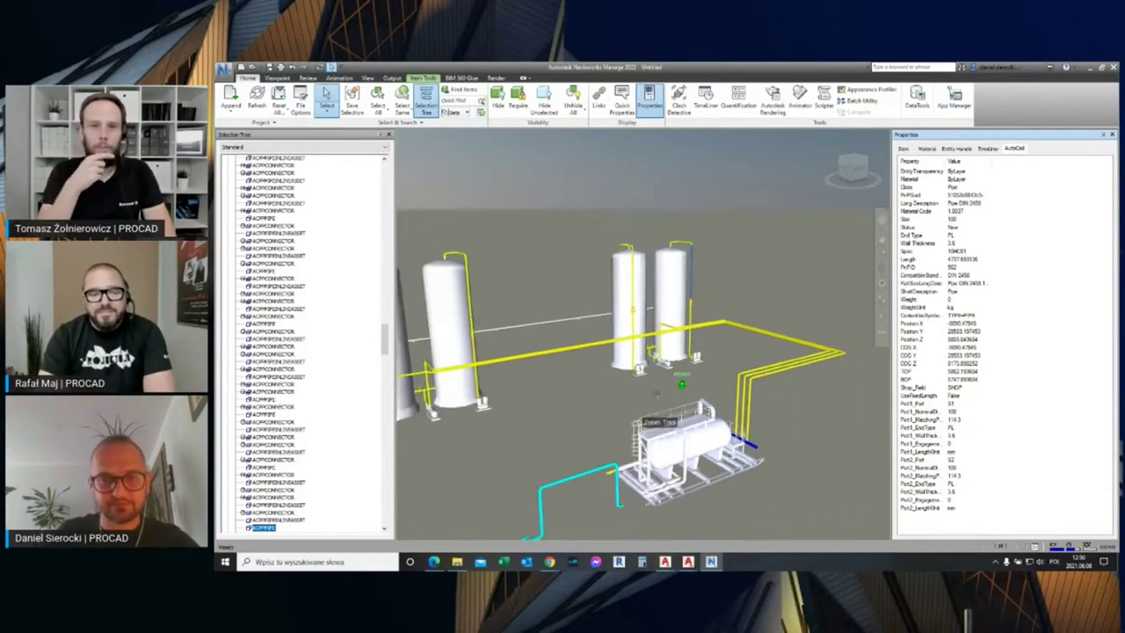
scroll(656, 397, "down", 2)
middle_click_drag(660, 463, 631, 406)
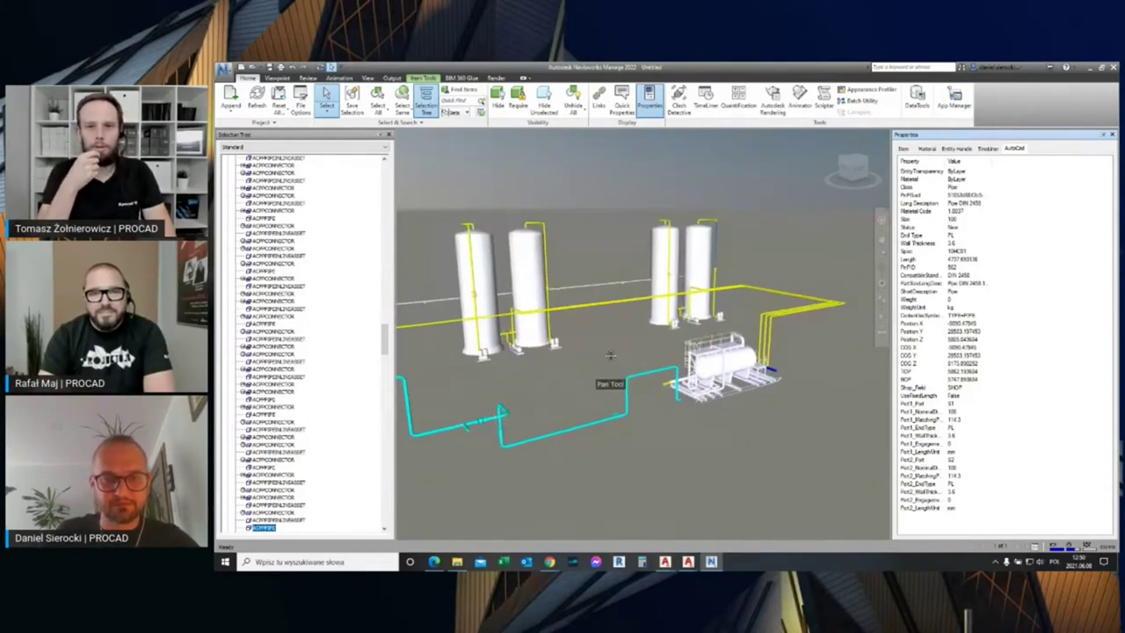